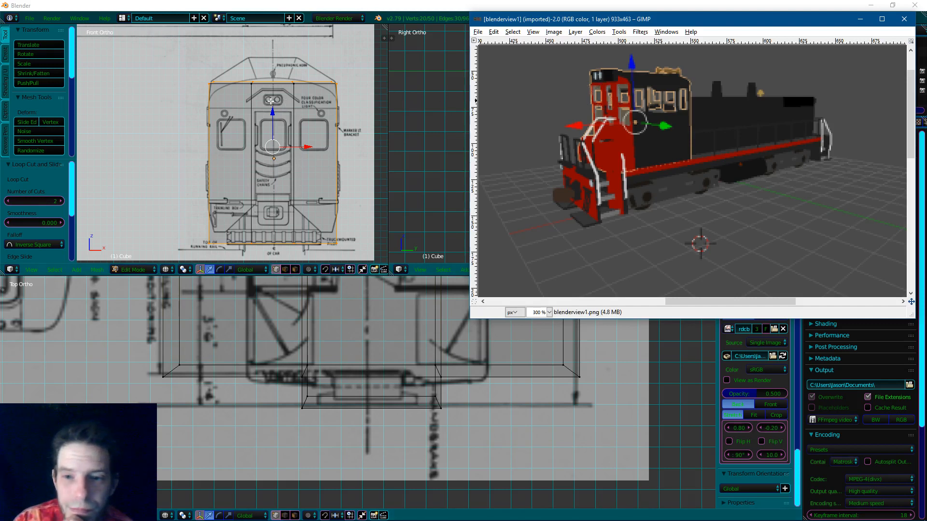
Examine the SW1500 locomotive reference image in GIMP, including its list of separately named parts, and put the image away
middle_click_drag(719, 108, 455, 117)
middle_click_drag(675, 170, 630, 129)
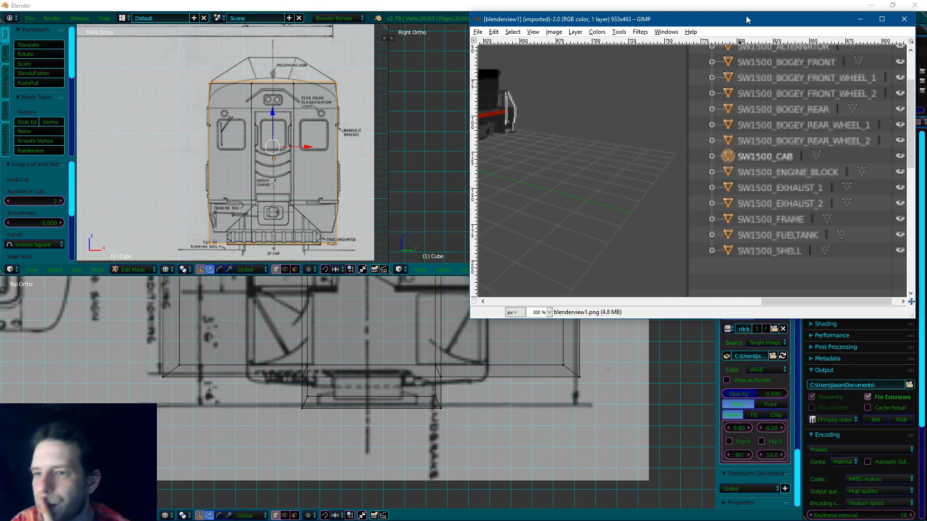
mouse_move(748, 22)
left_mouse_down()
mouse_move(664, 164)
mouse_move(753, 33)
left_mouse_up()
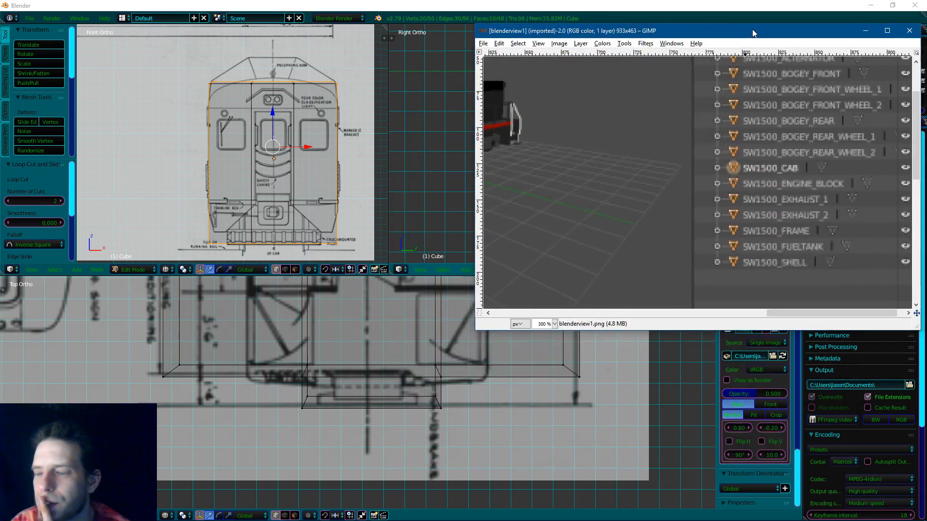
scroll(749, 127, "up", 2)
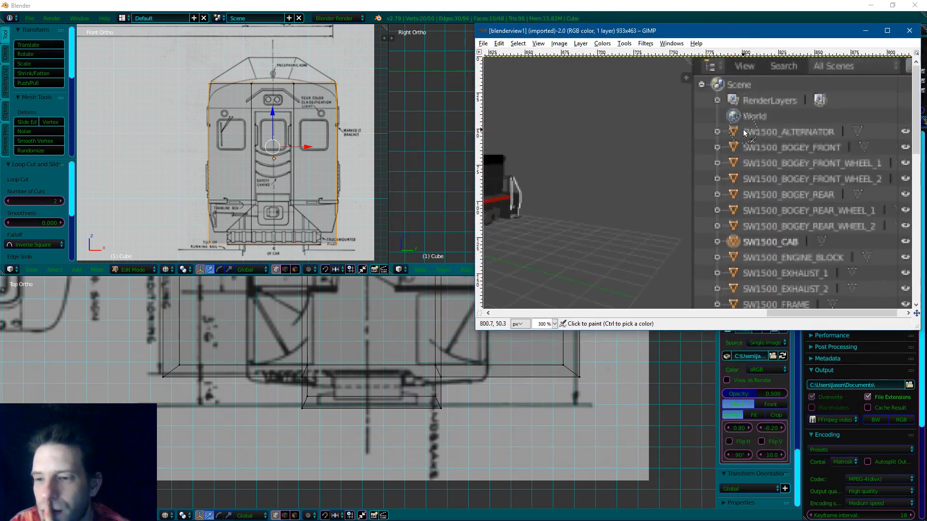
scroll(744, 131, "down", 5)
scroll(744, 132, "up", 5)
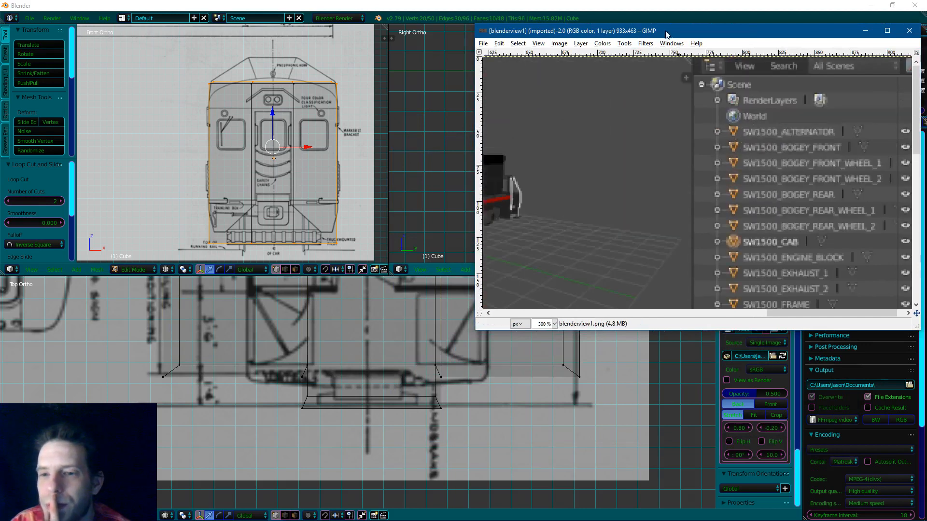
left_click_drag(667, 33, 723, 33)
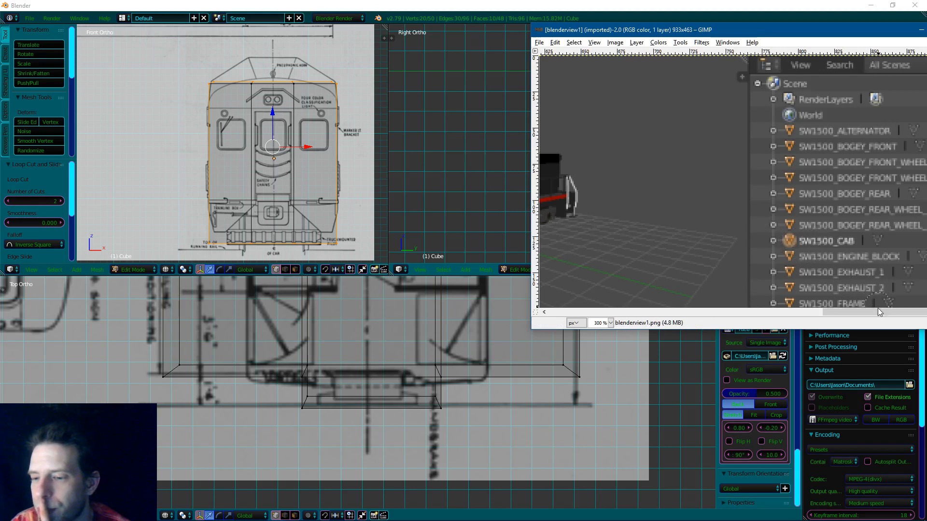
left_click_drag(877, 309, 762, 309)
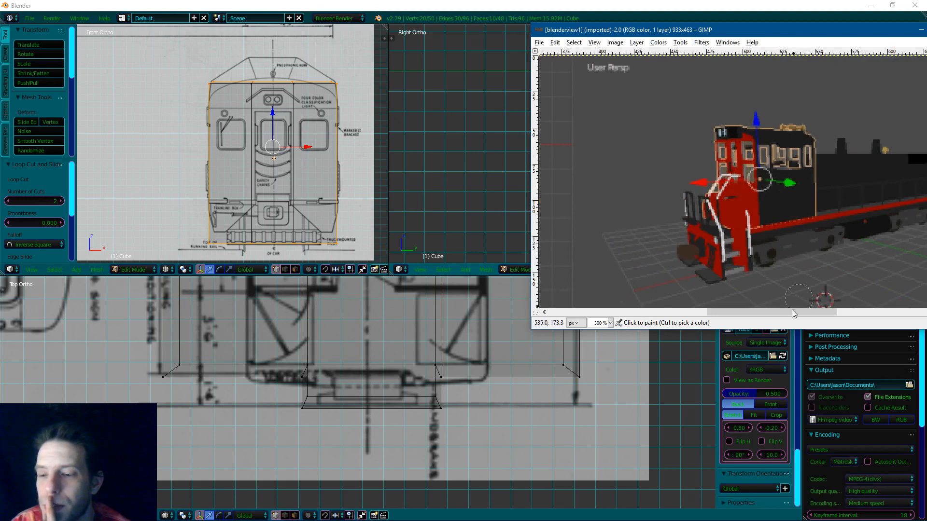
left_click_drag(779, 313, 754, 311)
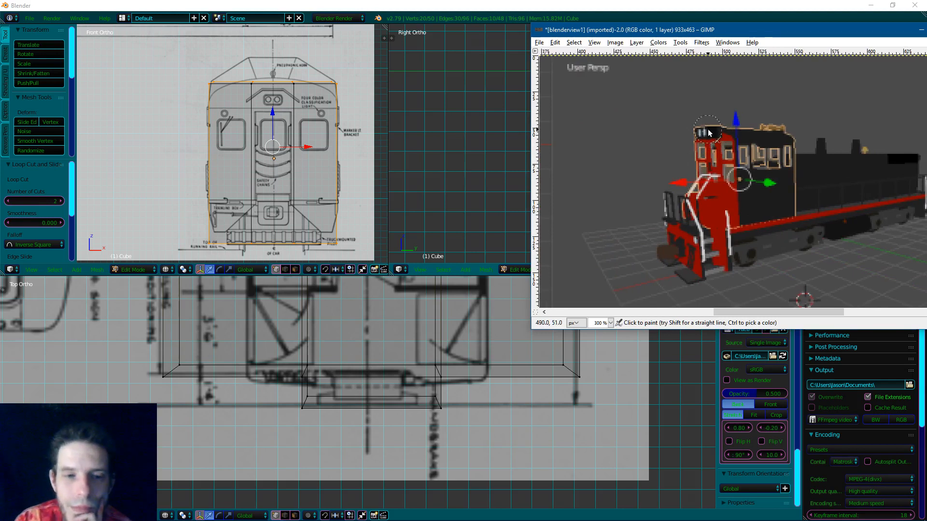
left_click_drag(877, 32, 756, 29)
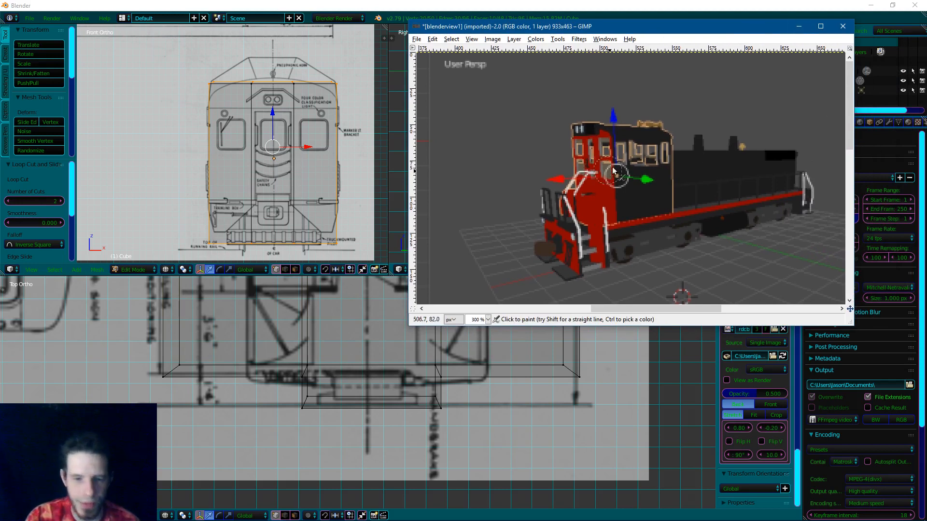
left_click(797, 27)
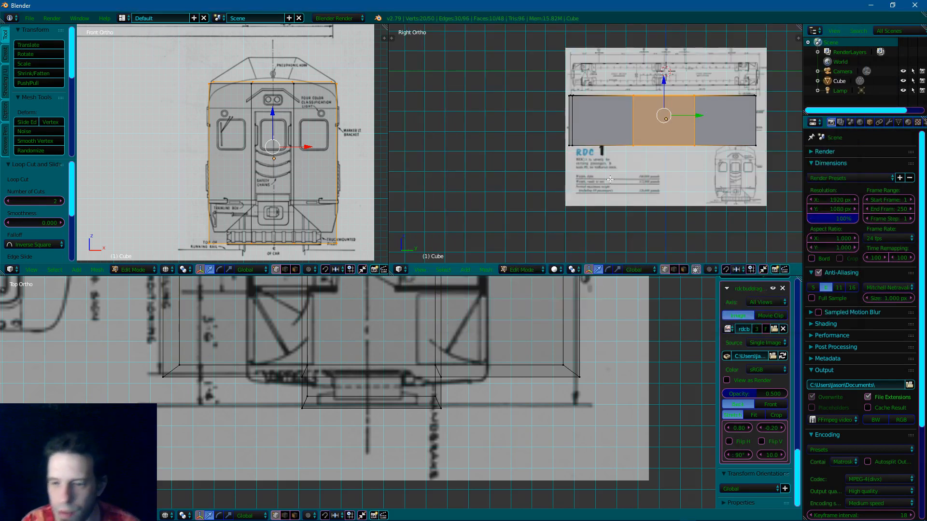
Examine both ends of the coach floor plan on the side-view blueprint and compare them with the car body mesh
scroll(637, 169, "up", 4, "ctrl")
scroll(638, 169, "up", 8)
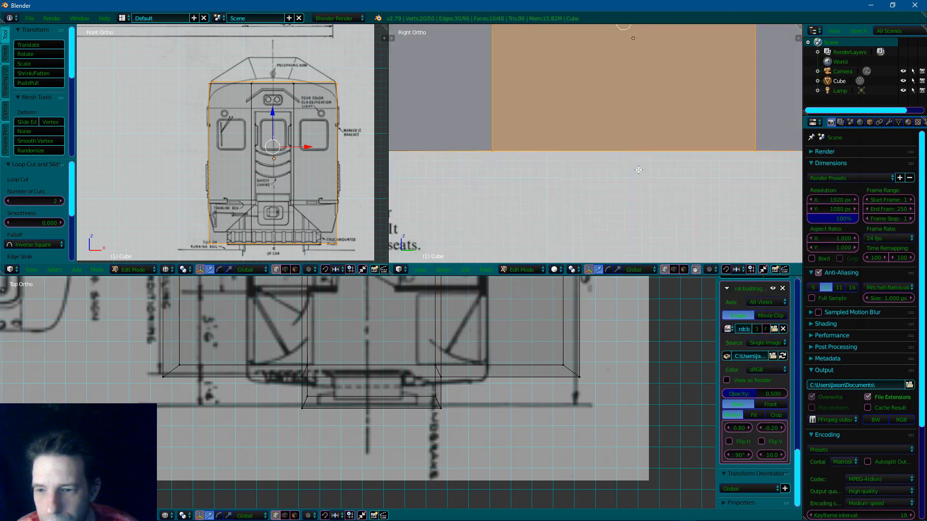
mouse_move(688, 189)
middle_mouse_down("shift")
mouse_move(507, 106)
mouse_move(444, 84)
mouse_move(390, 80)
middle_mouse_up("shift")
mouse_move(542, 126)
middle_mouse_down("shift")
mouse_move(574, 211)
mouse_move(648, 30)
mouse_move(638, 43)
mouse_move(527, 36)
middle_mouse_up("shift")
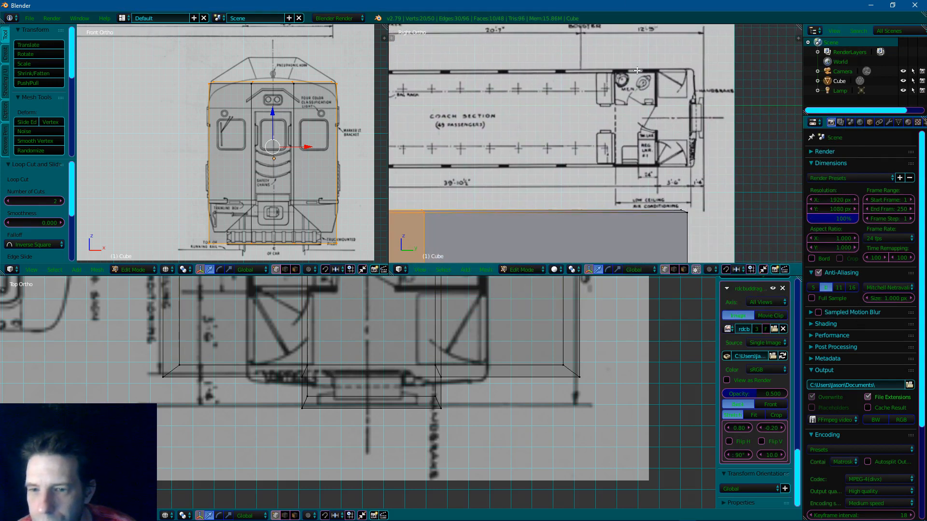
scroll(655, 94, "up", 3)
middle_click_drag(696, 86, 648, 134, "shift")
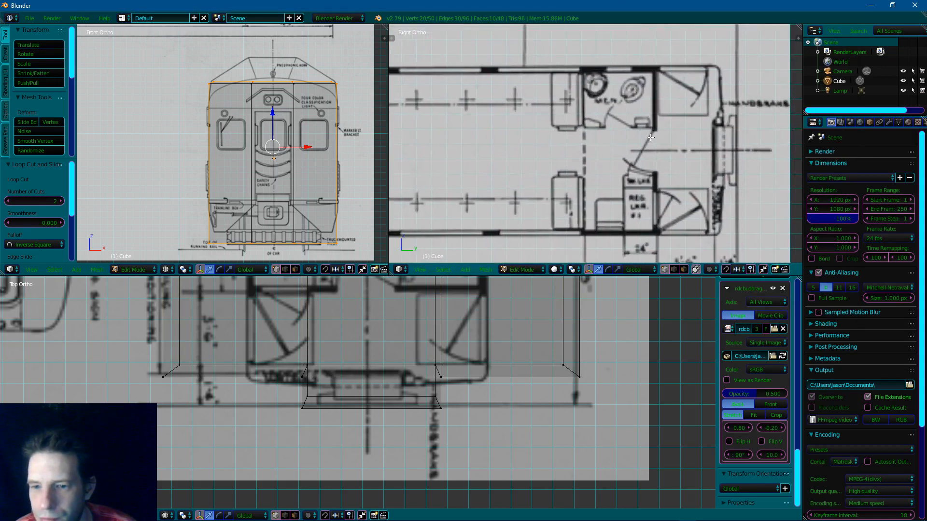
middle_click_drag(540, 135, 420, 148)
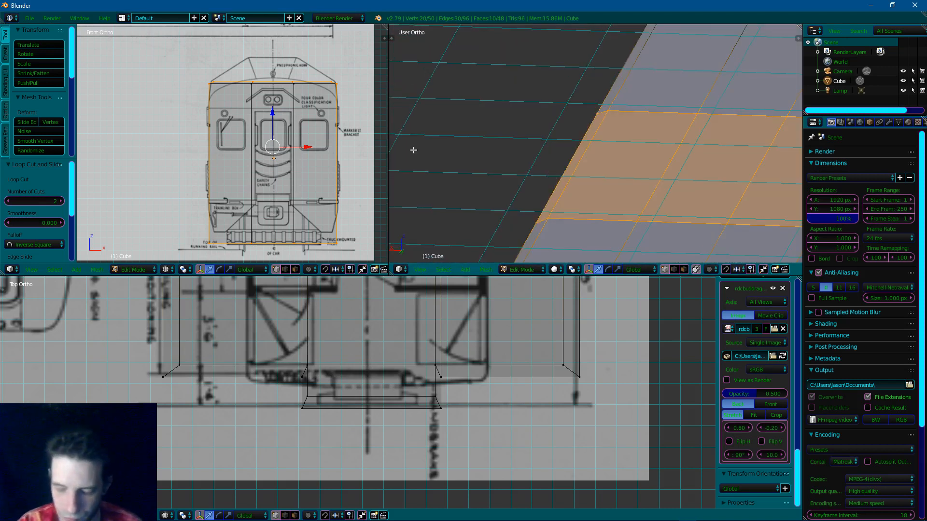
key("KP_7")
scroll(412, 150, "down", 11)
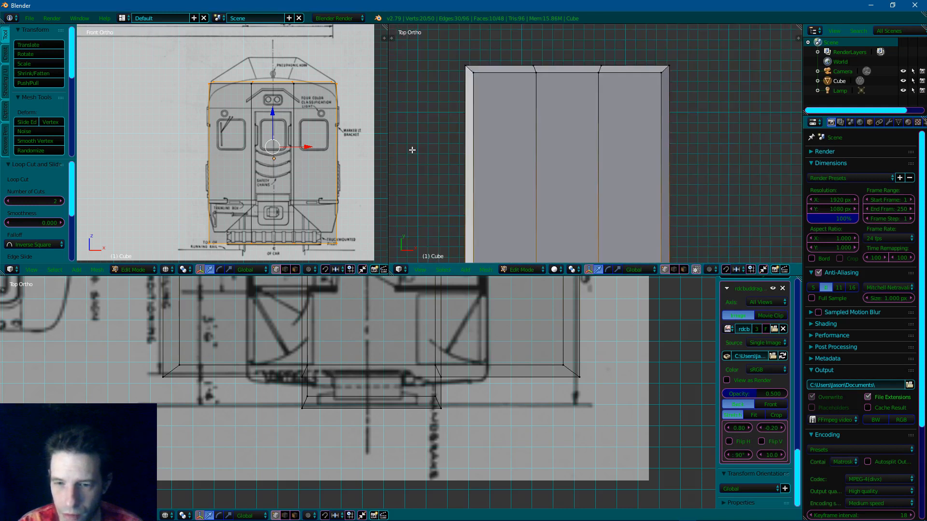
key("KP_3")
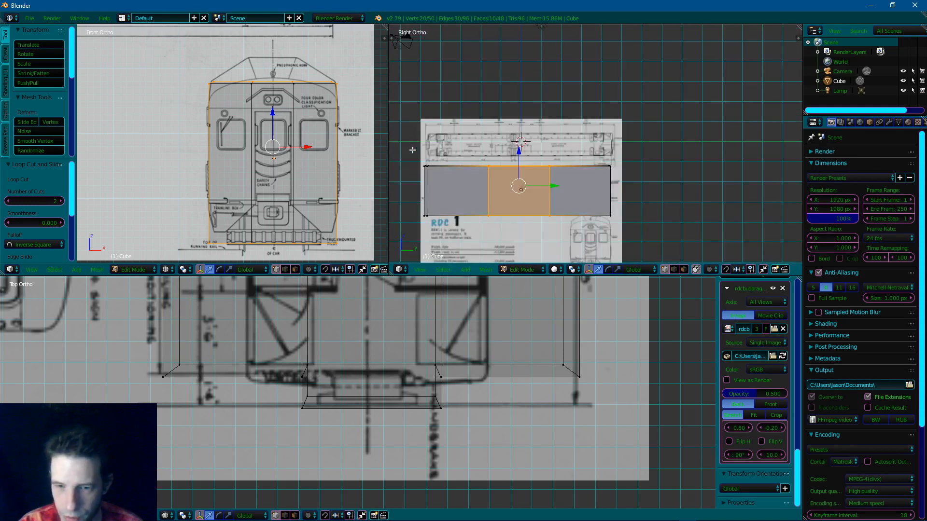
scroll(413, 150, "up", 8)
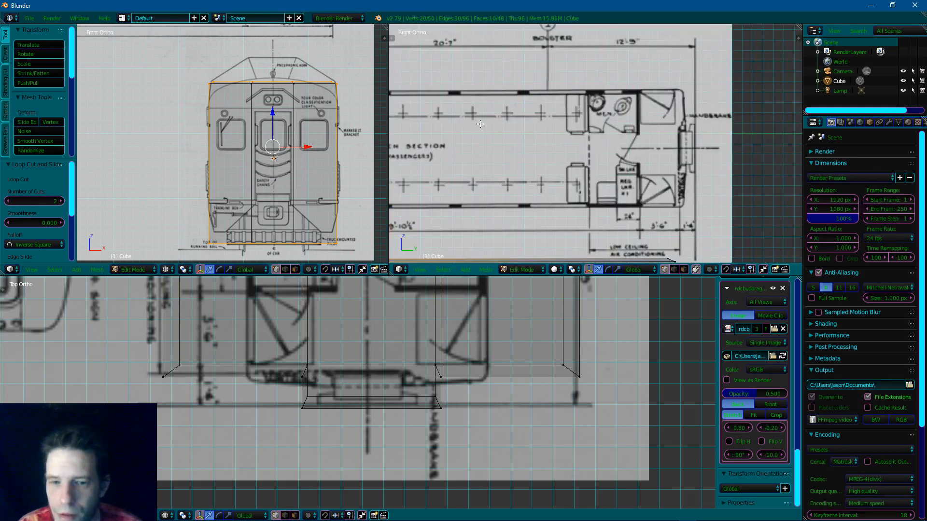
middle_click_drag(445, 118, 767, 119, "shift")
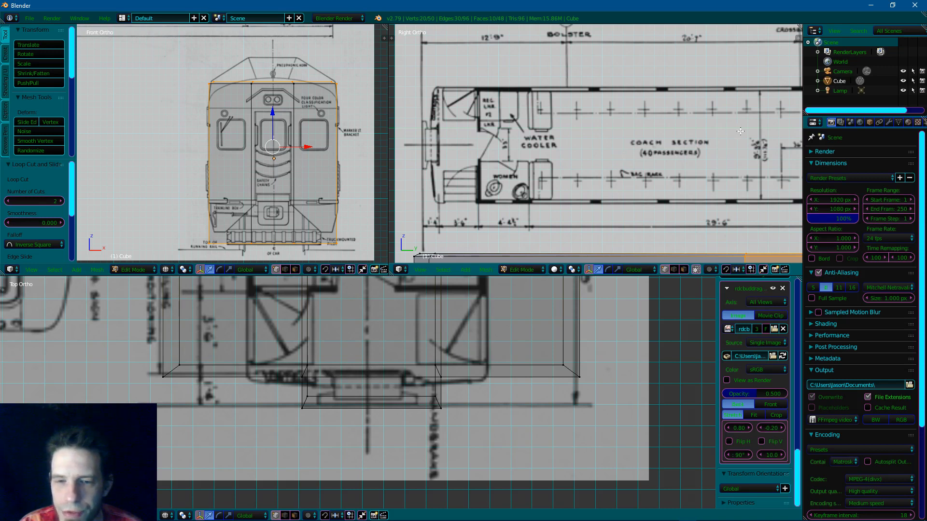
middle_click_drag(740, 131, 725, 137, "shift")
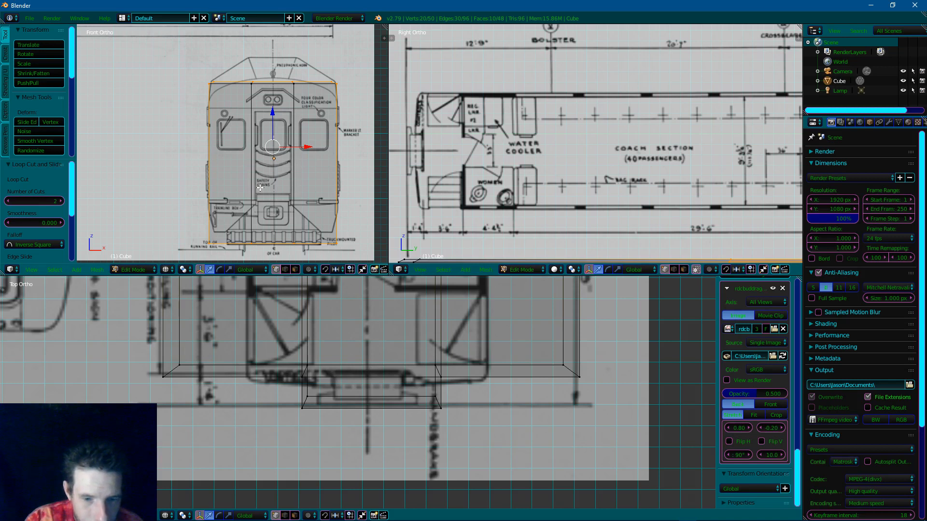
scroll(710, 129, "down", 8)
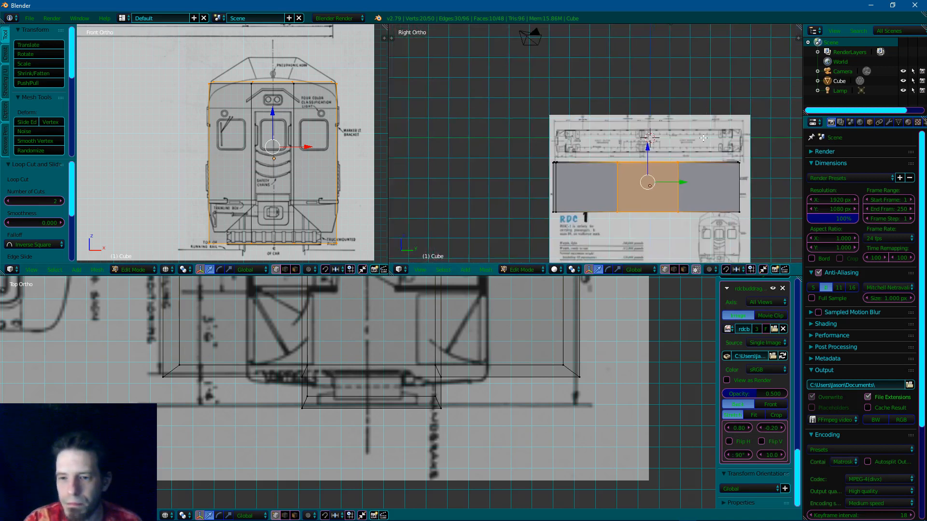
Add two horizontal loop cuts around the car body, one just above the tail line box and one below the front windows
key("ctrl+r")
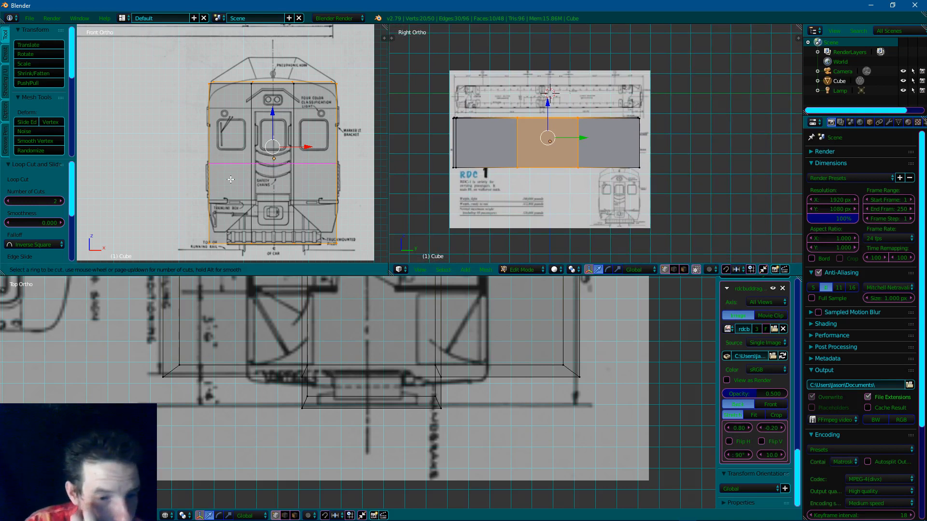
left_click(230, 180)
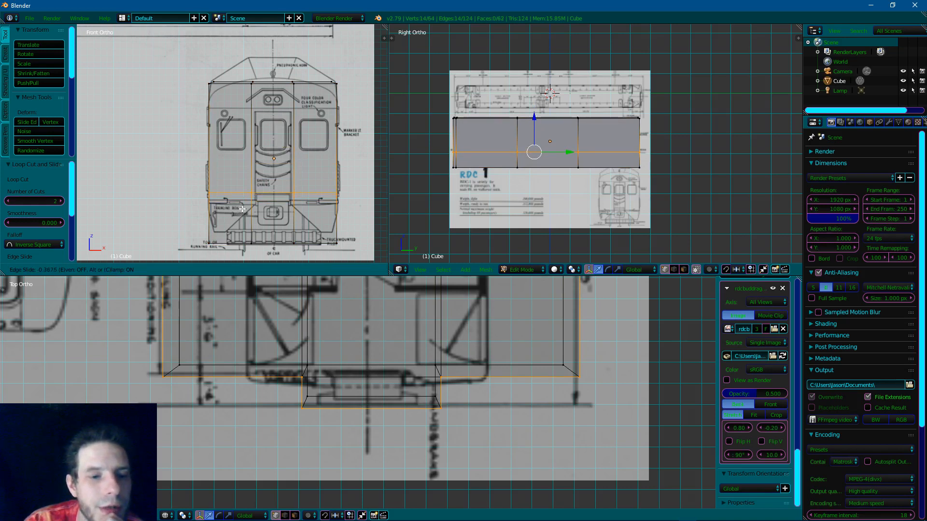
left_click(242, 209)
key("ctrl+r")
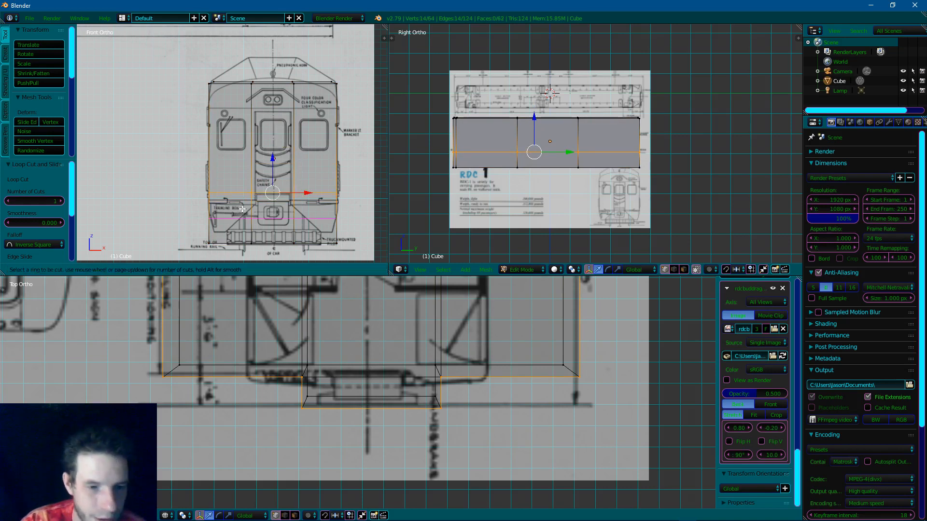
left_click(241, 181)
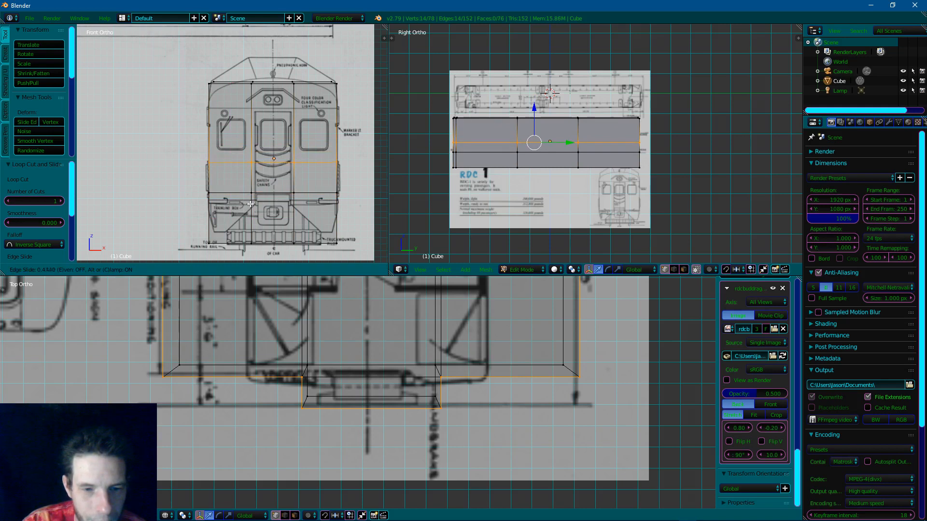
left_click(251, 204)
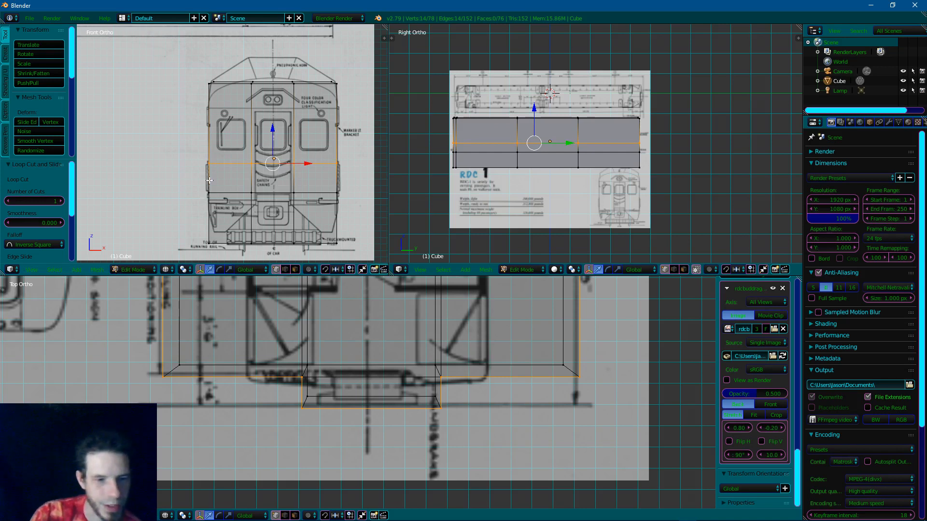
Add a vertical loop cut through the centre of the car body's front, leaving it unslid
scroll(202, 196, "up", 5)
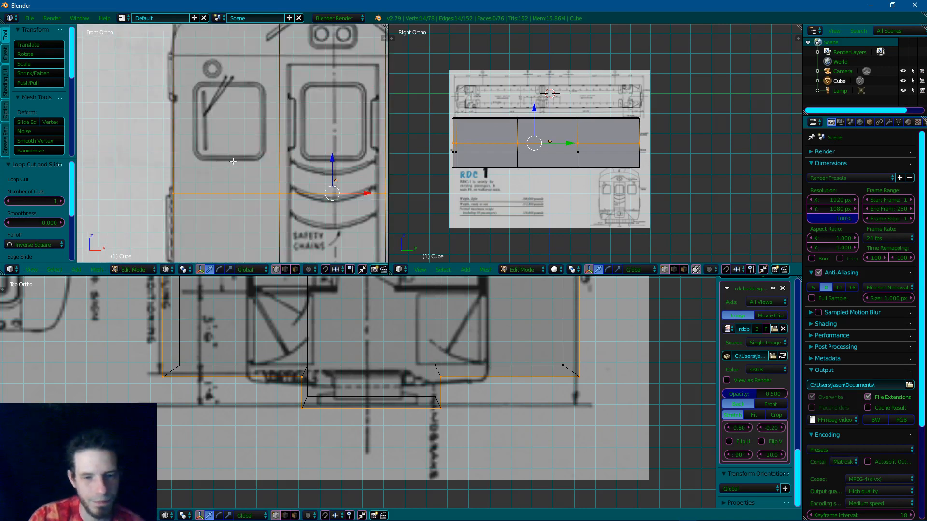
middle_click_drag(214, 194, 275, 170, "shift")
scroll(275, 170, "down", 7)
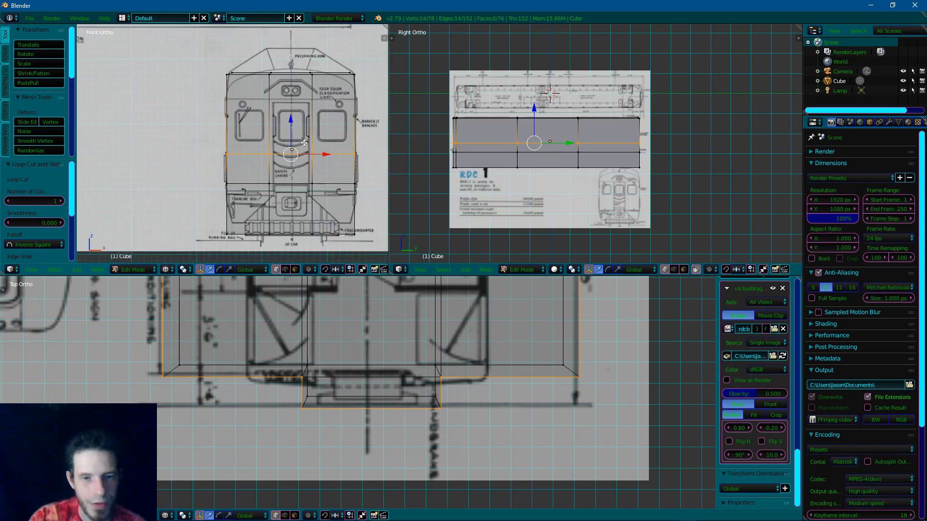
key("ctrl+r")
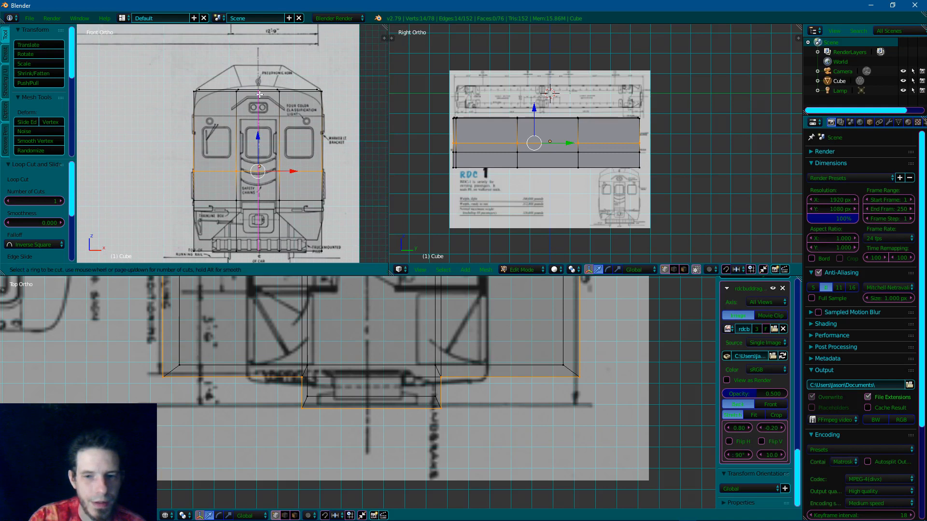
left_click(259, 94)
right_click(292, 174)
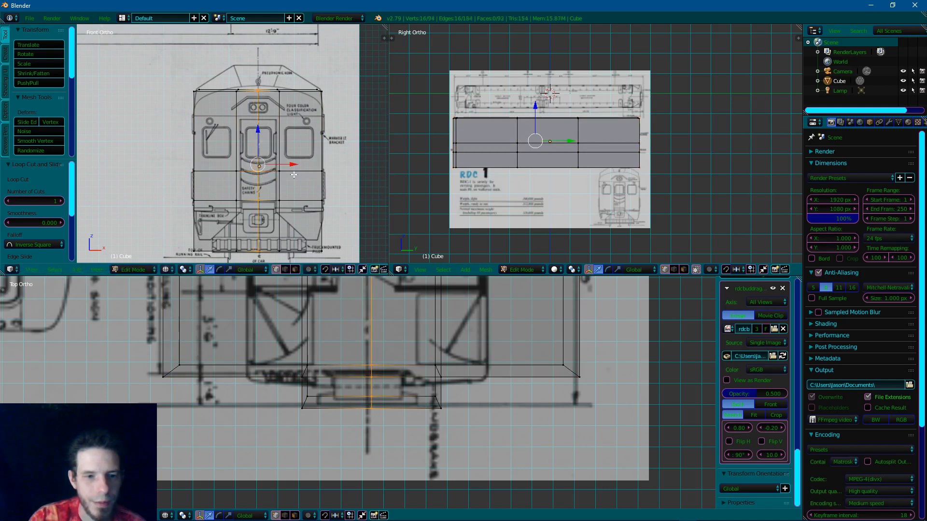
Select all geometry on the positive X side of the body's centre line and delete its vertices
key("c")
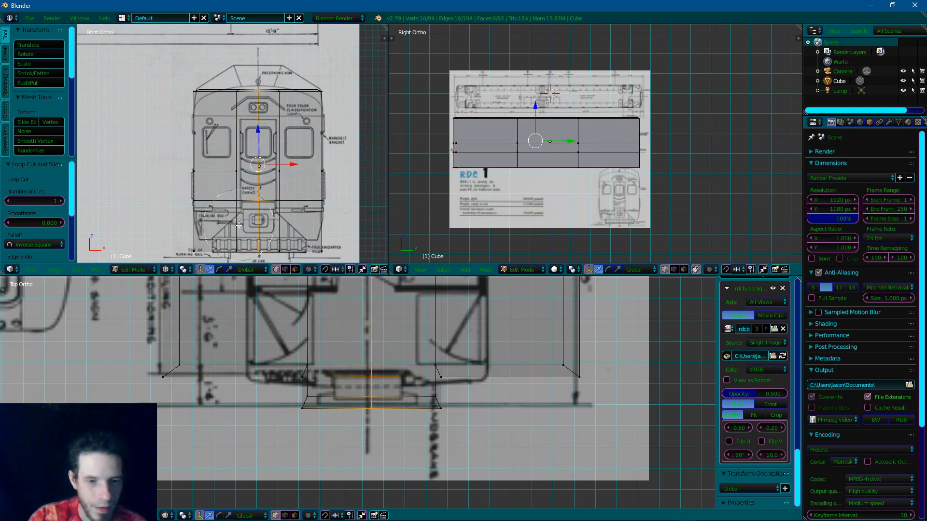
middle_click(237, 226)
middle_click_drag(237, 225, 246, 104)
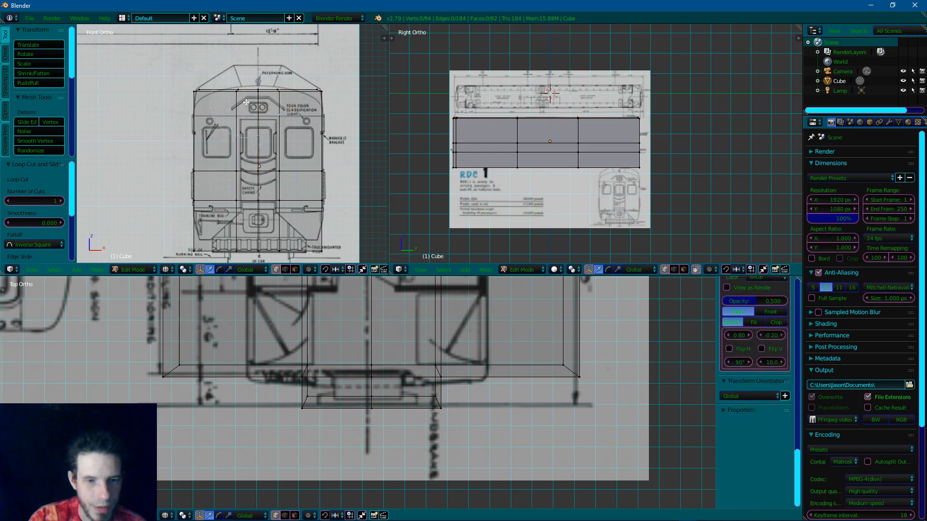
left_click_drag(308, 90, 311, 241)
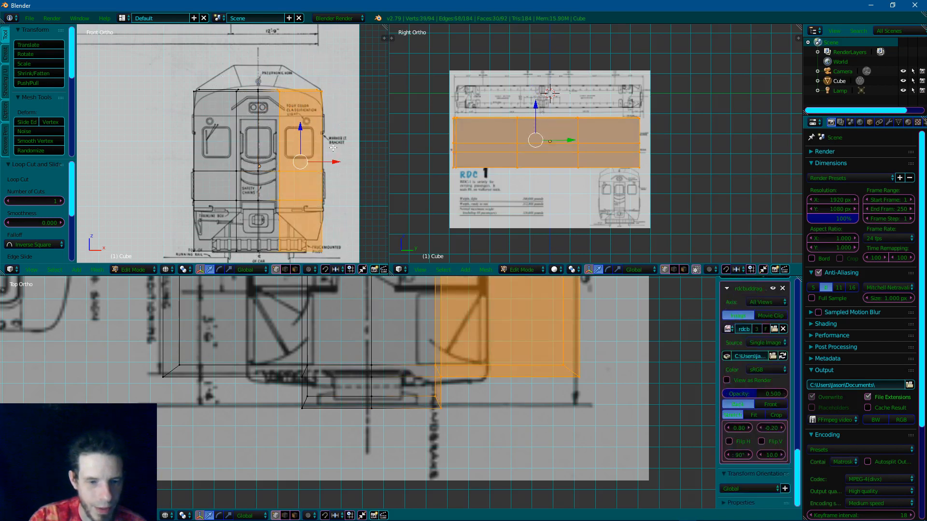
key("x")
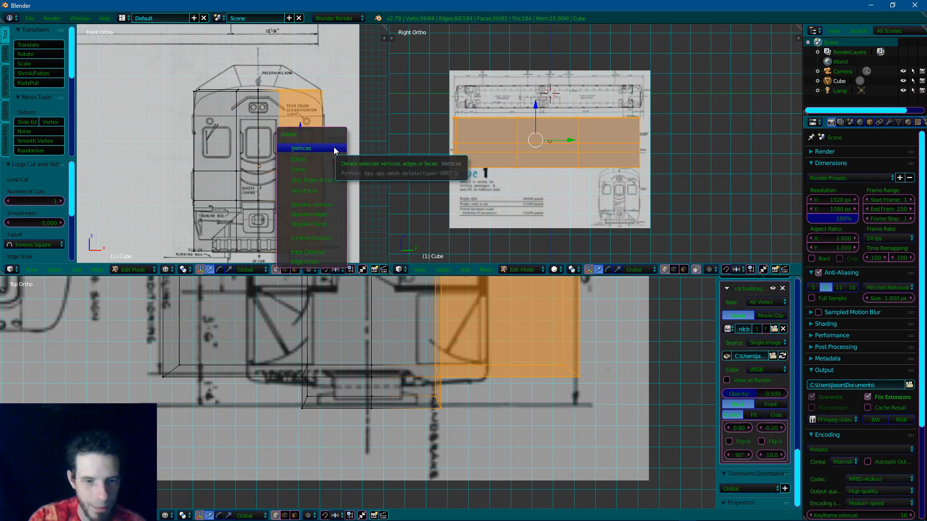
left_click(304, 148)
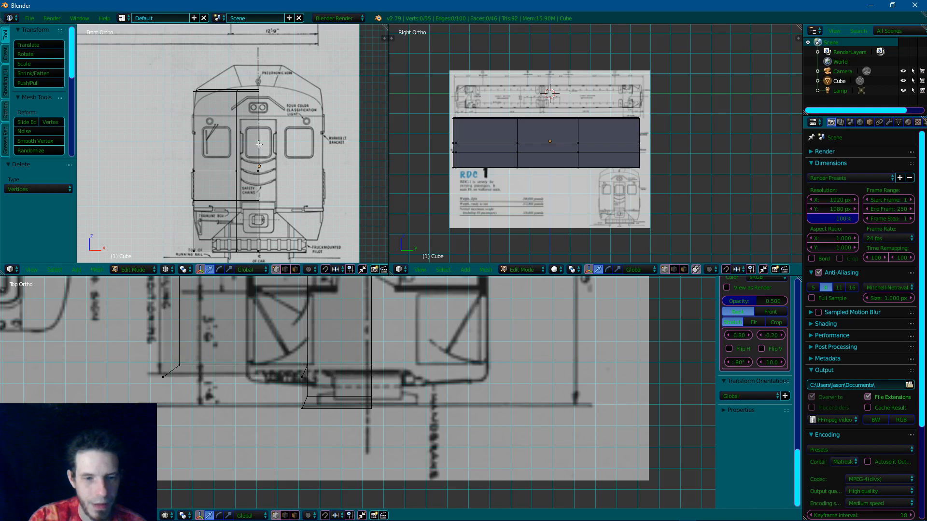
Leave mesh editing and add a Mirror modifier to the half car body
key("Tab")
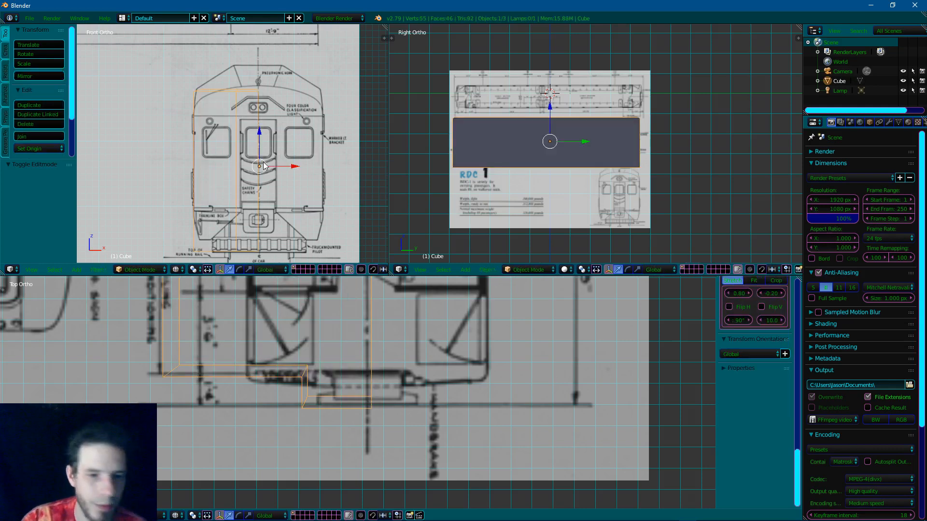
left_click(887, 123)
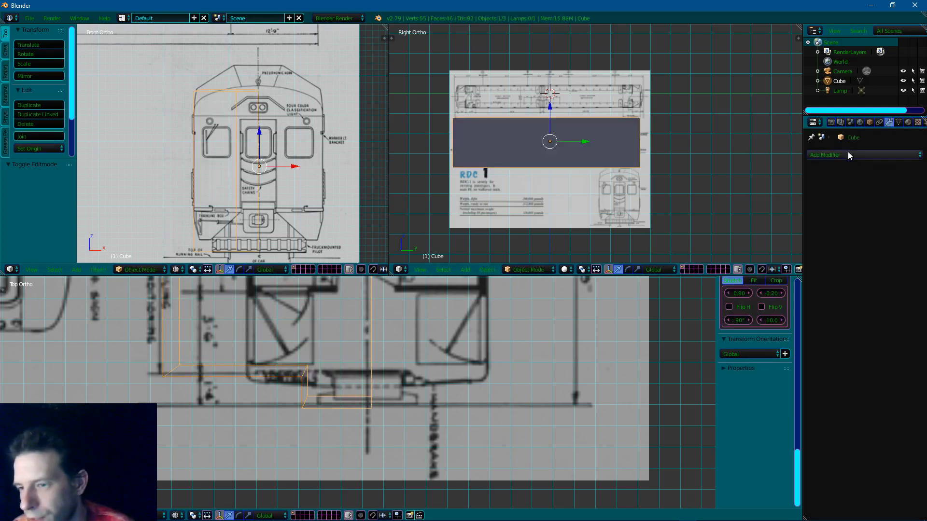
left_click(849, 154)
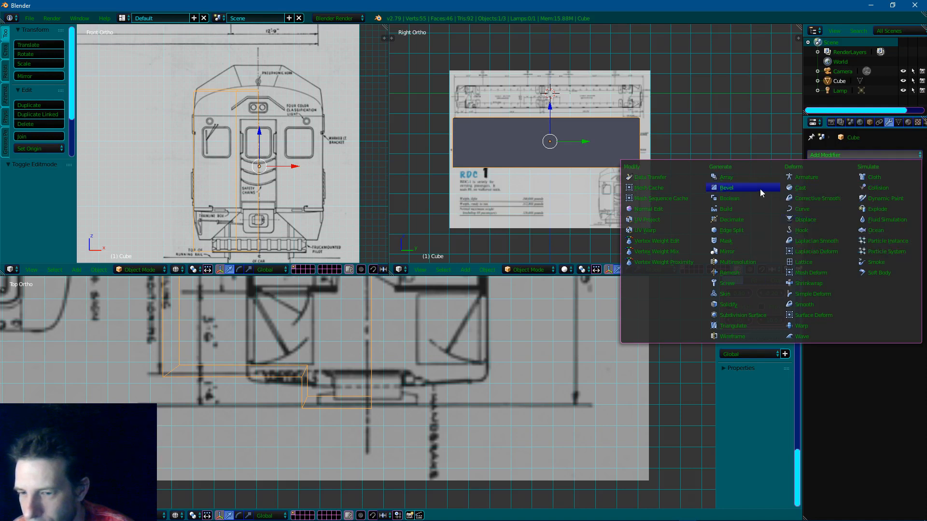
left_click(749, 251)
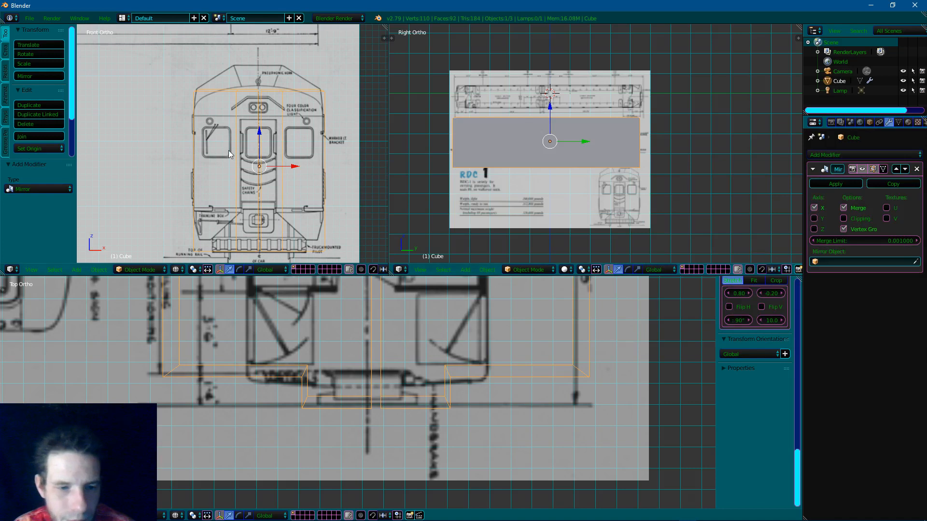
Examine the centre seam between the car body and its mirrored half against the front-view blueprint
scroll(229, 153, "up", 8)
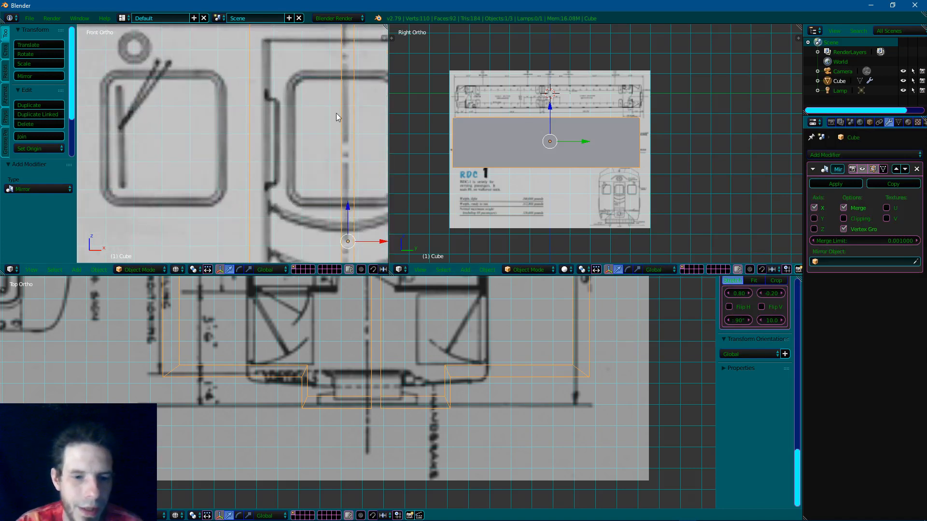
middle_click_drag(340, 106, 211, 208, "shift")
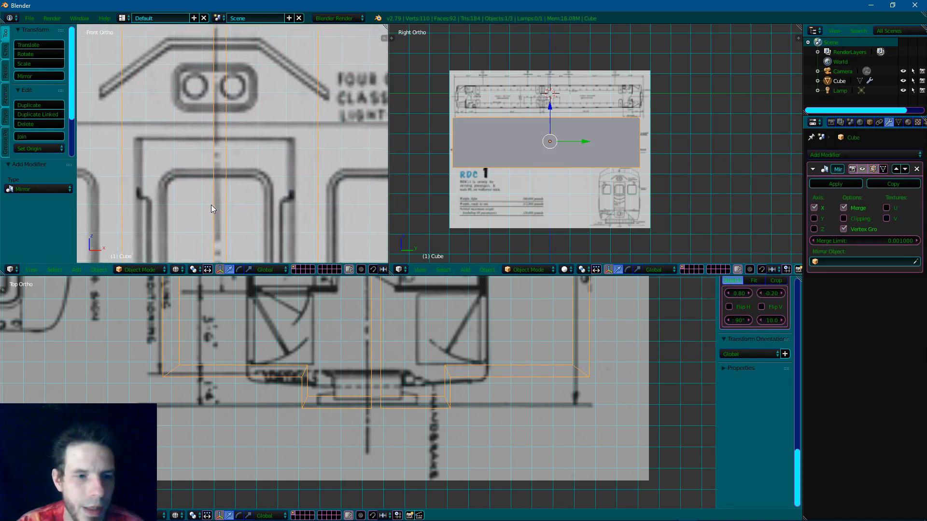
scroll(234, 142, "down", 4)
scroll(236, 141, "up", 2)
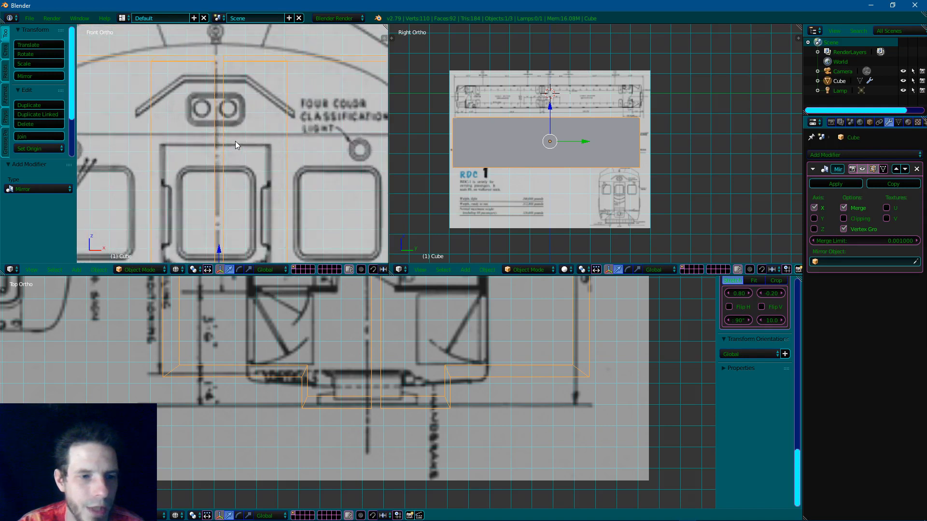
scroll(236, 141, "down", 5)
scroll(235, 141, "up", 4)
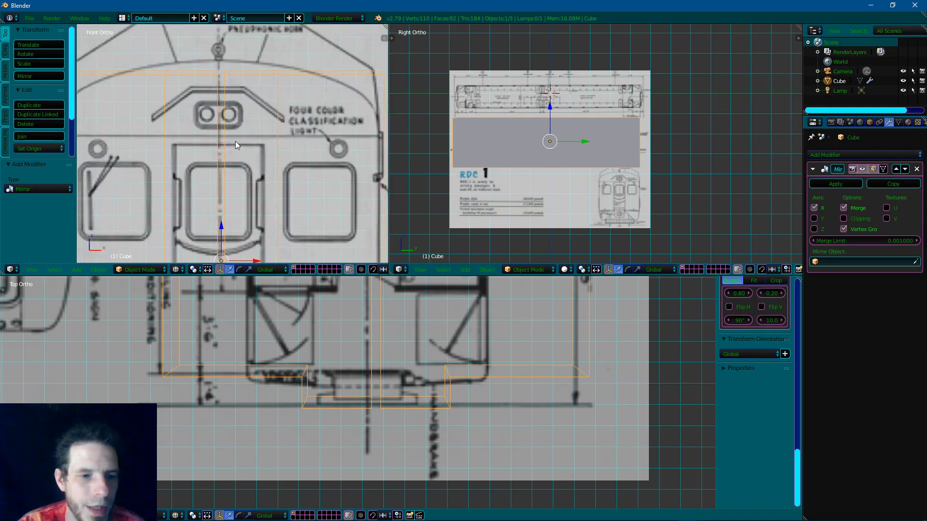
scroll(236, 141, "up", 2)
middle_click_drag(223, 139, 279, 166, "shift")
Return to mesh editing and select all geometry of the half car body
key("Tab")
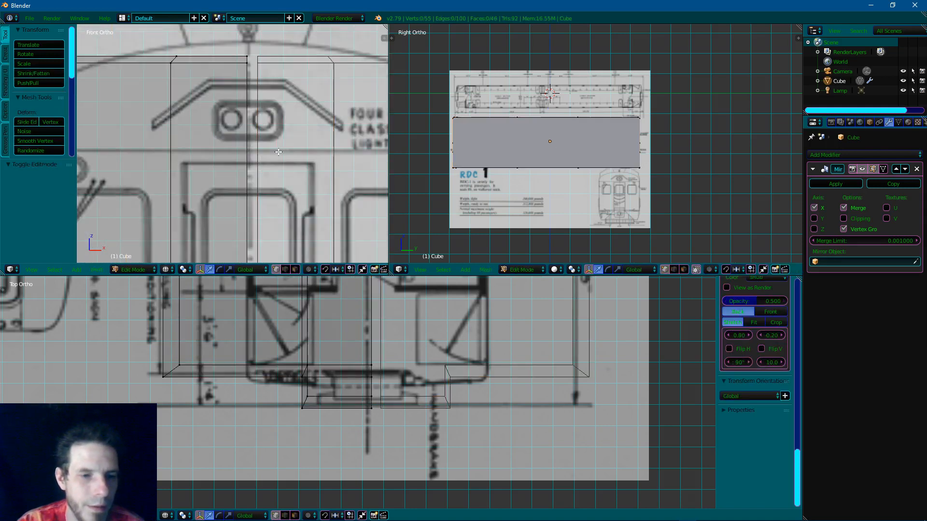
scroll(278, 151, "down", 5)
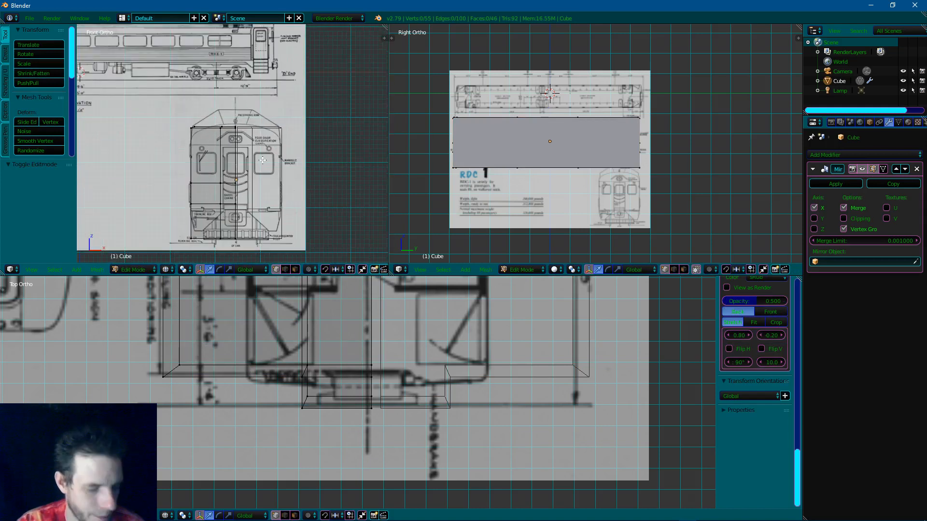
key("a")
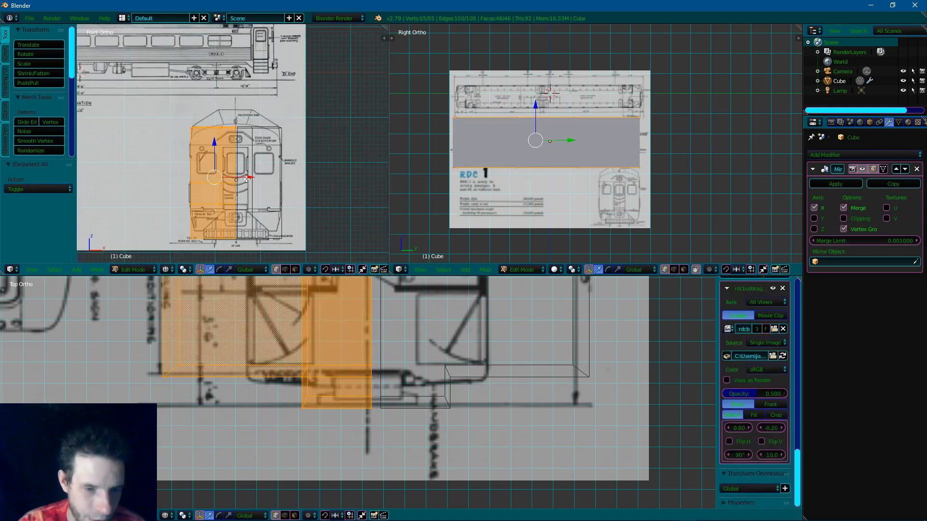
Try moving the selected half of the body along the X axis, and undo the move
key("g")
key("x")
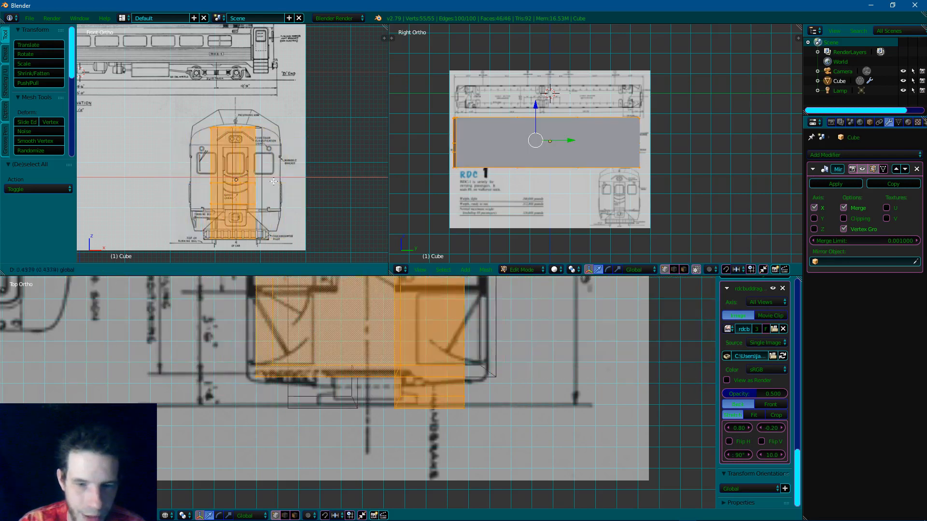
left_click(249, 179)
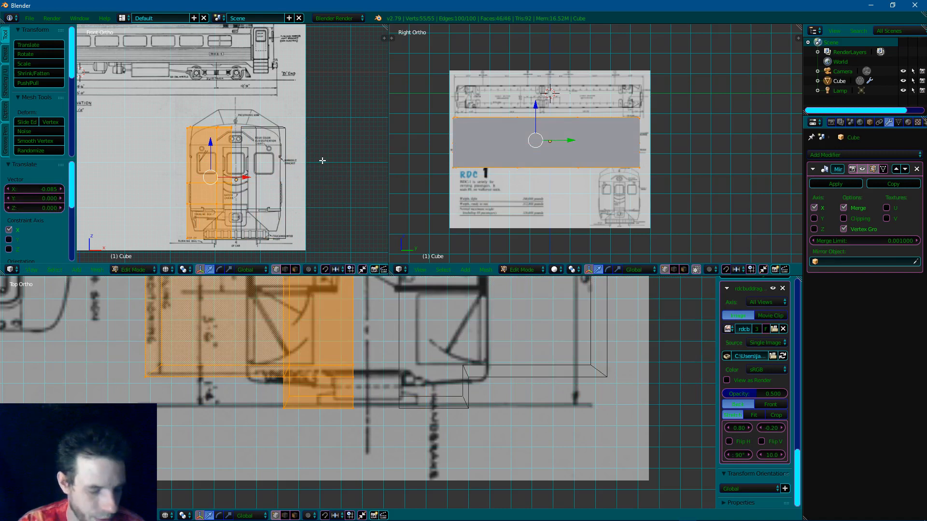
key("ctrl+z")
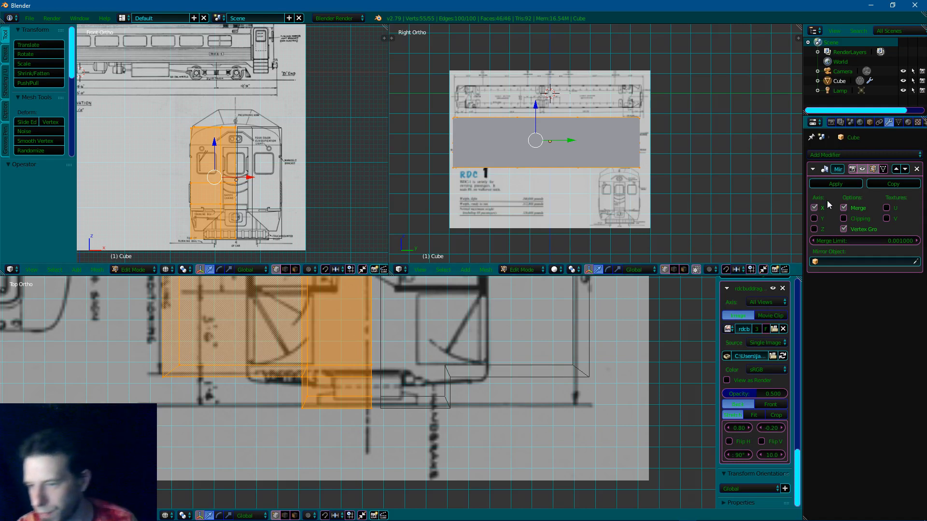
Enable Clipping on the Mirror modifier and widen the properties editor so all its categories fit
left_click(844, 218)
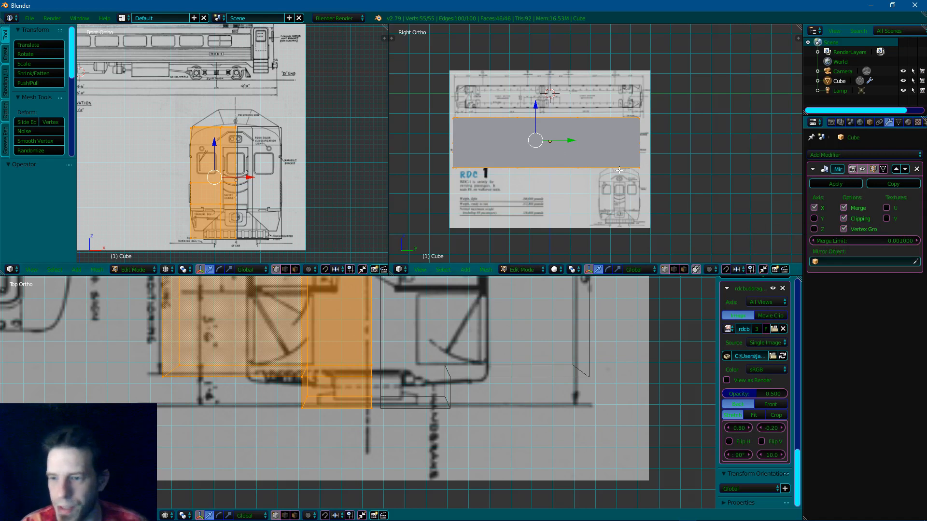
left_click(879, 122)
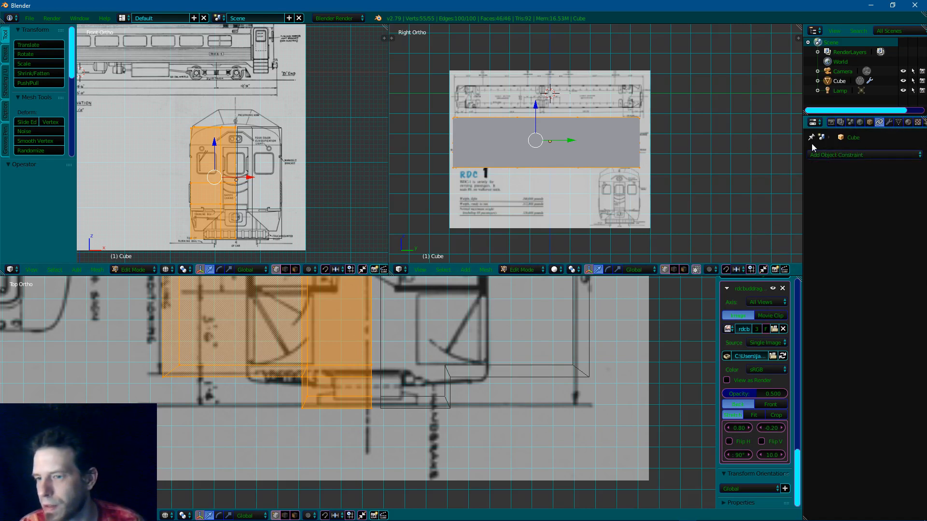
left_click_drag(804, 143, 654, 143)
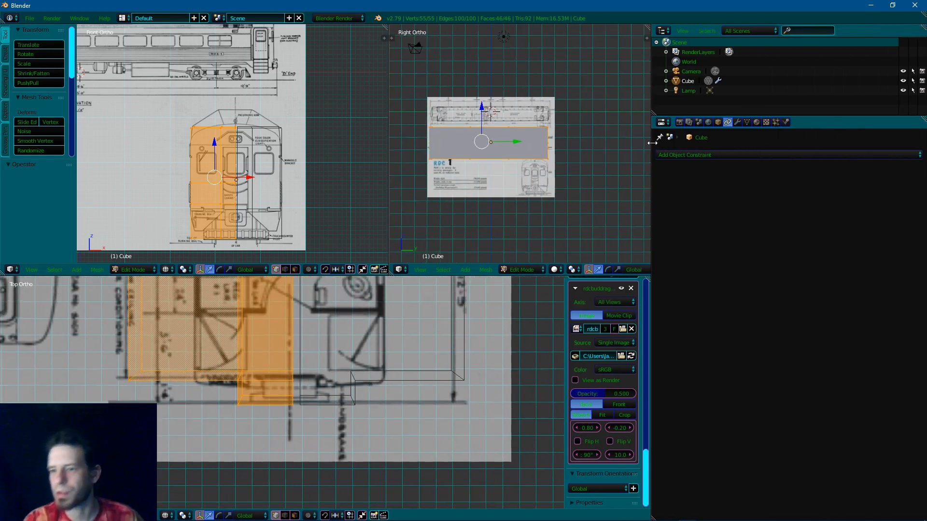
Look through the scene-wide properties: render, render layers, scene and world settings
left_click(679, 123)
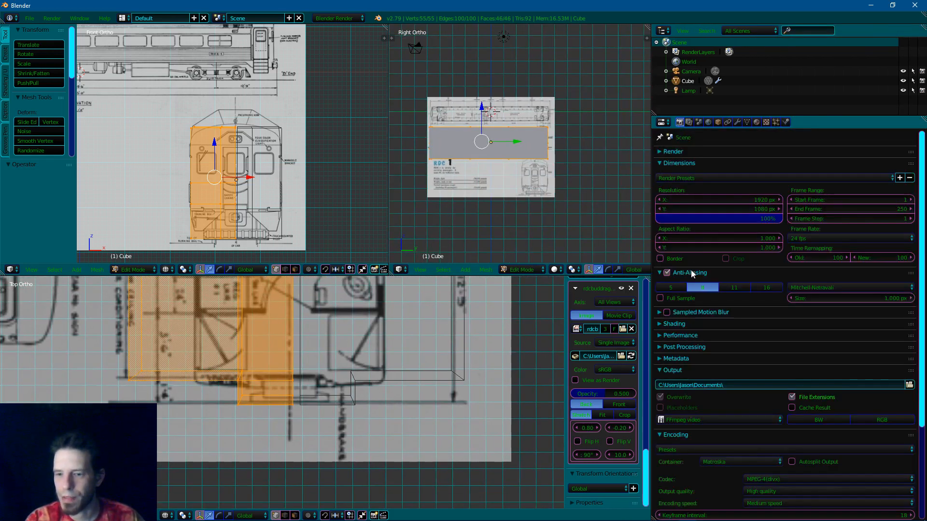
scroll(724, 285, "down", 5)
scroll(724, 286, "up", 5)
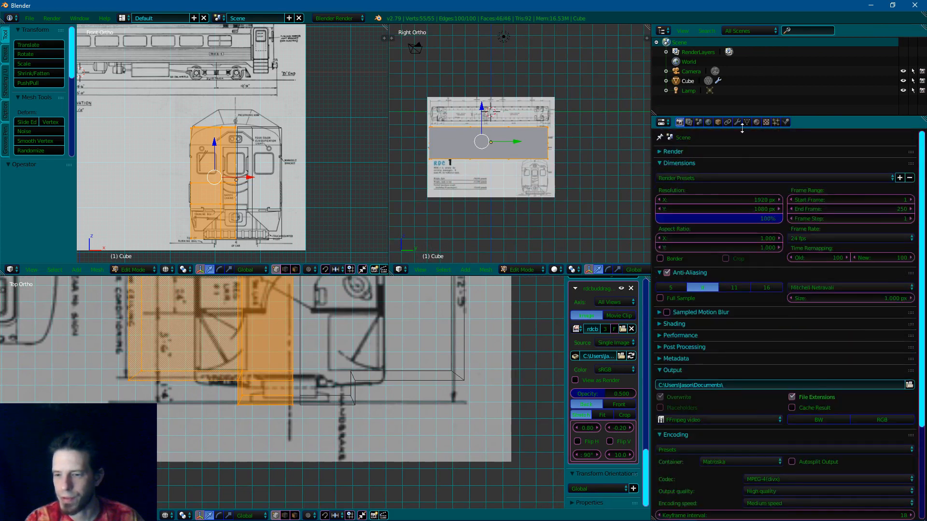
left_click(688, 122)
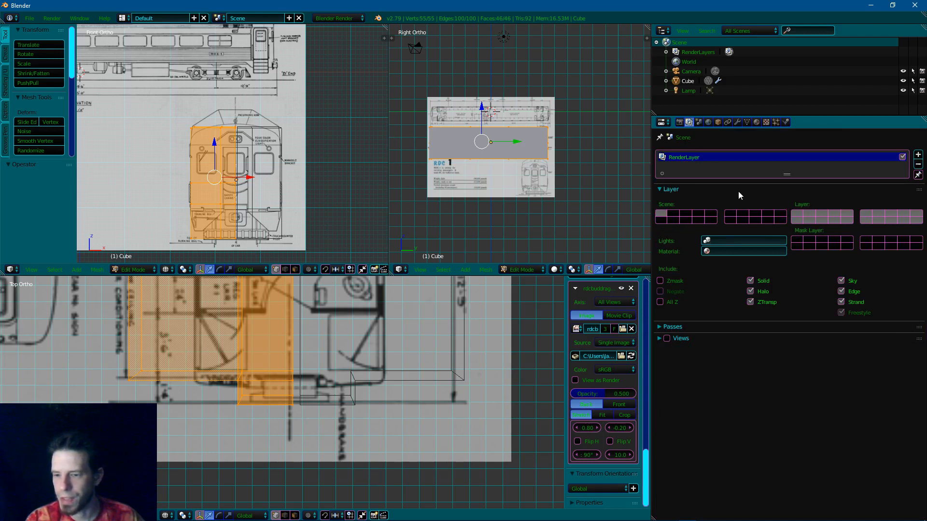
left_click(698, 122)
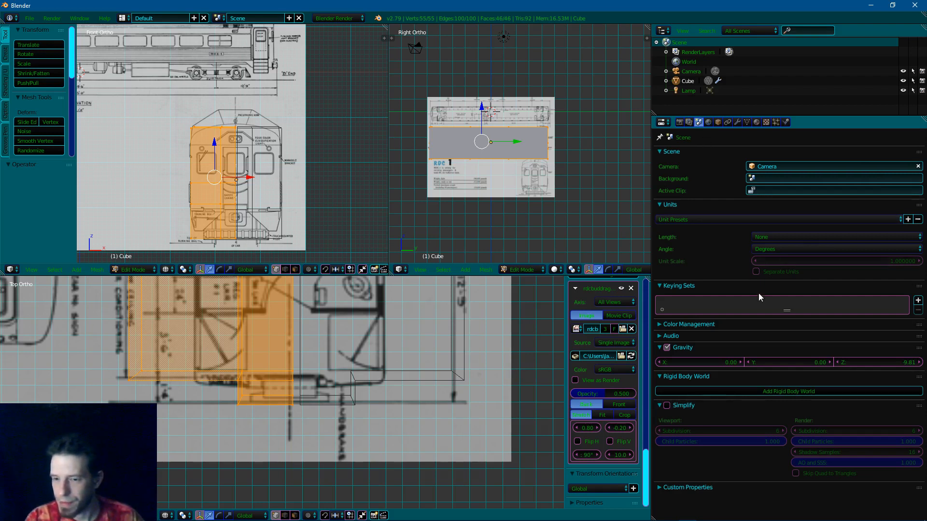
left_click(708, 122)
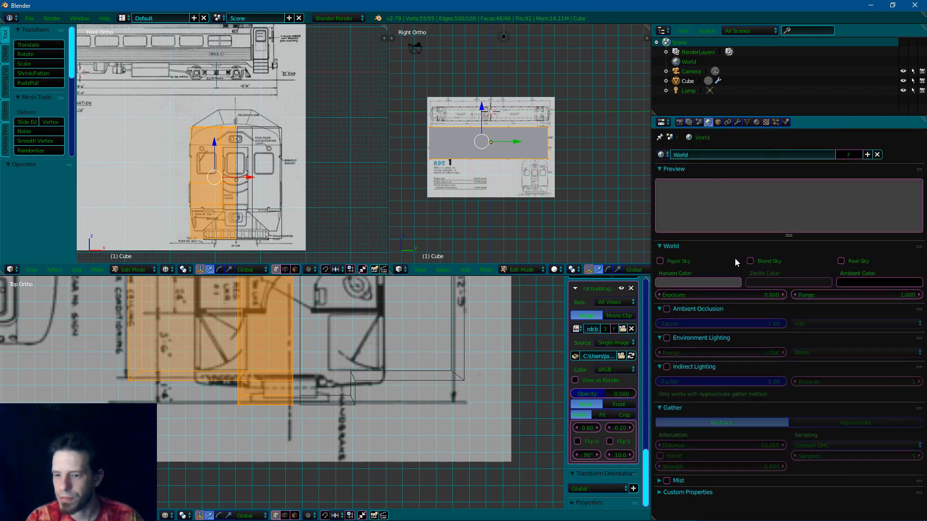
Review the car body's object properties, available object constraints, Mirror modifier and mesh data settings
left_click(717, 122)
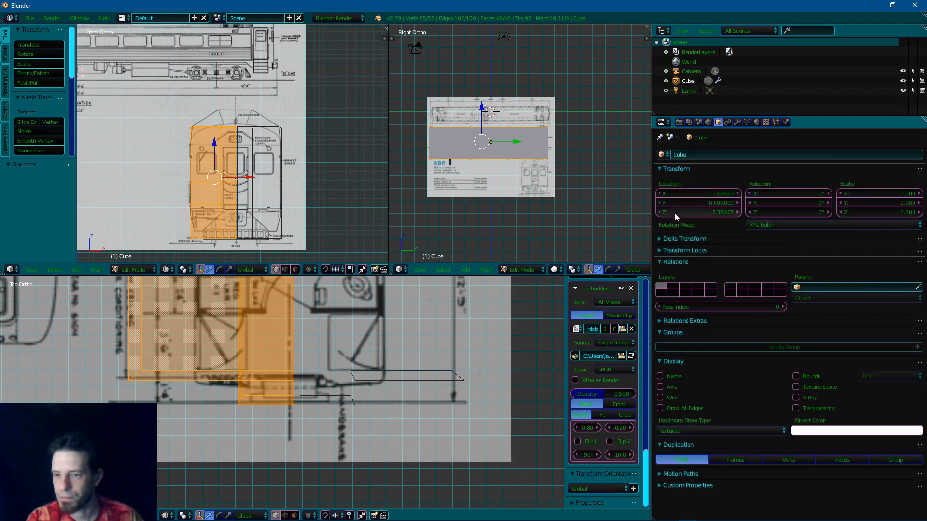
left_click(726, 122)
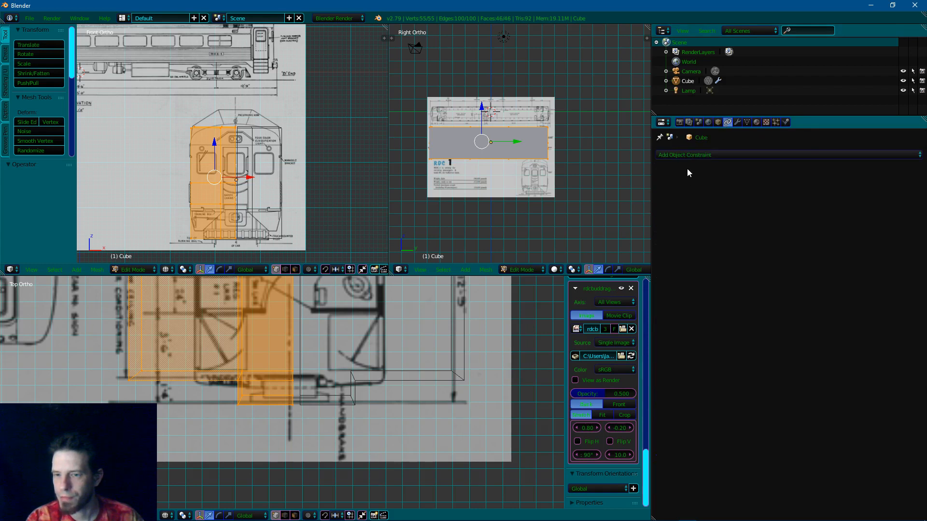
left_click(732, 153)
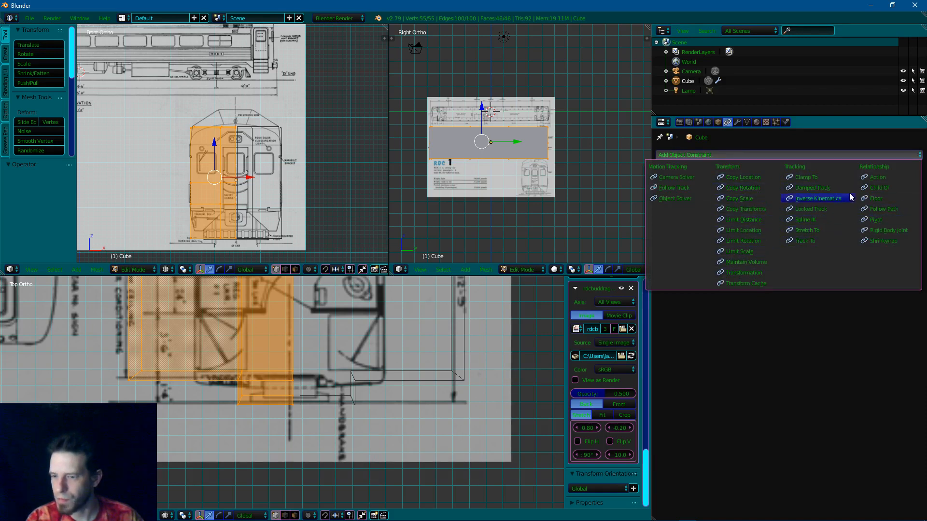
left_click(737, 123)
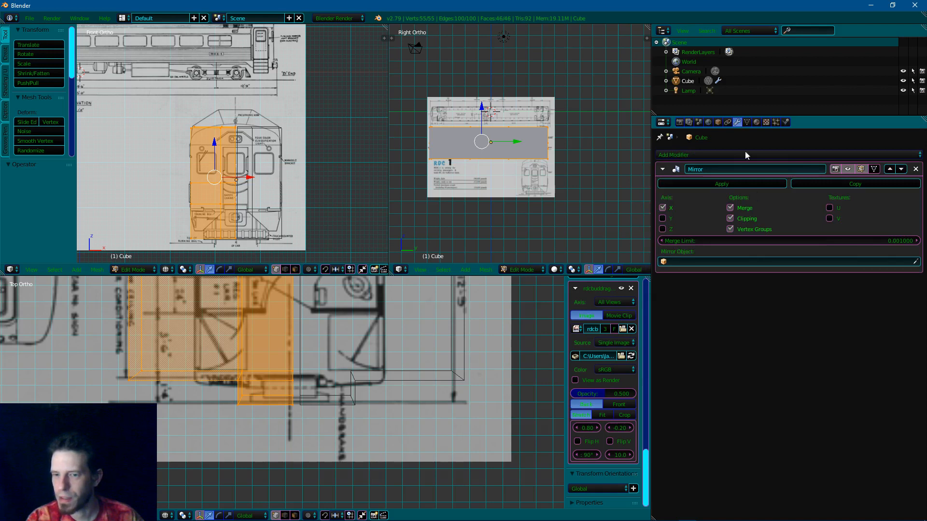
left_click(746, 122)
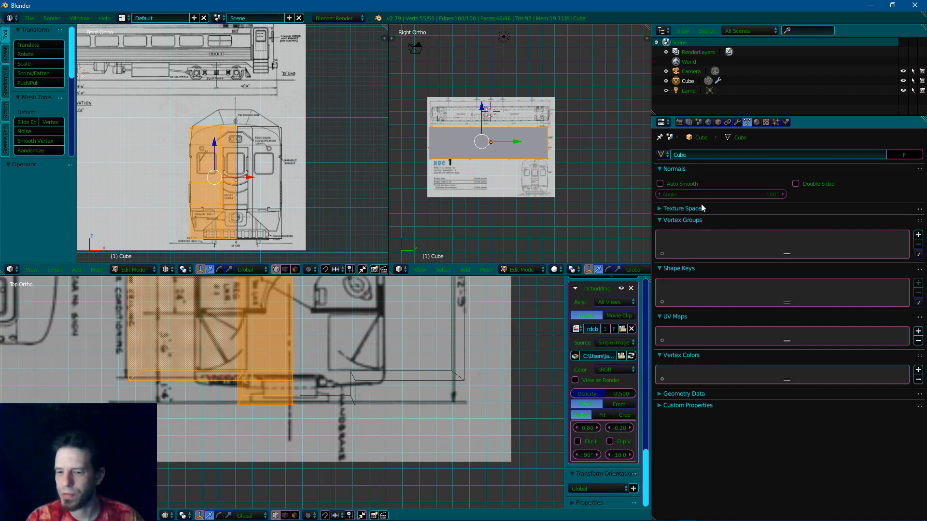
Review the car body's material, texture, particle and physics settings, and return to its Mirror modifier
left_click(756, 123)
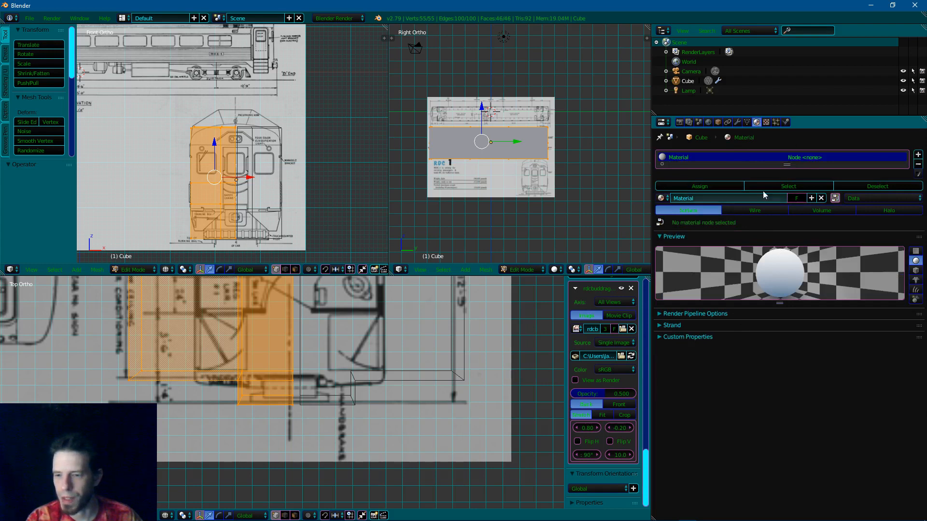
left_click(765, 123)
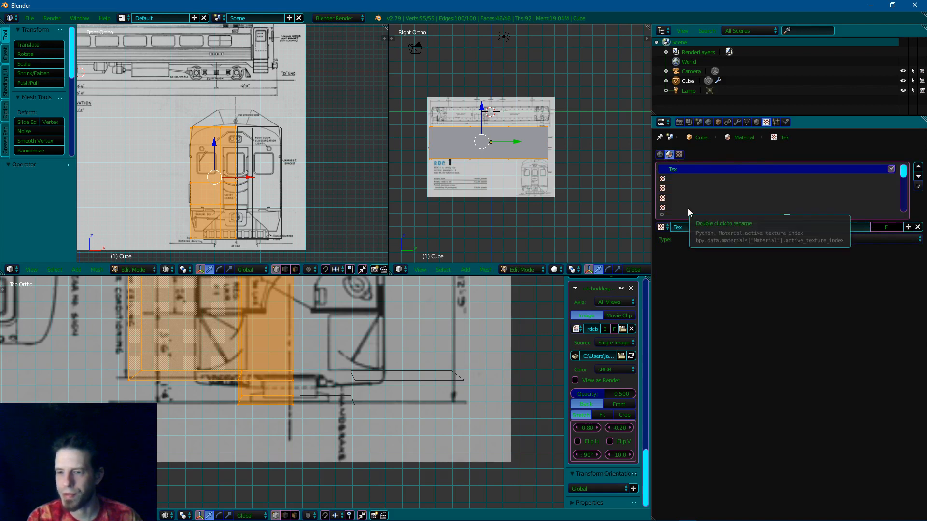
left_click(756, 122)
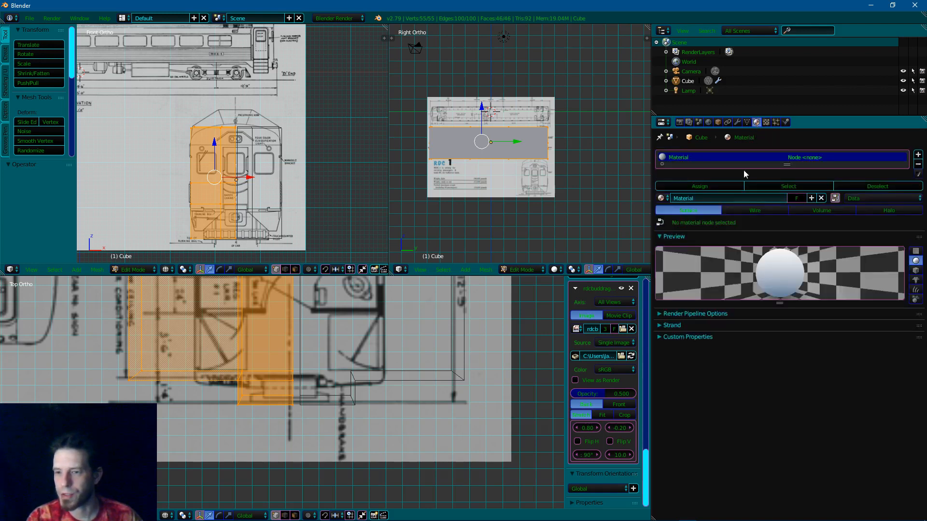
left_click(775, 121)
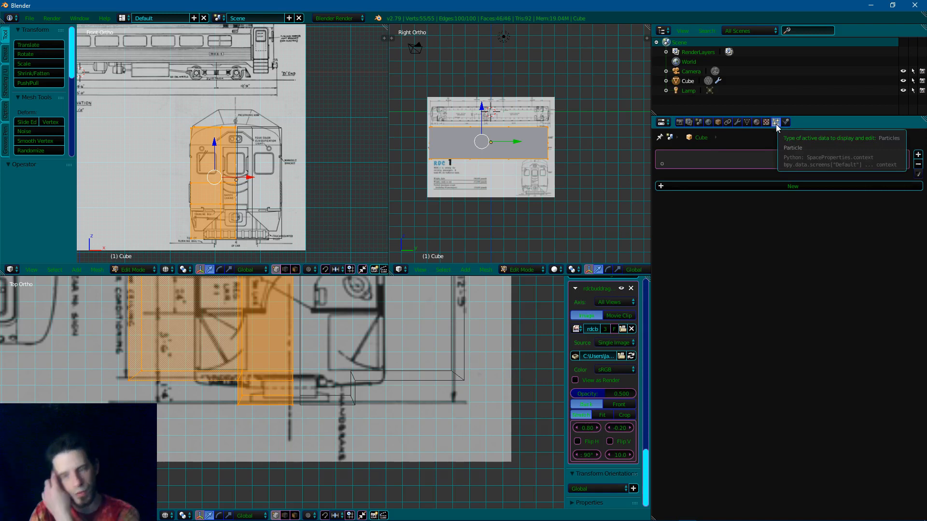
left_click(786, 122)
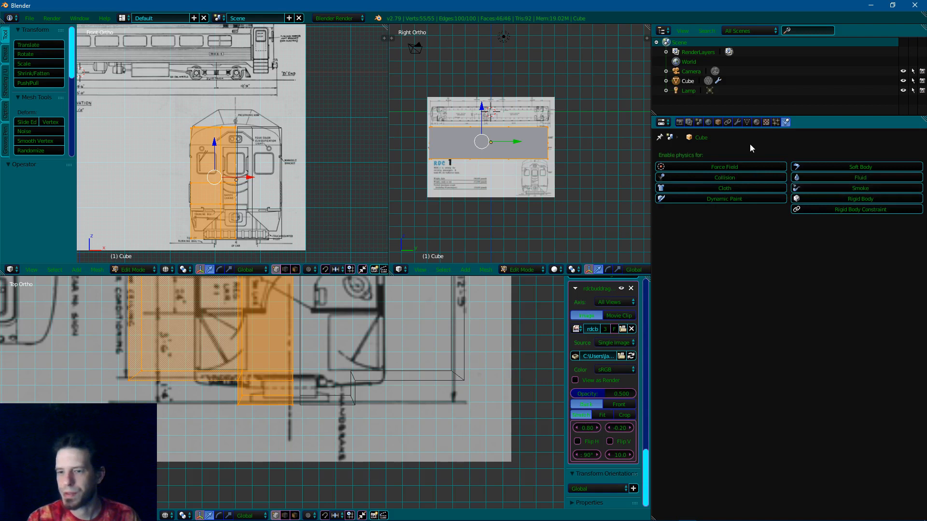
left_click(739, 123)
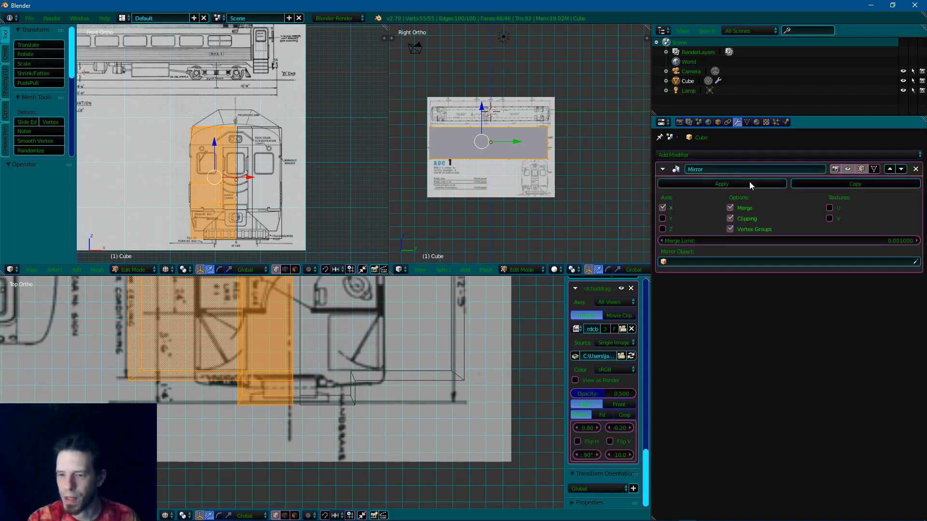
Shift the selected half mesh about 0.025 along X against the front-view blueprint
scroll(278, 153, "up", 4, "ctrl")
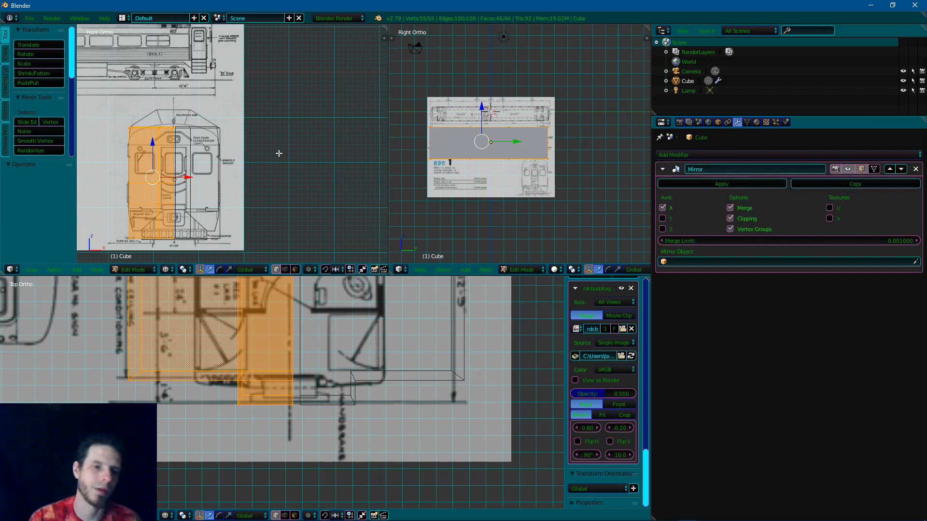
scroll(277, 152, "down", 6, "ctrl")
scroll(277, 150, "up", 6)
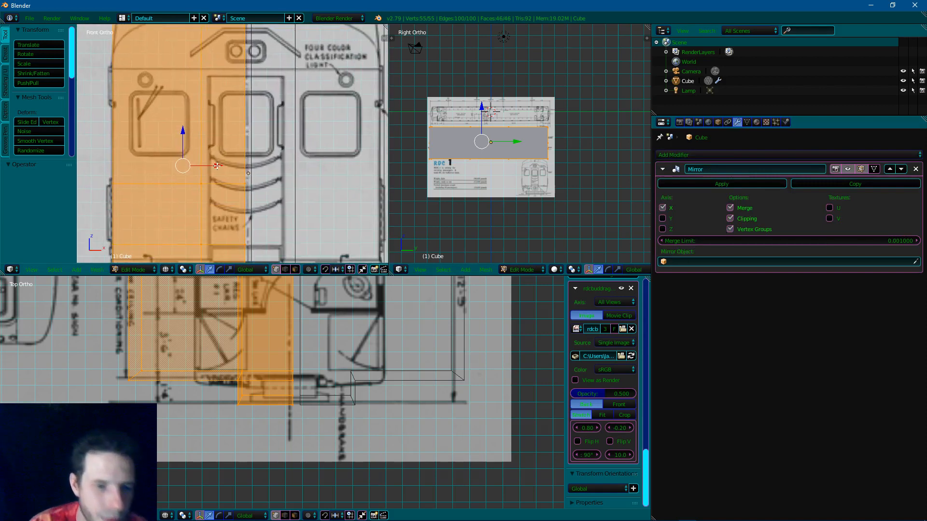
mouse_move(218, 166)
left_mouse_down()
mouse_move(290, 163)
mouse_move(211, 161)
mouse_move(220, 161)
left_mouse_up()
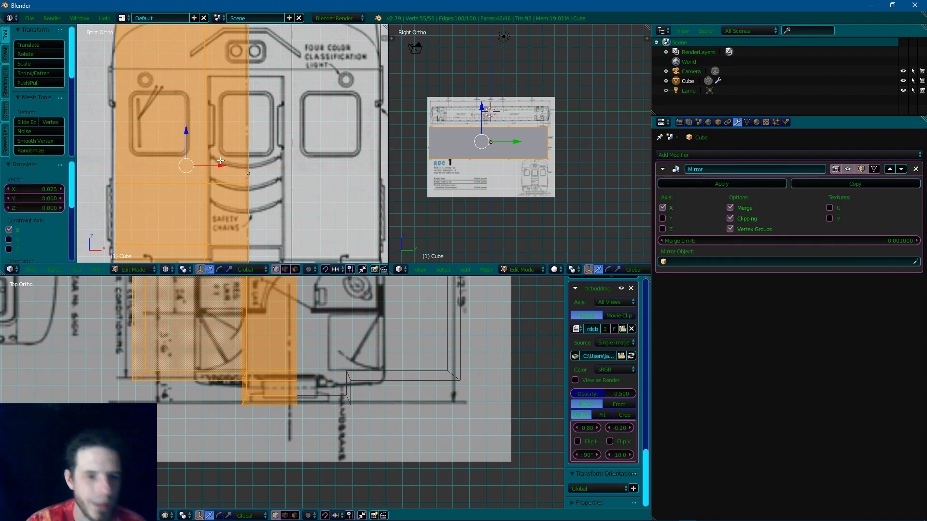
Turn off Clipping on the Mirror modifier and move the half mesh about -0.018 along X
left_click(731, 218)
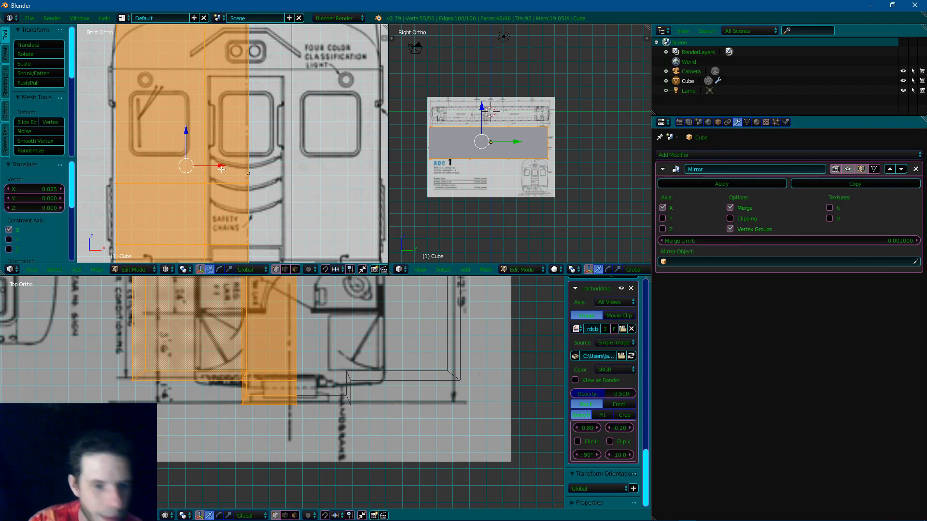
left_click_drag(220, 167, 217, 168)
scroll(229, 160, "down", 3)
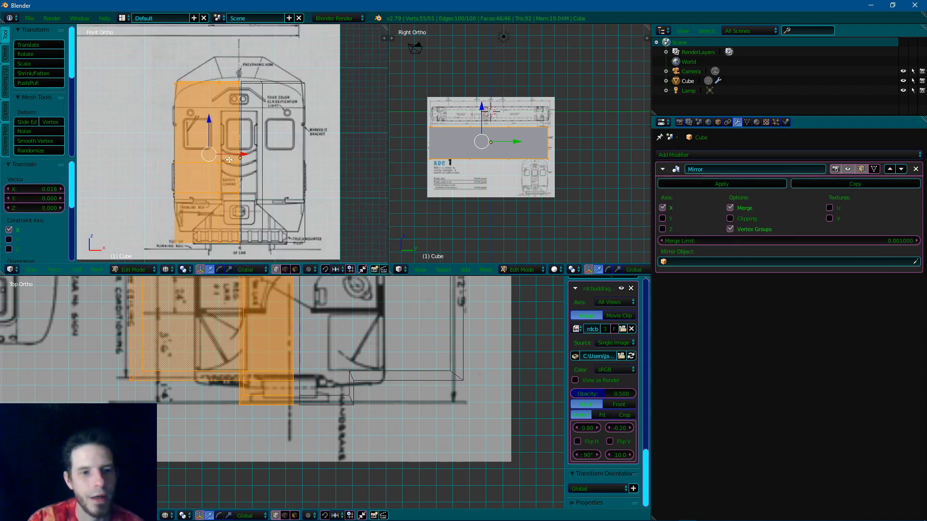
Re-enable Clipping and nudge the half mesh along X by about 0.004 and 0.013 to line up with the blueprint's centre line
scroll(229, 160, "up", 3)
left_click_drag(229, 160, 227, 163)
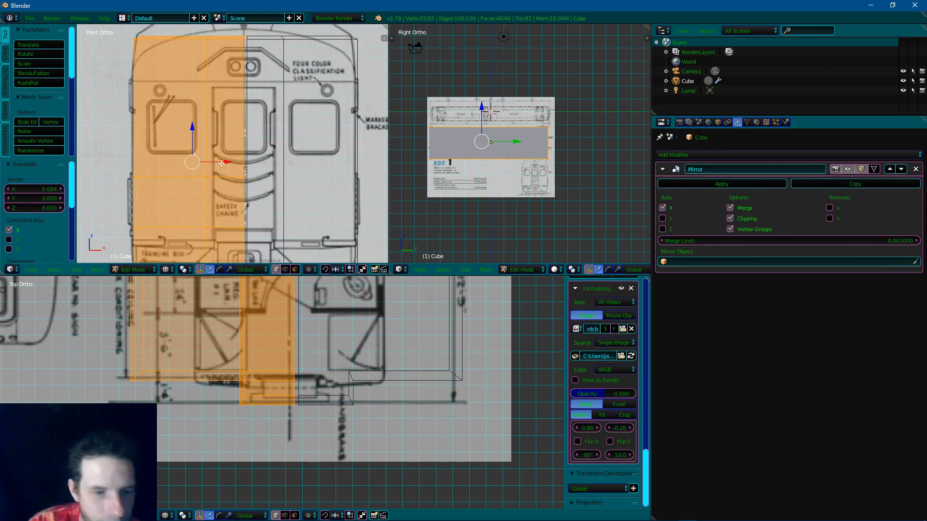
left_click_drag(222, 163, 223, 163)
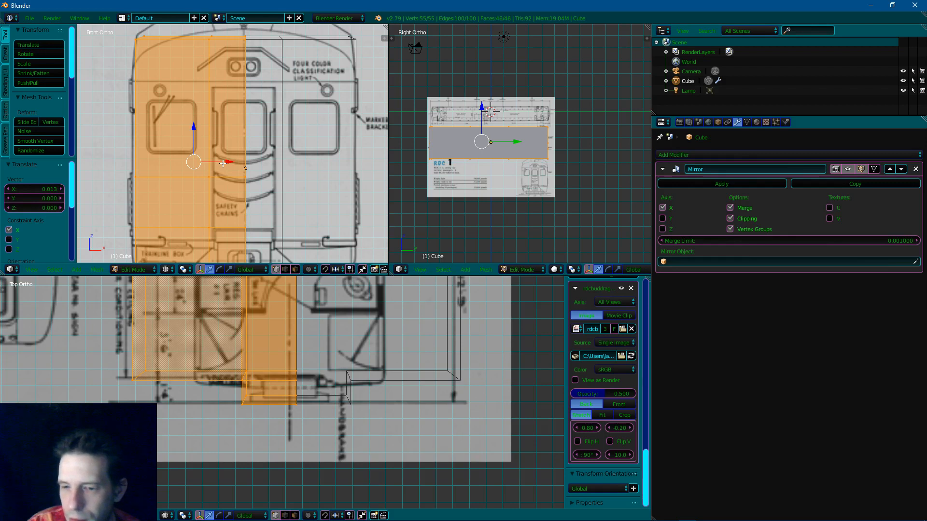
Deselect the inner and centre vertices in the front view, keeping only the car's outer side wall selected
scroll(223, 163, "down", 1)
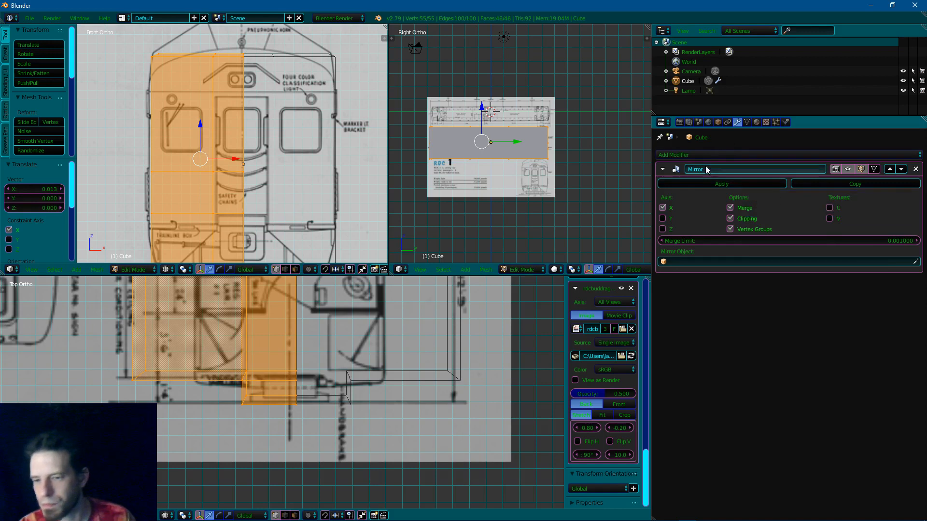
scroll(351, 131, "down", 3)
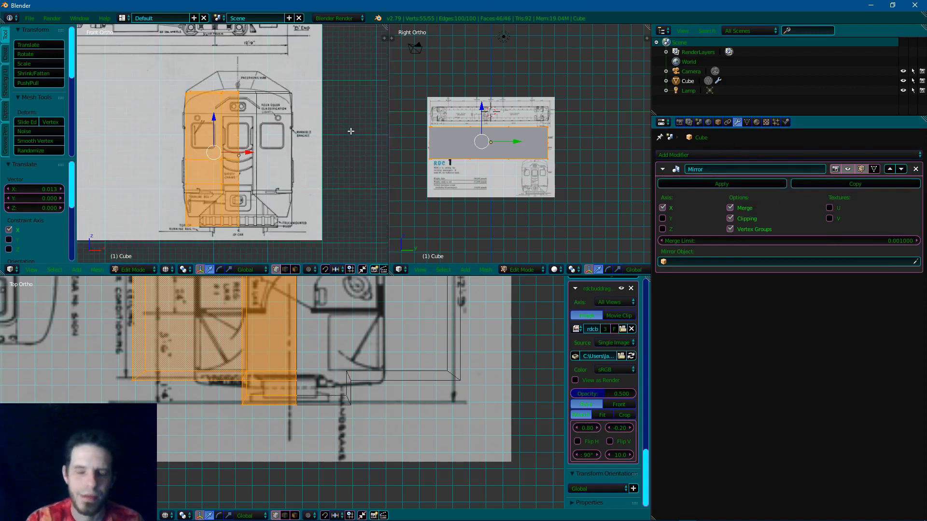
scroll(279, 133, "up", 3)
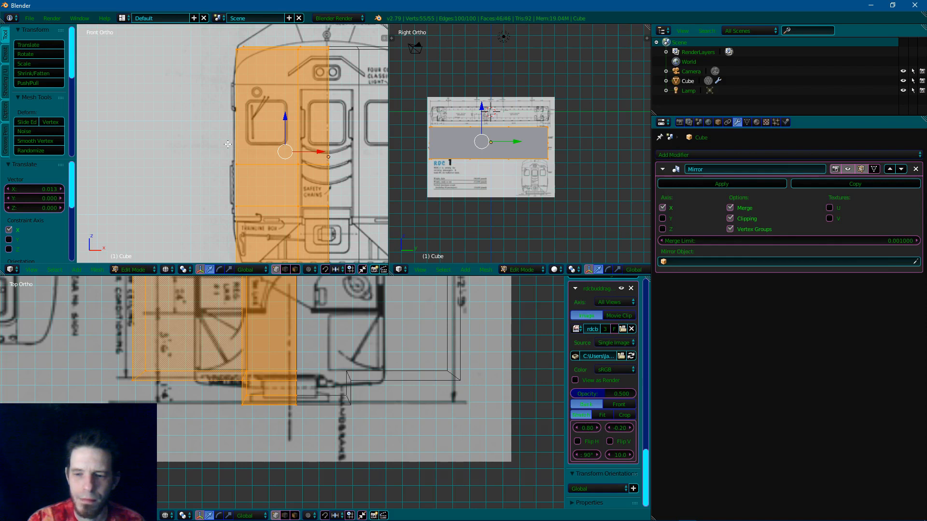
middle_click_drag(227, 145, 250, 166, "shift")
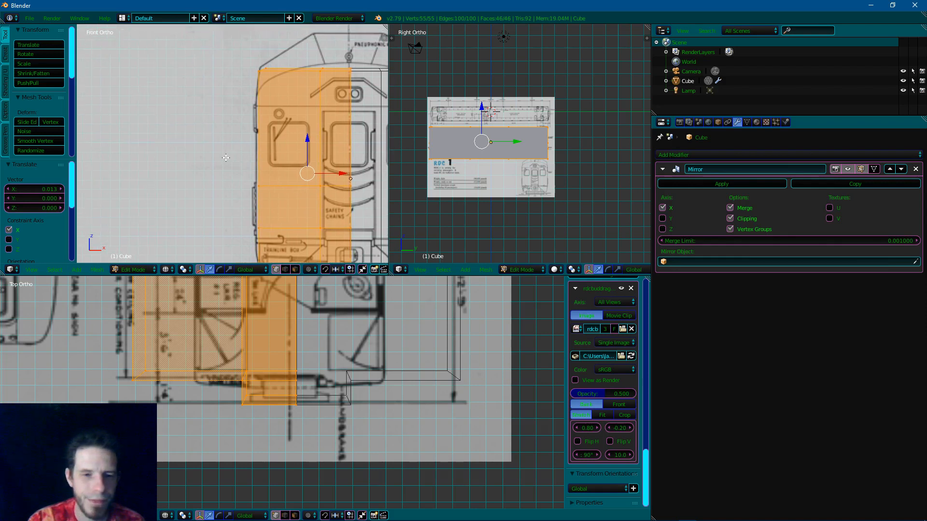
scroll(226, 157, "down", 3)
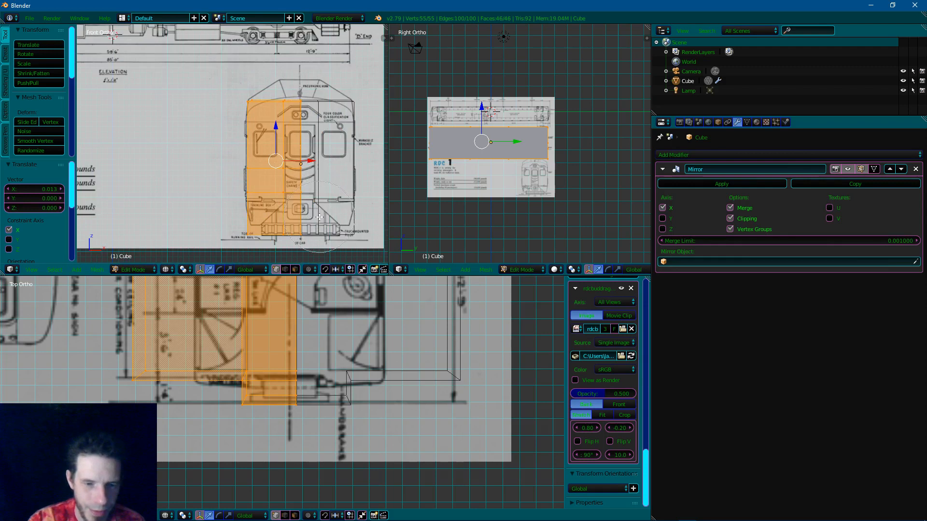
mouse_move(320, 216)
middle_mouse_down()
mouse_move(315, 122)
mouse_move(294, 216)
mouse_move(300, 103)
middle_mouse_up()
right_click(300, 103)
scroll(258, 134, "up", 2)
scroll(257, 134, "up", 1)
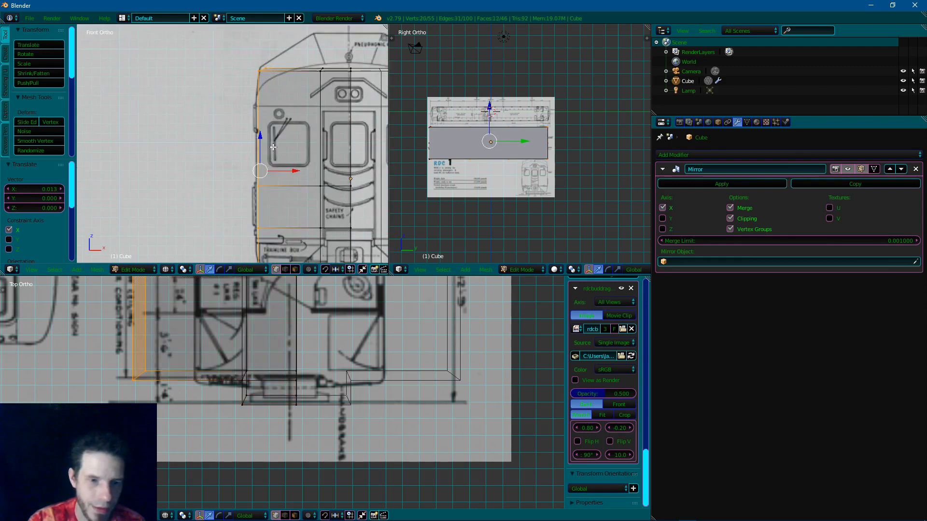
Narrow the selection to the side-wall band below the windows, try extruding it outward, and undo the extrusion
key("c")
middle_click(273, 66)
middle_click_drag(225, 254, 232, 154, "shift")
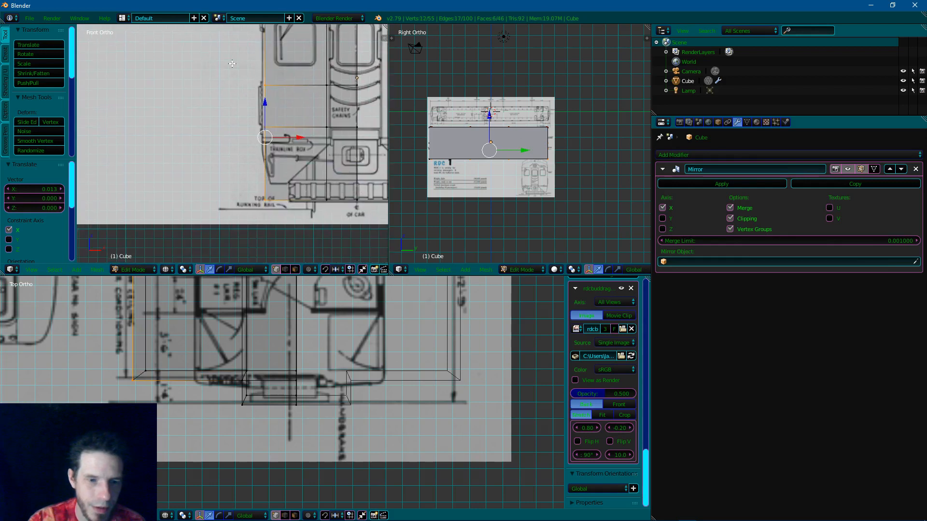
key("c")
middle_click(257, 195)
scroll(242, 130, "up", 4)
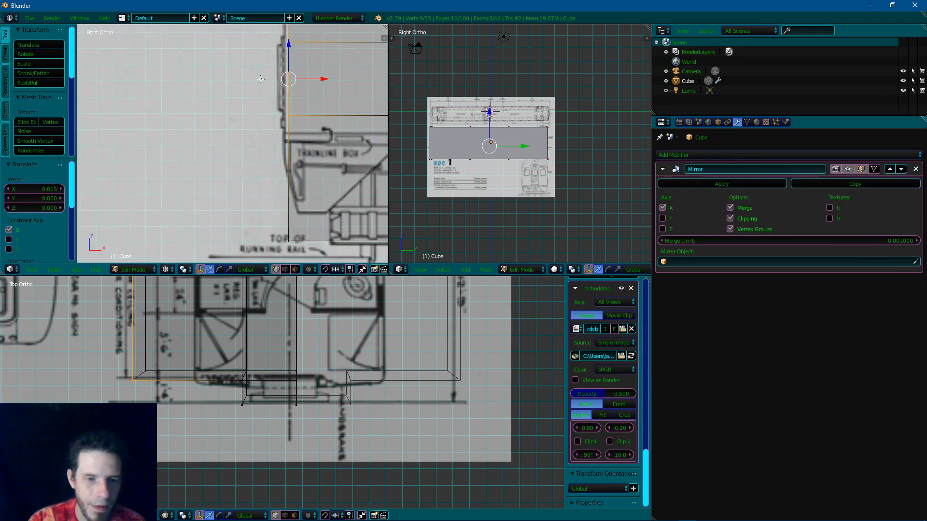
middle_click_drag(264, 128, 252, 141, "shift")
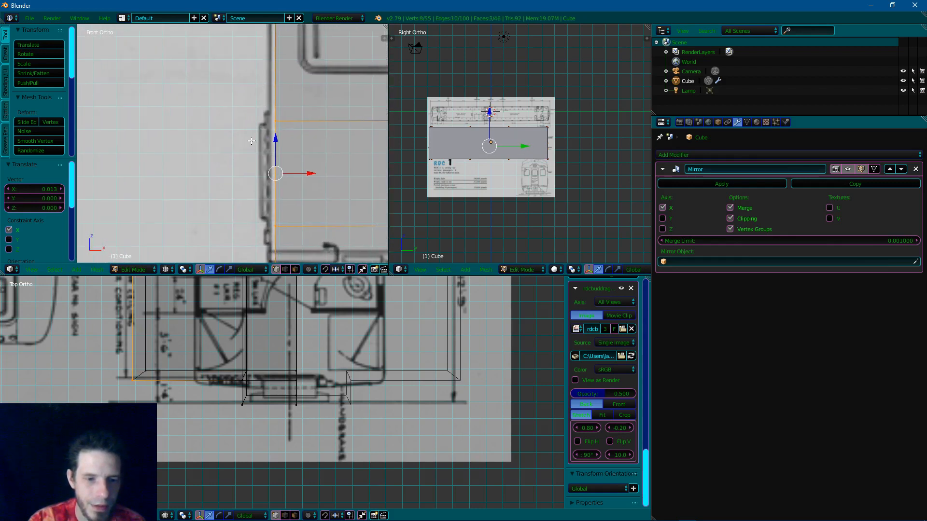
key("e")
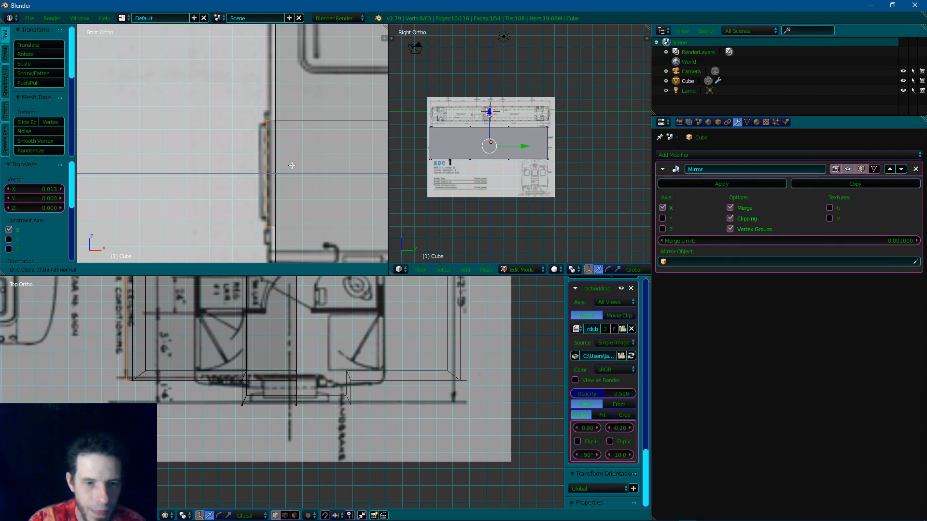
right_click(287, 163)
scroll(289, 162, "down", 4)
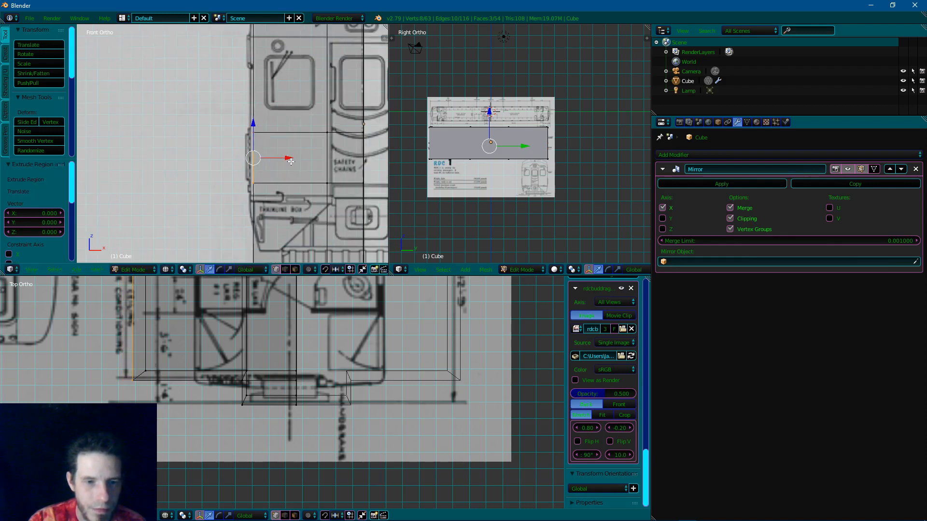
scroll(285, 155, "down", 6)
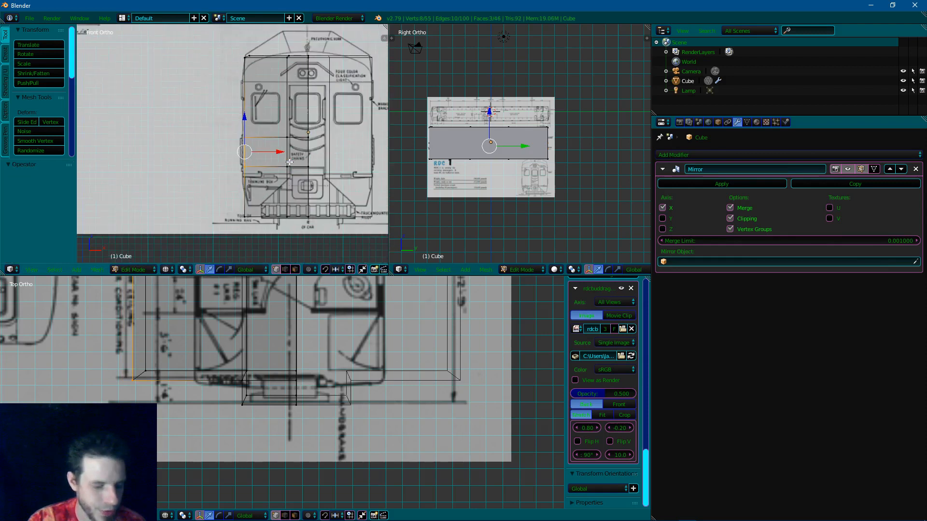
Circle-select the whole outer side wall and move it about -0.018 along X to the blueprint's body outline
scroll(269, 136, "down", 1)
key("c")
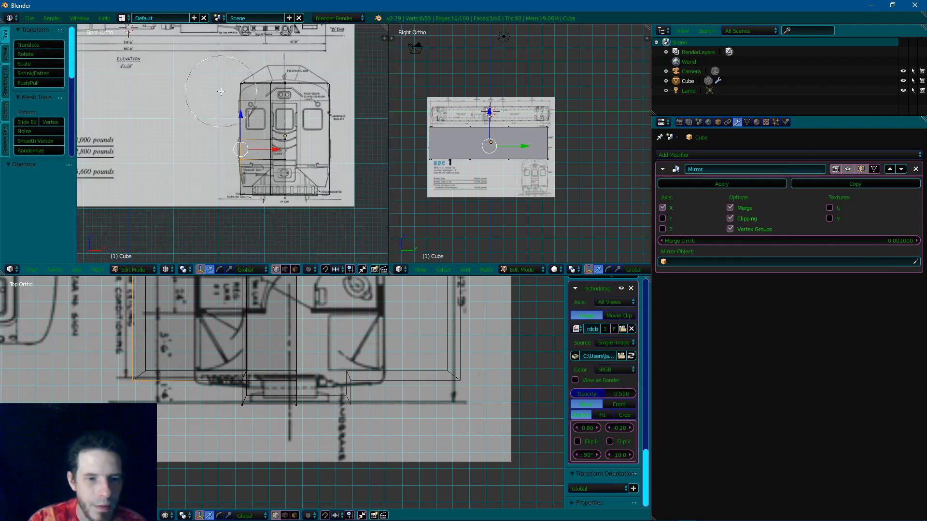
left_click_drag(221, 91, 207, 177)
right_click(208, 177)
scroll(207, 159, "up", 7)
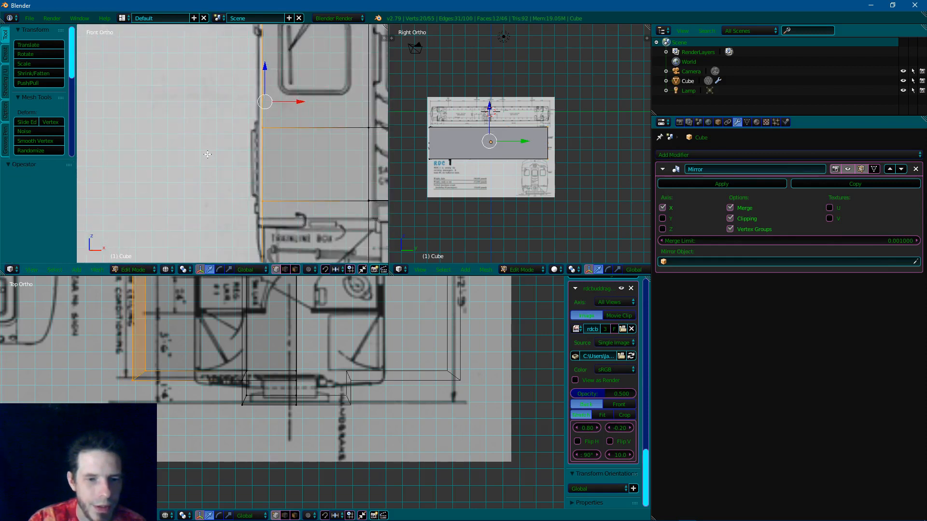
middle_click_drag(207, 154, 182, 214, "shift")
key("g")
key("x")
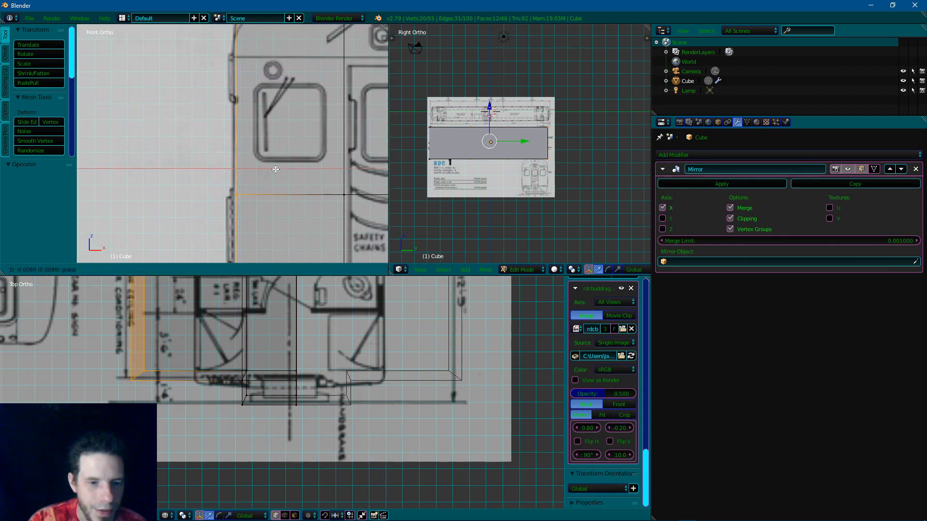
left_click(231, 186)
scroll(234, 154, "down", 5)
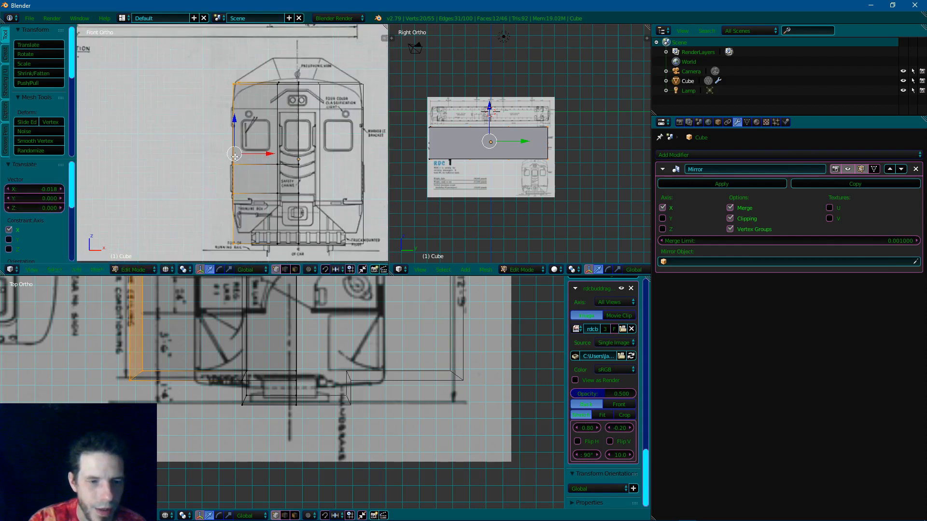
Select only the side-wall band below the windows and extrude it outward about 0.052 to the blueprint's outer edge
key("a")
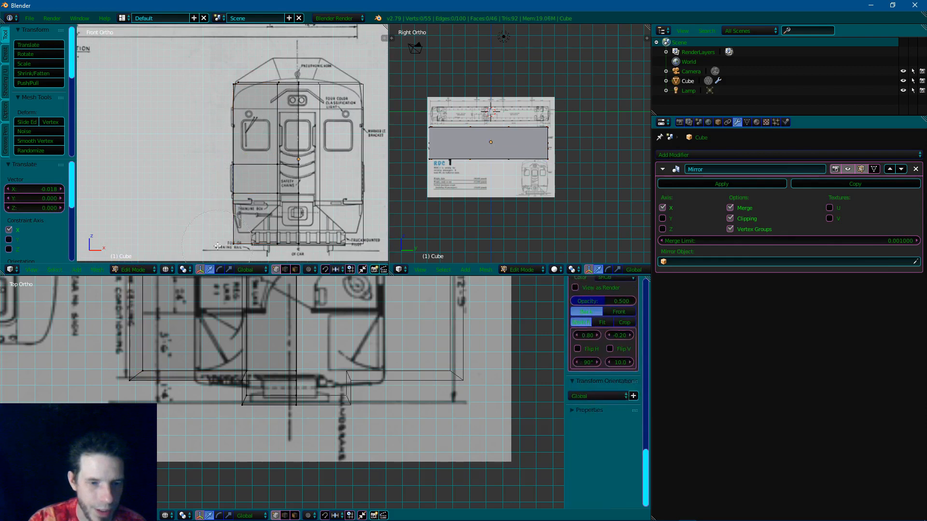
scroll(211, 159, "up", 4)
middle_click_drag(211, 159, 229, 130, "shift")
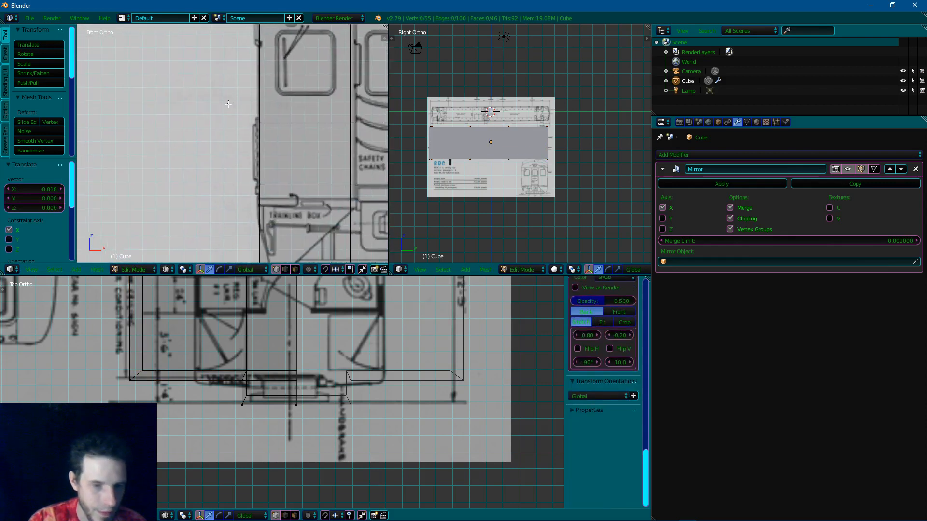
key("c")
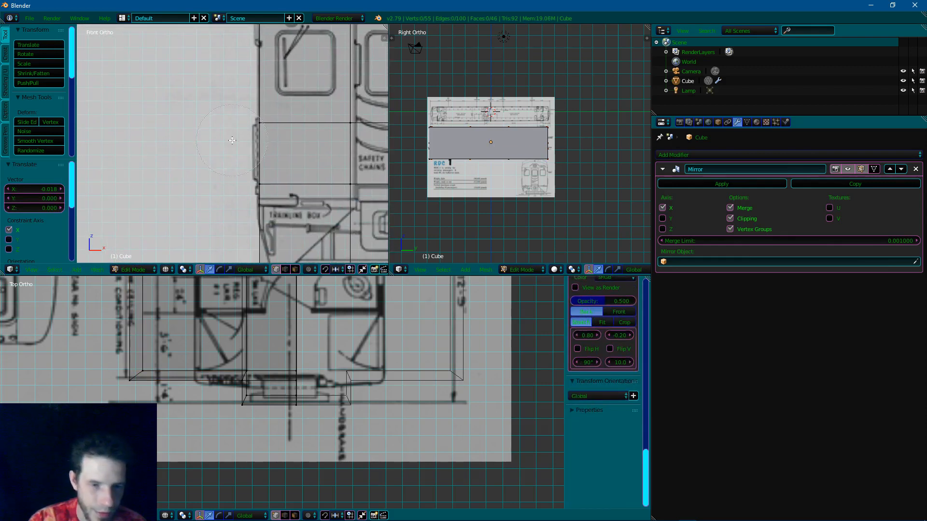
left_click_drag(257, 149, 247, 173)
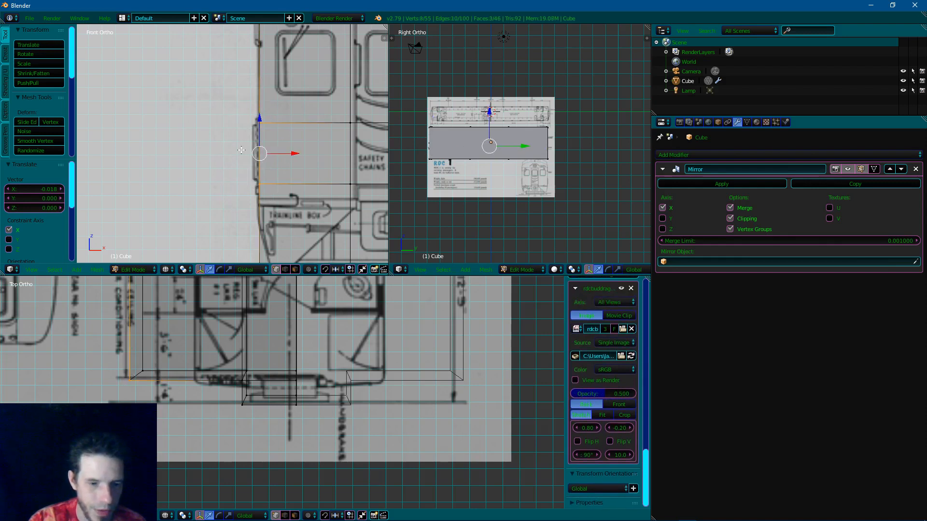
scroll(215, 333, "down", 7)
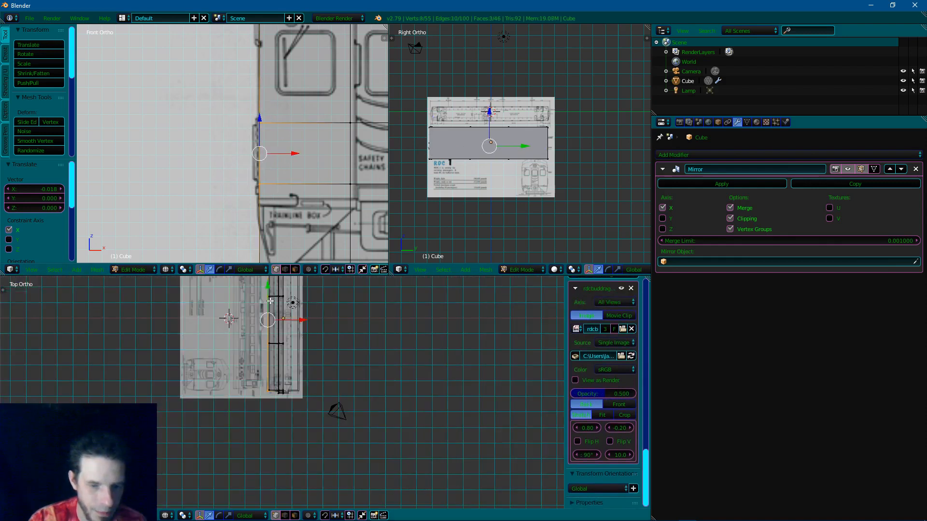
scroll(269, 192, "up", 4)
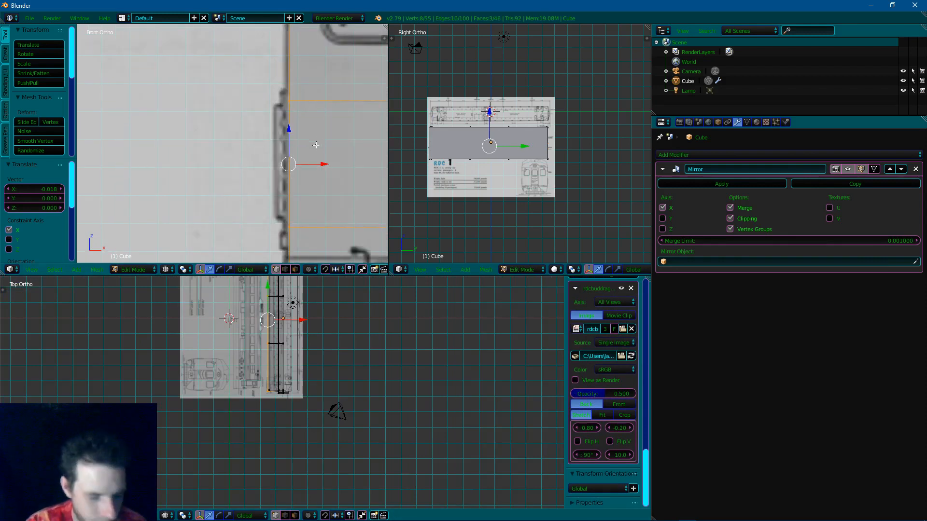
key("e")
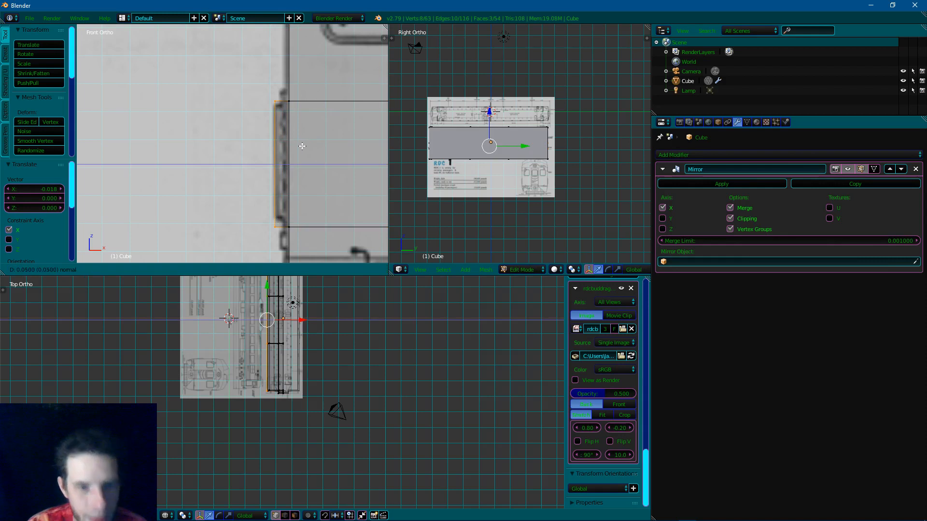
left_click(301, 145)
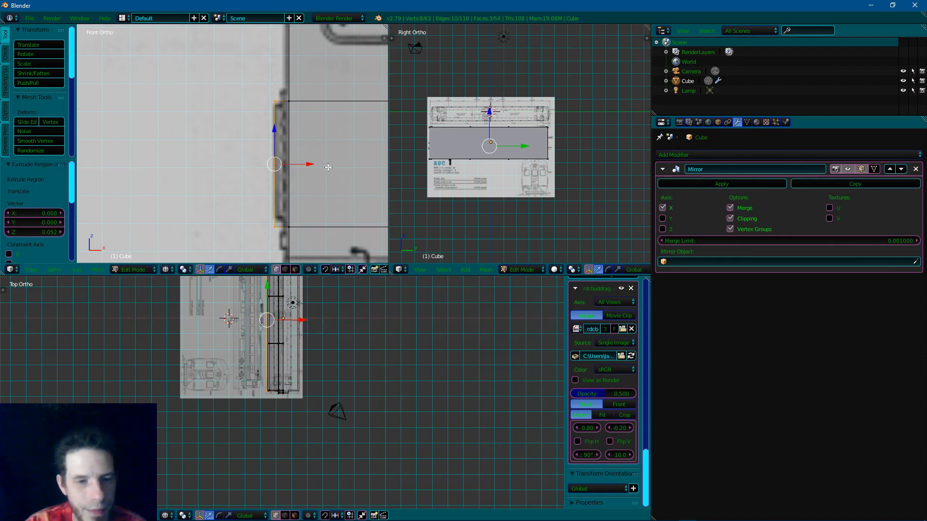
Select the full width of the lower side band in the front view, scale it to 0.895 along Z, and deselect everything
scroll(329, 169, "down", 5)
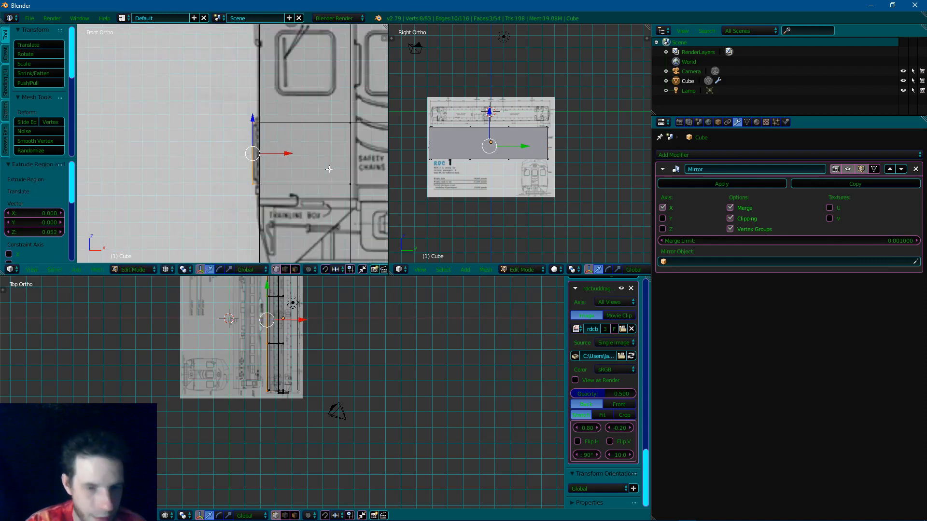
key("c")
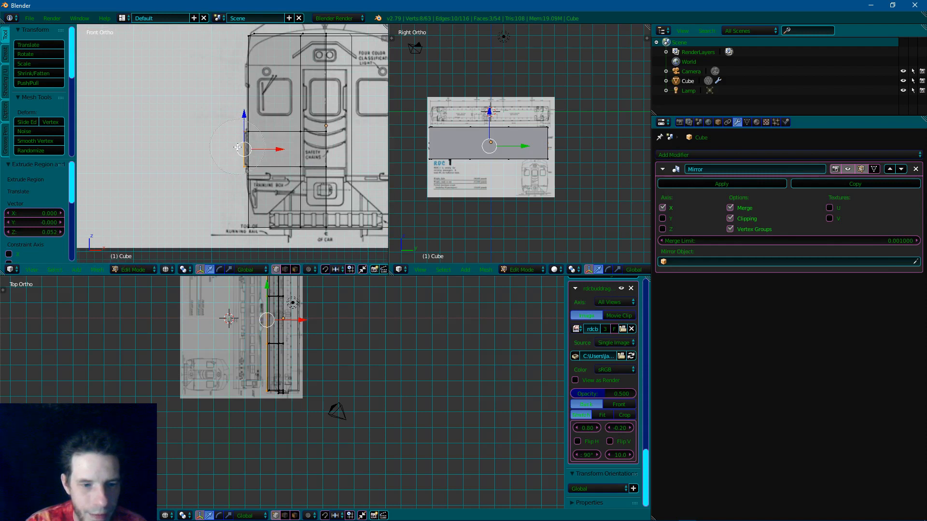
left_click_drag(237, 147, 333, 145)
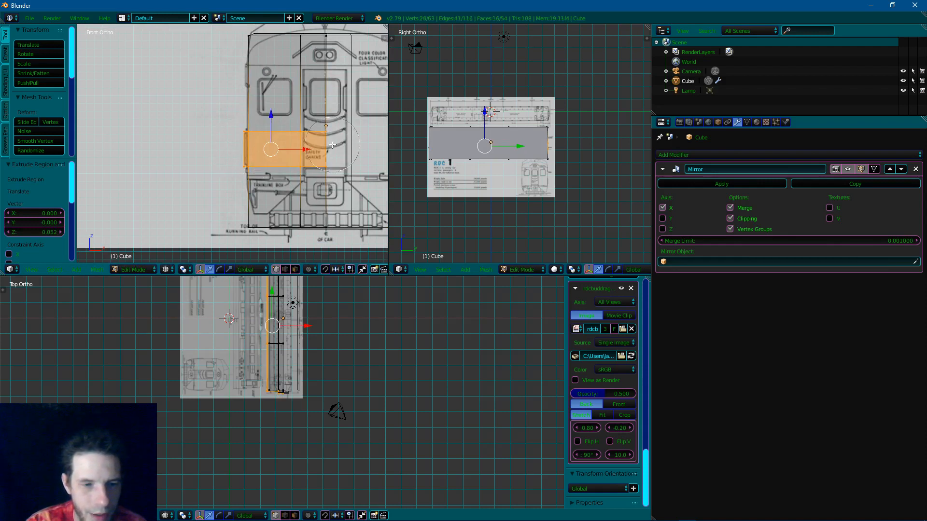
scroll(254, 142, "up", 7)
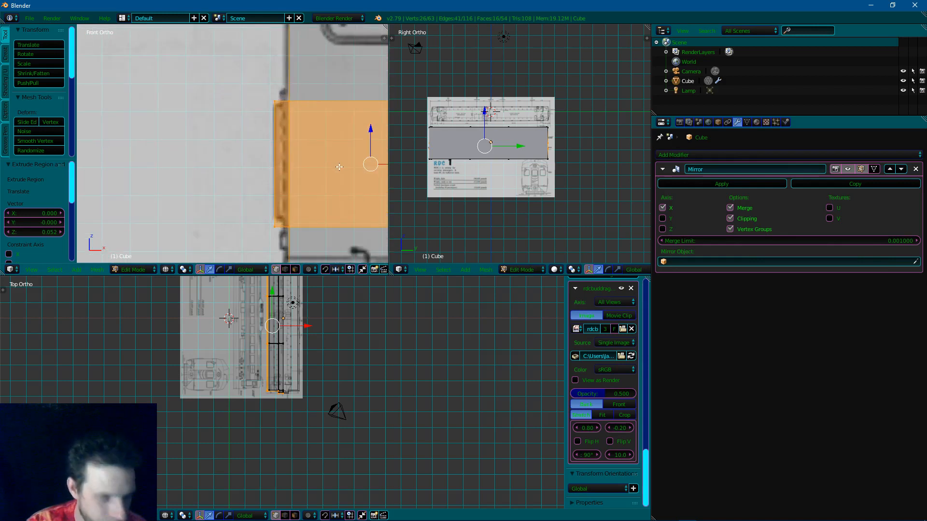
key("s")
key("z")
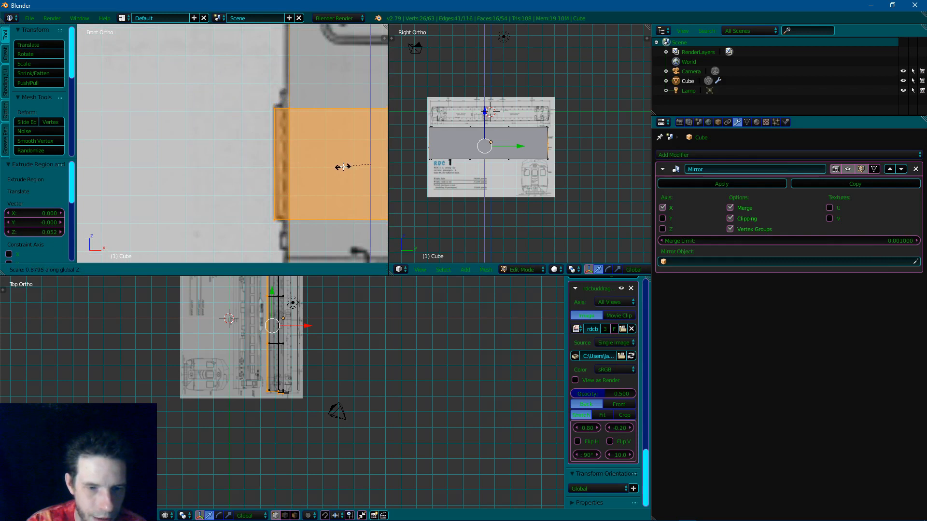
left_click(343, 167)
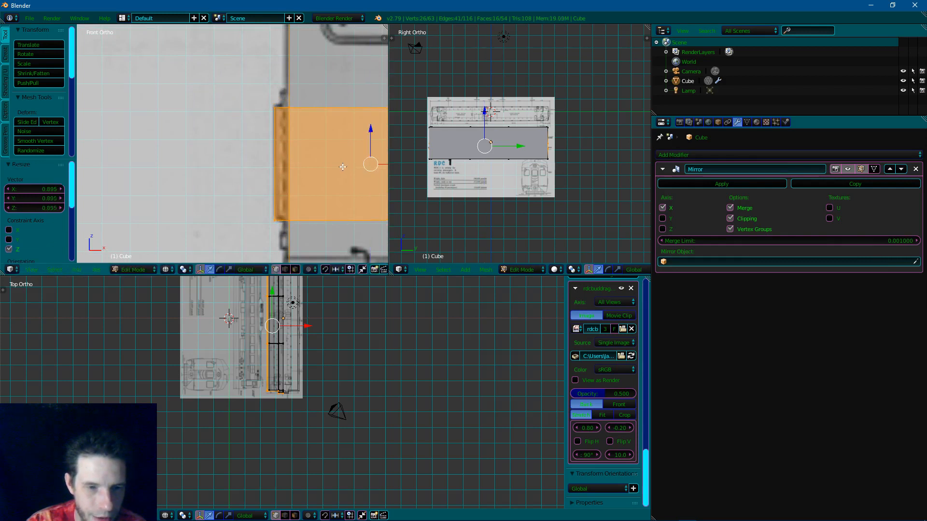
scroll(338, 167, "down", 5)
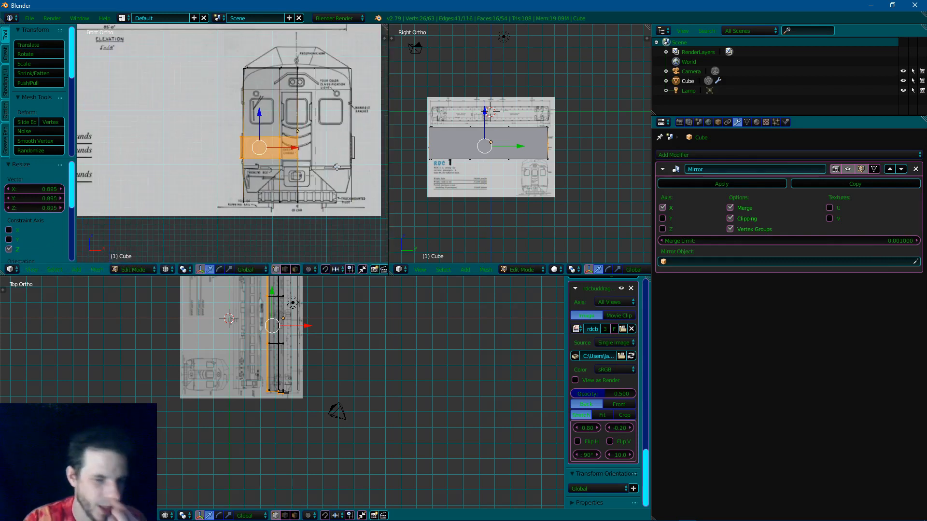
key("a")
Examine the RDC1 reference photo in GIMP, then return to Blender and compare the upper side wall with the front-view blueprint
key("c")
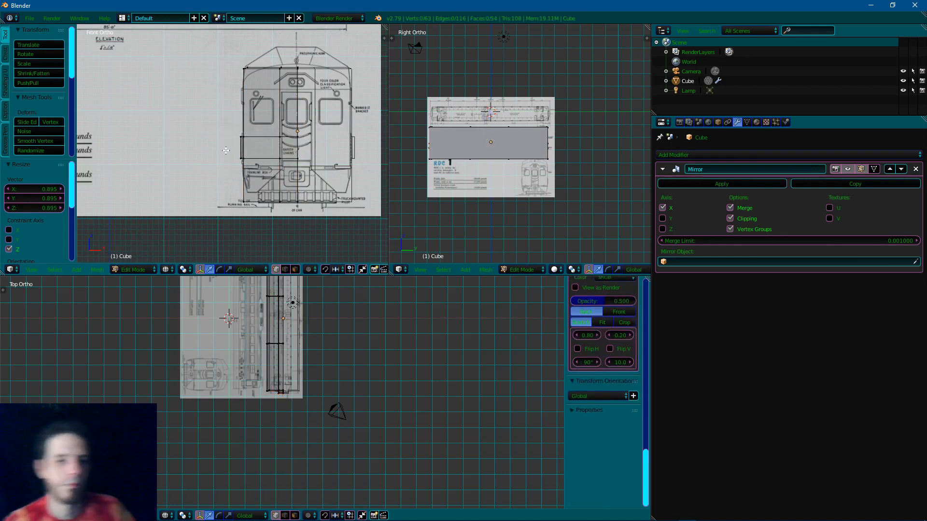
scroll(225, 150, "up", 6)
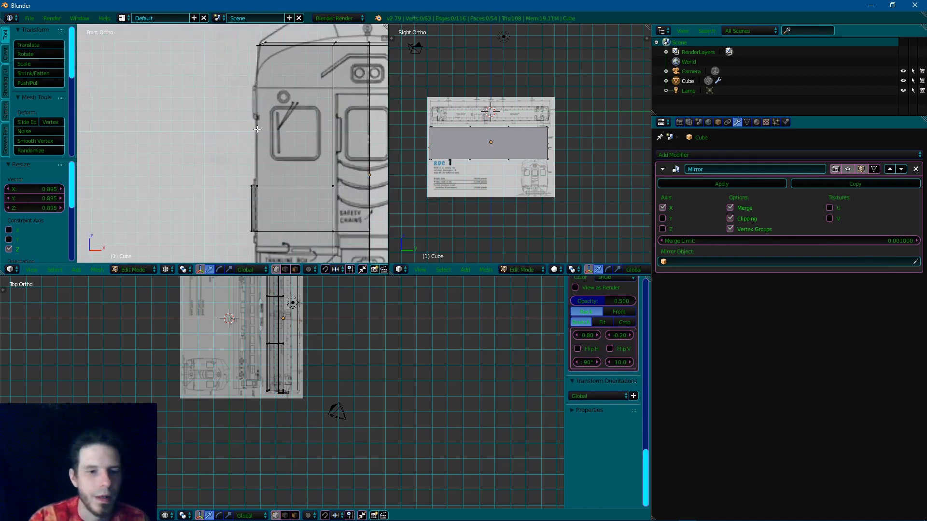
middle_click_drag(288, 112, 248, 178, "shift")
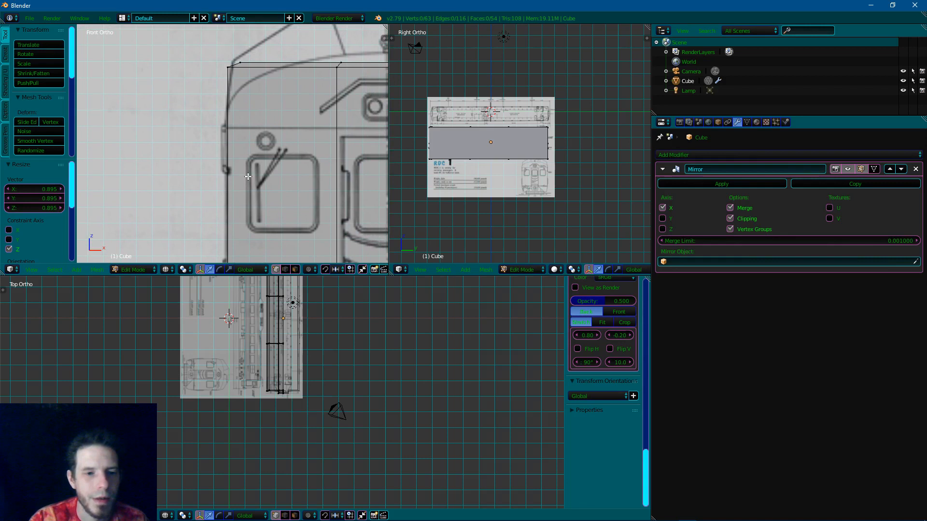
scroll(248, 177, "down", 5)
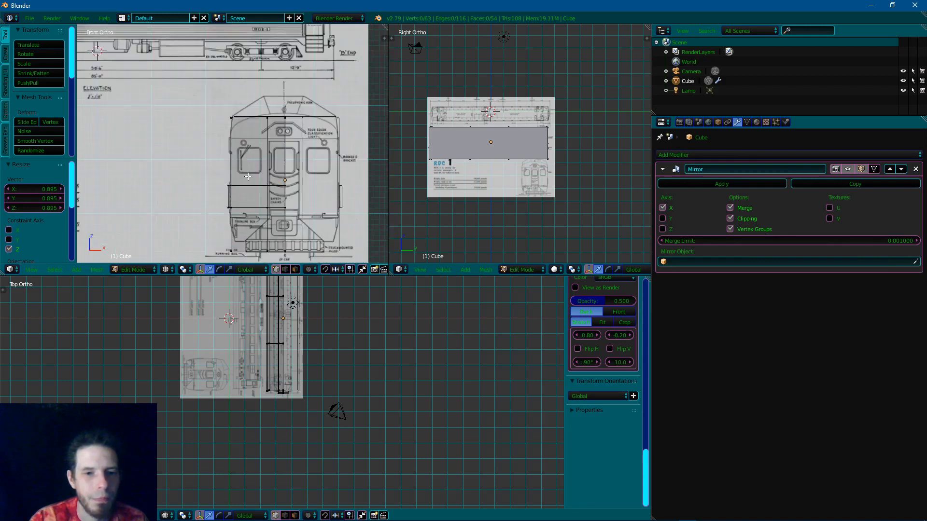
mouse_move(676, 520)
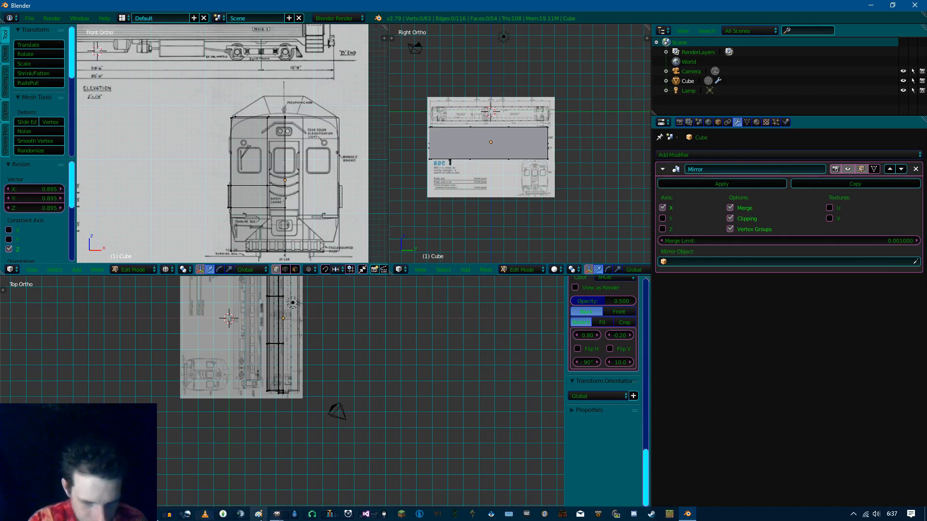
mouse_move(278, 517)
left_click(227, 475)
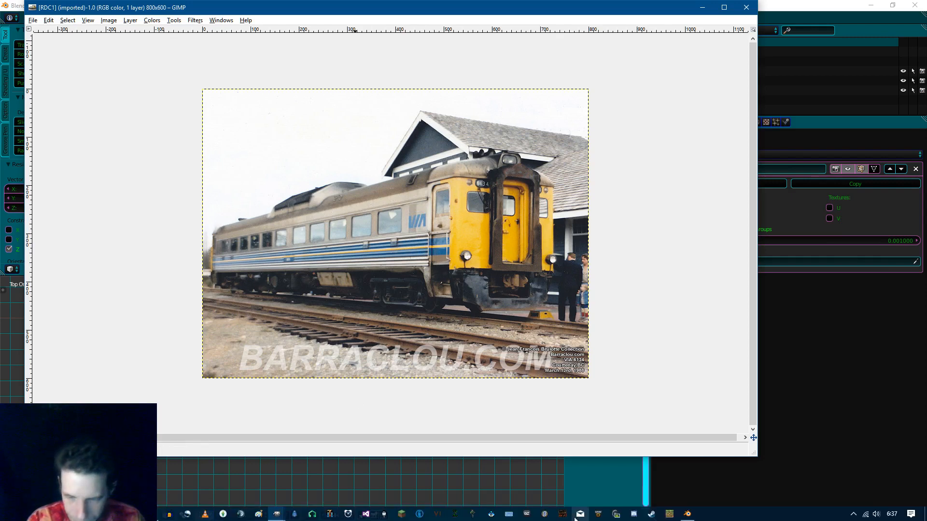
left_click(592, 480)
scroll(301, 212, "up", 8)
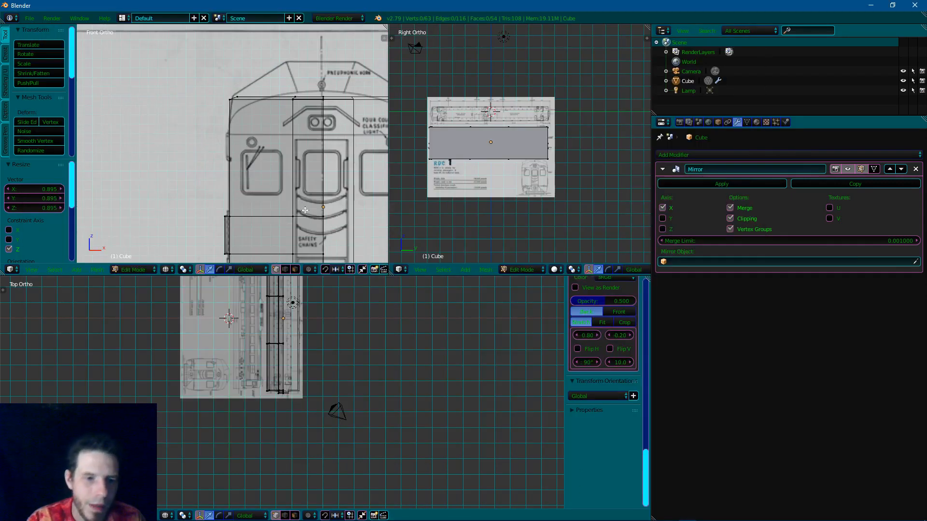
scroll(301, 199, "down", 3)
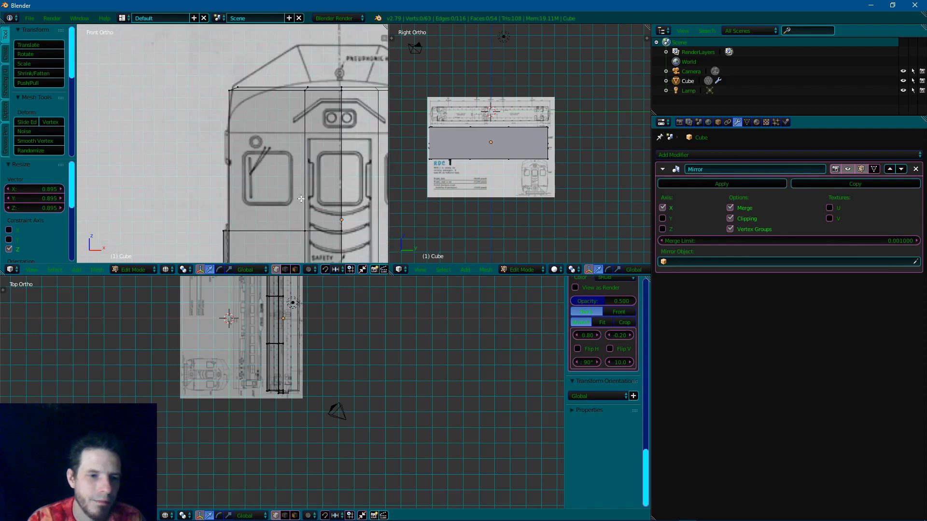
scroll(300, 196, "up", 3)
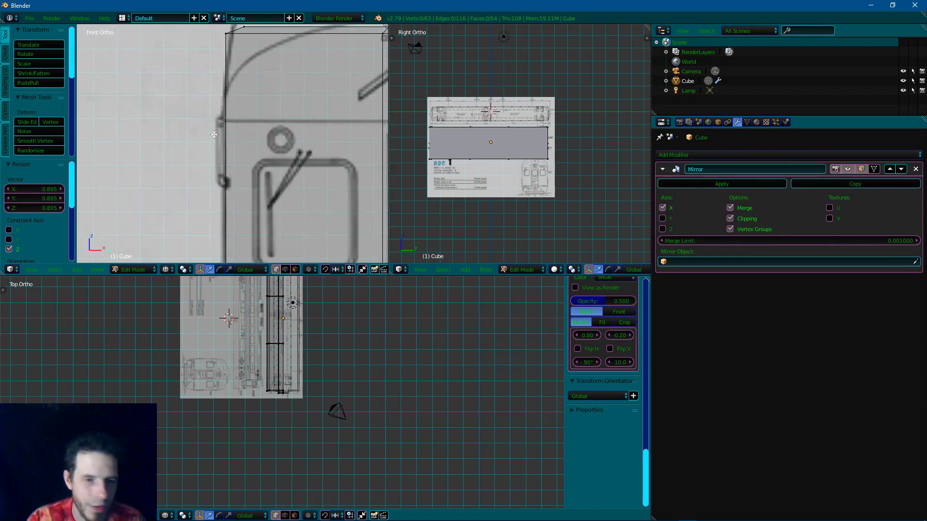
Add two horizontal loop cuts to the wall above the lower band and slide them up by about 0.30
key("ctrl+r")
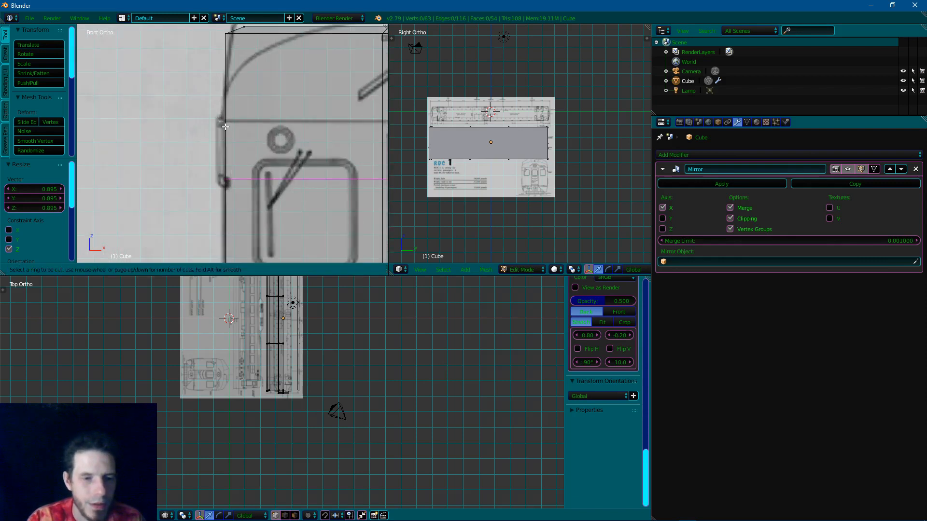
scroll(225, 127, "up", 1)
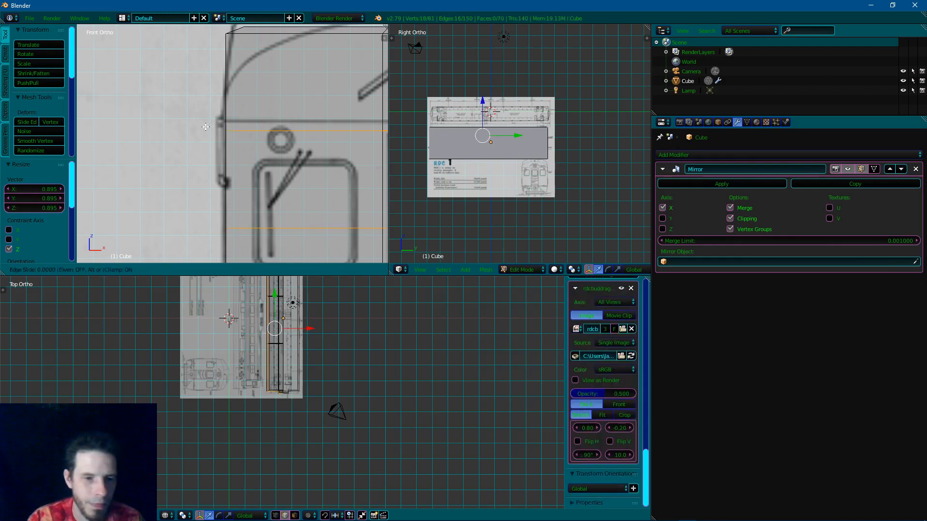
left_click(205, 127)
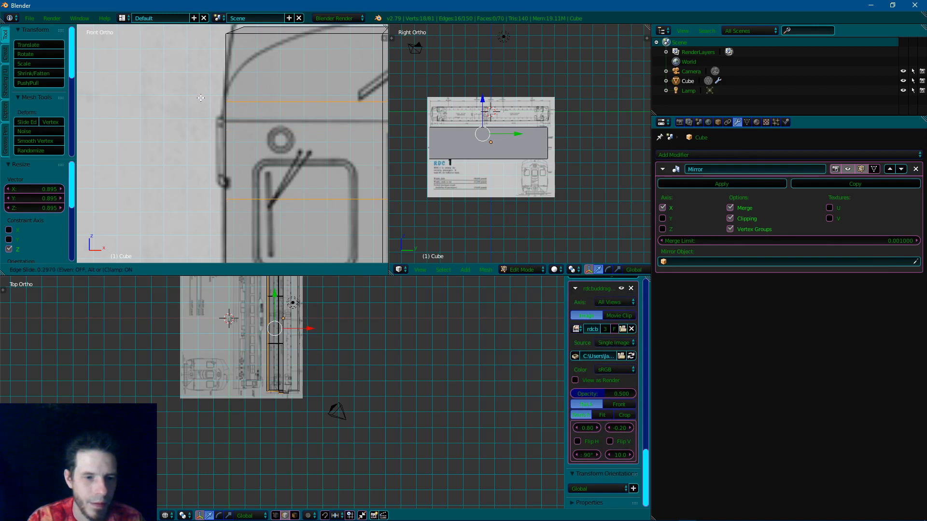
left_click(202, 98)
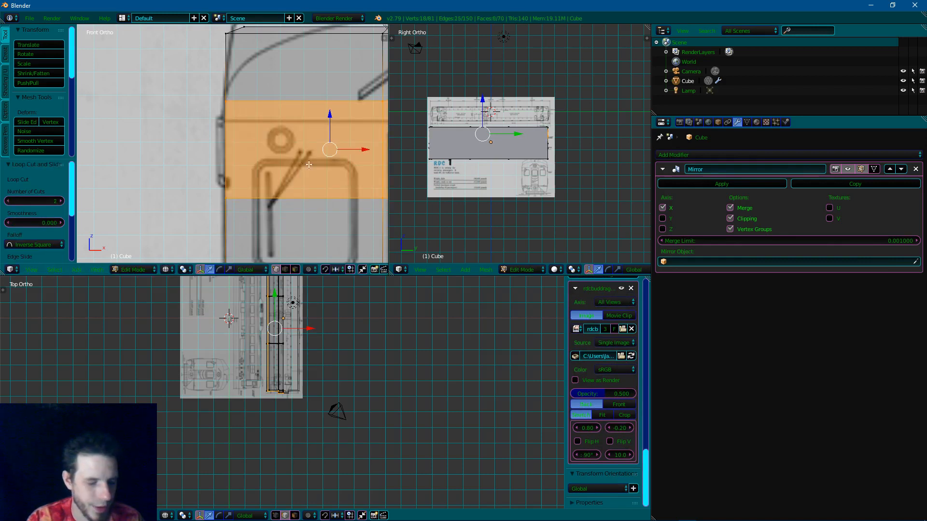
Scale the two new edge loops to 0.693 along Z and move them -0.006 along Z to match the blueprint's upper trim
key("s")
key("z")
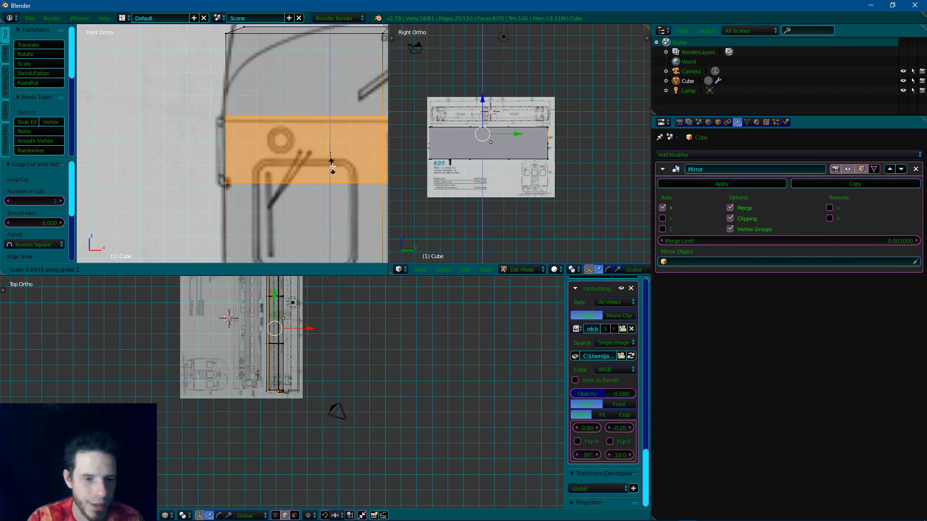
left_click(333, 167)
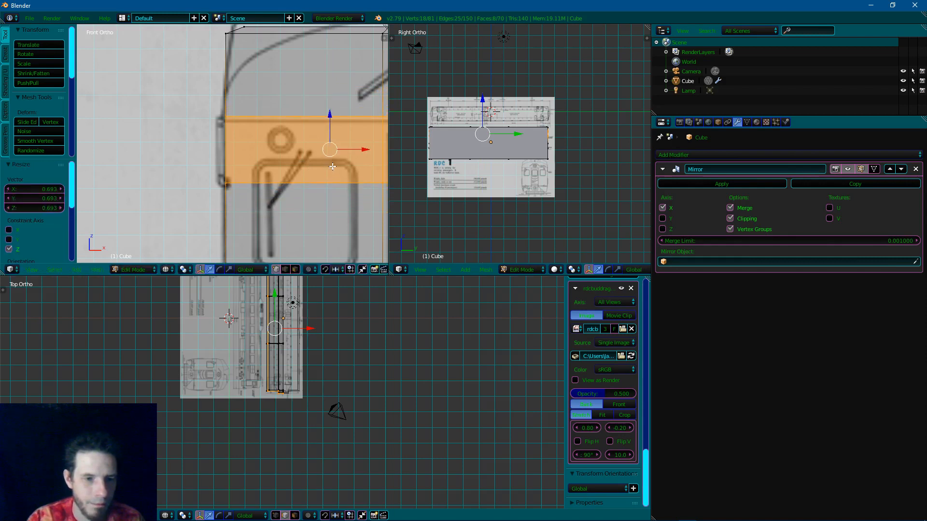
key("g")
key("z")
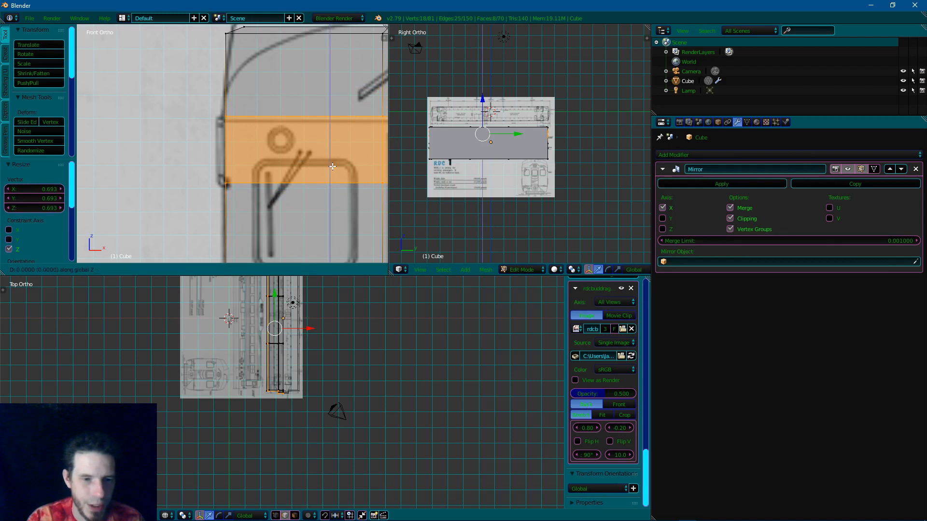
left_click(333, 168)
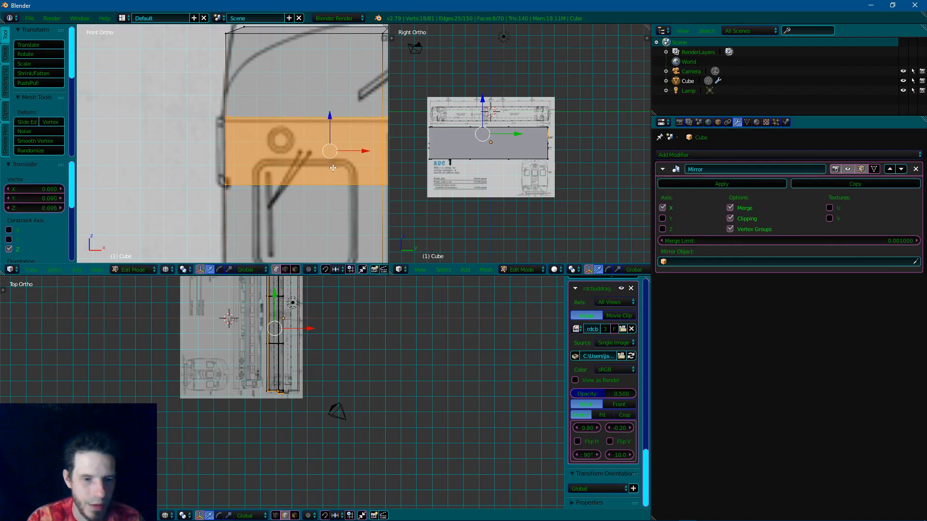
Deselect the inner and centre vertices of the upper band, keeping only its outer side-wall faces selected
key("c")
right_click(230, 168)
scroll(330, 167, "down", 4)
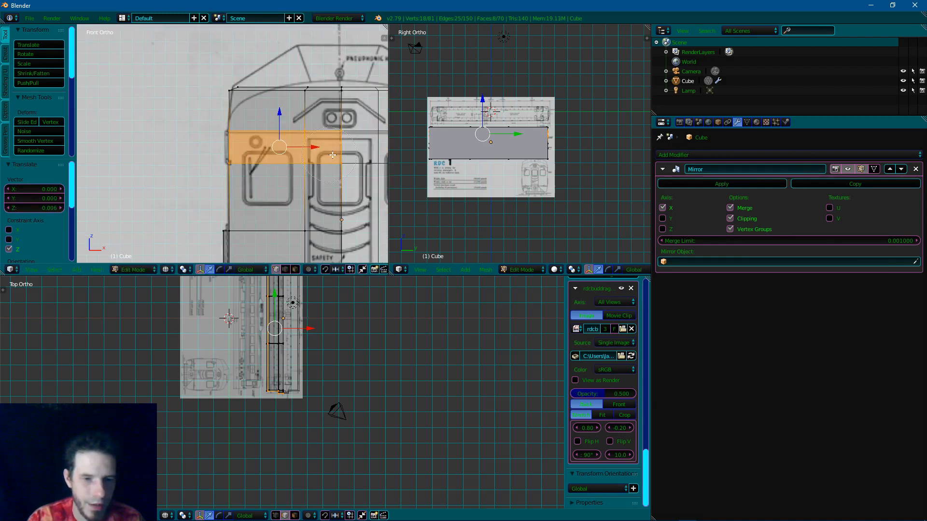
key("c")
middle_click(319, 154)
middle_click(324, 147)
right_click(325, 146)
scroll(269, 155, "up", 8)
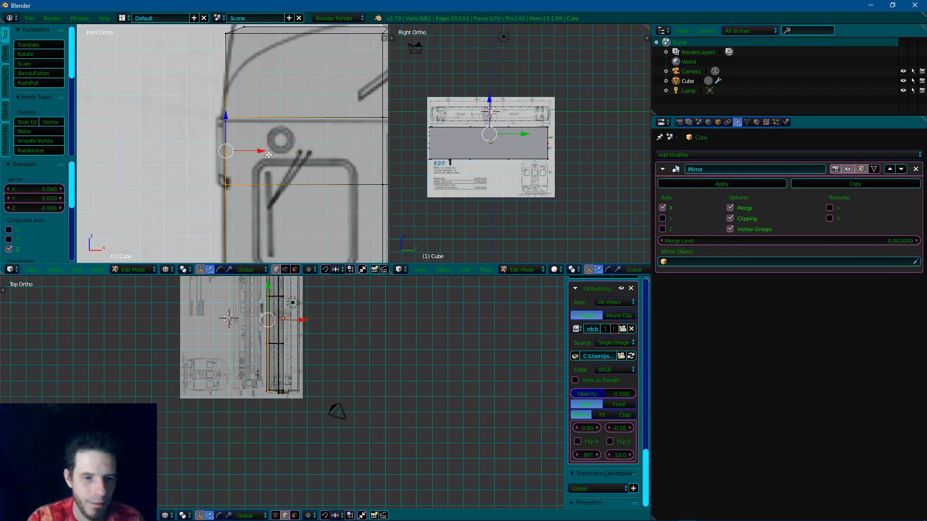
Extrude the upper side-wall band outward about 0.043 to the blueprint's trim edge
scroll(269, 155, "down", 3)
scroll(269, 153, "down", 6)
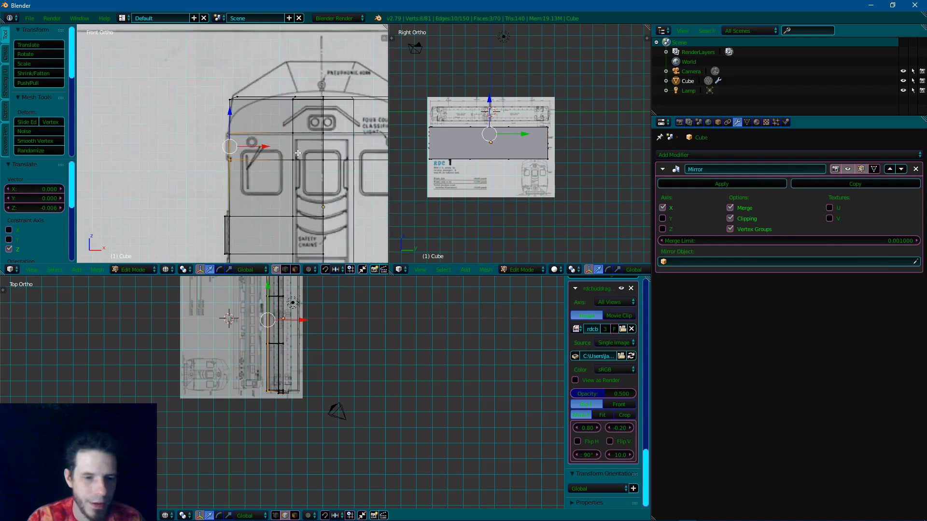
scroll(273, 150, "up", 7)
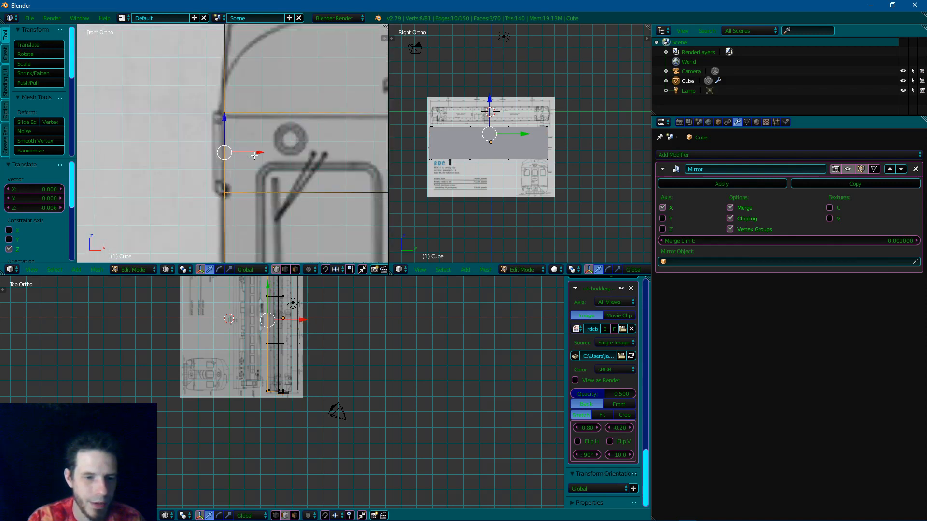
key("e")
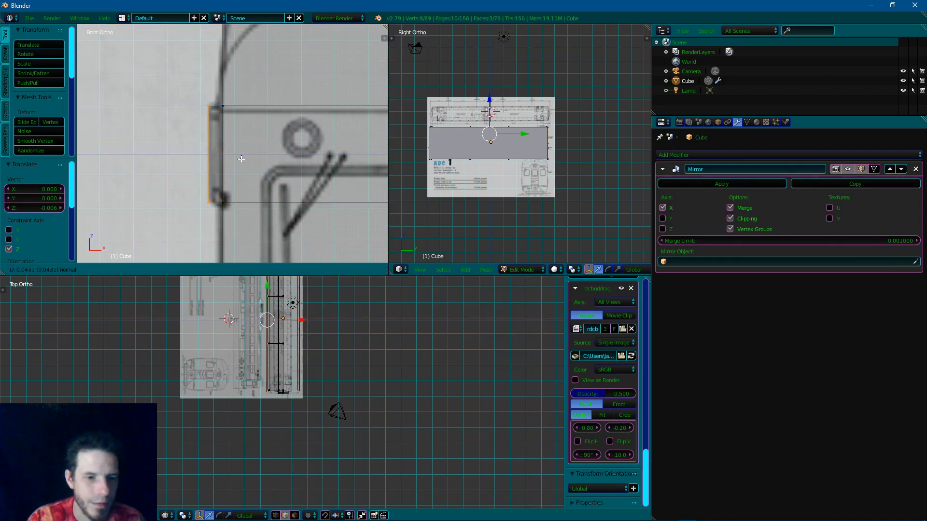
left_click(241, 158)
scroll(244, 161, "down", 7)
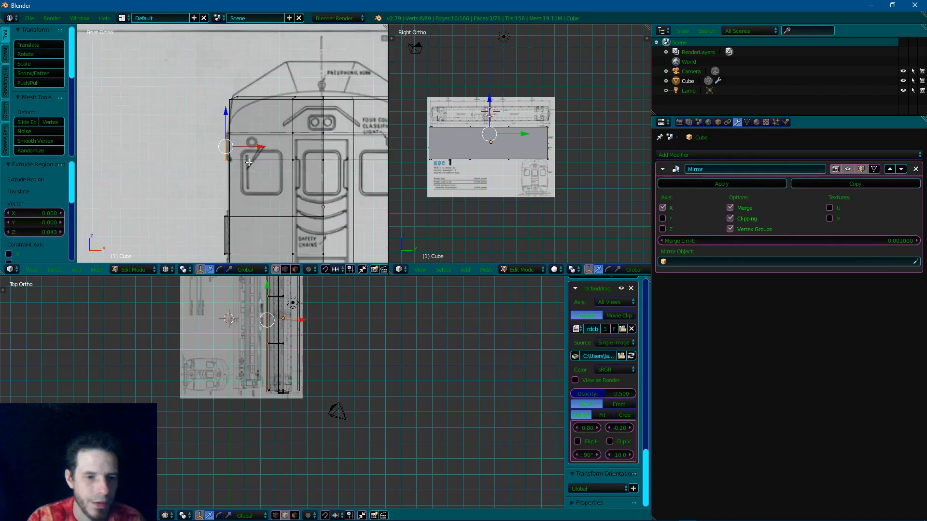
scroll(242, 163, "down", 3)
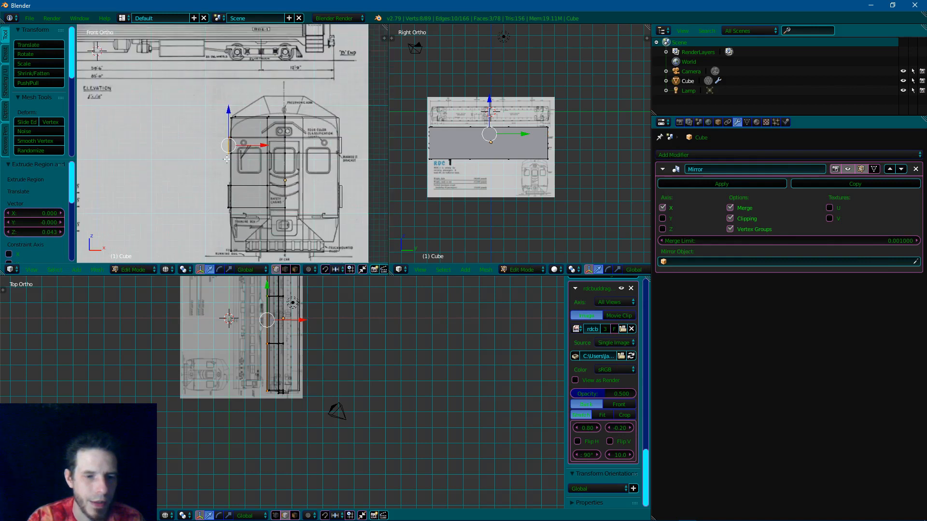
Switch to Object Mode with solid shading and inspect the mirrored car body's outline and roof in the front view
key("Tab")
mouse_move(187, 158)
middle_mouse_down()
mouse_move(204, 159)
mouse_move(212, 187)
mouse_move(181, 166)
mouse_move(169, 198)
mouse_move(189, 204)
mouse_move(218, 182)
mouse_move(366, 173)
mouse_move(343, 159)
mouse_move(281, 161)
mouse_move(195, 190)
mouse_move(105, 173)
mouse_move(147, 187)
mouse_move(185, 168)
mouse_move(228, 173)
mouse_move(170, 186)
middle_mouse_up()
key("Tab")
key("Tab")
key("z")
scroll(212, 187, "up", 3)
key("KP_1")
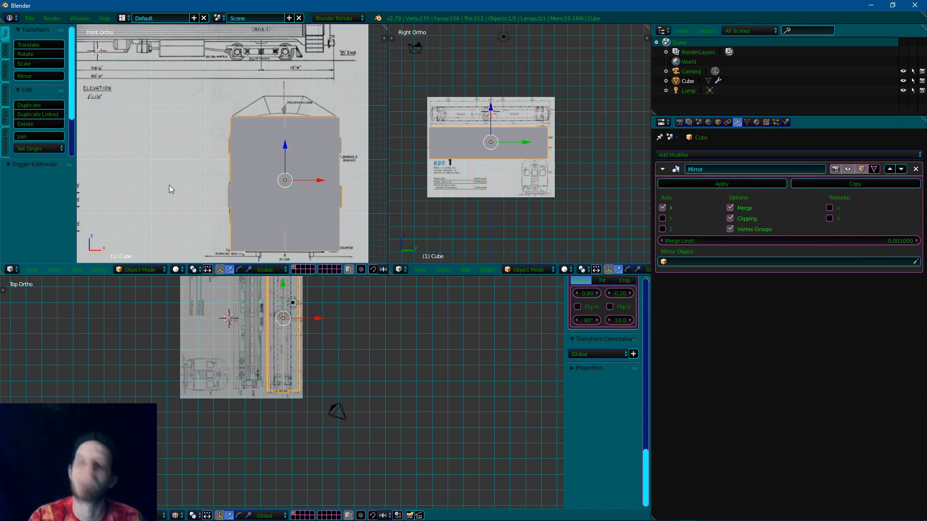
scroll(169, 186, "down", 4)
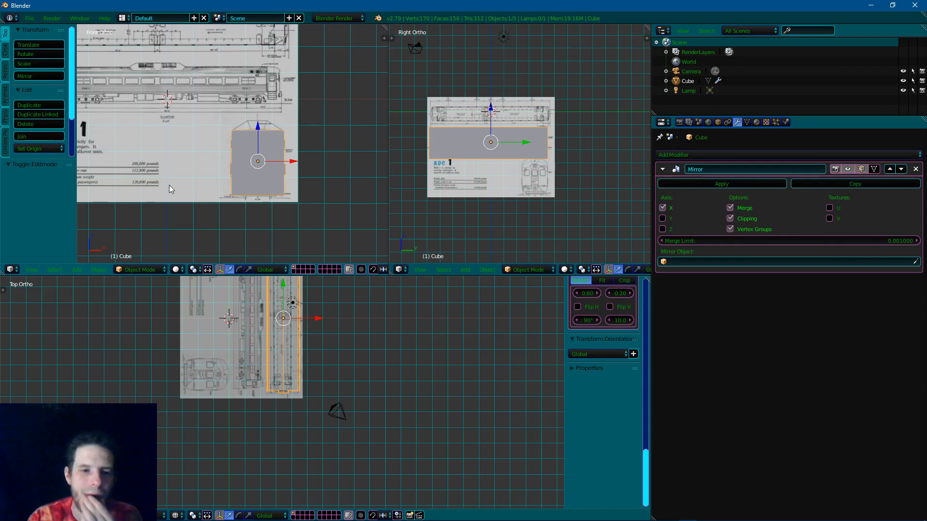
scroll(230, 112, "up", 5)
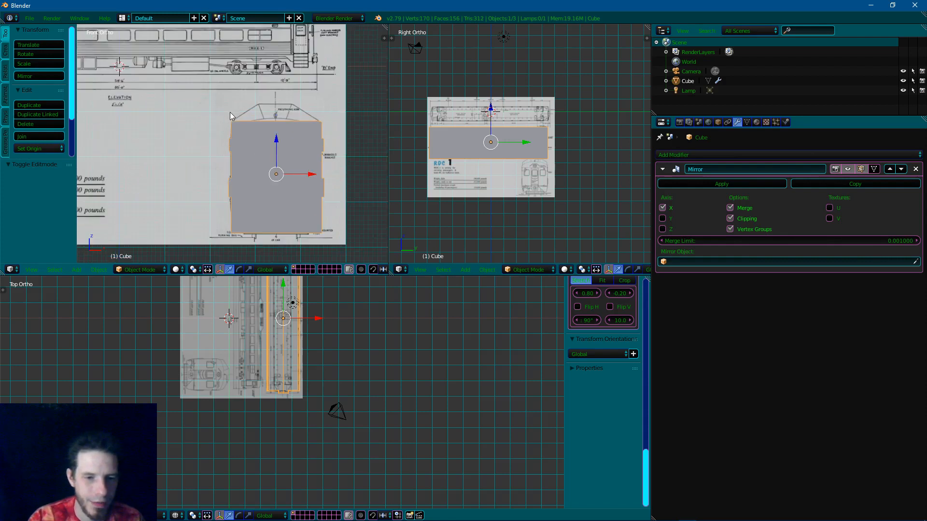
scroll(299, 99, "down", 2)
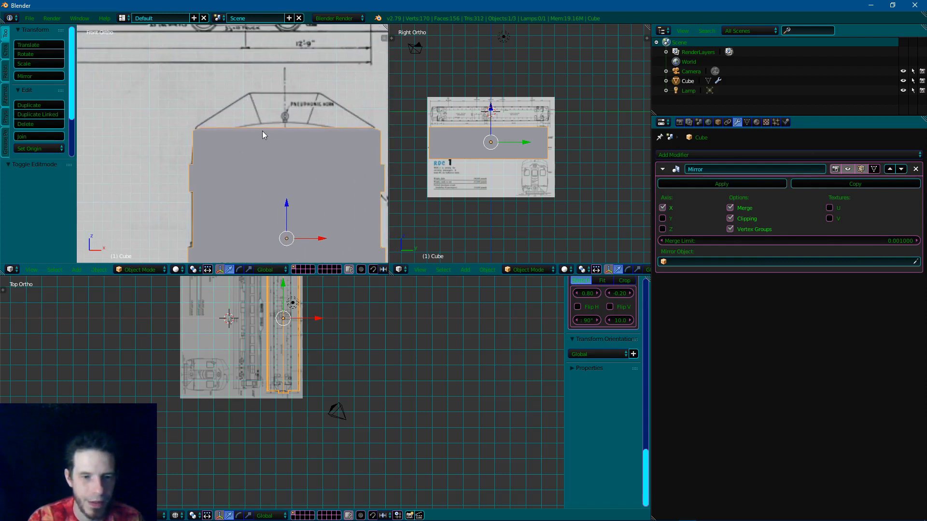
Return to Edit Mode, undo the last selection change, deselect everything and show the front view in wireframe over the blueprint
key("Tab")
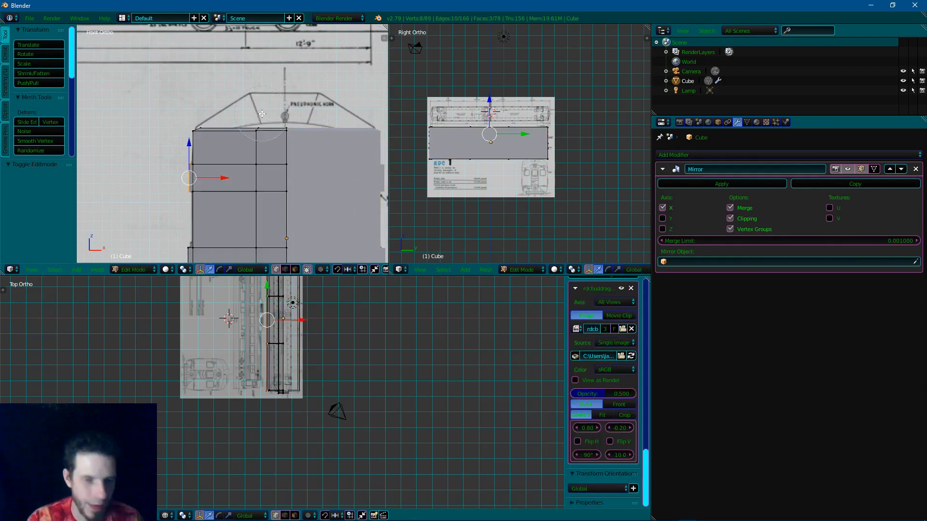
key("ctrl+z")
scroll(202, 172, "down", 1)
scroll(202, 173, "down", 2)
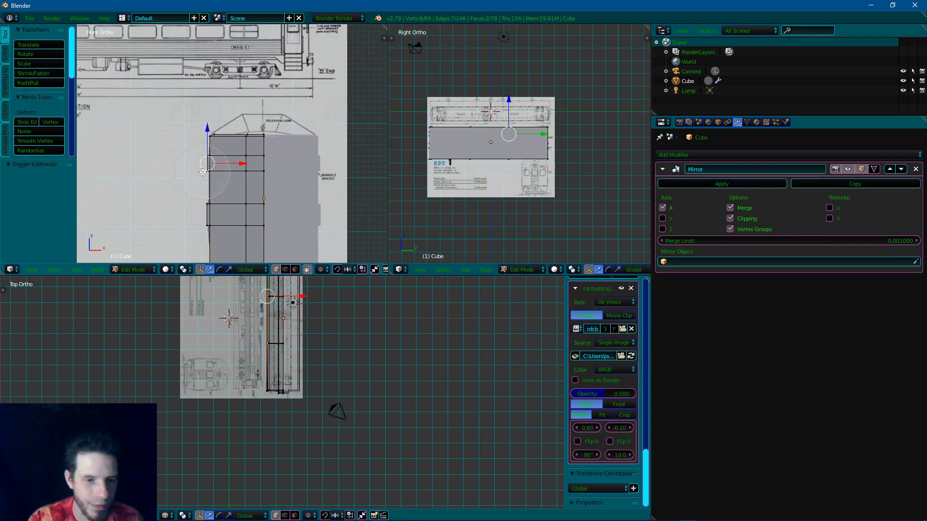
key("Escape")
key("z")
key("a")
scroll(205, 160, "up", 4)
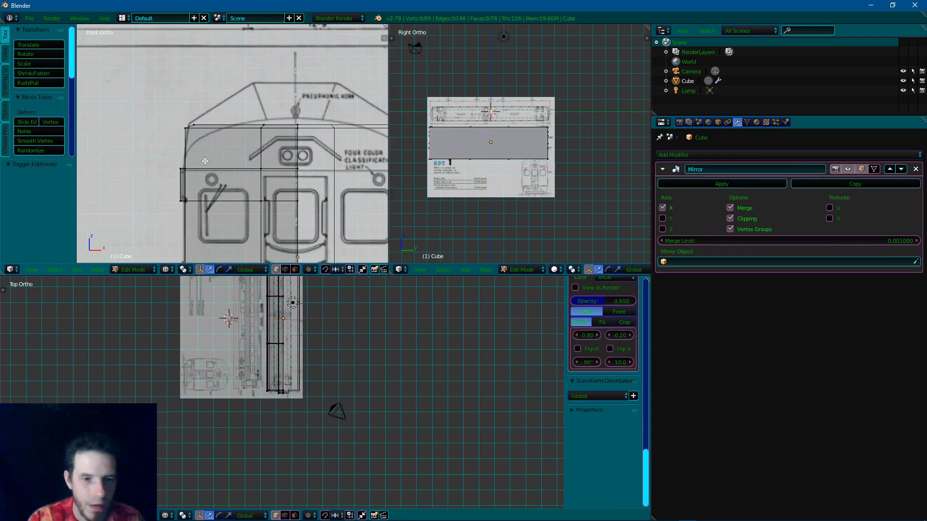
Examine the body mesh against the blueprint in the front and top views, checking the roof profile and cross-section loops
middle_click_drag(217, 119, 219, 125)
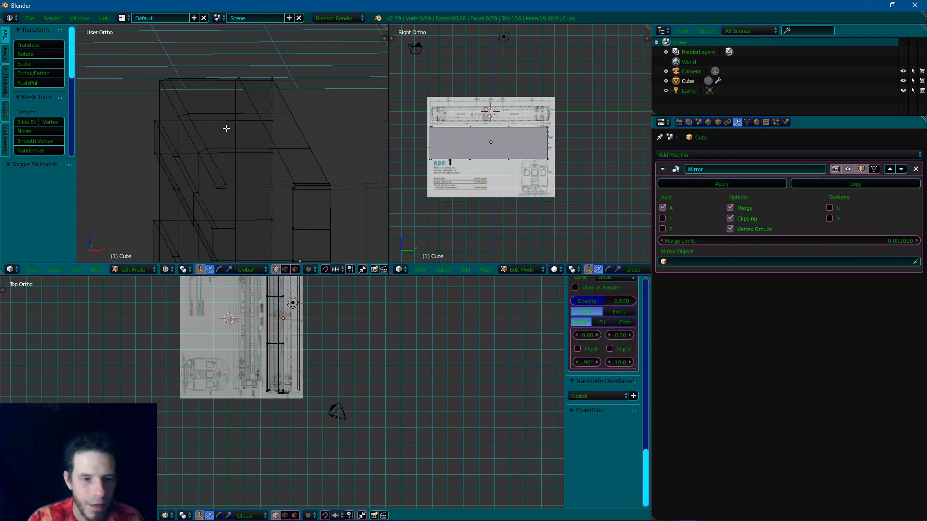
key("KP_7")
key("KP_1")
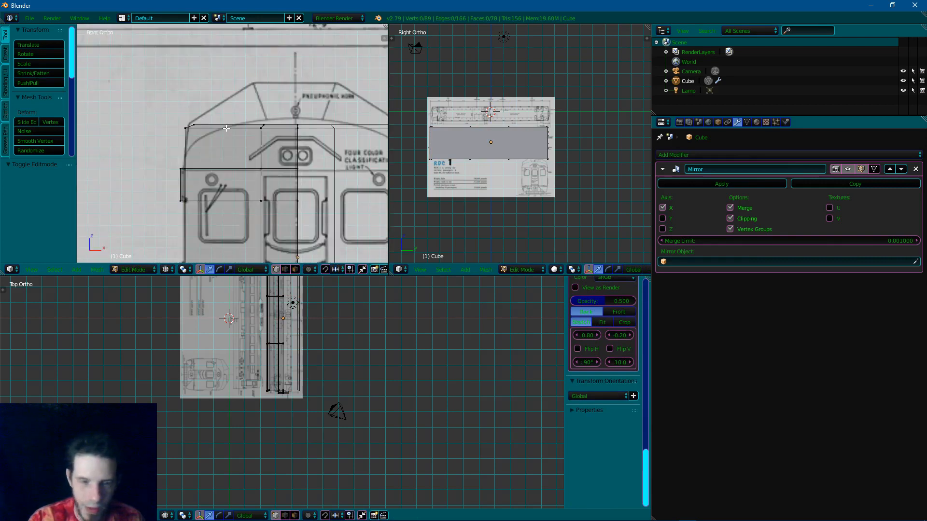
scroll(226, 129, "down", 2)
key("z")
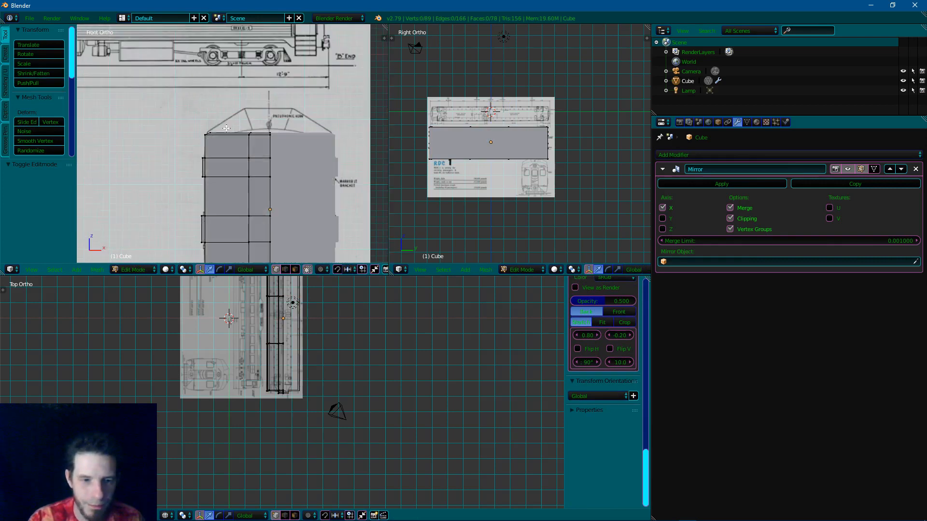
scroll(322, 331, "up", 5)
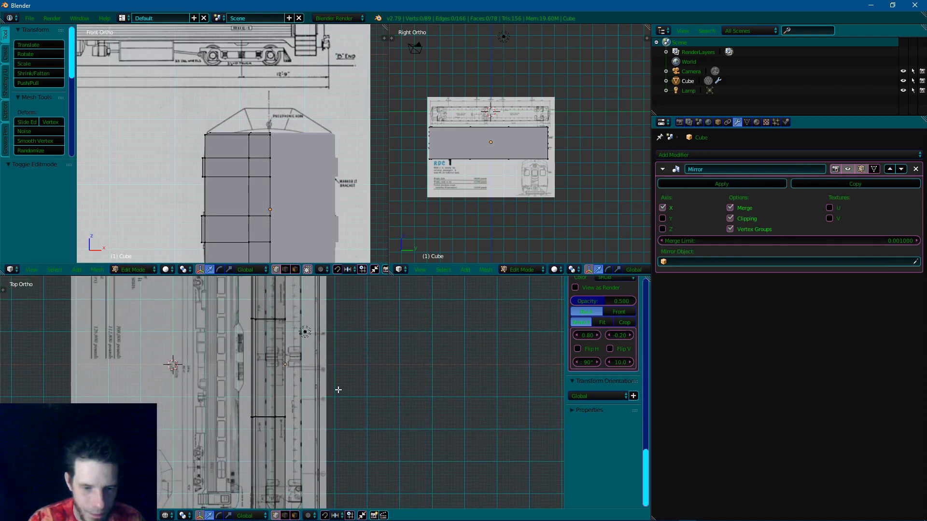
scroll(339, 390, "up", 3)
scroll(338, 390, "down", 4)
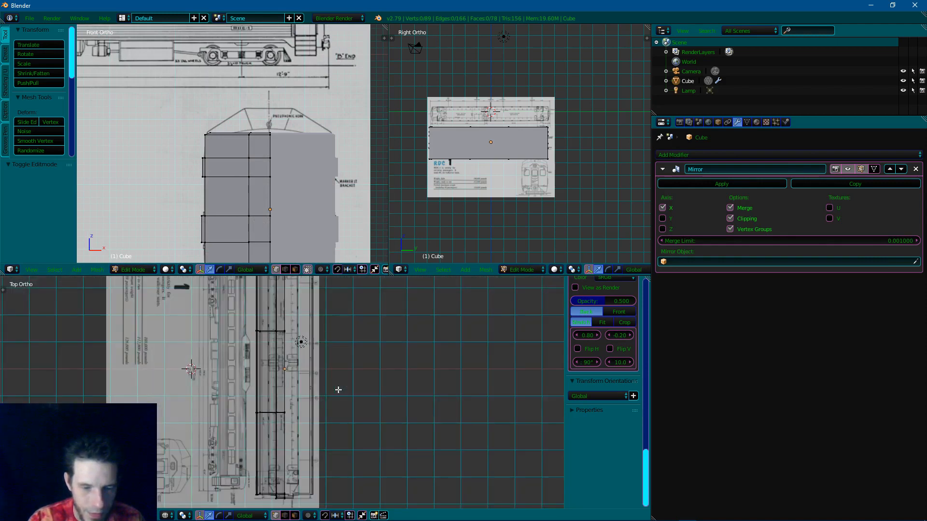
scroll(338, 390, "down", 2)
scroll(338, 390, "up", 5)
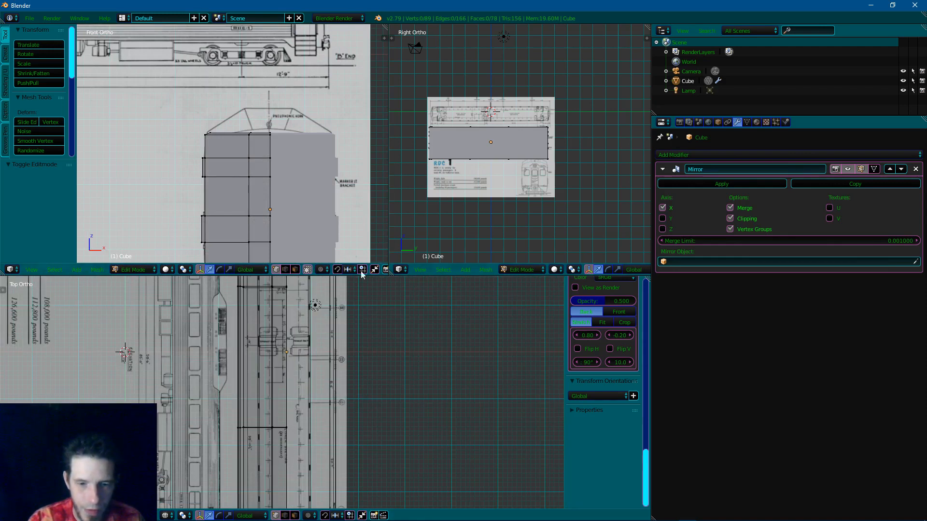
Show the top view in solid shading and the right side view in wireframe over the blueprint
key("z")
key("z")
scroll(470, 208, "up", 5)
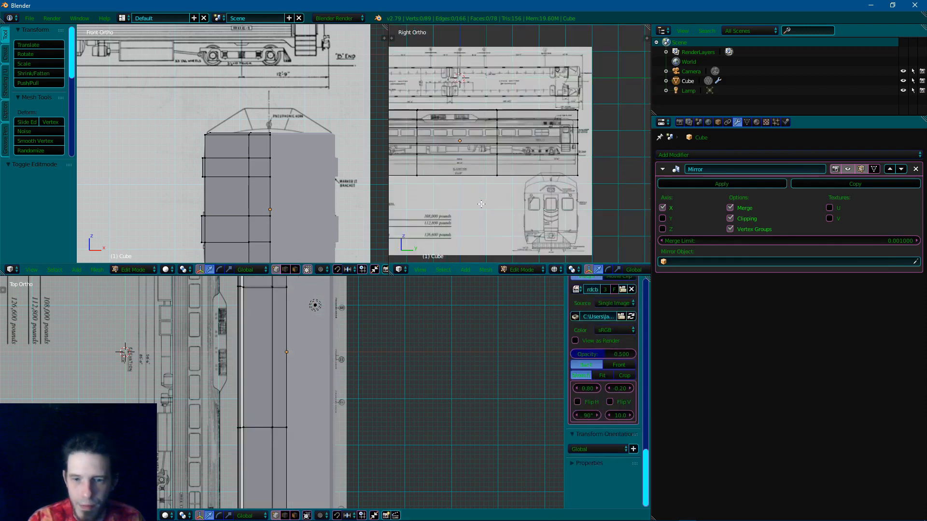
scroll(543, 188, "down", 3)
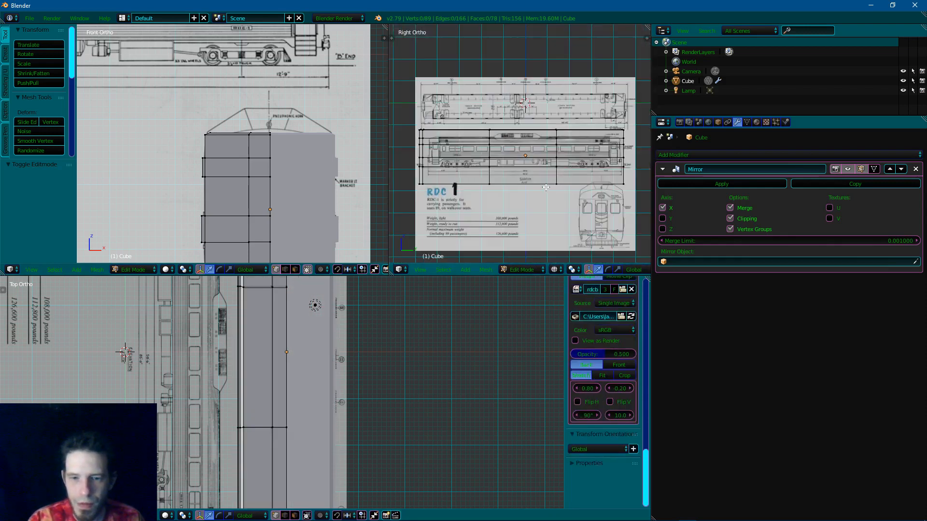
key("c")
left_click_drag(497, 136, 494, 194)
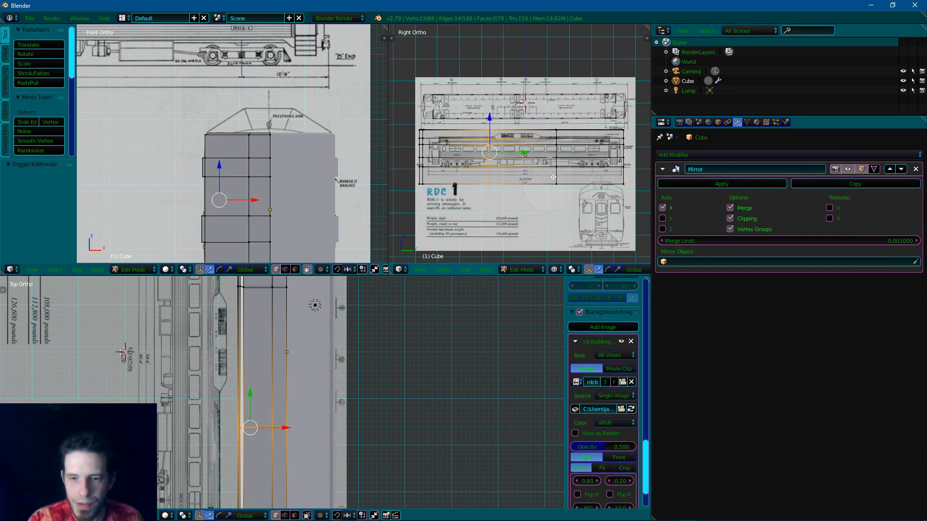
left_click_drag(551, 123, 555, 195)
right_click(555, 195)
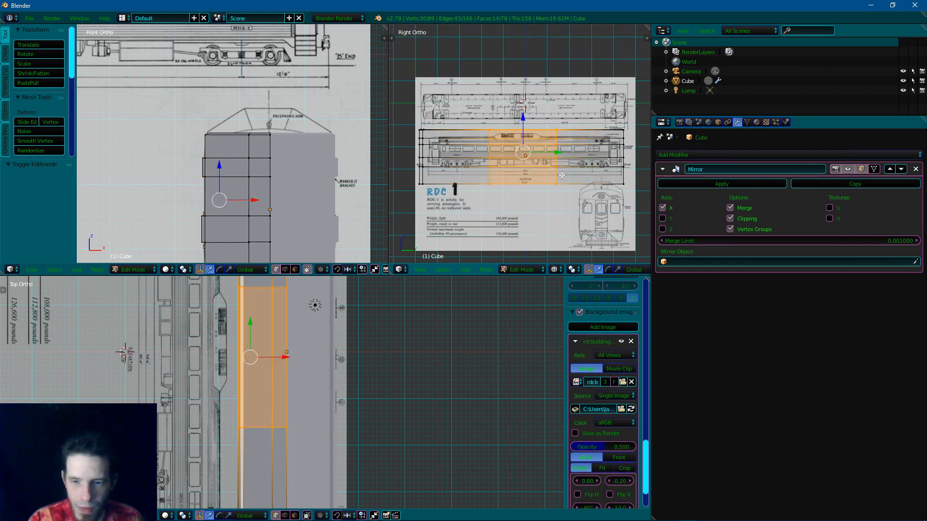
key("x")
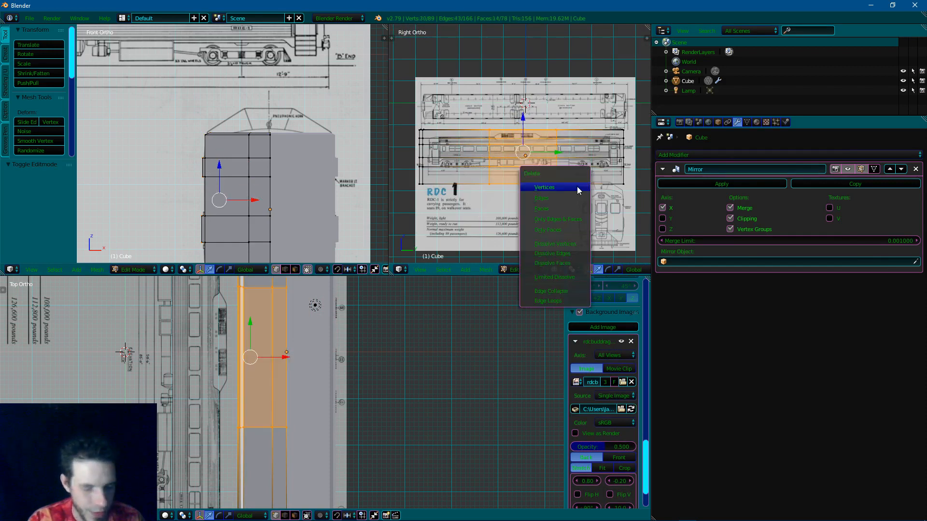
right_click(560, 130)
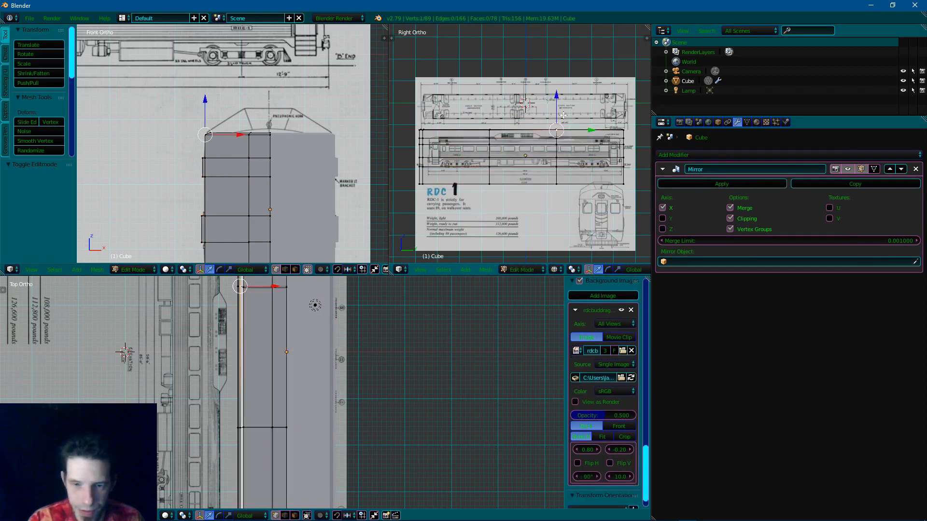
Select the two middle cross-section loops in the side view and scale them to 0.639 along Y
key("c")
left_click(504, 153)
mouse_move(502, 164)
left_mouse_down()
mouse_move(498, 134)
mouse_move(552, 162)
left_mouse_up()
right_click(552, 162)
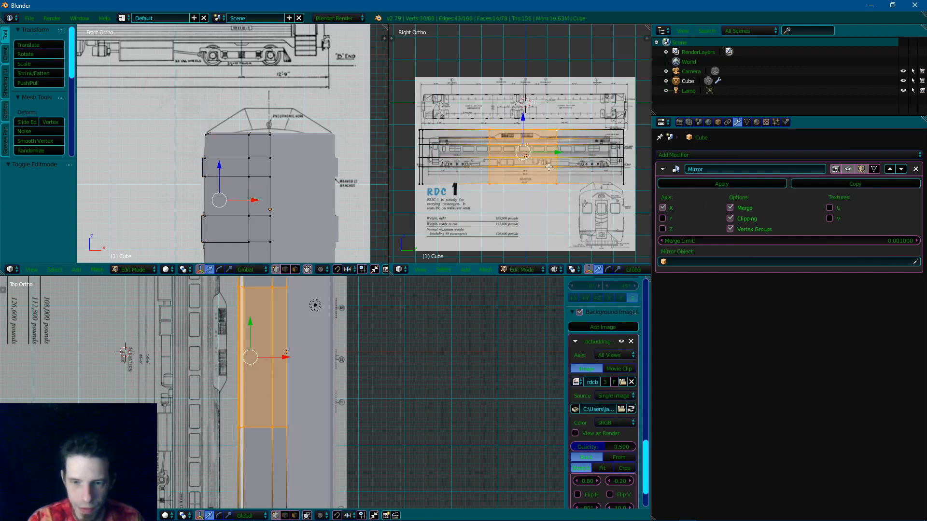
key("s")
key("y")
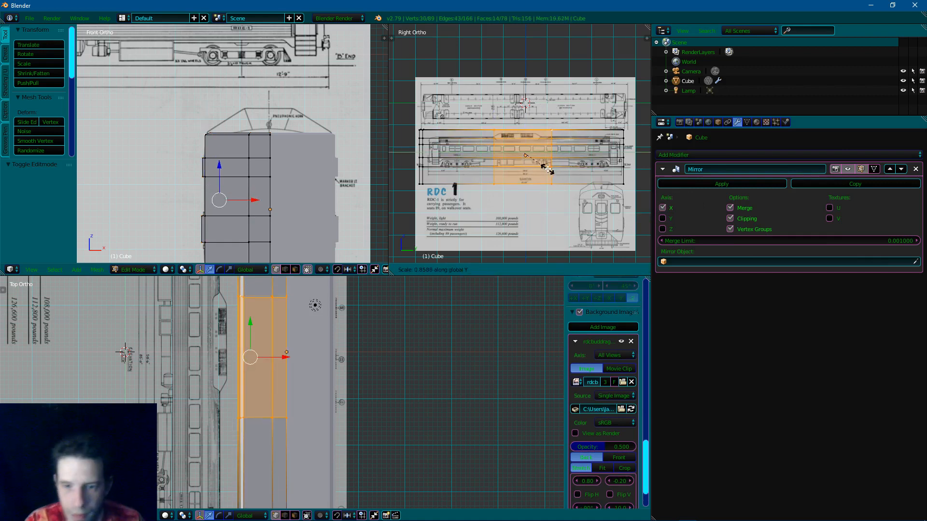
left_click(542, 163)
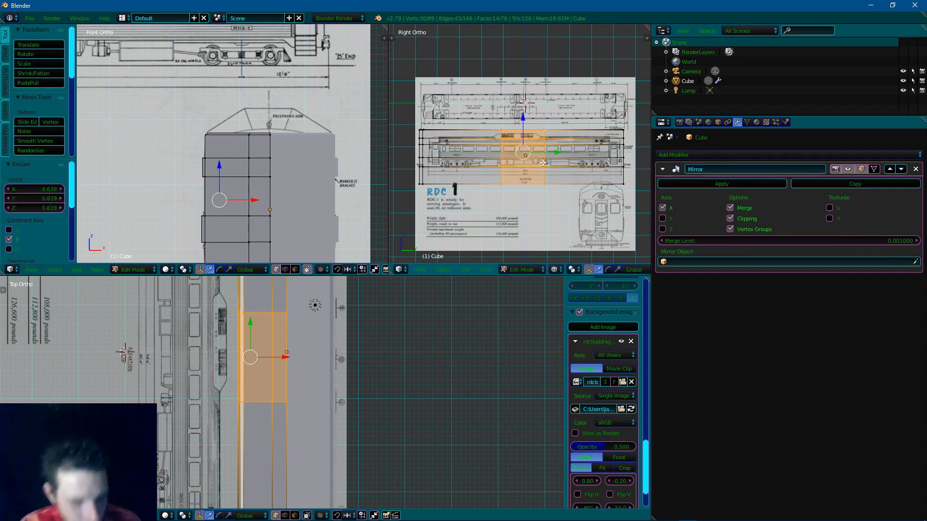
Move the two middle loops -0.241 along Y to line up with the blueprint's roof unit, and deselect everything
key("g")
key("y")
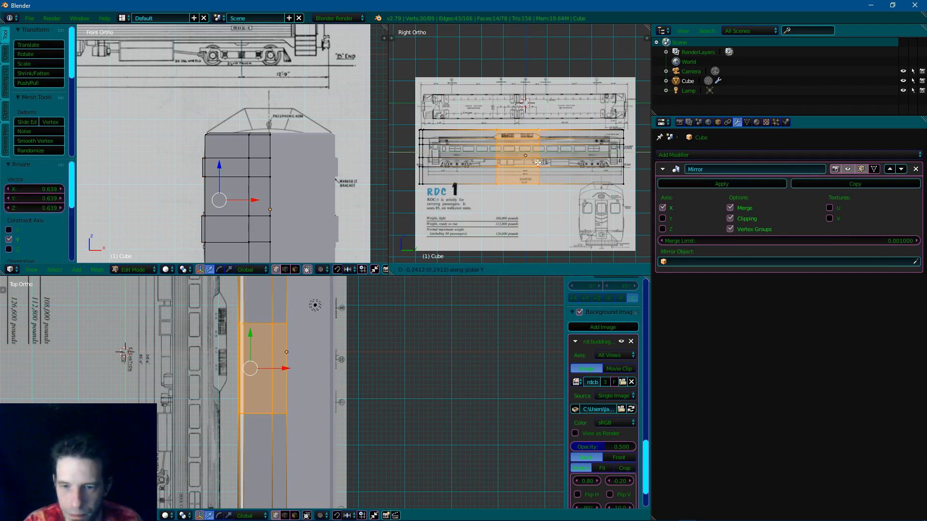
left_click(538, 162)
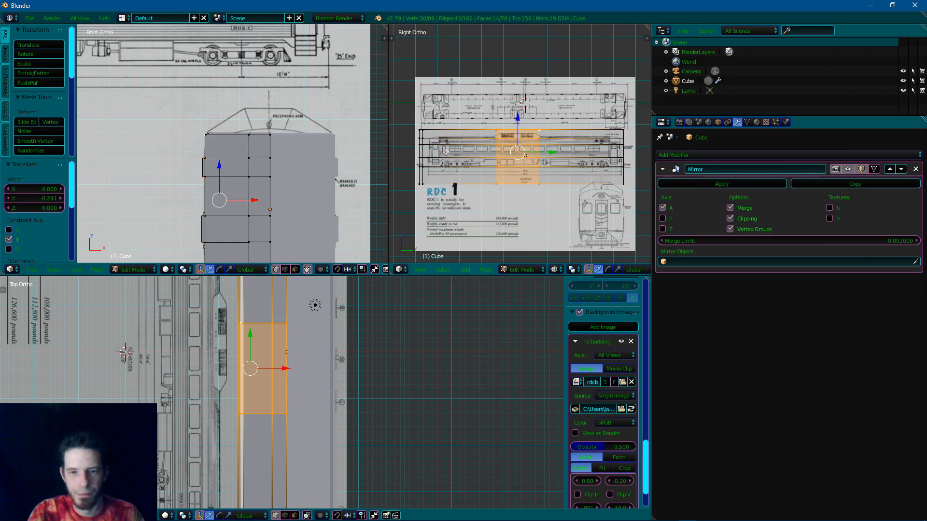
scroll(320, 162, "down", 4)
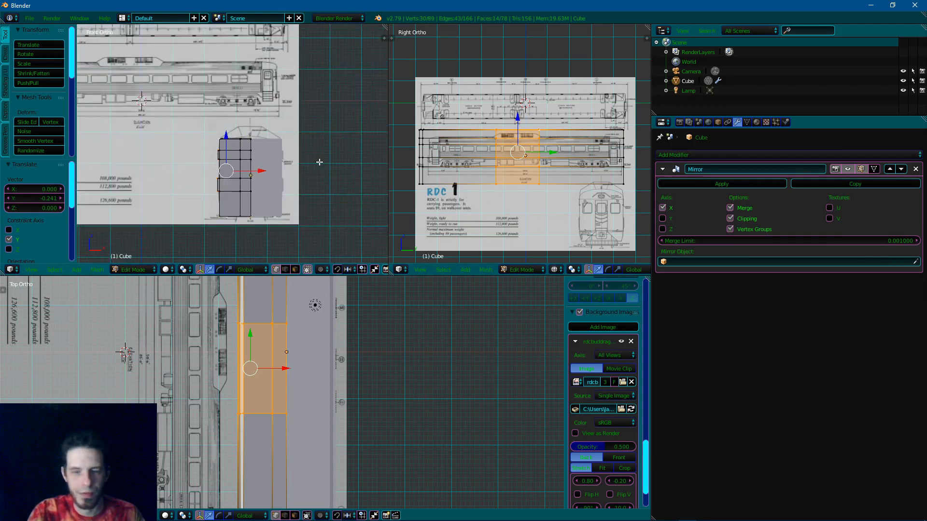
scroll(320, 162, "up", 5)
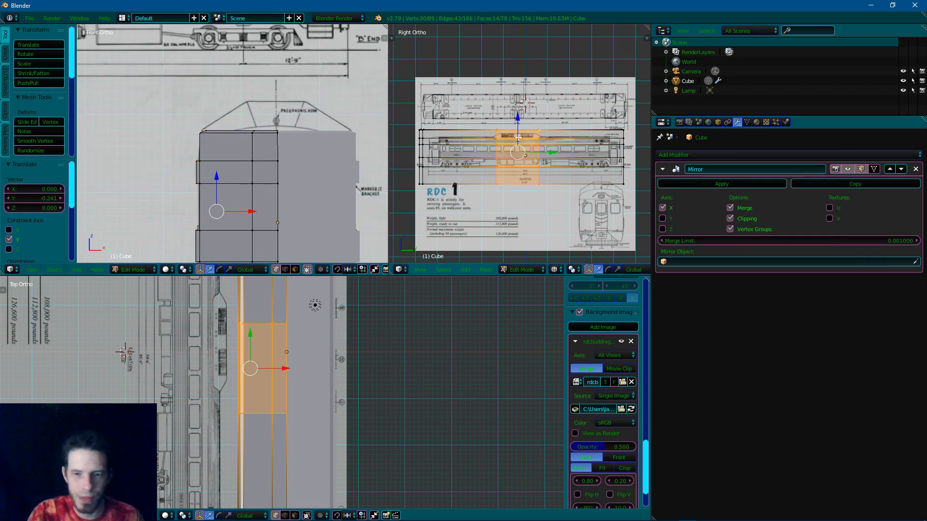
key("a")
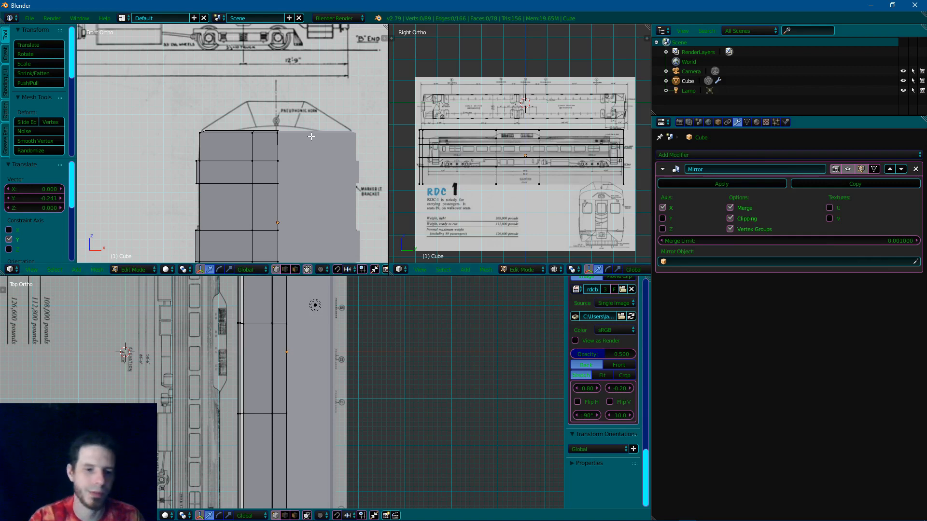
Compare the half mesh in wireframe with the blueprint's roof curve, side bands and lower body in the front view
scroll(311, 136, "down", 5)
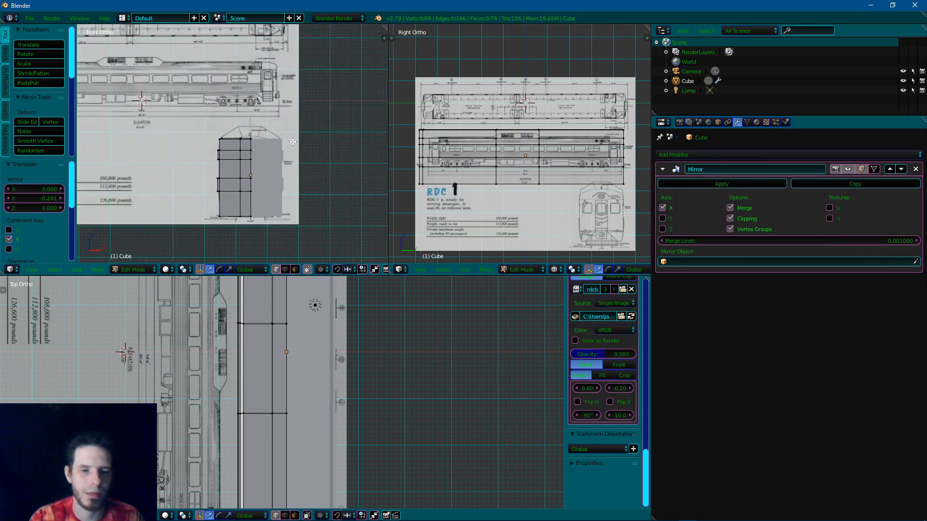
key("z")
scroll(294, 141, "up", 6)
scroll(293, 142, "up", 1)
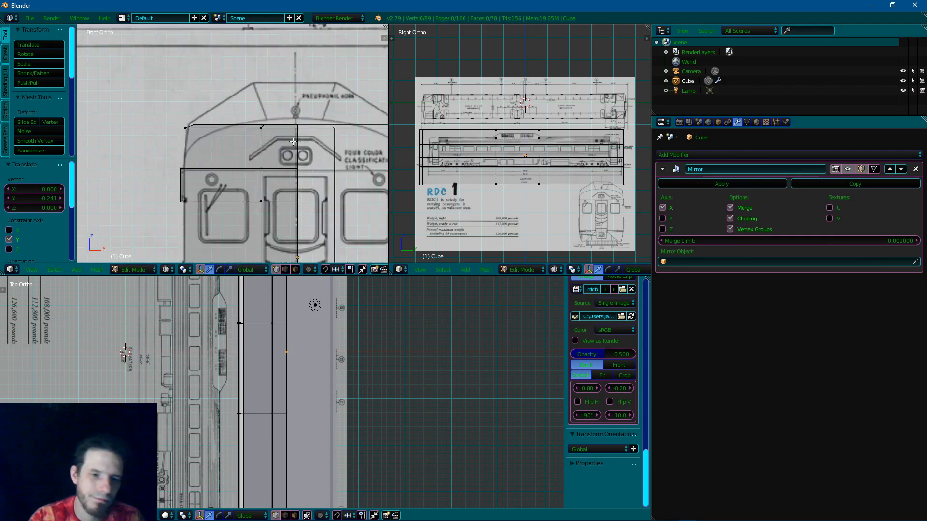
scroll(293, 142, "down", 6)
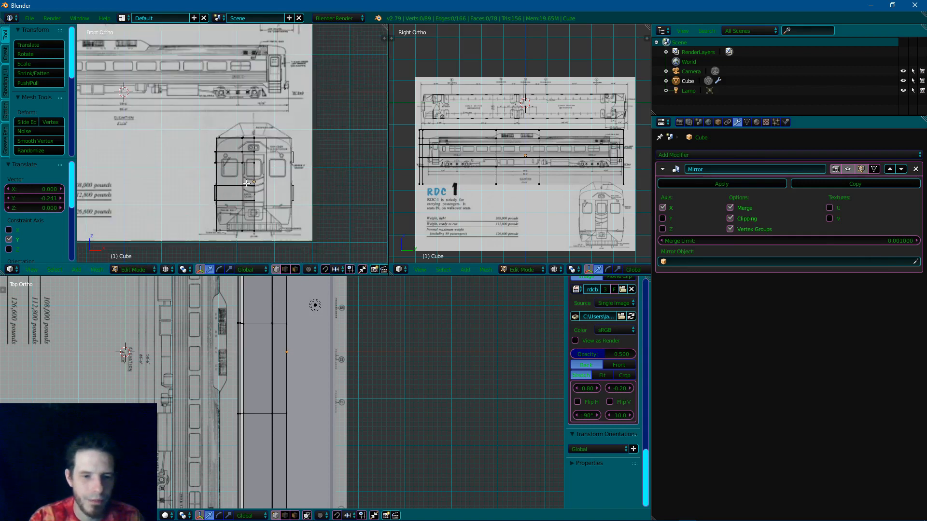
scroll(267, 172, "up", 4)
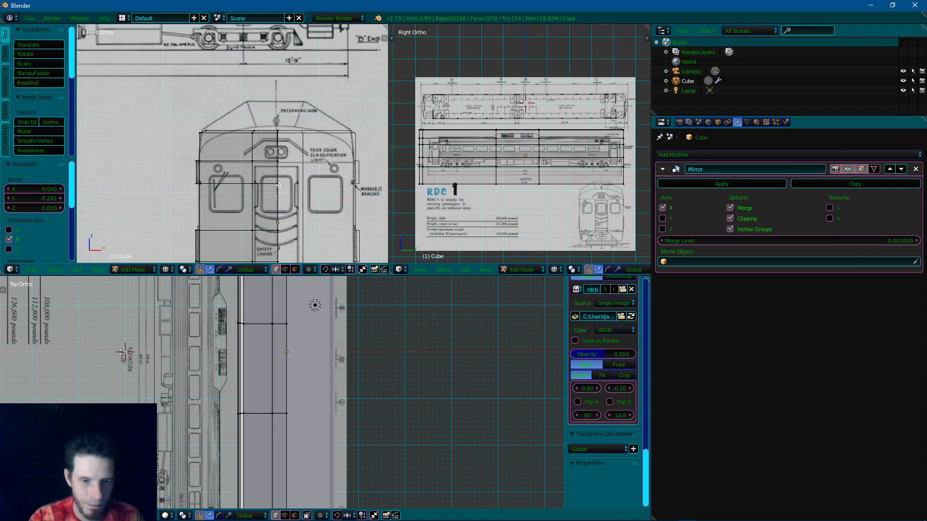
middle_click_drag(279, 184, 283, 130, "shift")
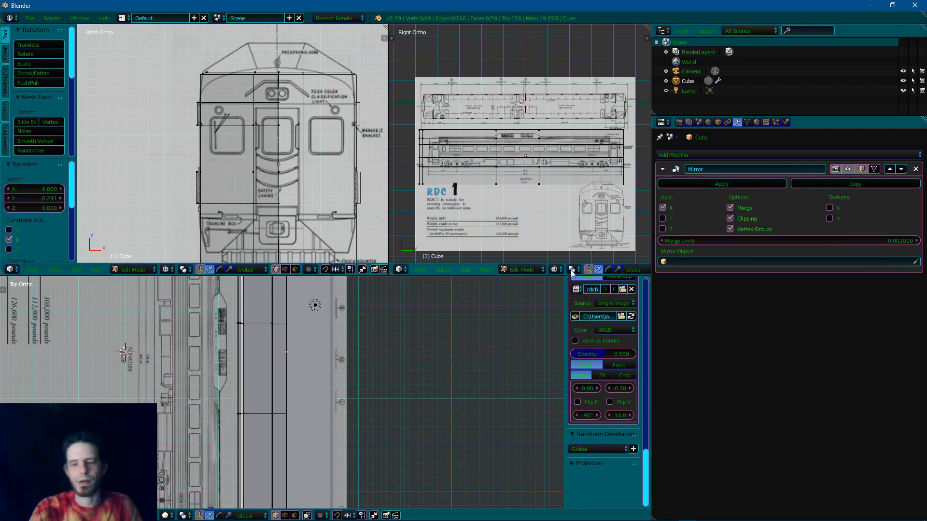
Switch to GIMP, maximise the blenderview1 image and examine the SW1500 locomotive's views and its list of separate parts
mouse_move(565, 519)
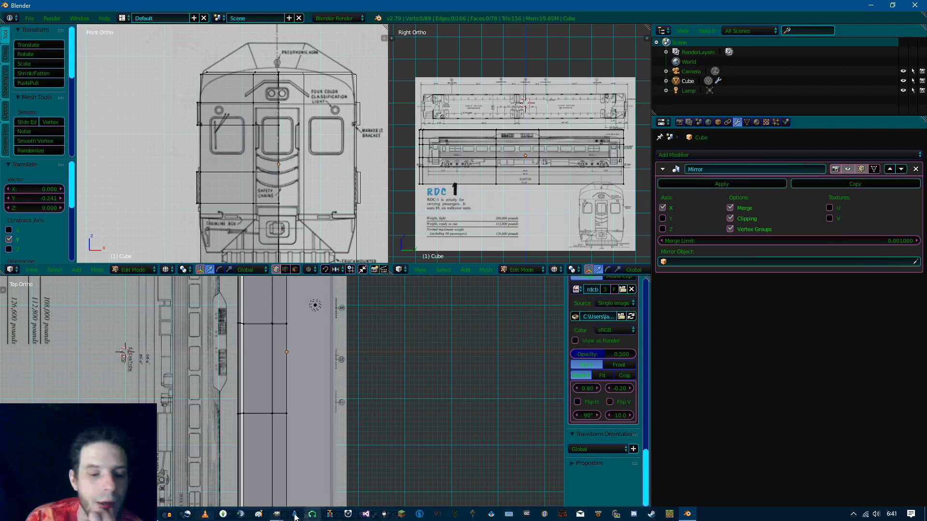
left_click(276, 513)
left_click(331, 491)
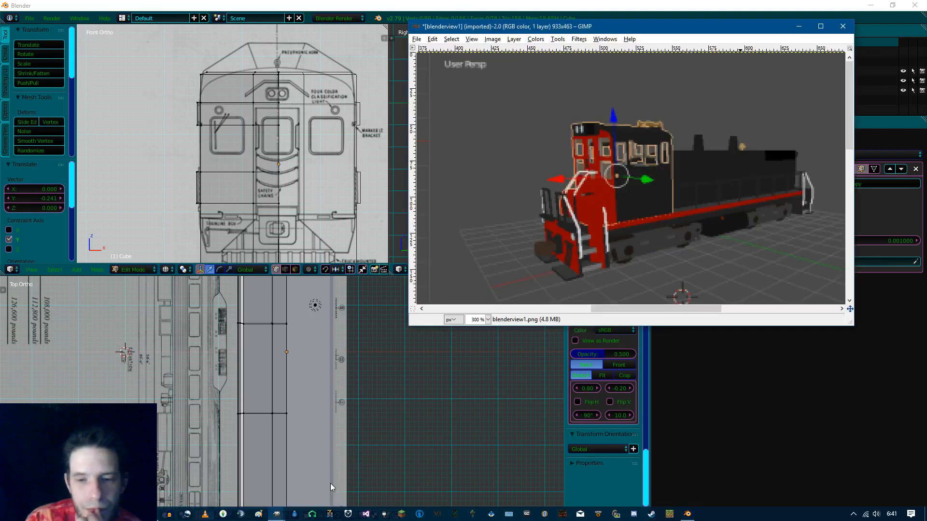
right_click(549, 200)
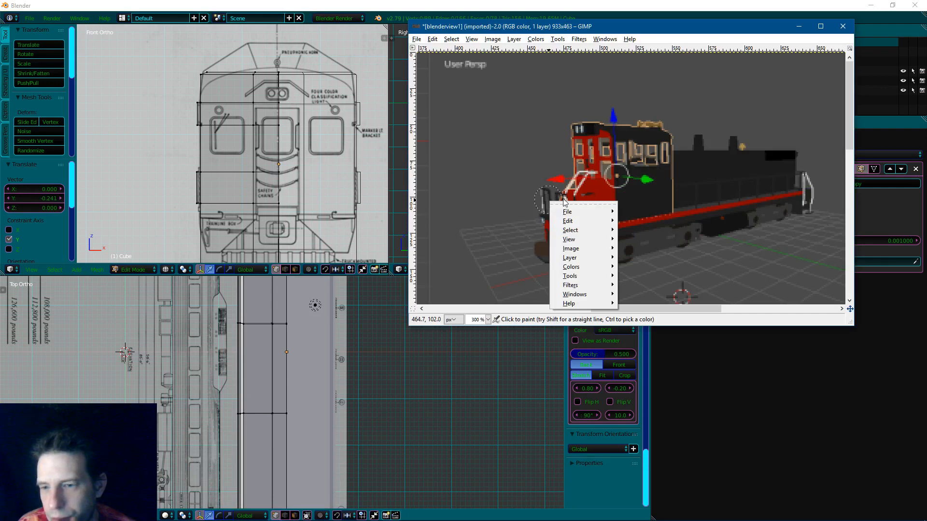
left_click(569, 152)
middle_click_drag(554, 163, 534, 149)
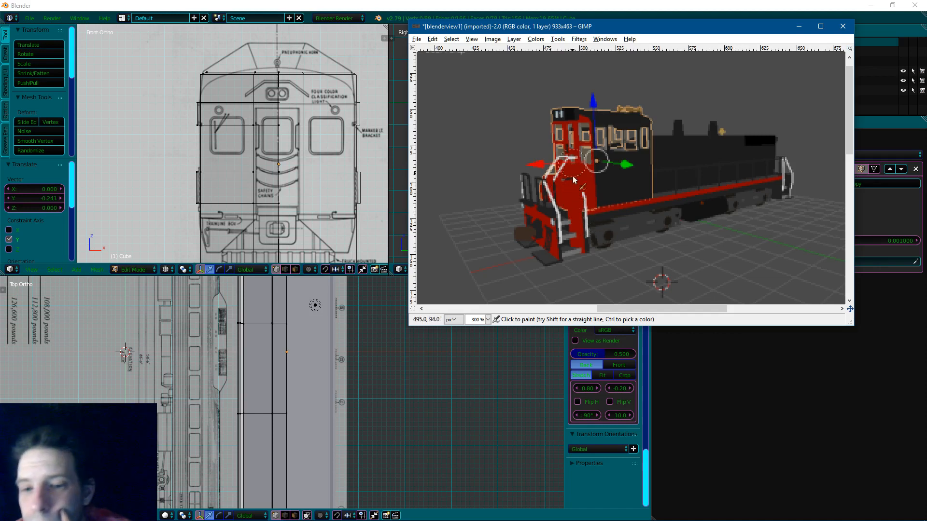
scroll(582, 176, "down", 5)
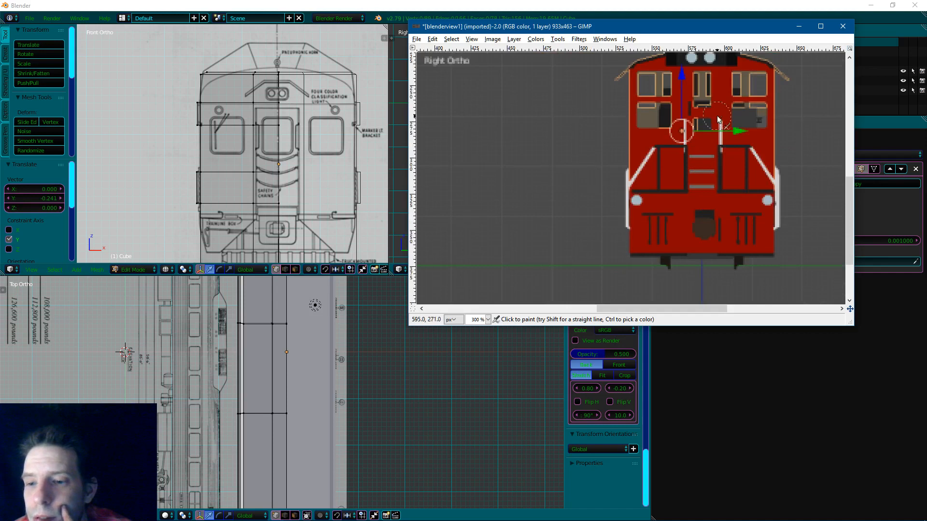
left_click(821, 26)
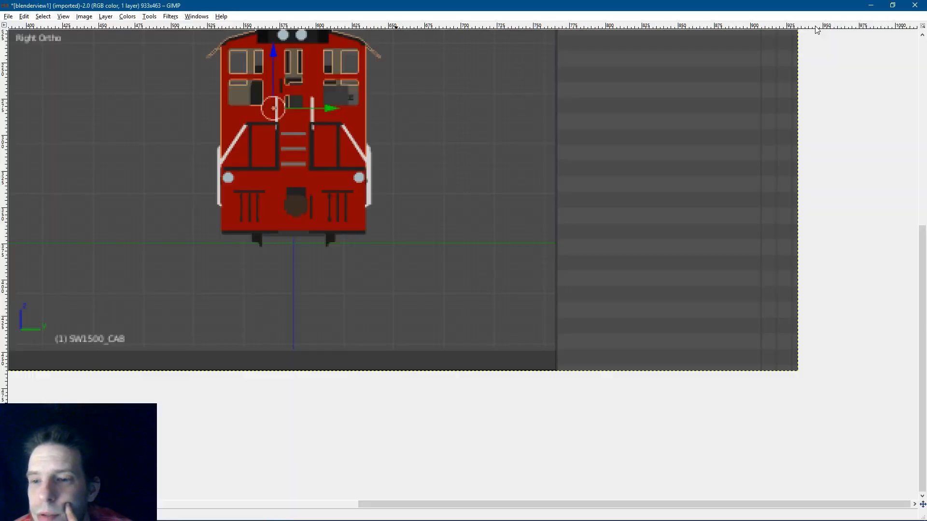
scroll(583, 131, "up", 5)
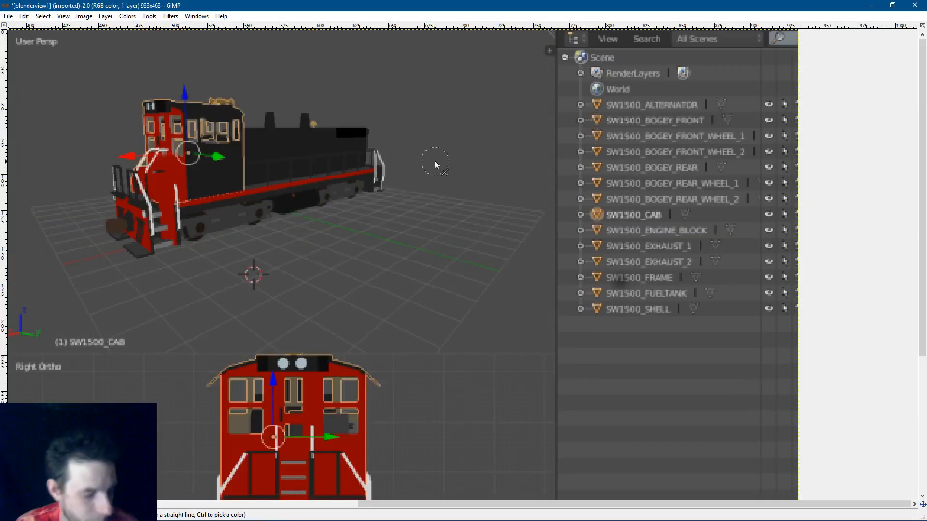
Examine the SW1500 locomotive's perspective and end views up close, including the cab's roof, windows and handrails
scroll(435, 162, "down", 2, "ctrl")
scroll(428, 185, "up", 1, "ctrl")
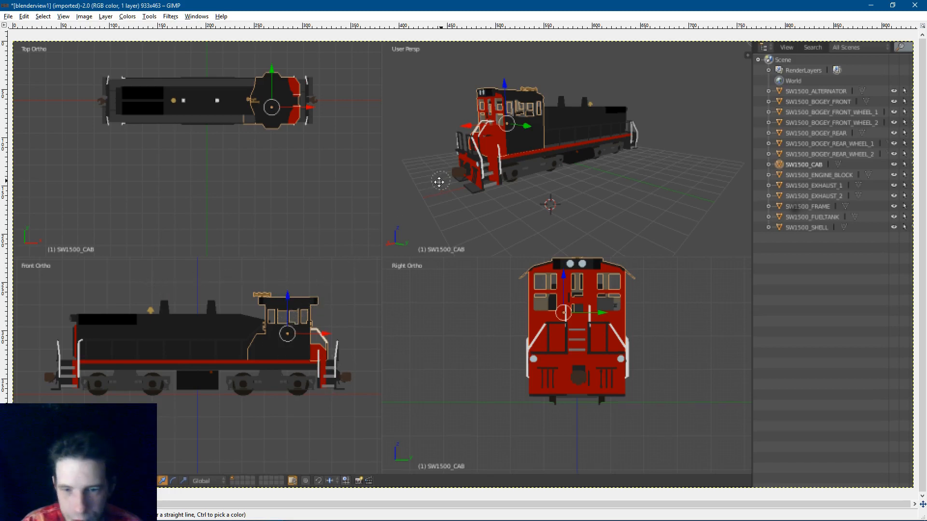
middle_click_drag(440, 182, 338, 244)
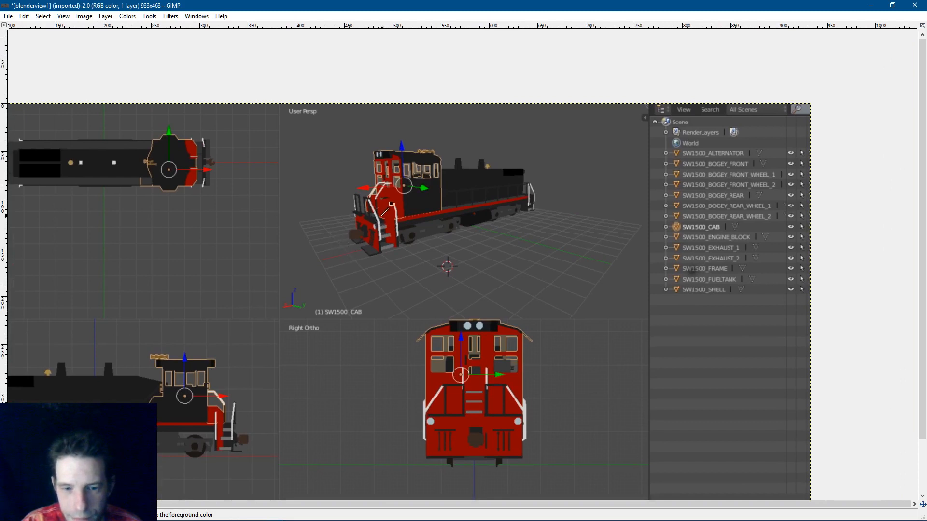
scroll(391, 205, "up", 4, "ctrl")
scroll(387, 212, "down", 1, "ctrl")
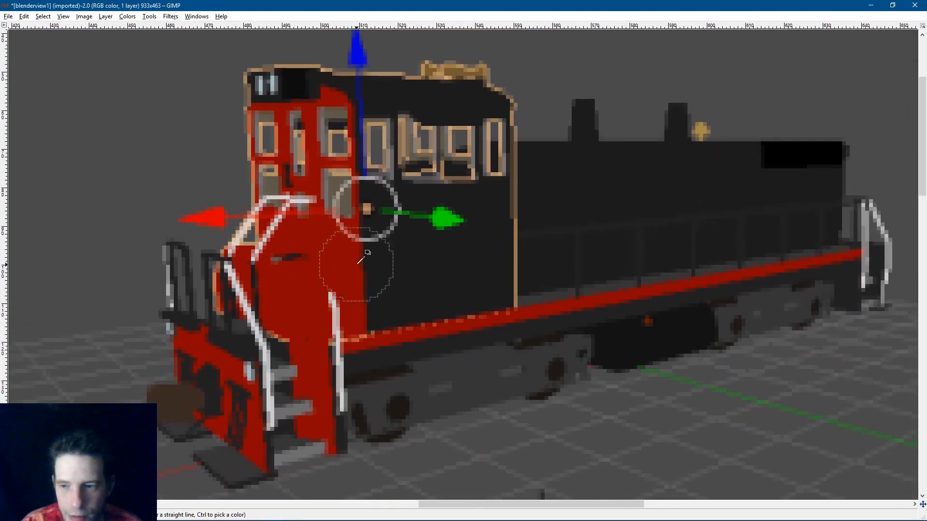
scroll(367, 253, "down", 1, "ctrl")
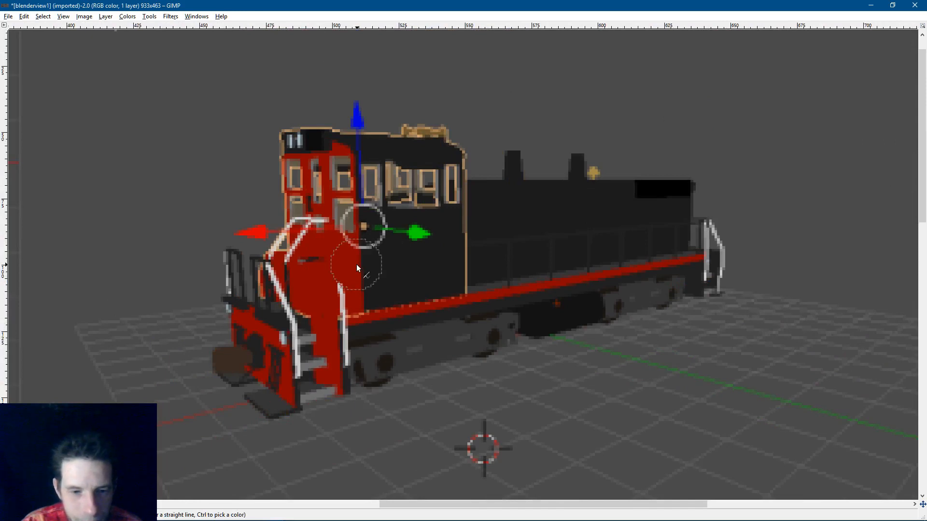
scroll(356, 265, "down", 10)
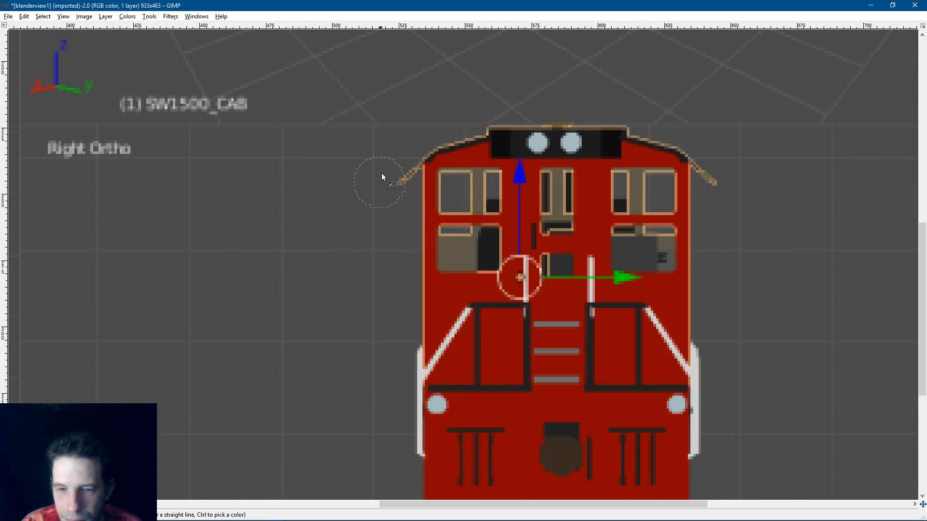
middle_click_drag(393, 165, 384, 186)
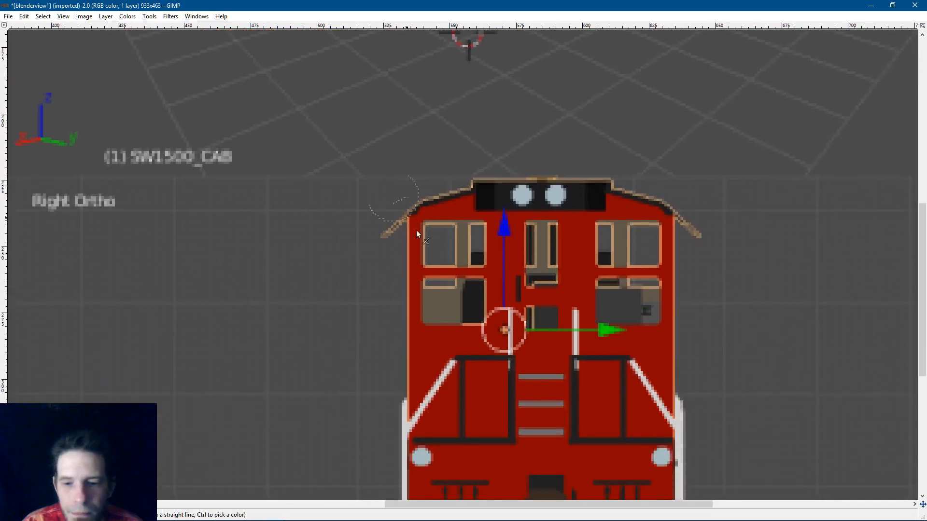
key("shift+ctrl+j")
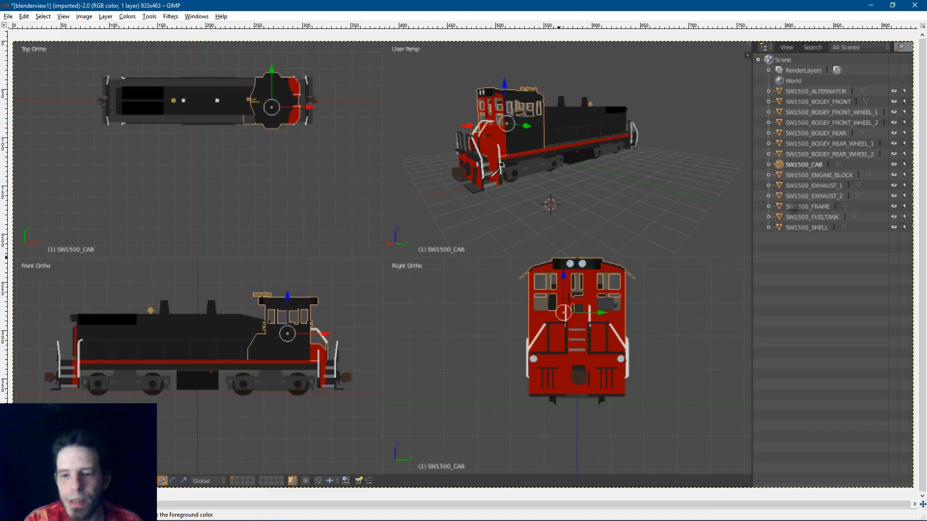
scroll(491, 176, "down", 2, "ctrl")
scroll(491, 176, "up", 2, "ctrl")
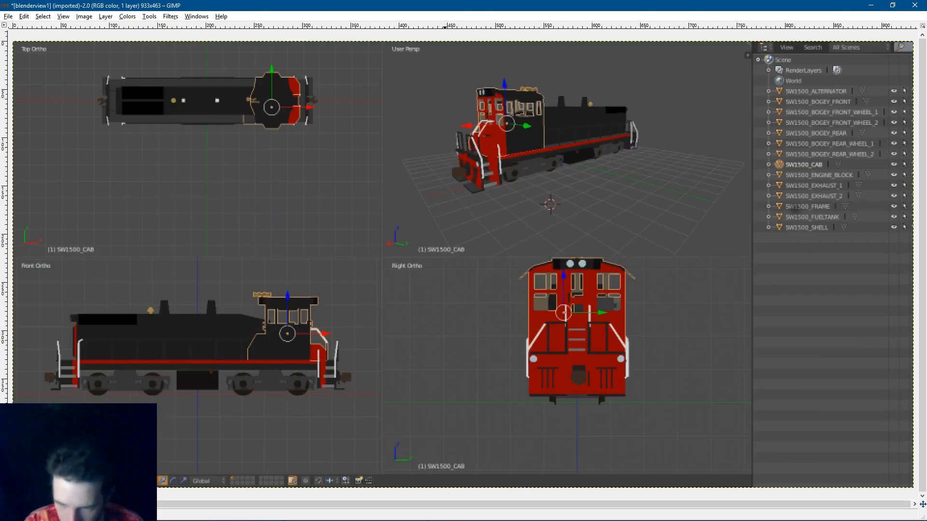
Switch to Blender and inspect the half mesh against the front blueprint and at an angle
mouse_move(446, 519)
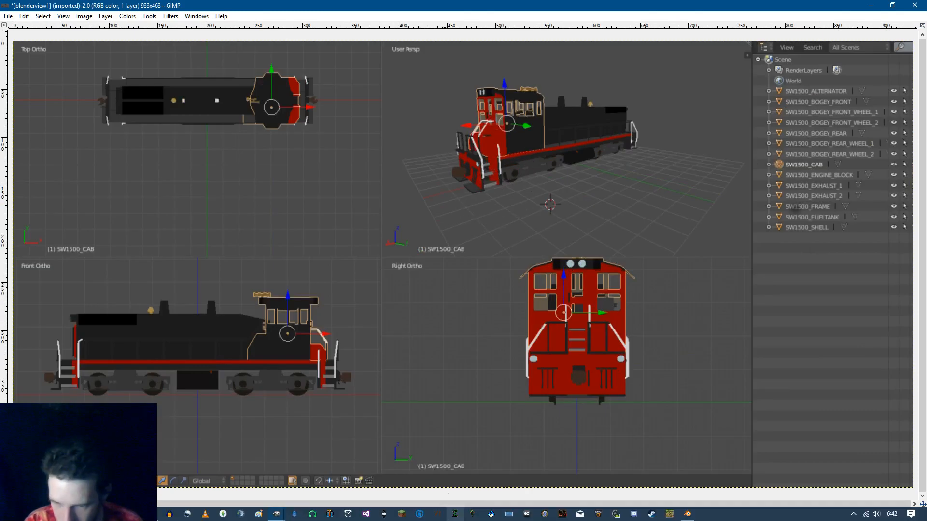
left_click(688, 516)
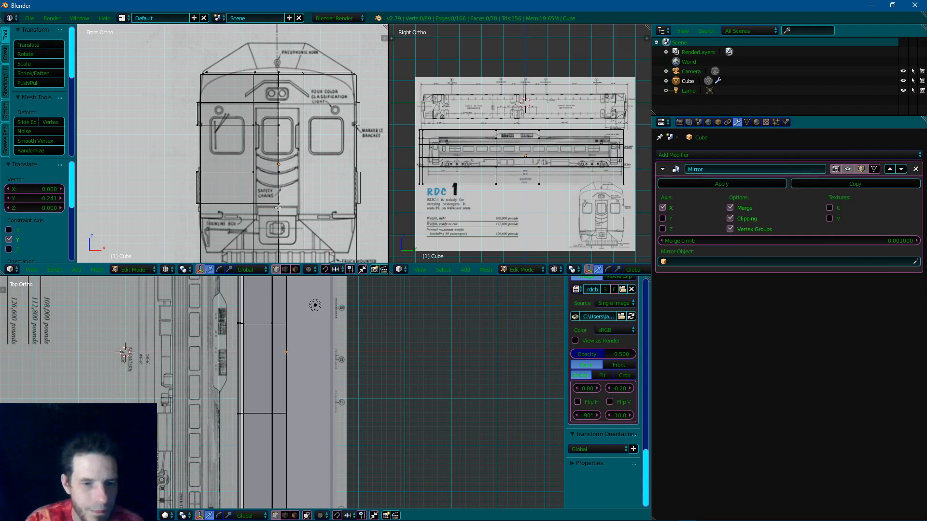
scroll(264, 182, "up", 3)
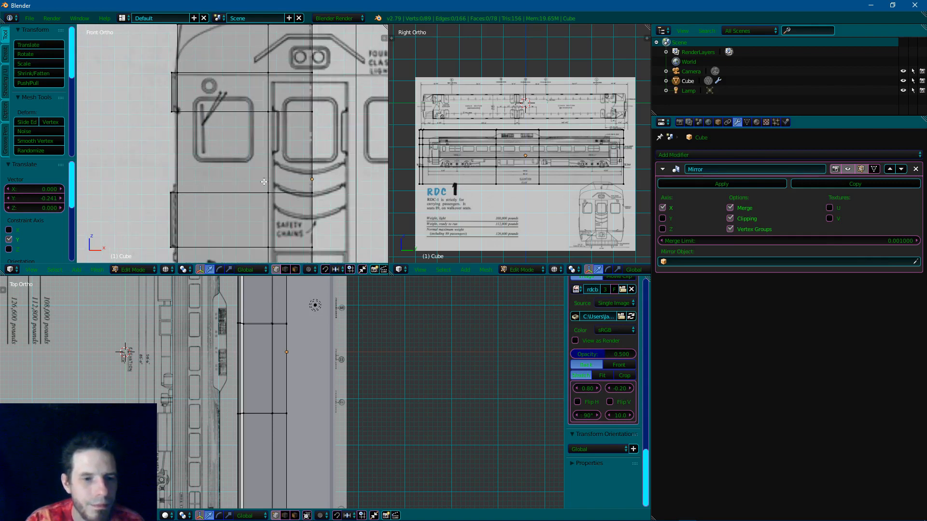
scroll(255, 156, "down", 3)
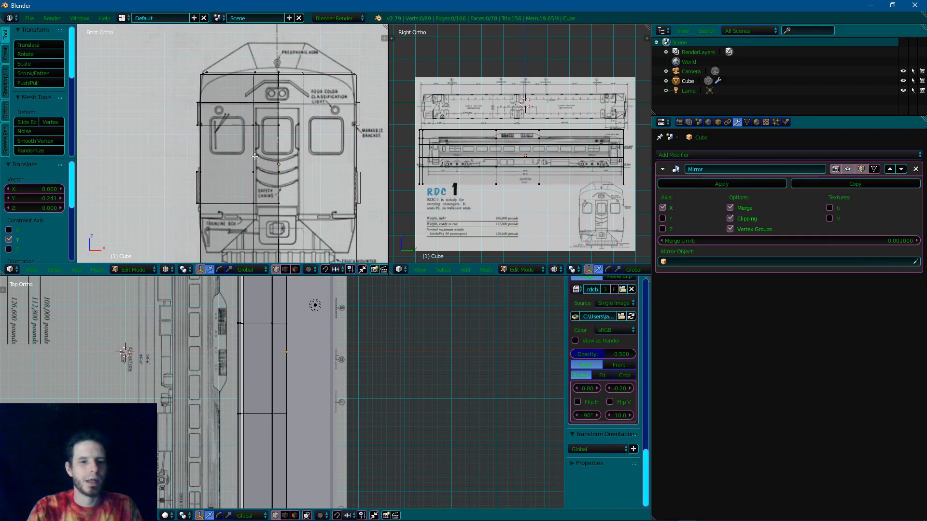
middle_click_drag(165, 119, 231, 97)
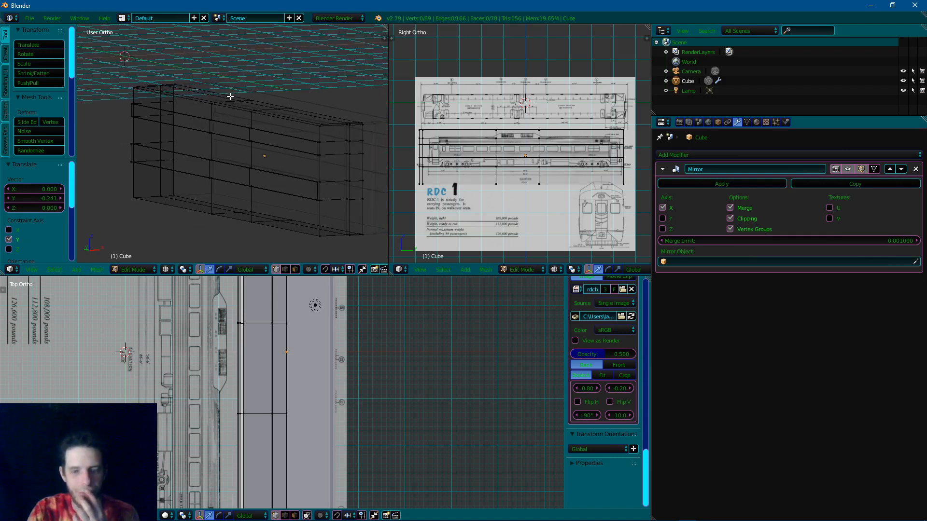
Select the row of vertices crossing the front windows and move it 0.232 along Z, just below the upper side band
key("KP_1")
scroll(230, 98, "up", 5)
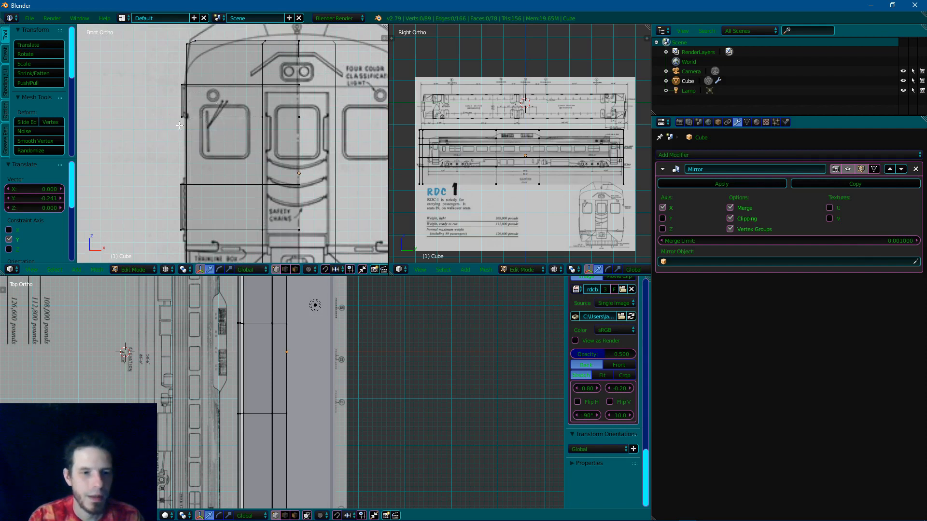
left_click_drag(184, 114, 326, 116)
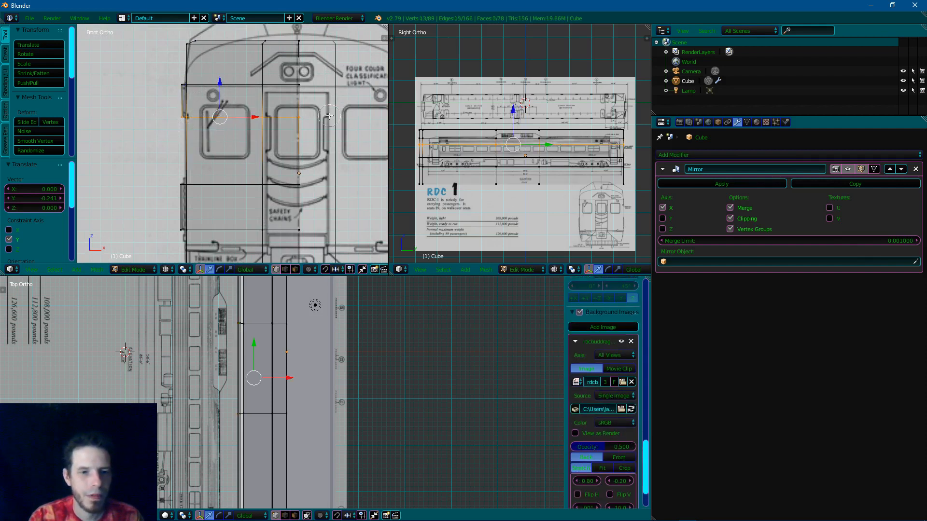
right_click(325, 116)
key("g")
key("z")
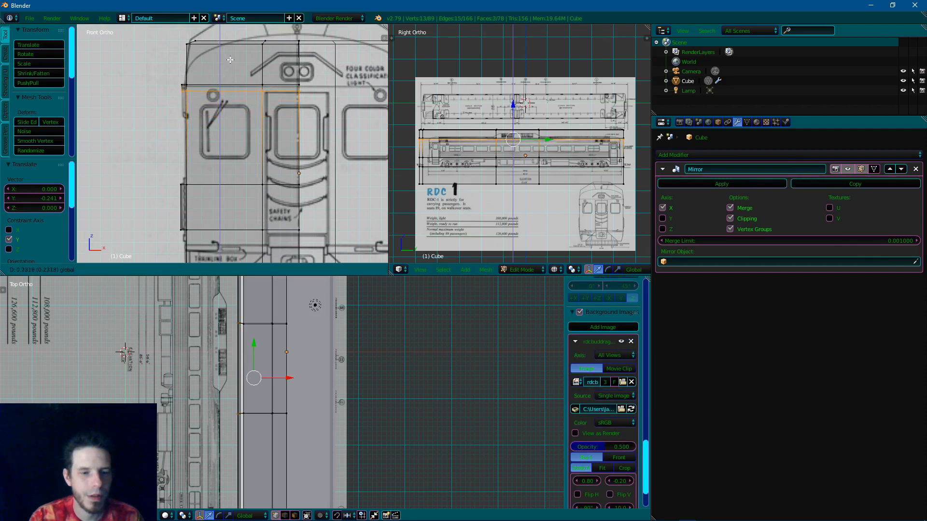
left_click(230, 59)
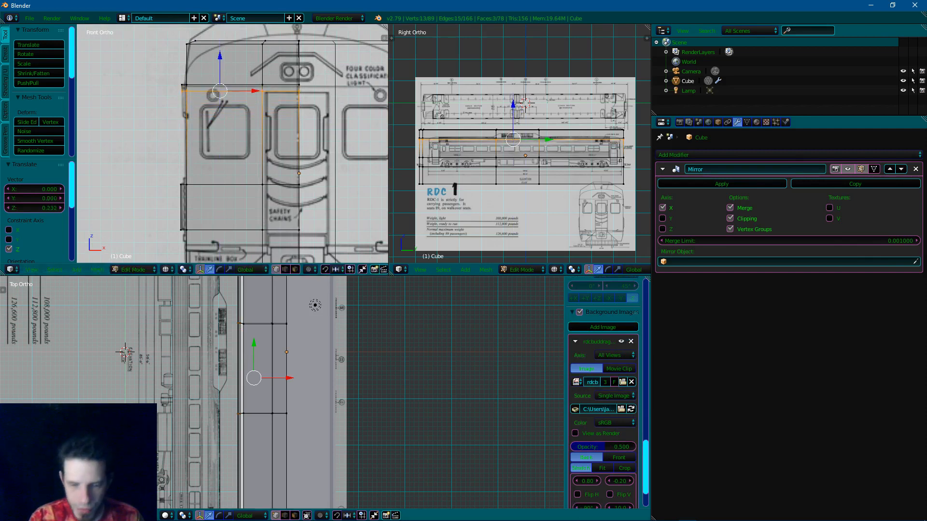
Switch to GIMP and examine the RDC1 photo for the rail car's end and side shape
mouse_move(591, 515)
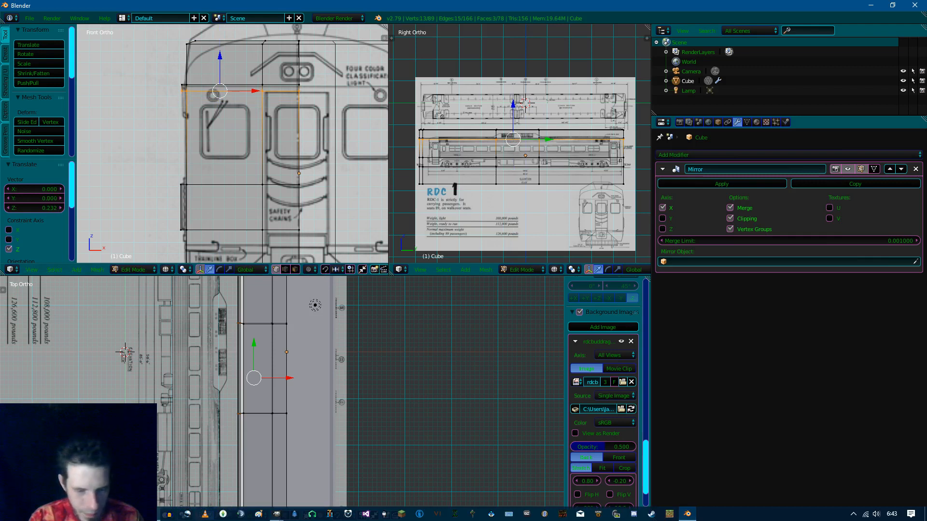
mouse_move(279, 516)
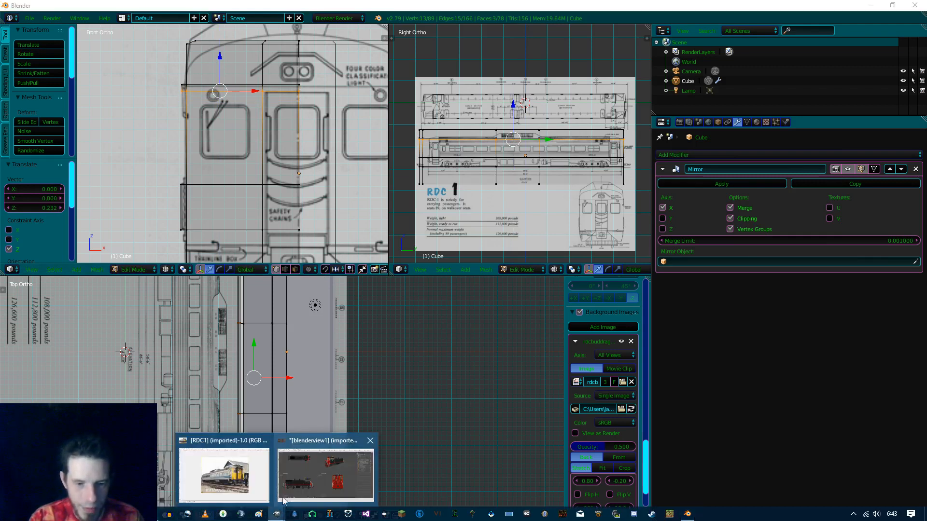
left_click(300, 480)
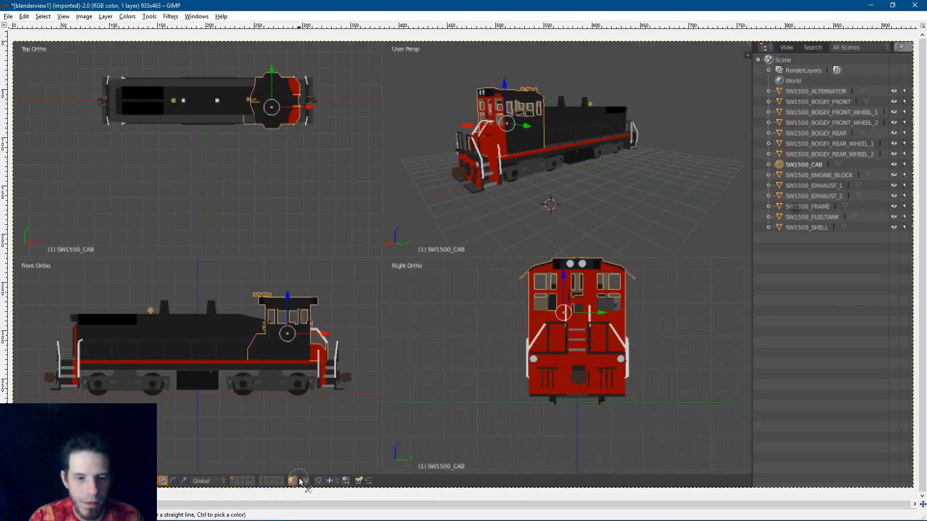
mouse_move(277, 516)
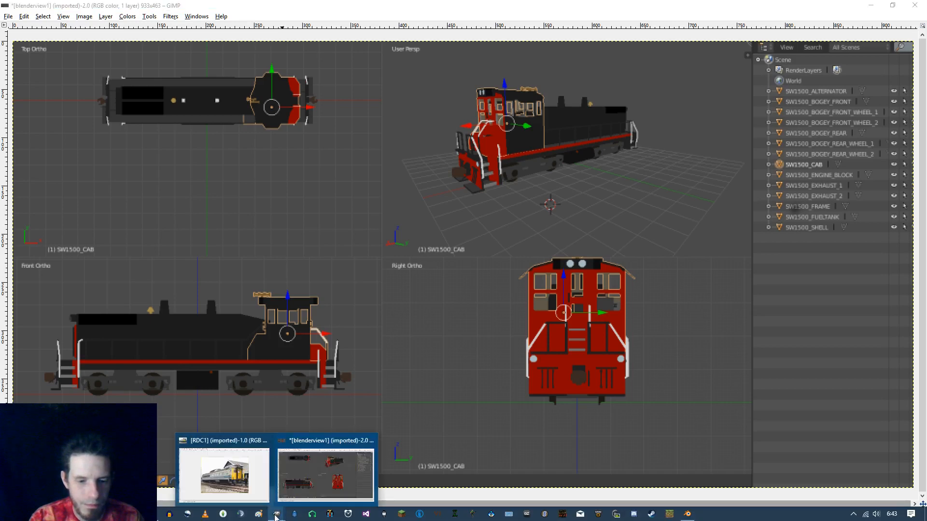
left_click(256, 485)
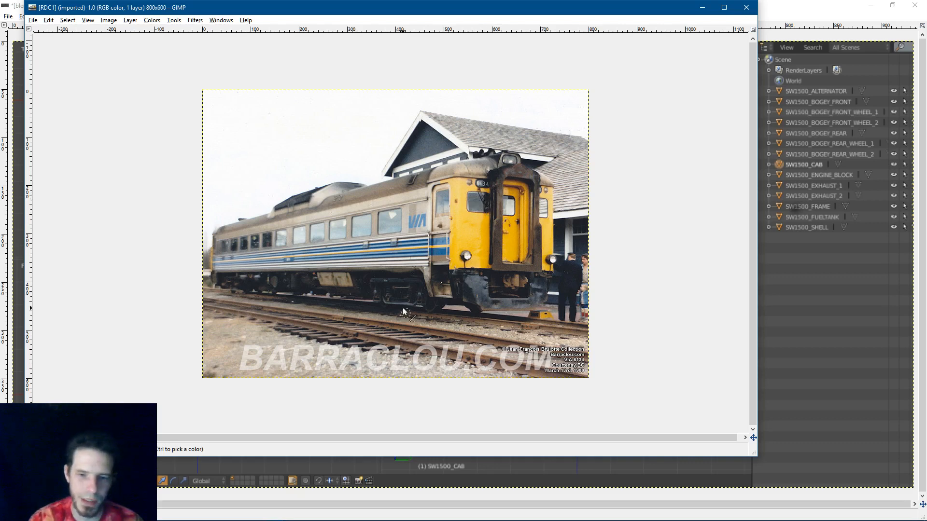
Switch back to Blender and select the four corner vertices of the end face around the side window beside the door
mouse_move(493, 513)
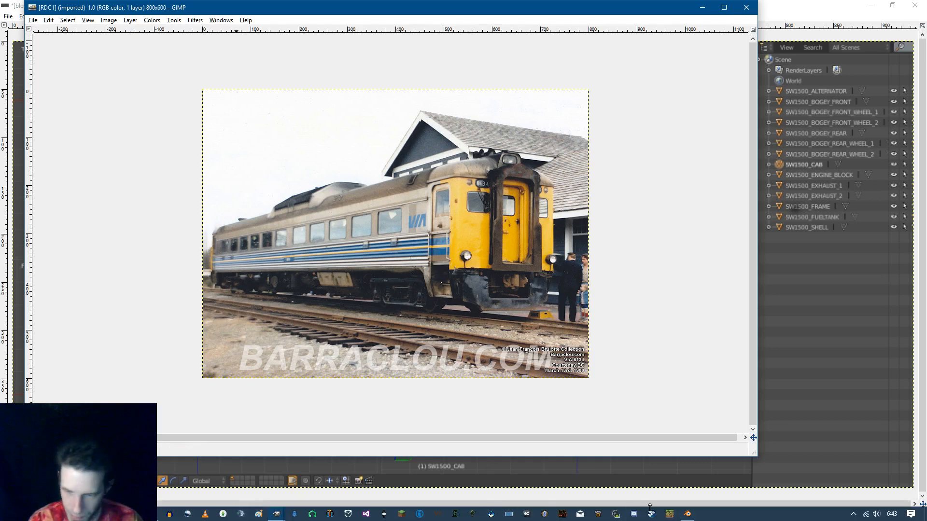
left_click(687, 513)
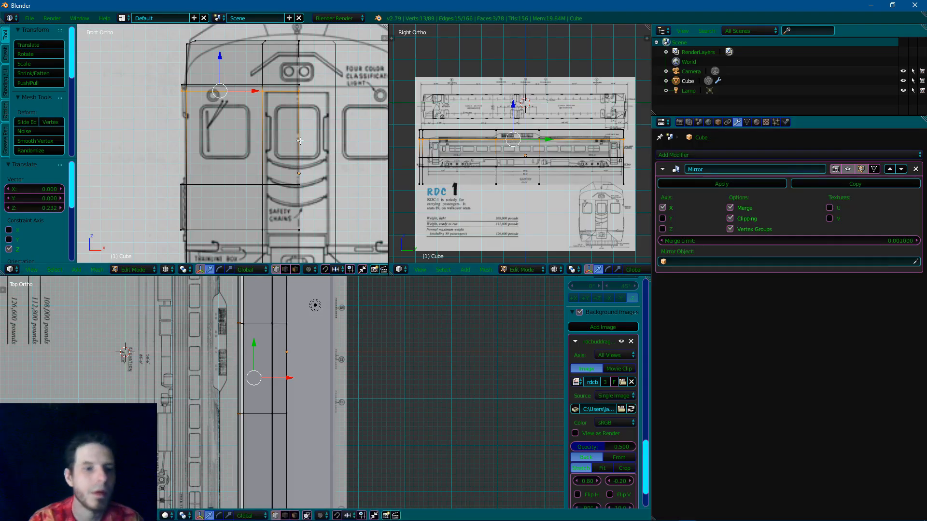
middle_click_drag(206, 105, 216, 107)
right_click(280, 126)
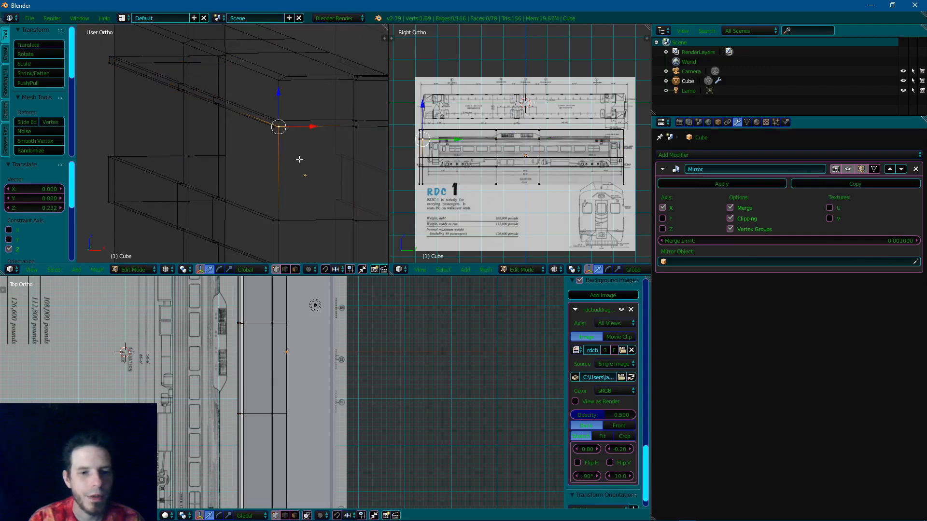
right_click(284, 221, "shift")
right_click(349, 220, "shift")
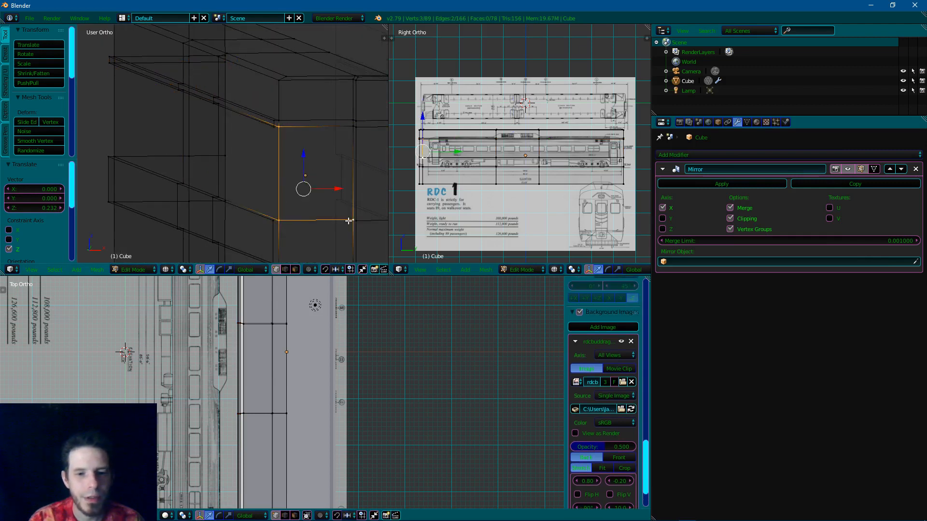
right_click(344, 137, "shift")
key("KP_1")
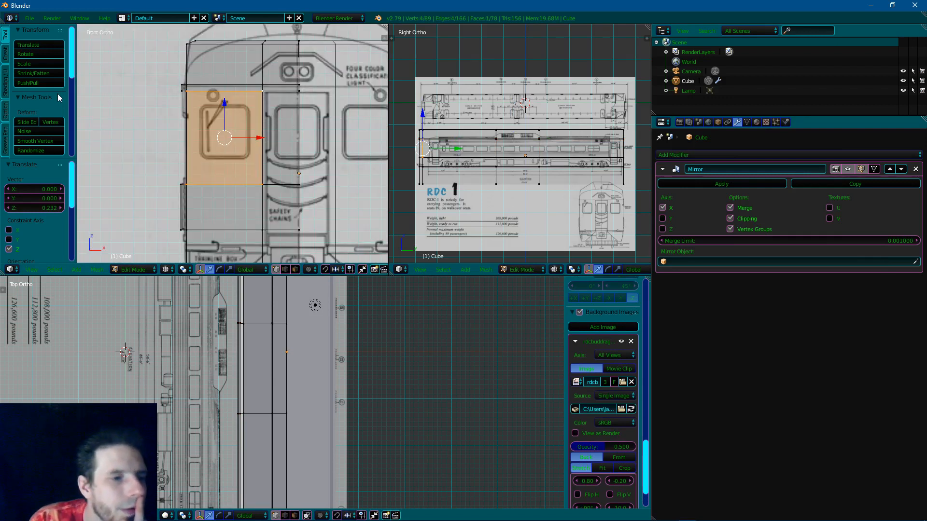
Extend the selection in the front view to all vertices behind the window face's two lower corners with circle select
middle_click_drag(109, 98, 162, 95)
scroll(147, 87, "down", 3)
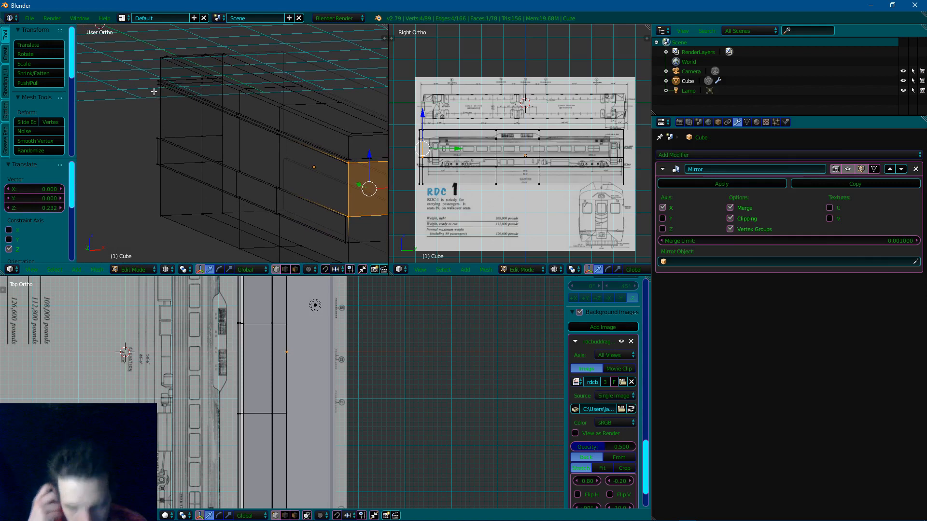
key("KP_3")
key("KP_1")
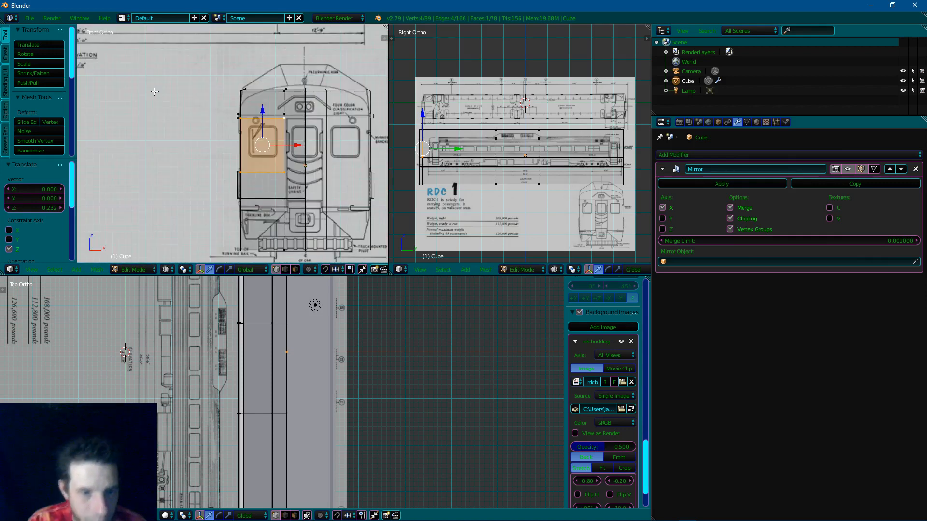
scroll(154, 92, "up", 8)
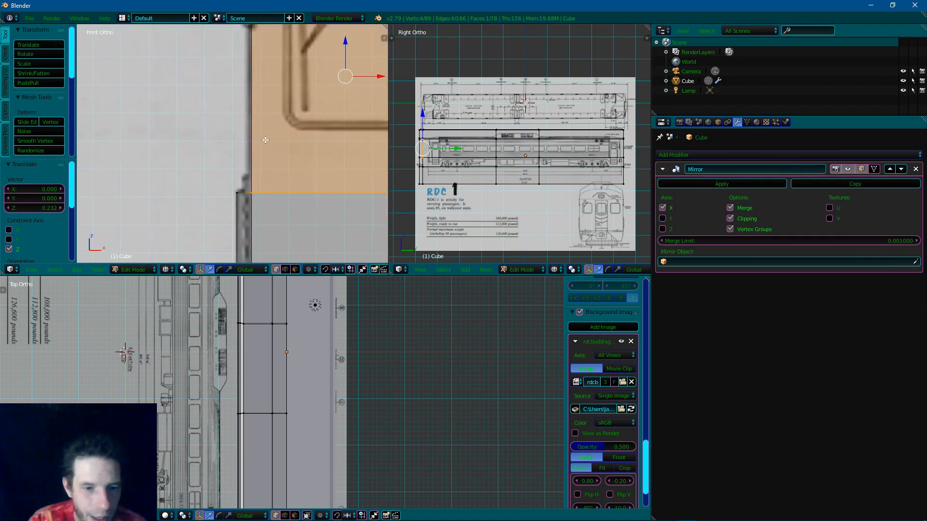
left_click(260, 191)
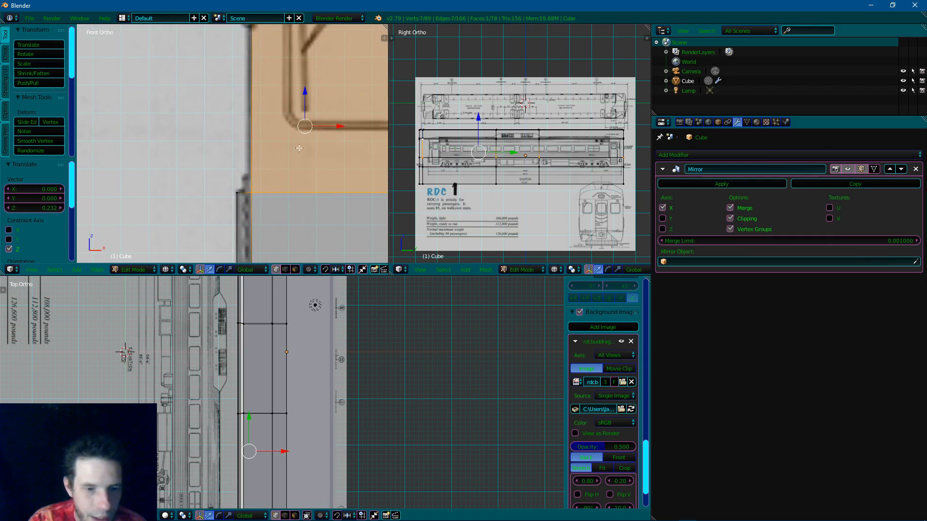
middle_click_drag(298, 147, 123, 138, "shift")
left_click(258, 182)
right_click(259, 181)
scroll(259, 176, "down", 4)
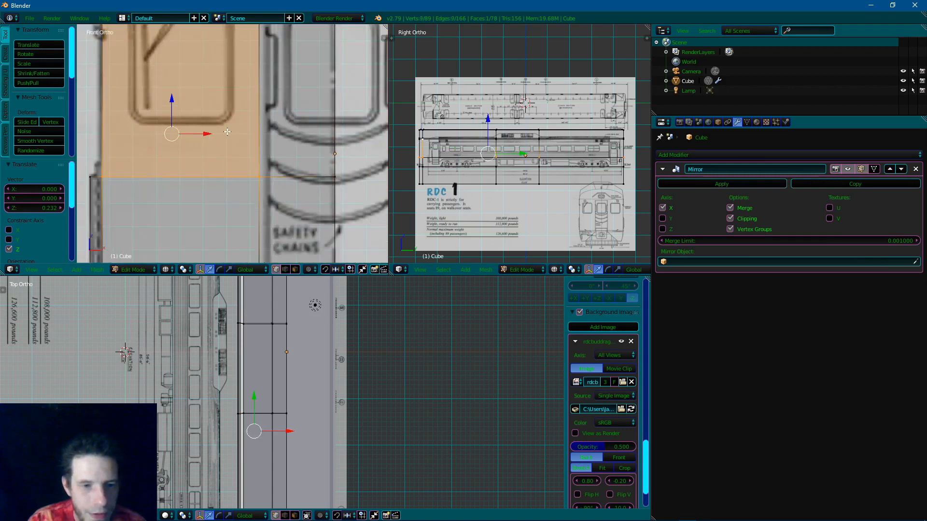
Circle-select the vertices at the window face's two upper corners, completing the window-level band along the half mesh
middle_click_drag(230, 91, 229, 168, "shift")
key("c")
left_click(166, 136)
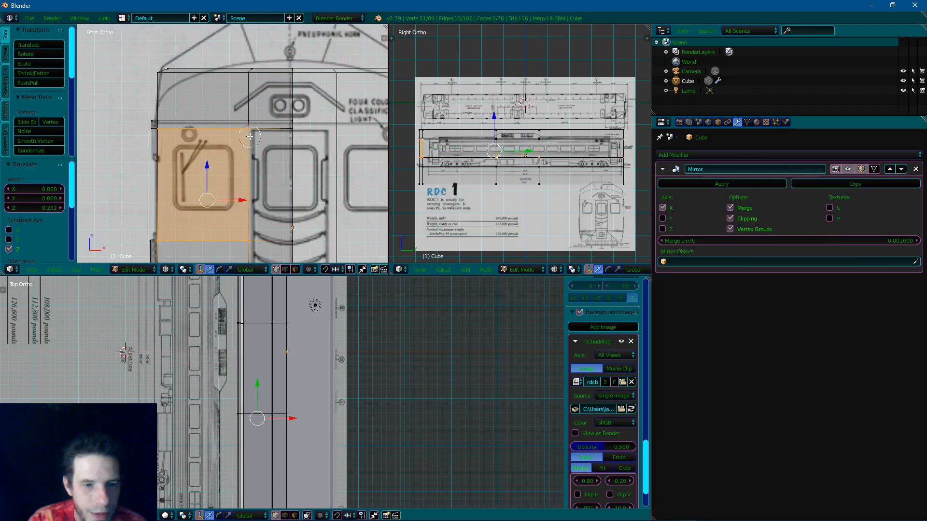
left_click(165, 134)
right_click(155, 145)
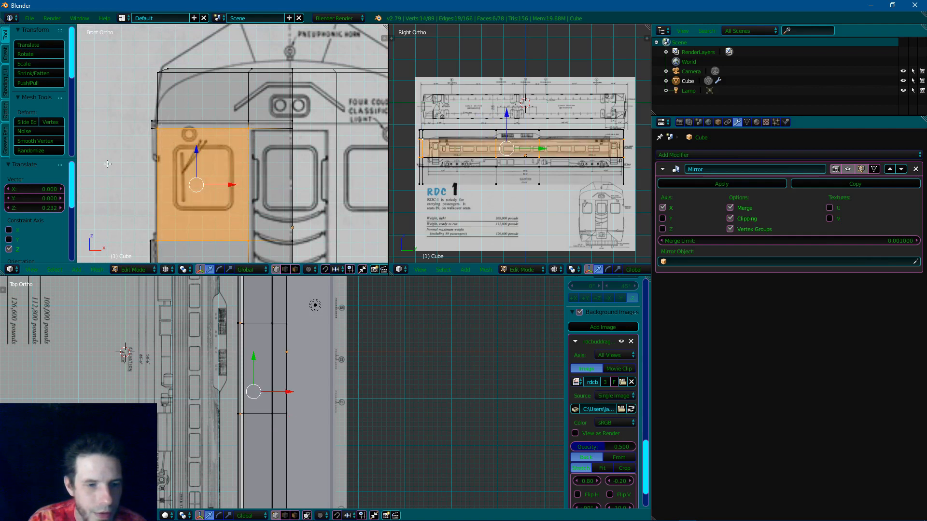
Inspect the selected window-level faces at both ends of the mesh in 3D, ending on a front close-up of the side window
mouse_move(154, 146)
middle_mouse_down()
mouse_move(122, 164)
mouse_move(270, 150)
middle_mouse_up()
scroll(186, 155, "down", 4)
key("c")
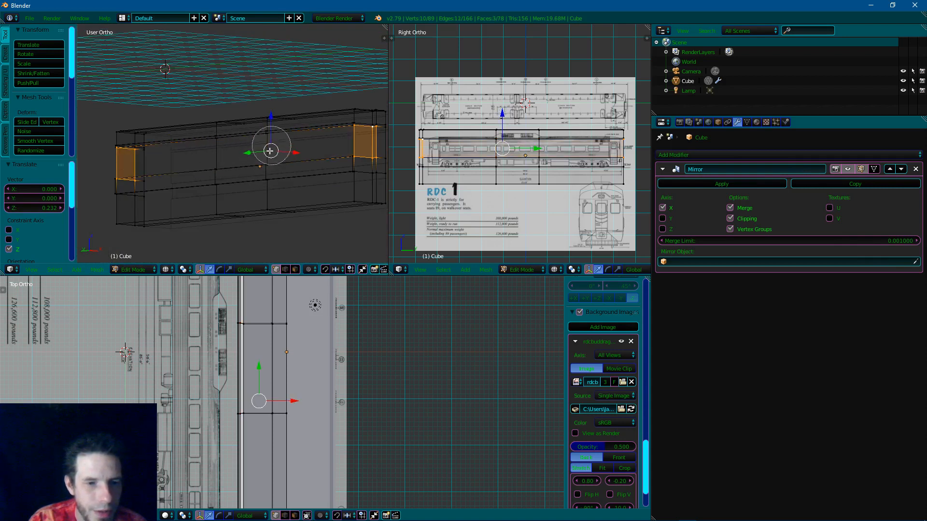
scroll(286, 154, "up", 4)
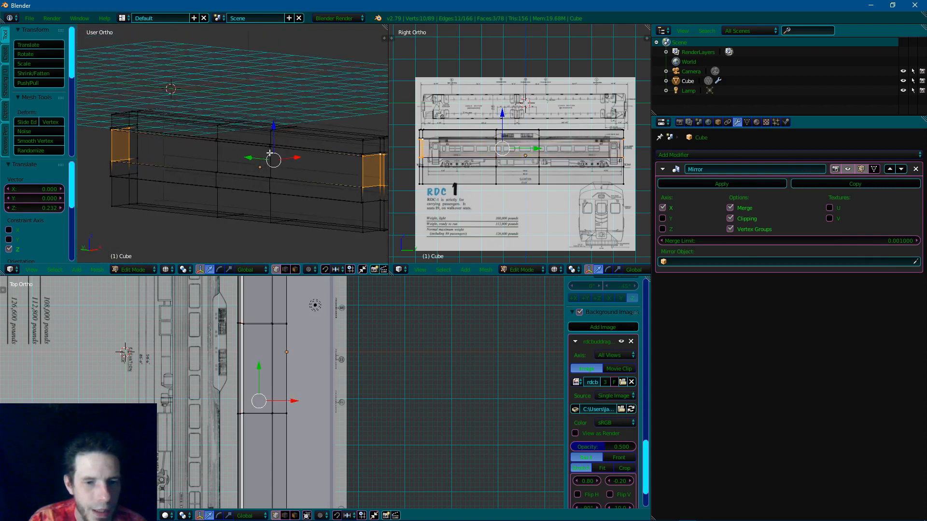
middle_click_drag(314, 157, 366, 143)
scroll(318, 182, "up", 3)
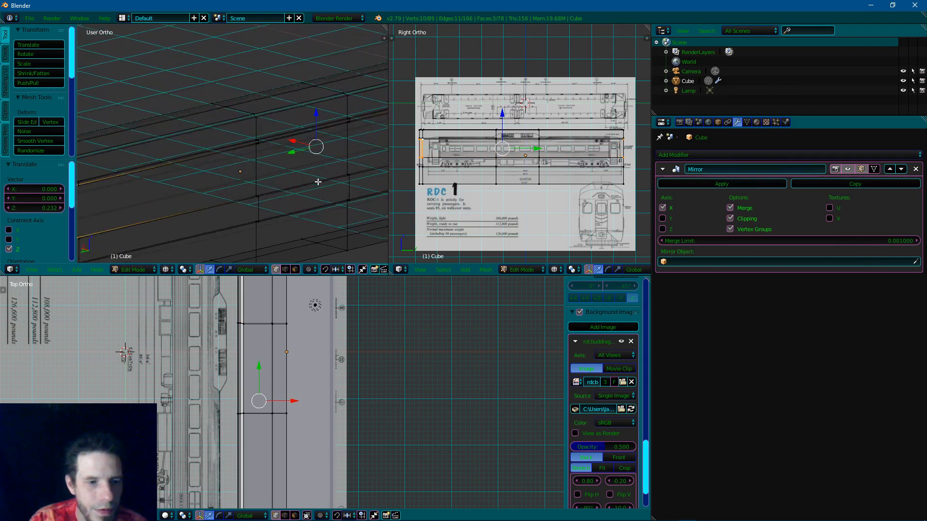
scroll(201, 182, "up", 1, "shift")
middle_click_drag(169, 189, 304, 164, "shift")
scroll(287, 168, "up", 3)
scroll(283, 169, "up", 3)
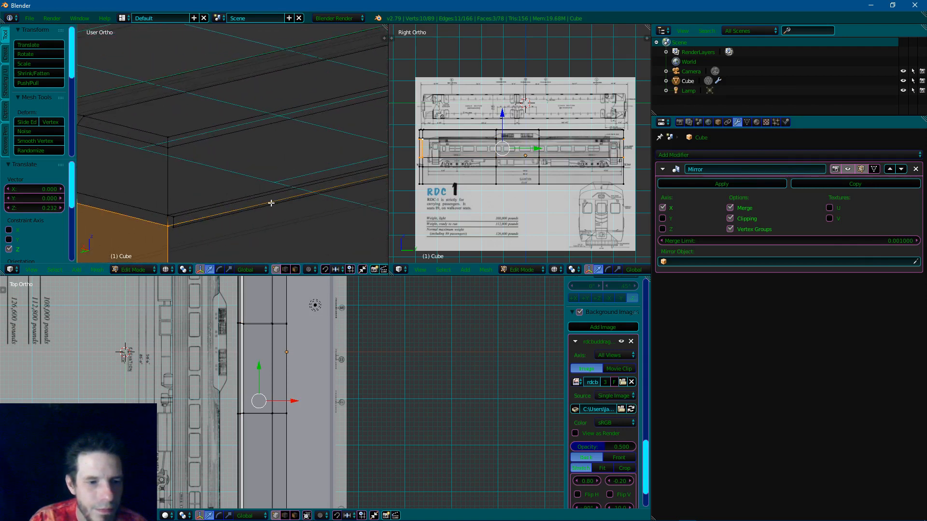
middle_click_drag(271, 202, 294, 74, "shift")
middle_click_drag(271, 155, 300, 85, "shift")
middle_click_drag(332, 112, 140, 146, "shift")
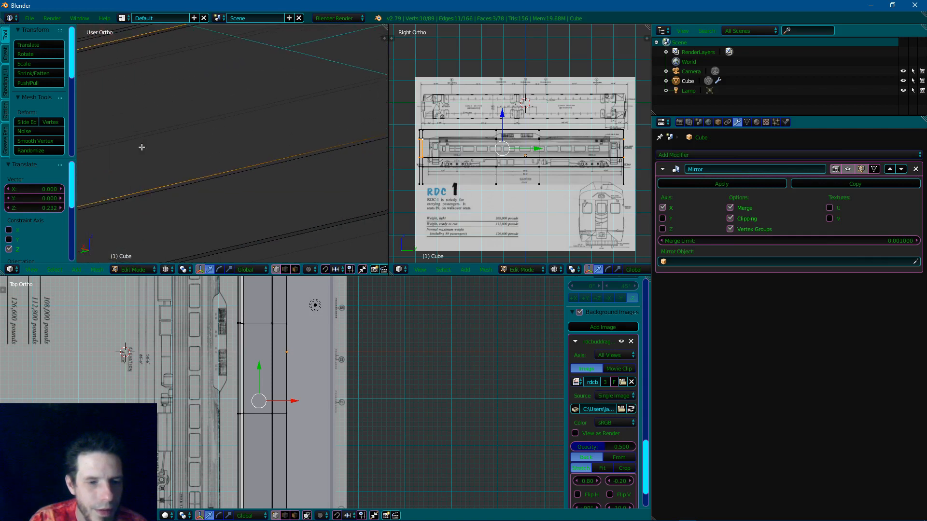
middle_click_drag(263, 114, 155, 142, "shift")
middle_click_drag(318, 112, 136, 161, "shift")
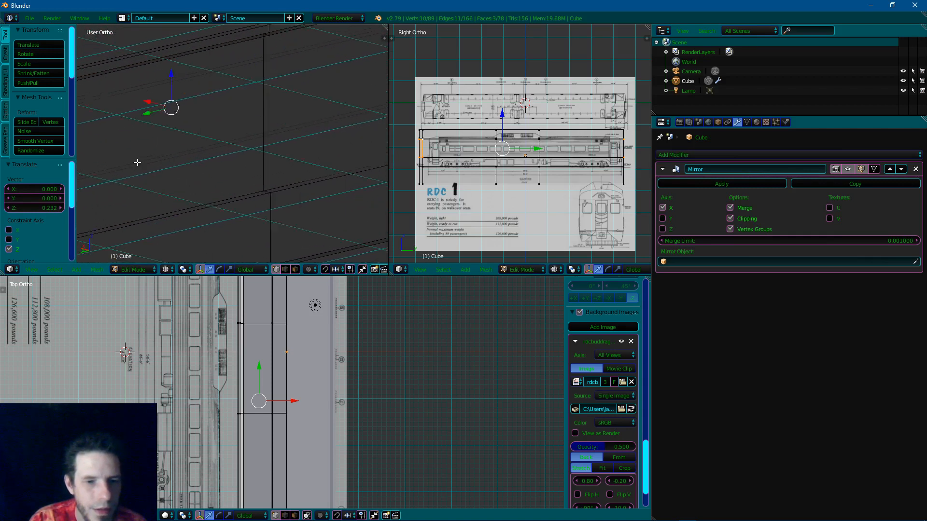
middle_click_drag(293, 121, 169, 143, "shift")
middle_click_drag(315, 106, 241, 140, "shift")
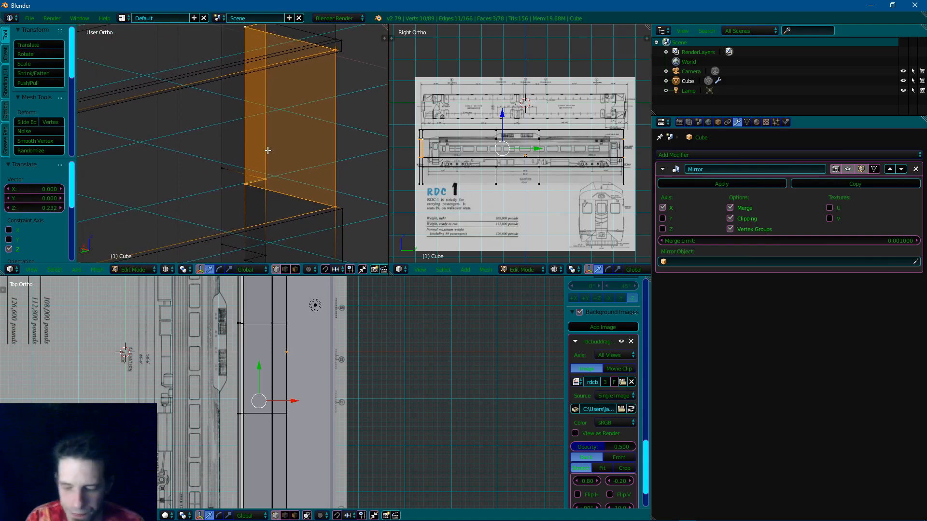
key("KP_1")
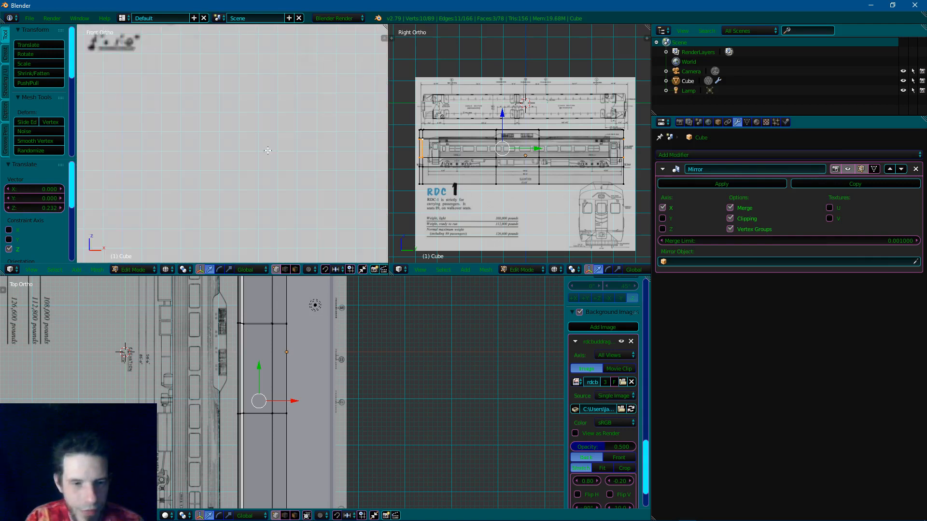
scroll(267, 150, "down", 4)
scroll(267, 150, "up", 8)
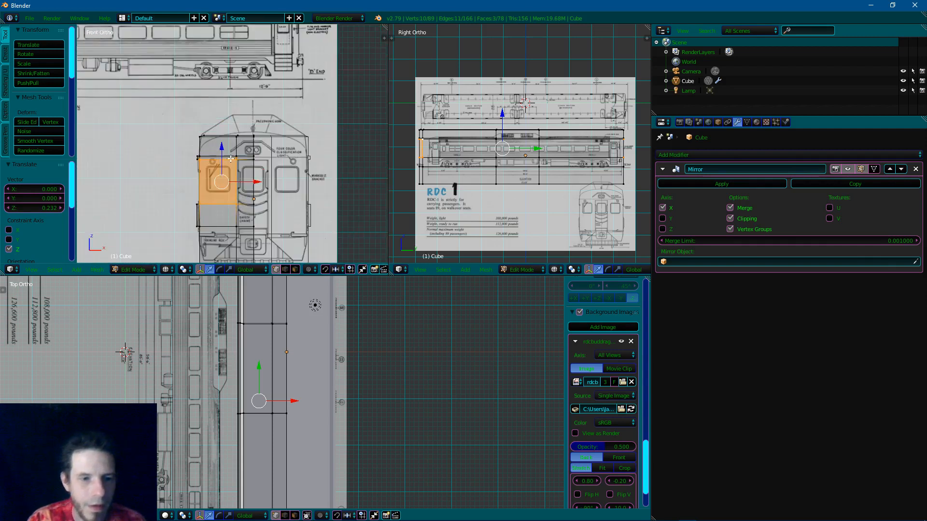
middle_click_drag(239, 138, 218, 109, "shift")
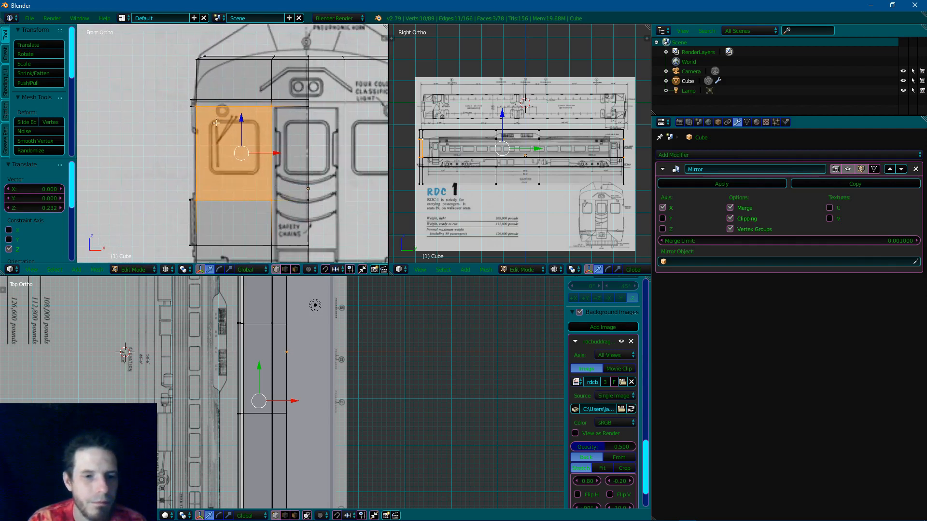
scroll(216, 124, "up", 3)
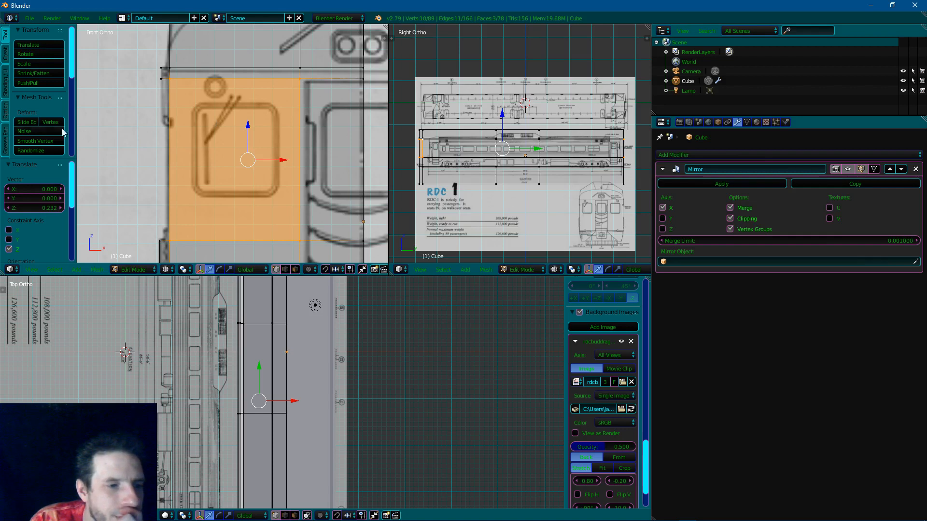
Try subdividing the selected window-level end faces twice, and undo both subdivisions
scroll(50, 133, "down", 2)
scroll(50, 133, "down", 3)
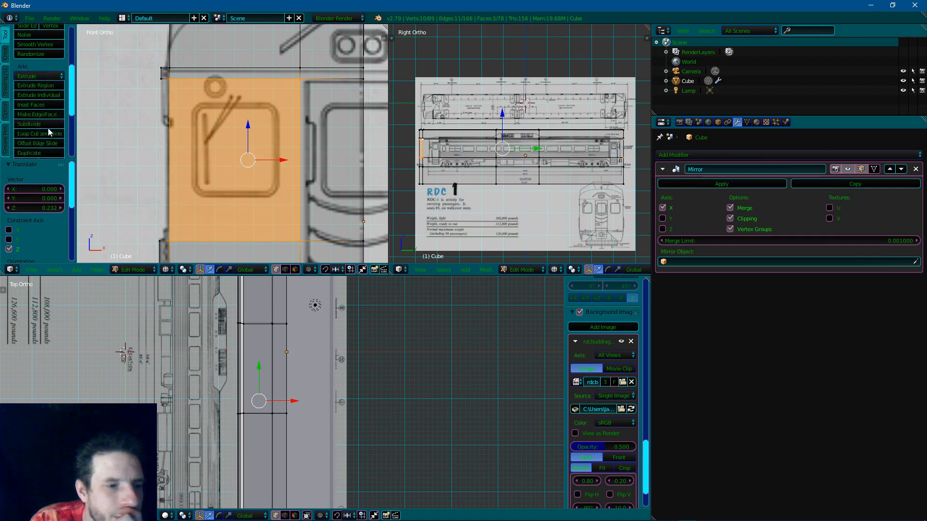
left_click(49, 127)
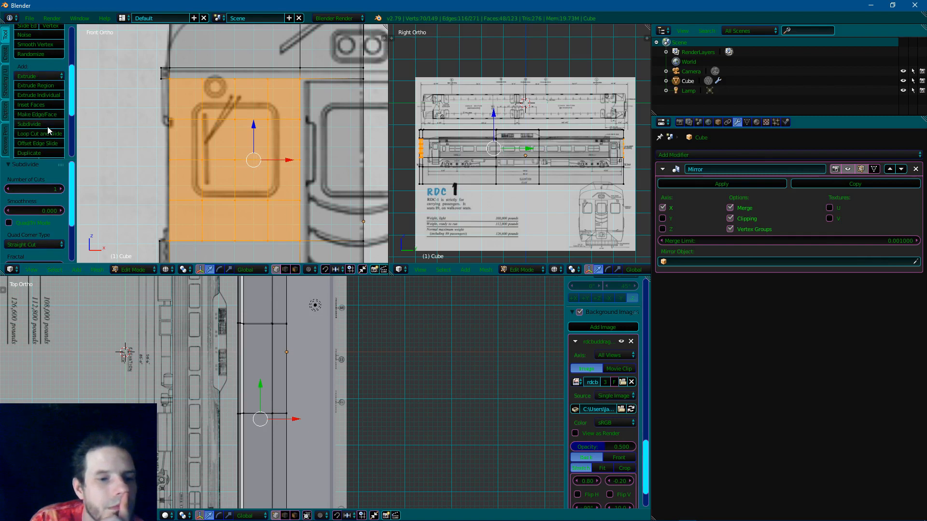
left_click(48, 126)
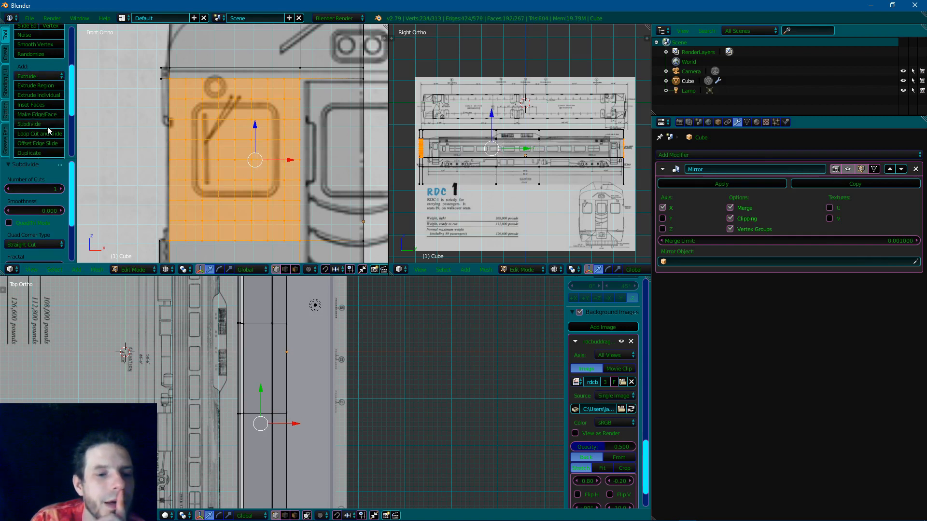
key("ctrl+z")
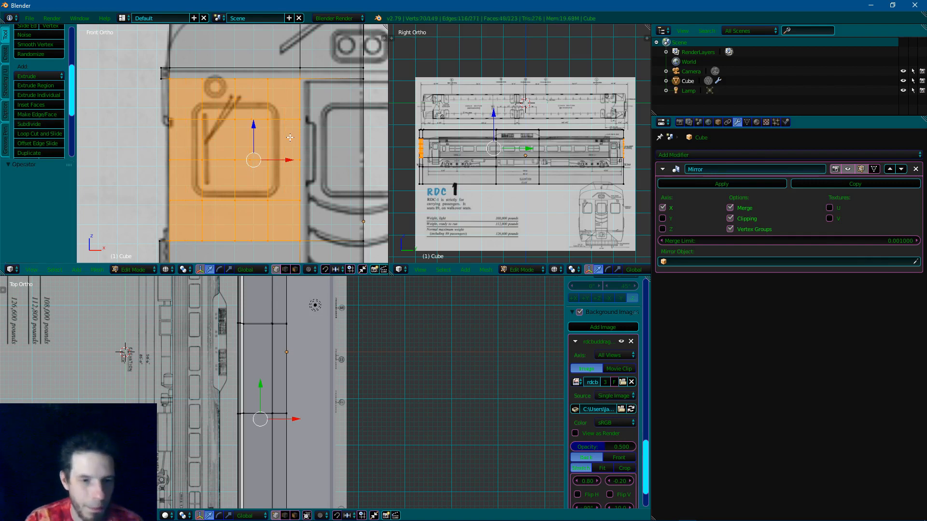
key("ctrl+z")
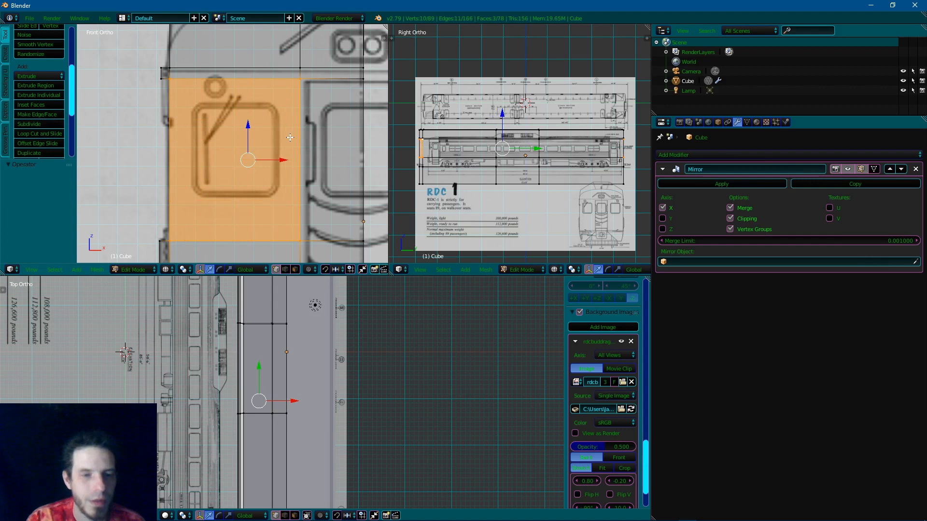
Extrude the selected end faces in place, scale the new faces down uniformly and move them onto the blueprint's side window outline
key("e")
key("Escape")
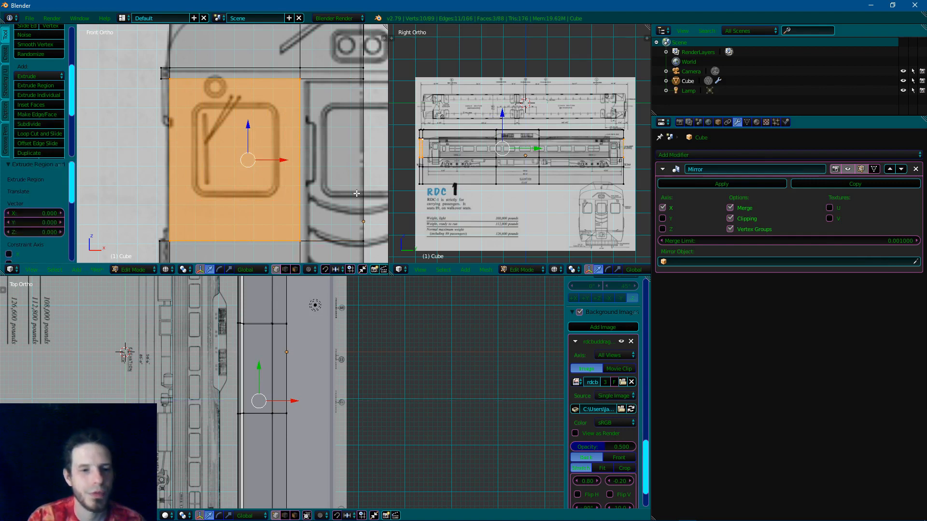
key("s")
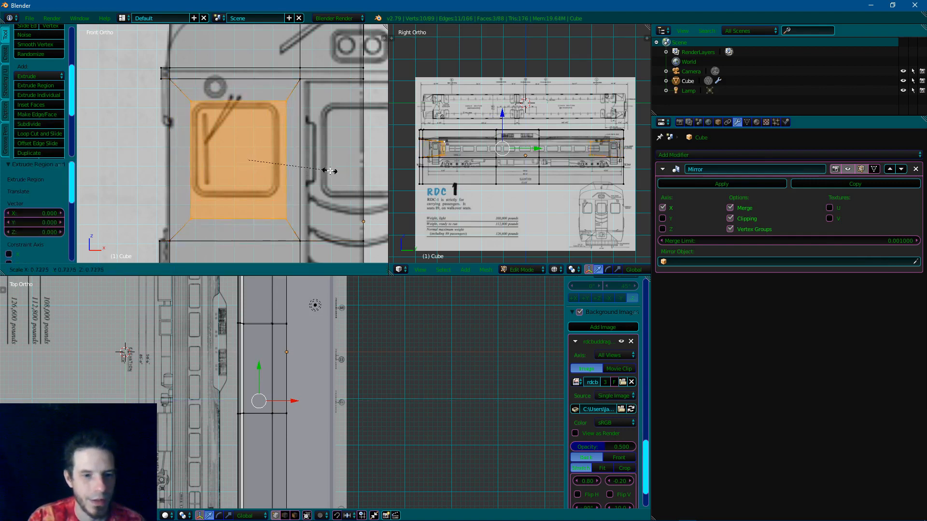
left_click(314, 164)
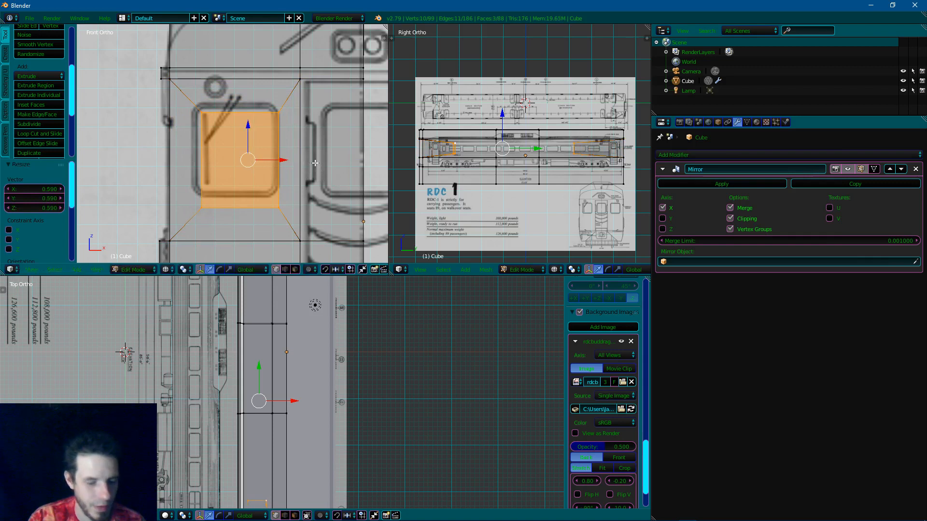
key("g")
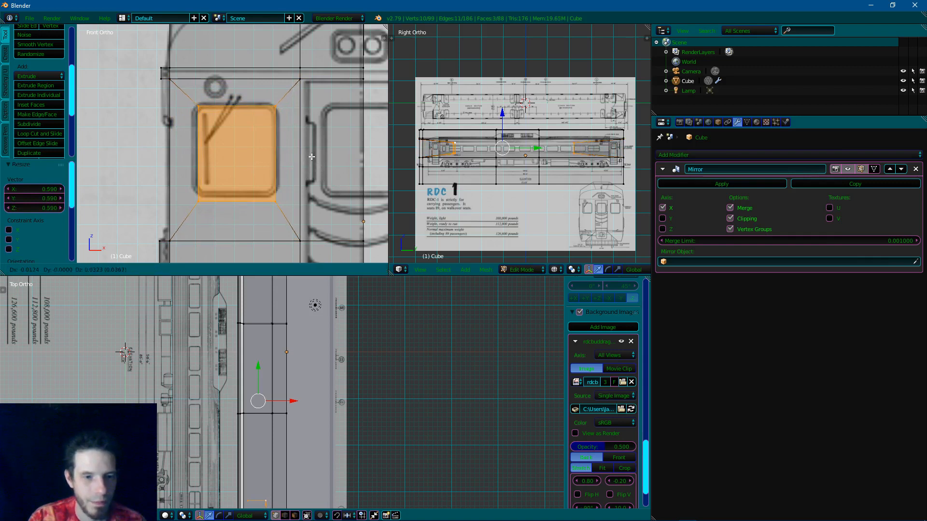
Undo the inset window's move, scaling and extrusion, restoring the plain rectangular end-wall faces
left_click(312, 157)
scroll(190, 151, "down", 3)
middle_click_drag(189, 150, 221, 149)
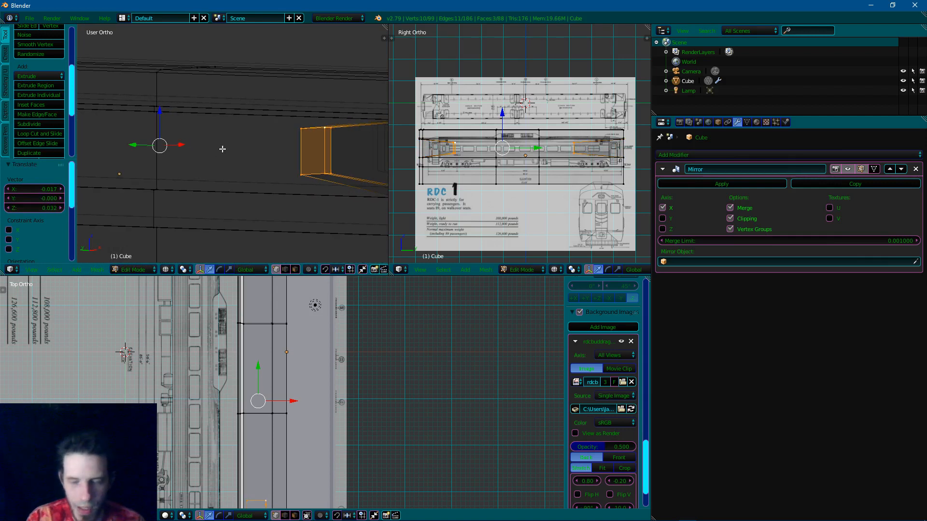
key("KP_7")
key("KP_1")
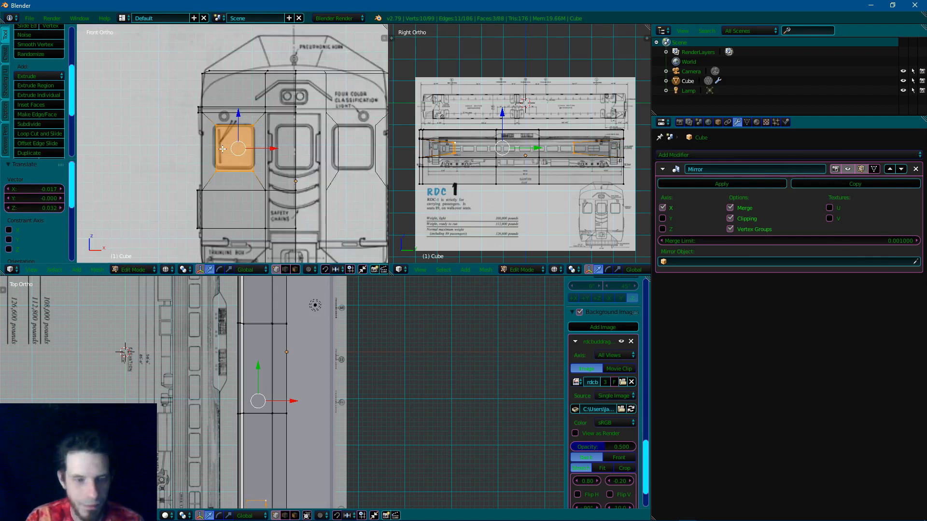
key("ctrl+z")
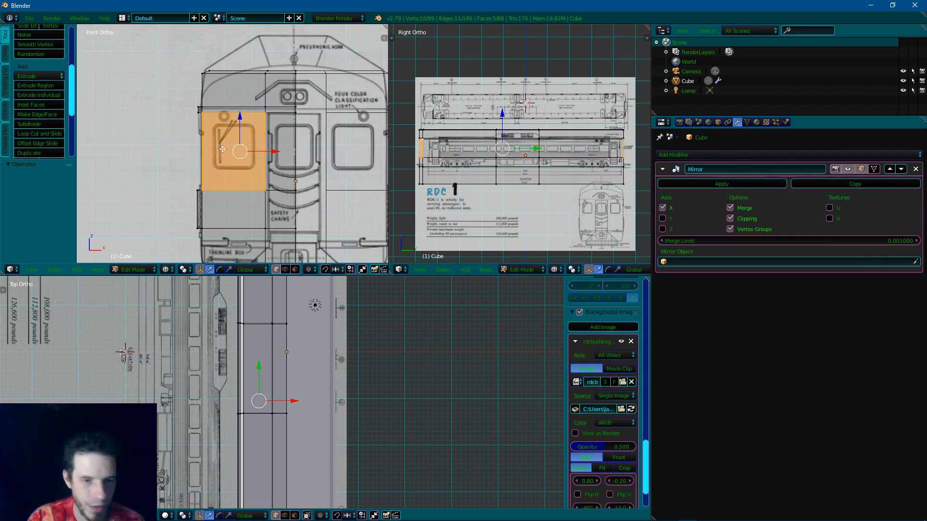
key("ctrl+z")
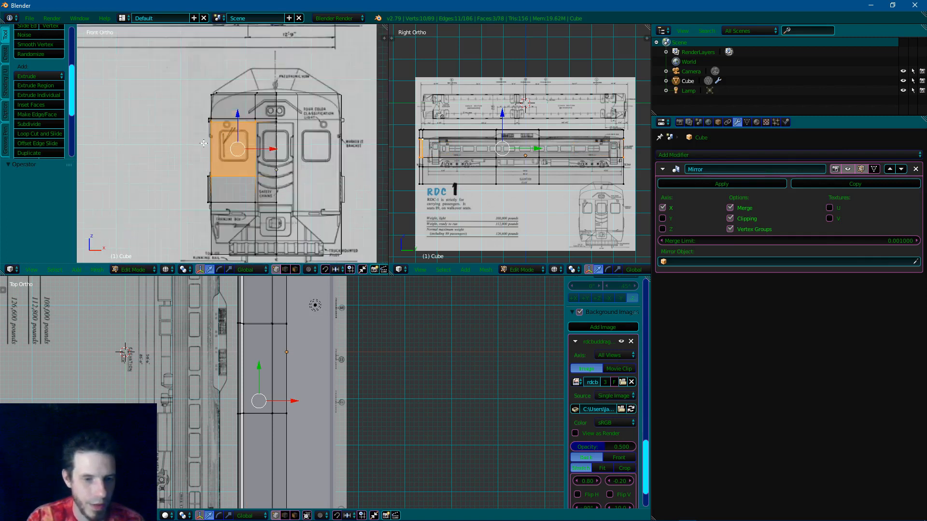
middle_click_drag(222, 148, 214, 147)
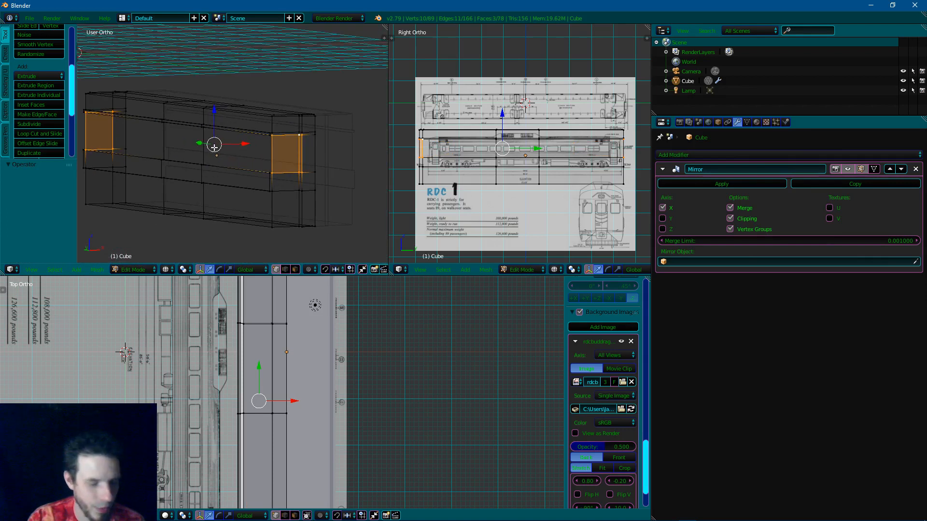
right_click(214, 148, "ctrl")
key("ctrl+z")
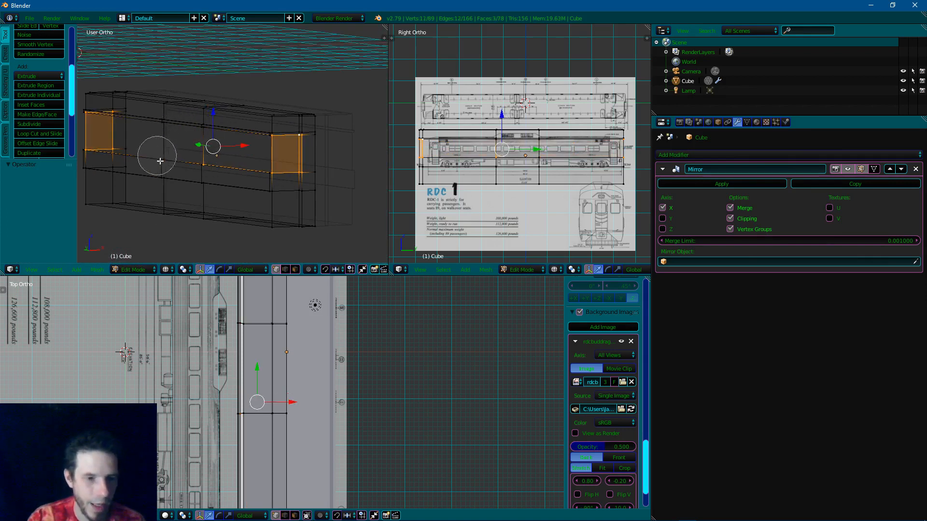
key("KP_7")
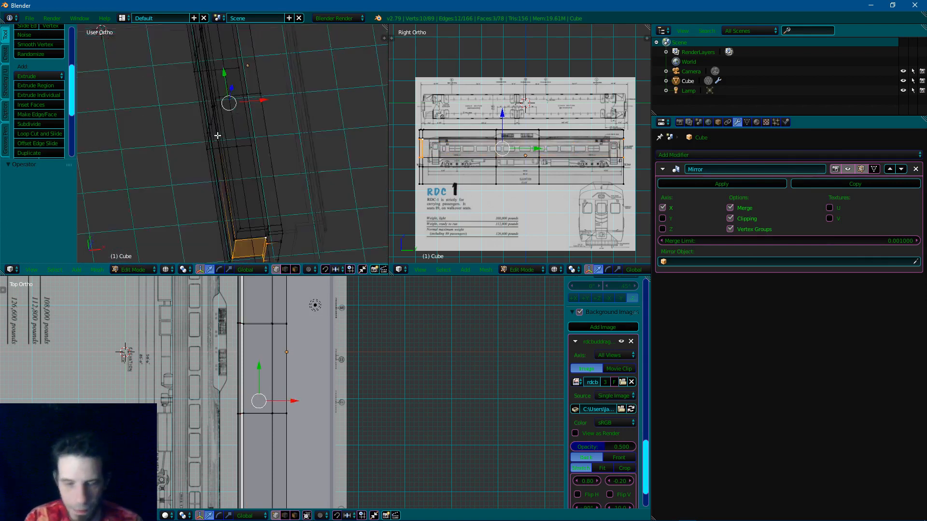
Extrude the selected end-wall window faces in place and scale them to about 0.616, excluding the Y axis
key("KP_1")
scroll(220, 136, "up", 8)
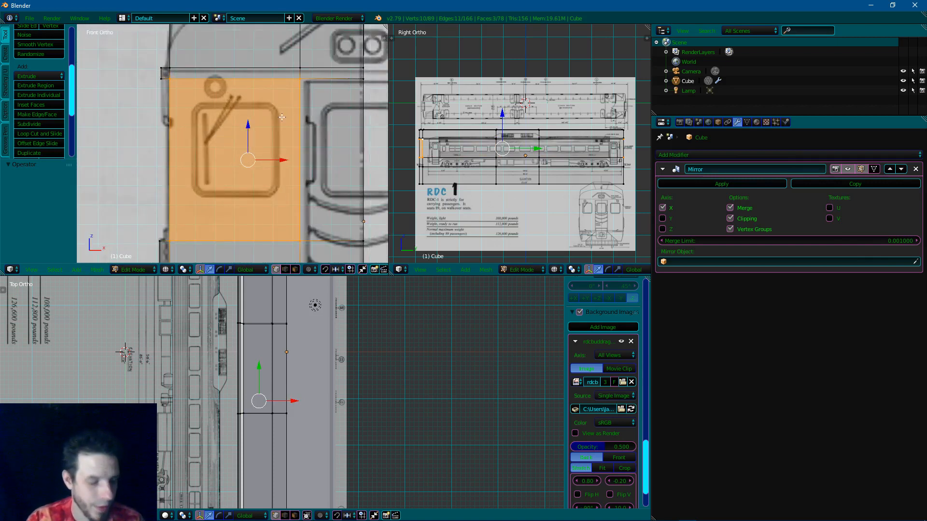
key("e")
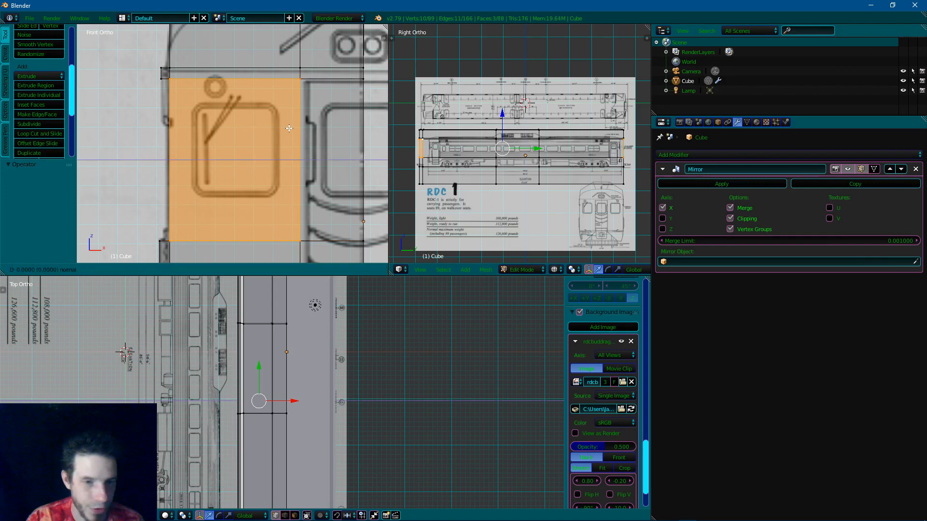
right_click(289, 128)
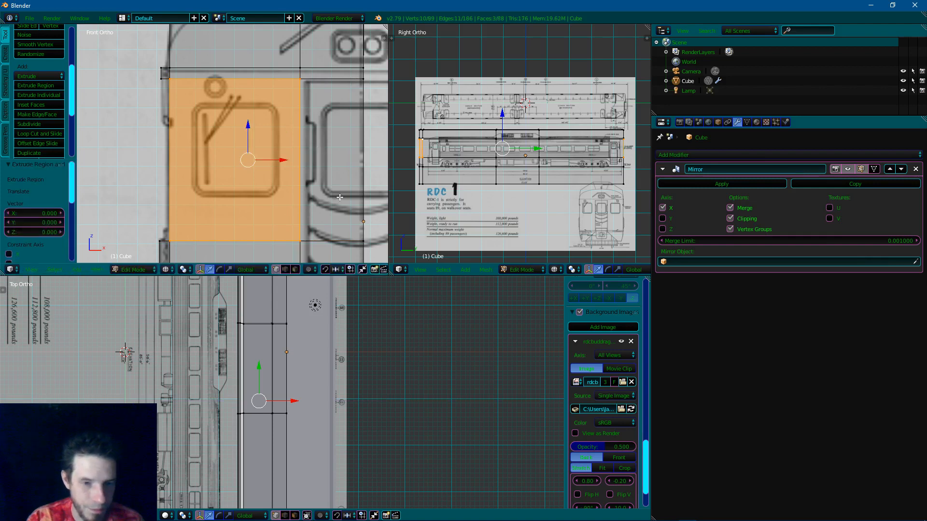
key("s")
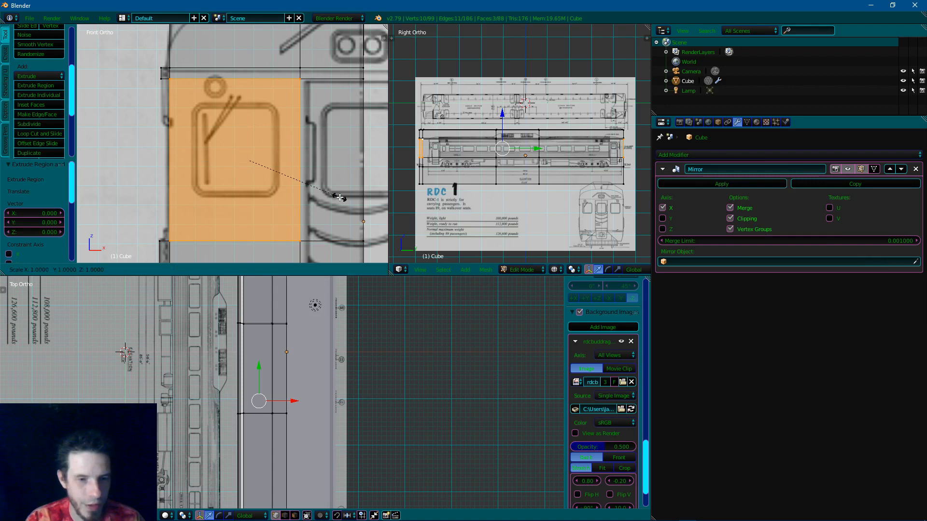
key("shift+y")
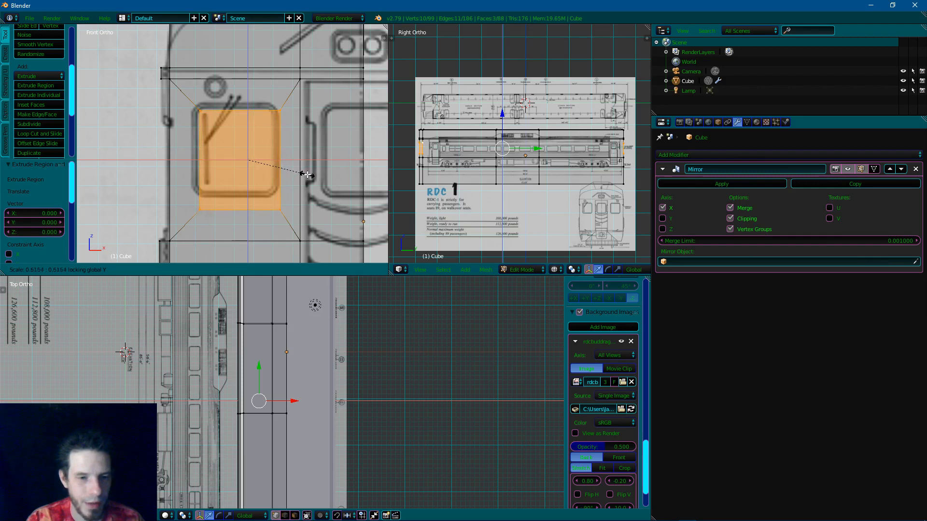
left_click(308, 176)
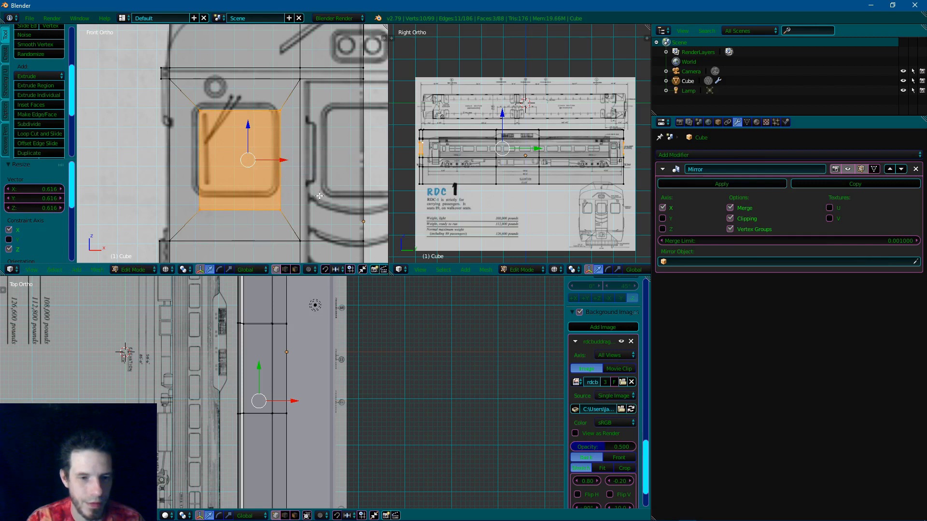
Move the scaled window faces about -0.025 in X and 0.050 in Z onto the blueprint's window outline
key("g")
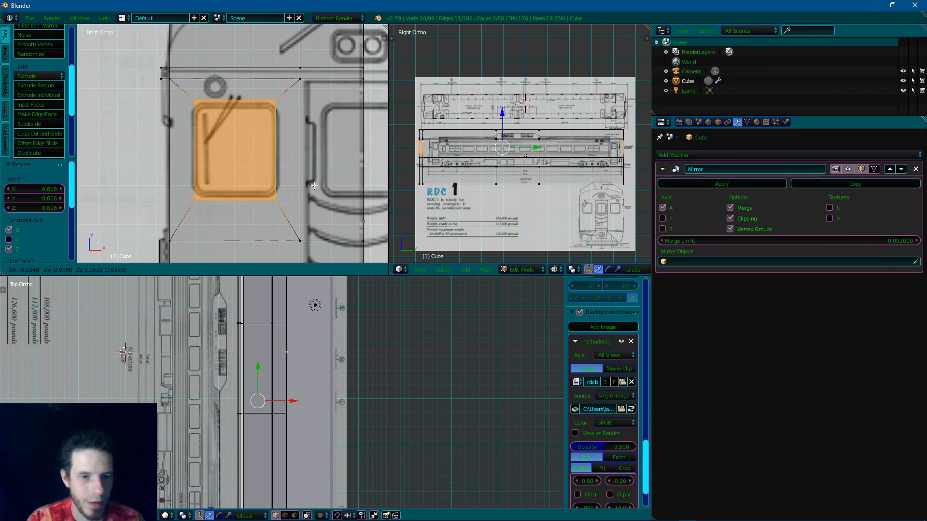
left_click(314, 186)
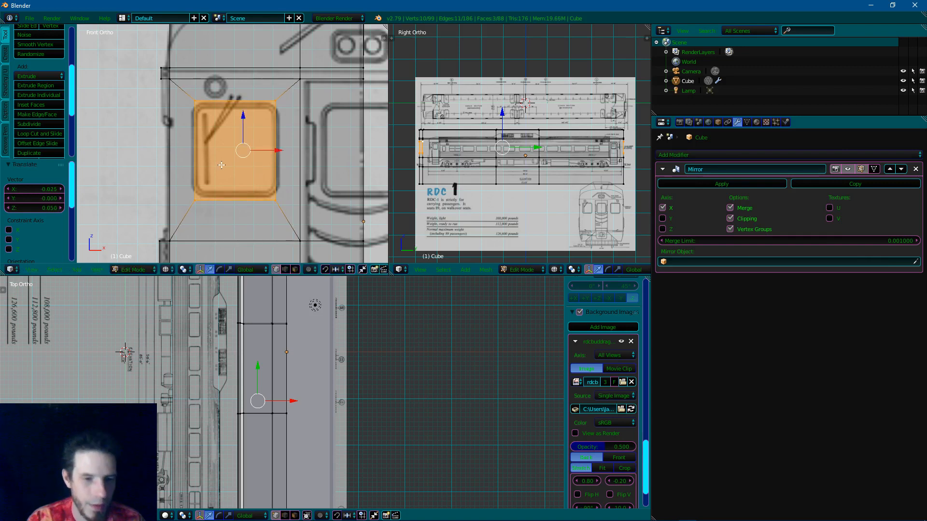
scroll(217, 168, "up", 3)
middle_click_drag(234, 185, 246, 132, "shift")
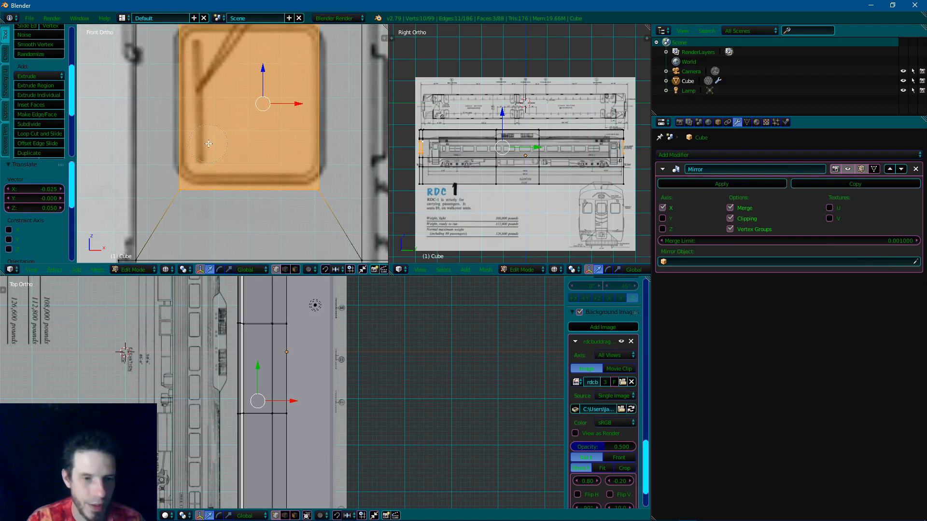
scroll(210, 131, "down", 3)
Keep only the window's left-edge vertices selected, shift them about -0.015 along X, and clear the selection
key("c")
middle_click(281, 81)
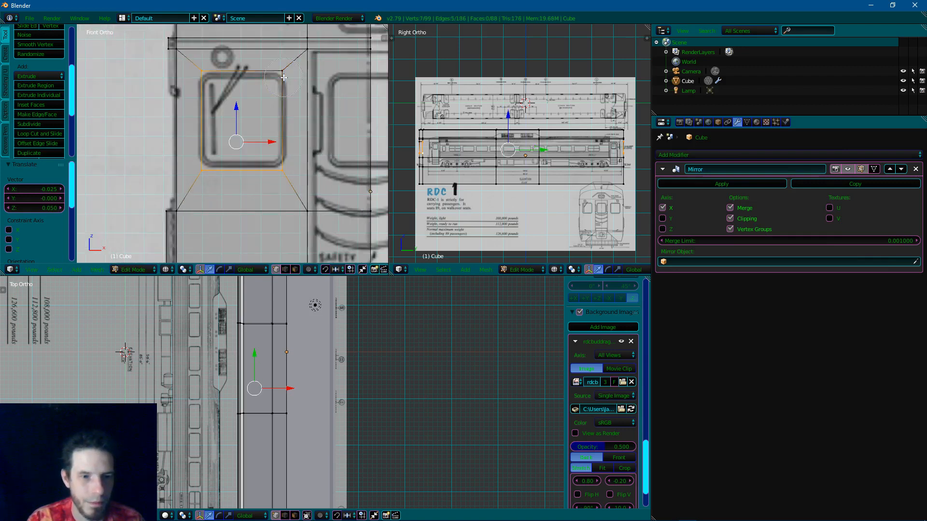
middle_click(271, 161)
right_click(252, 139)
left_click_drag(236, 121, 232, 122)
key("a")
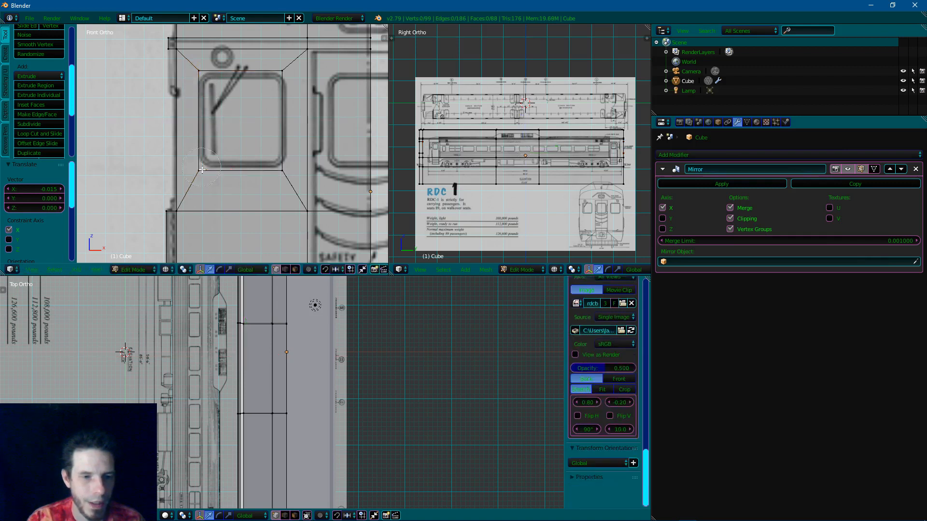
Select the window's right-edge vertices and move them about 0.017 along X to match the blueprint outline
key("c")
left_click(275, 170)
left_click(275, 77)
right_click(278, 85)
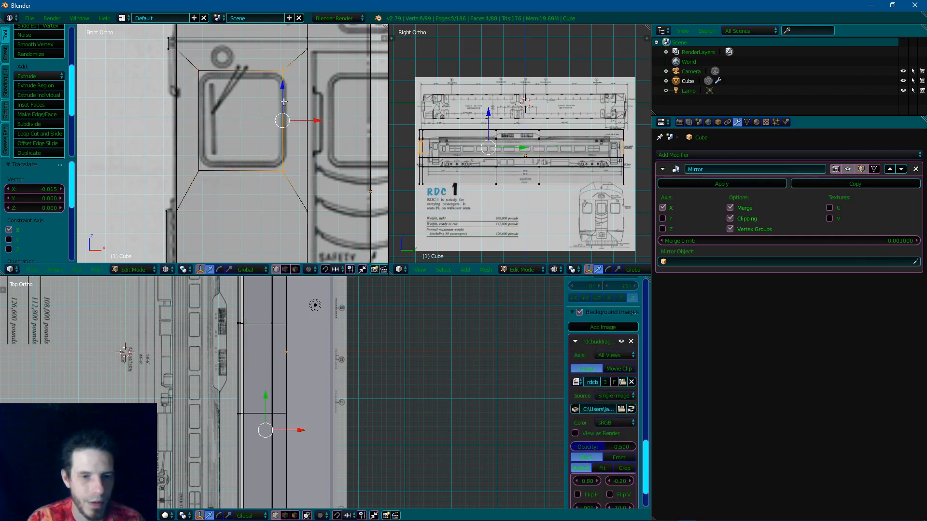
left_click_drag(317, 123, 321, 122)
Select the window's lower-edge vertices and raise them about 0.012 along Z to the blueprint's window frame
key("c")
middle_click(273, 76)
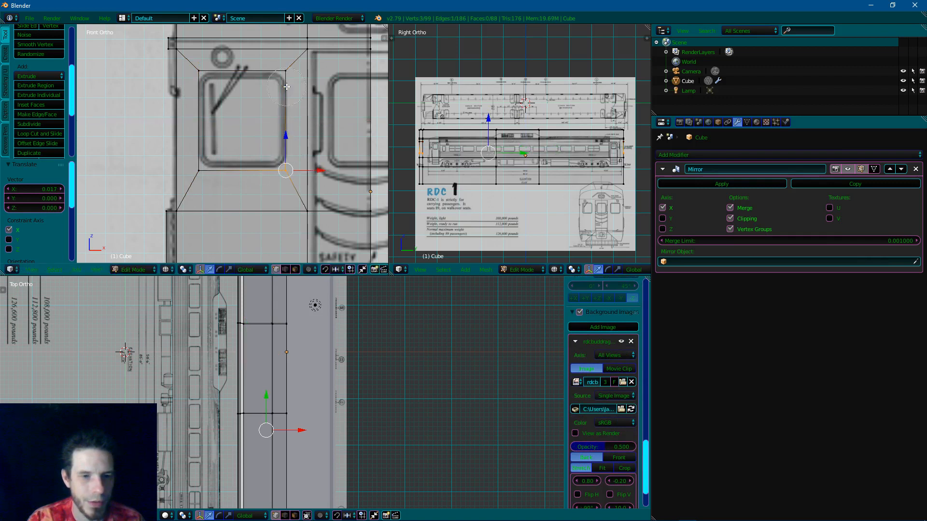
left_click(208, 170)
right_click(208, 169)
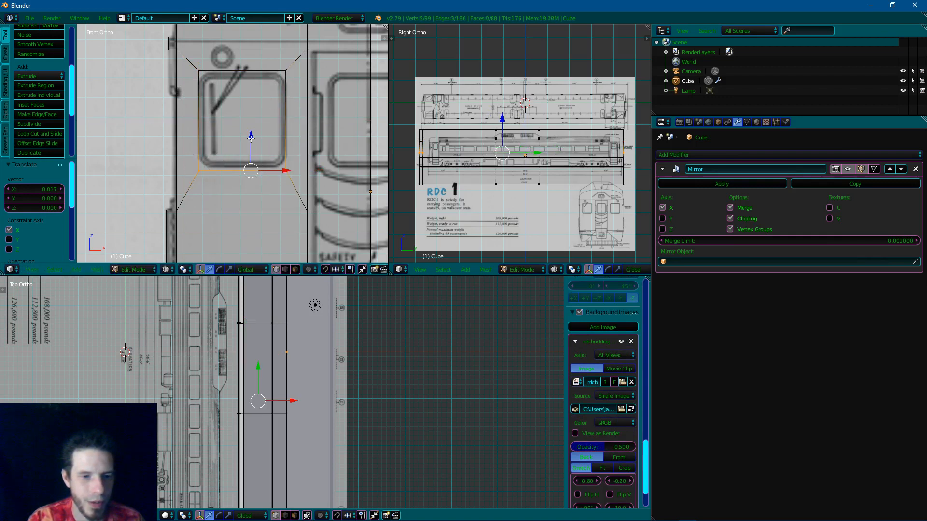
left_click_drag(251, 139, 251, 137)
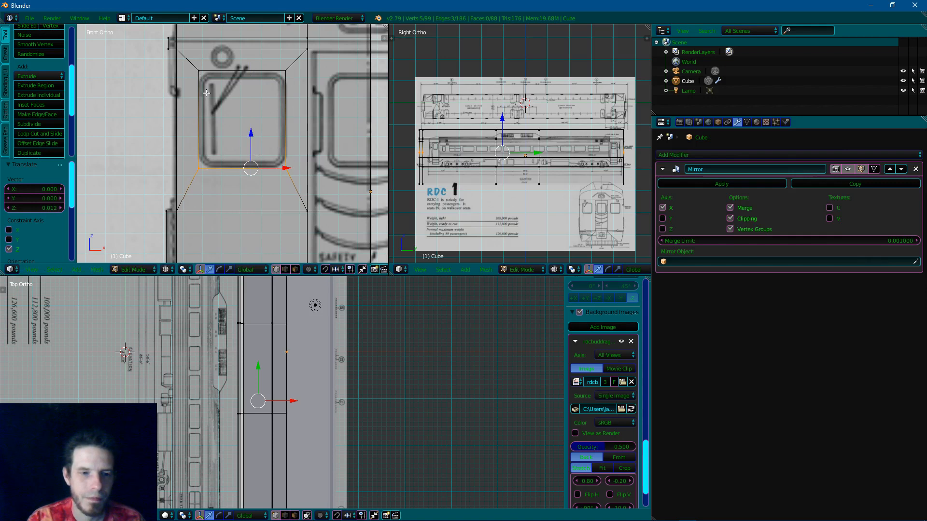
Examine the window's fit against the front blueprint and the car body's solid shape from the front and side
scroll(278, 96, "down", 3)
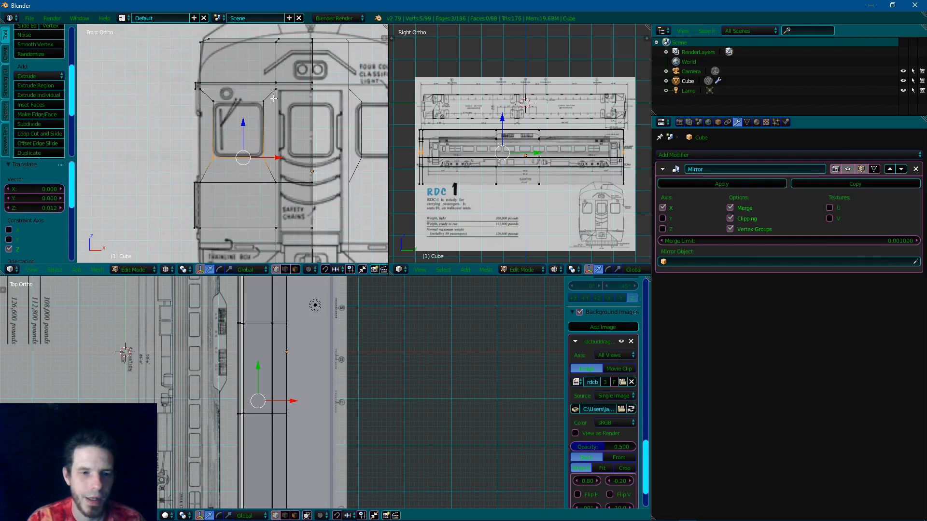
scroll(221, 121, "up", 5)
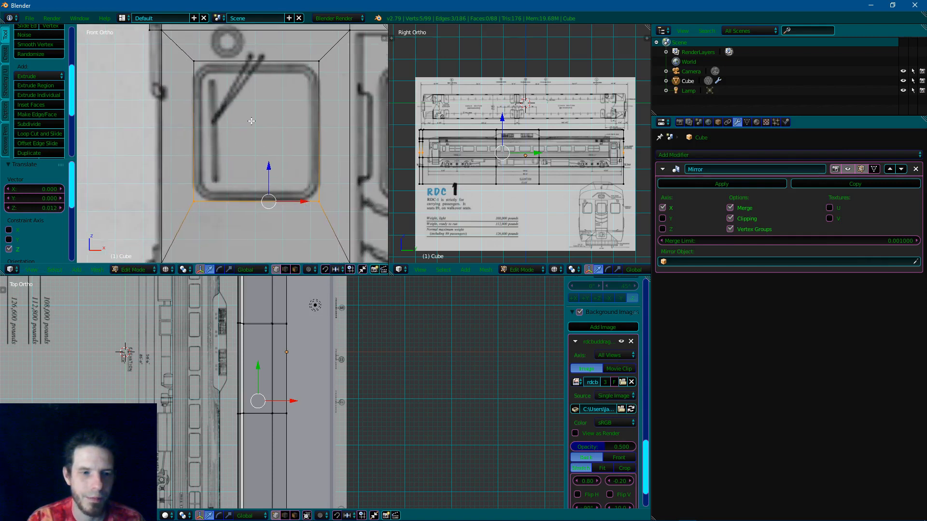
scroll(319, 109, "down", 6)
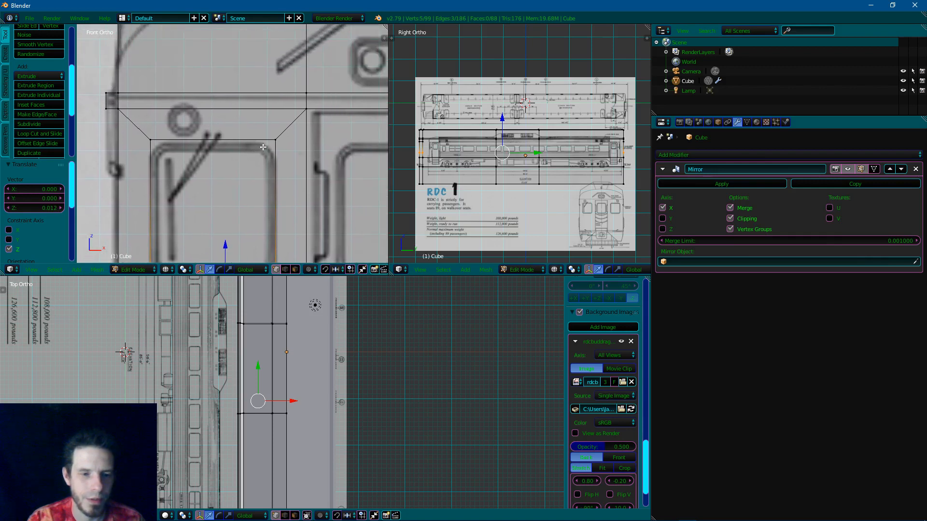
middle_click_drag(229, 169, 319, 141, "shift")
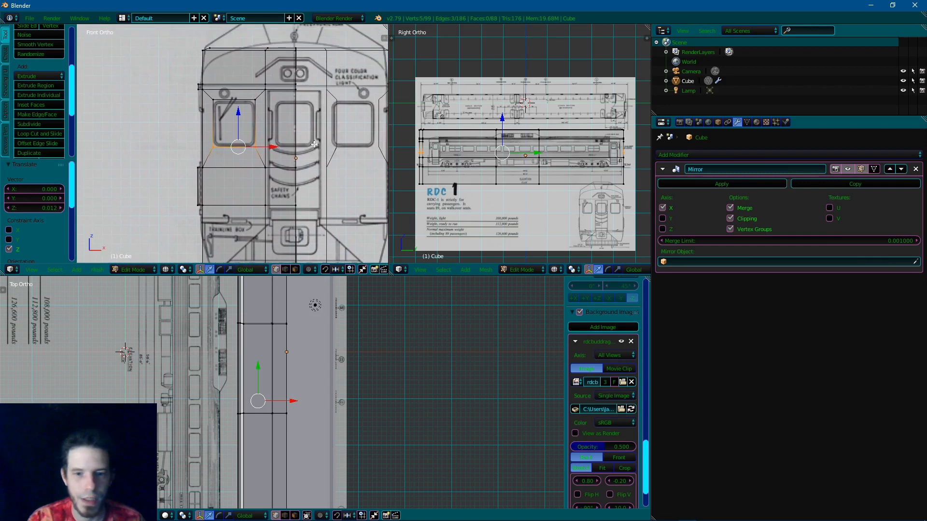
scroll(314, 143, "up", 6)
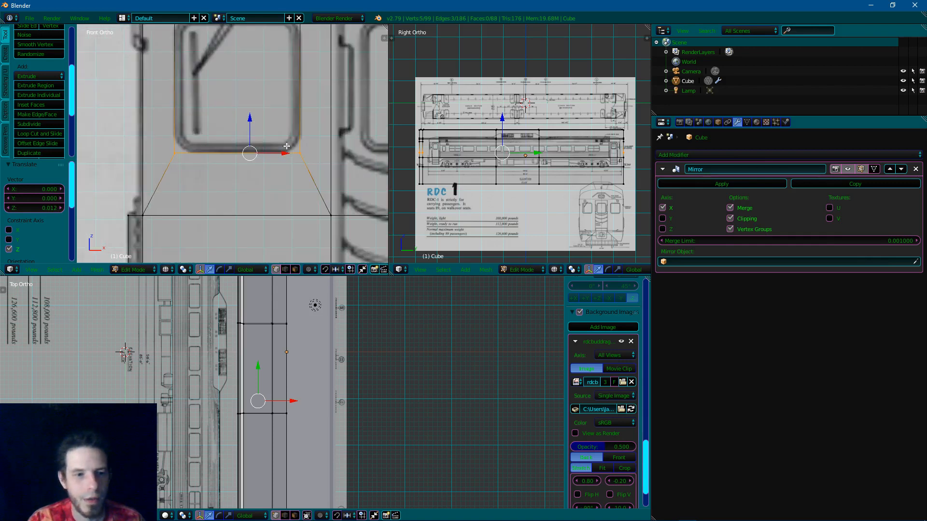
scroll(287, 145, "down", 2)
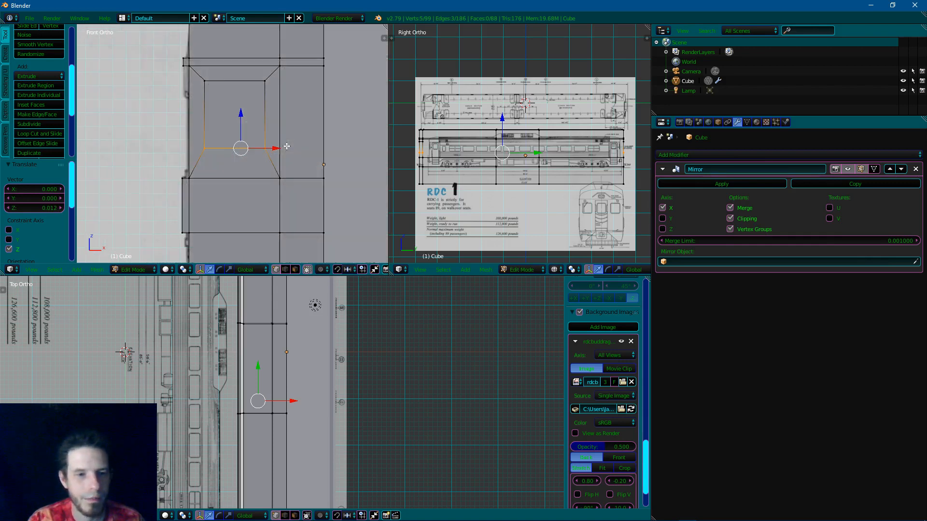
middle_click_drag(158, 122, 224, 126)
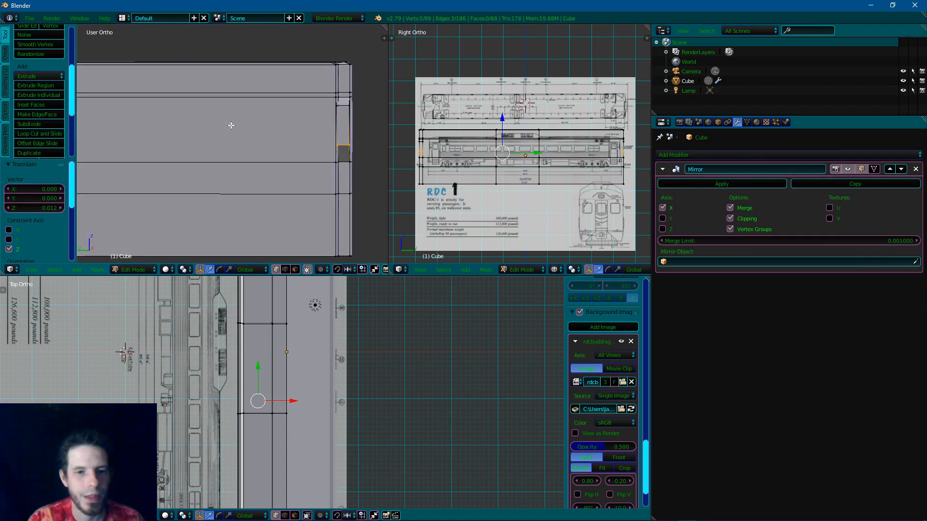
mouse_move(232, 125)
middle_mouse_down()
mouse_move(211, 126)
mouse_move(234, 122)
middle_mouse_up()
key("KP_3")
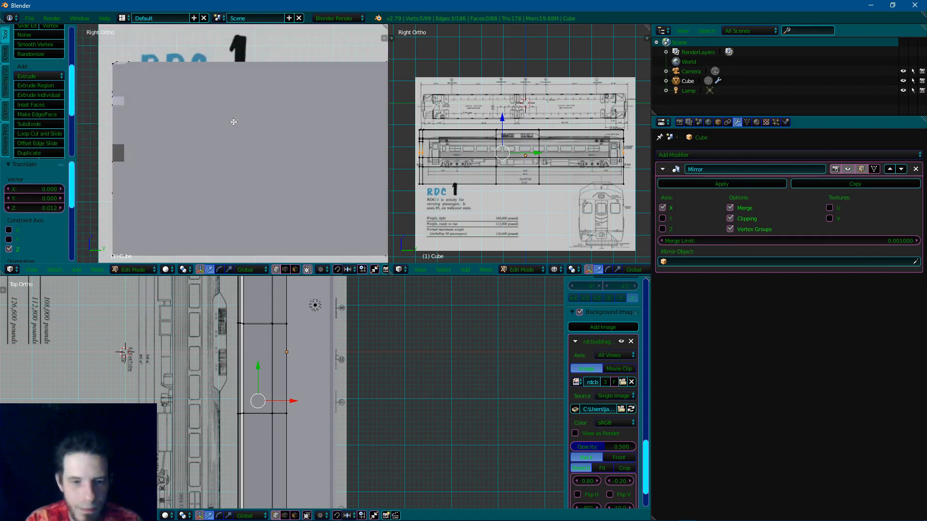
key("KP_1")
key("KP_3")
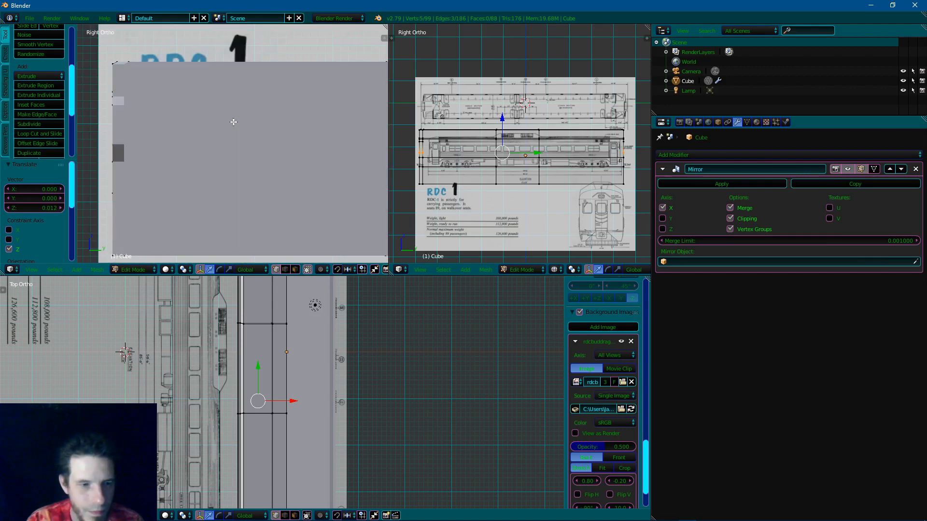
key("KP_1")
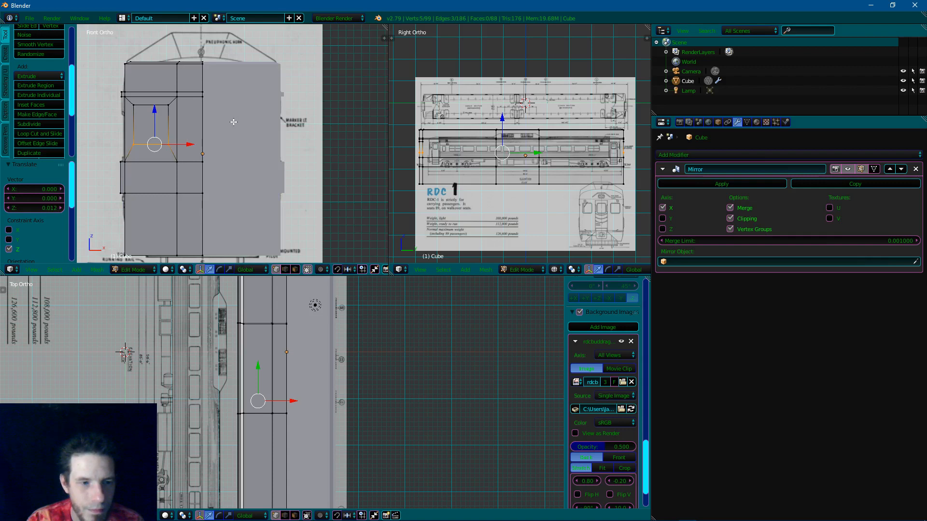
middle_click_drag(234, 122, 255, 118)
scroll(244, 118, "up", 3)
key("KP_1")
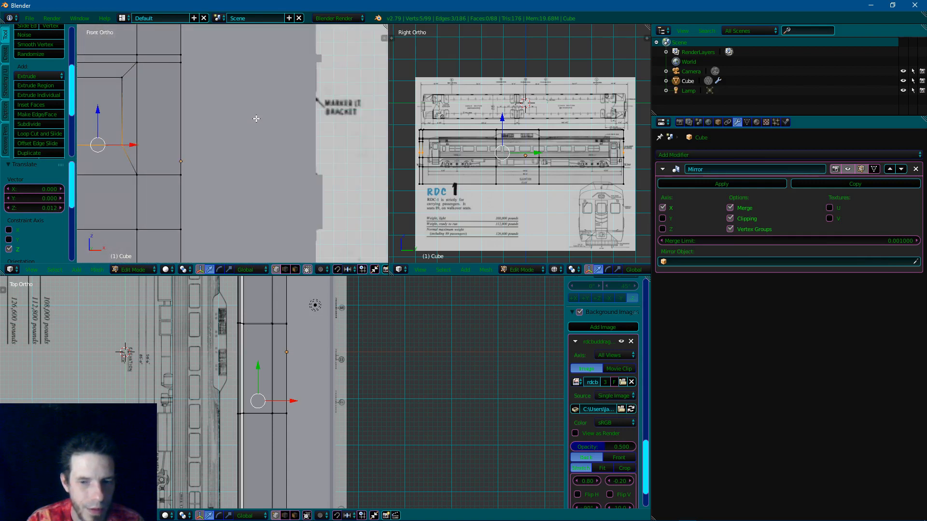
key("z")
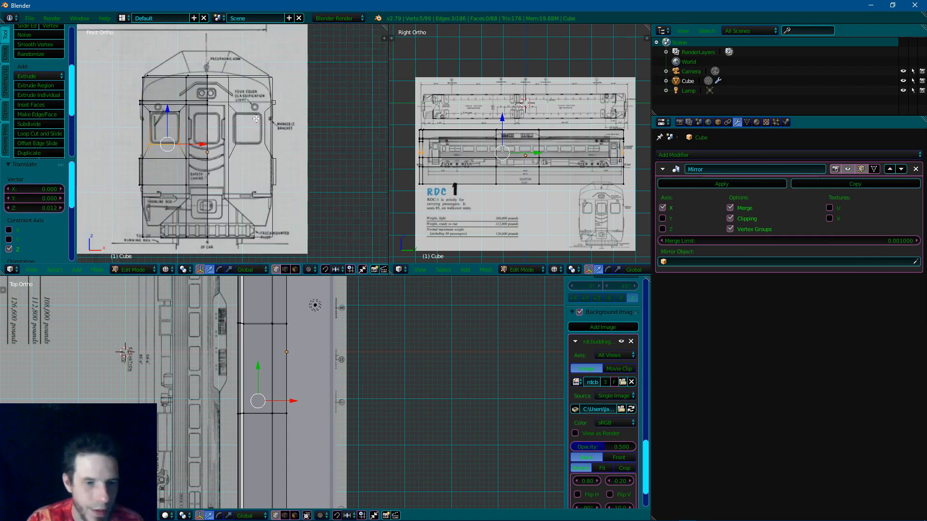
scroll(150, 93, "up", 5)
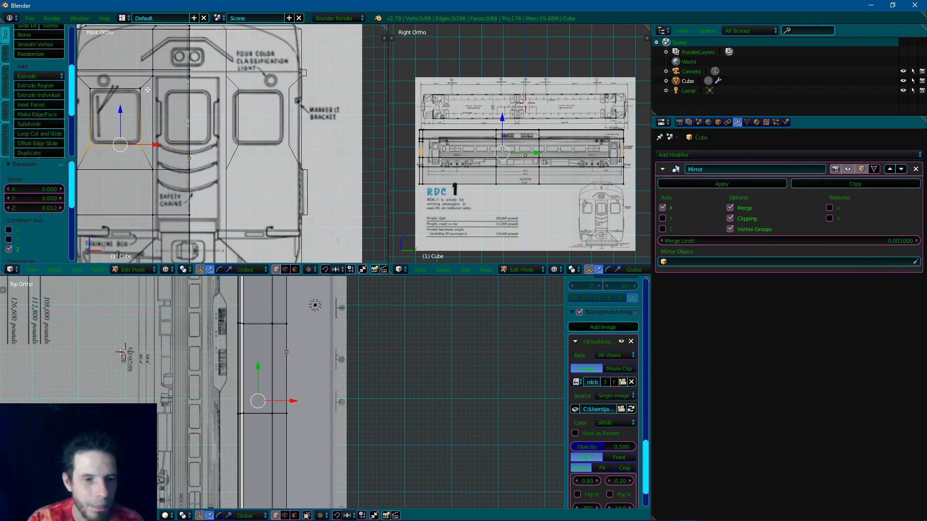
Try deleting the narrow side face along the window's right edge in face mode, and undo the deletion
middle_click_drag(147, 89, 193, 118)
key("z")
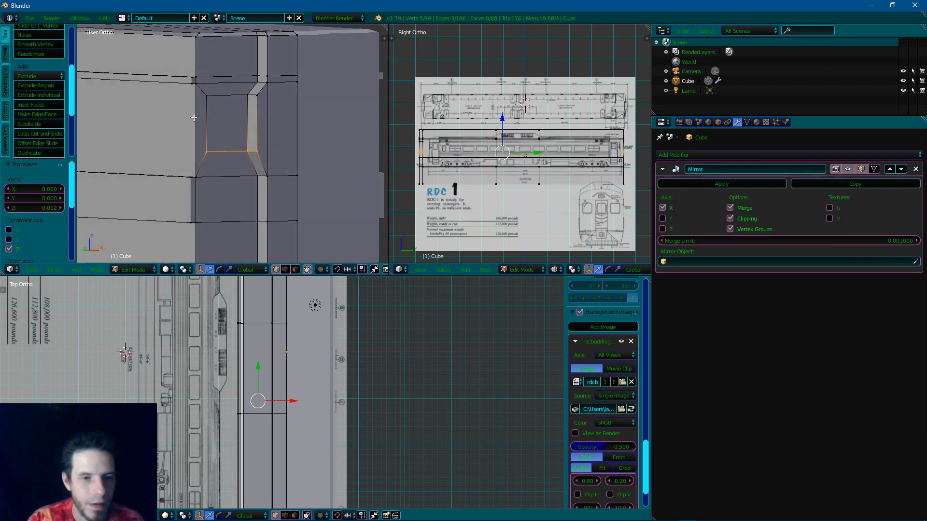
scroll(194, 118, "up", 3)
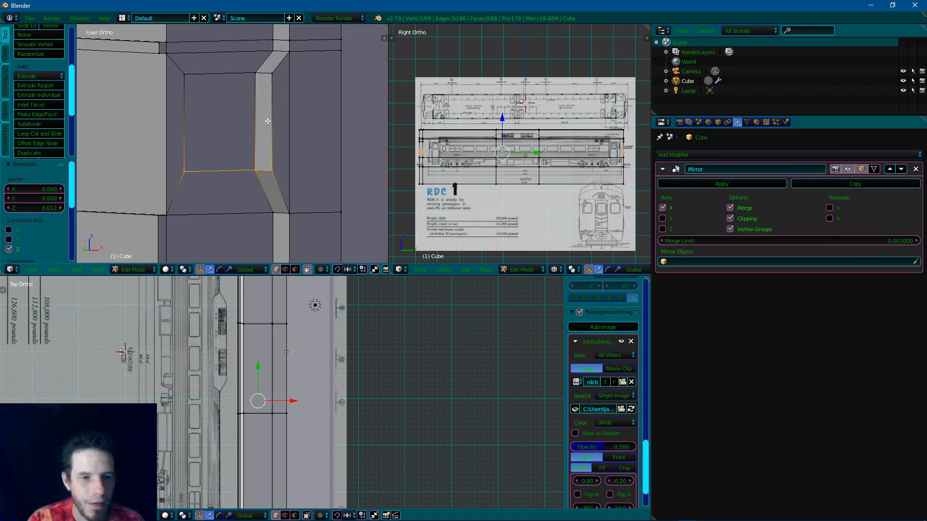
middle_click_drag(263, 118, 240, 135, "shift")
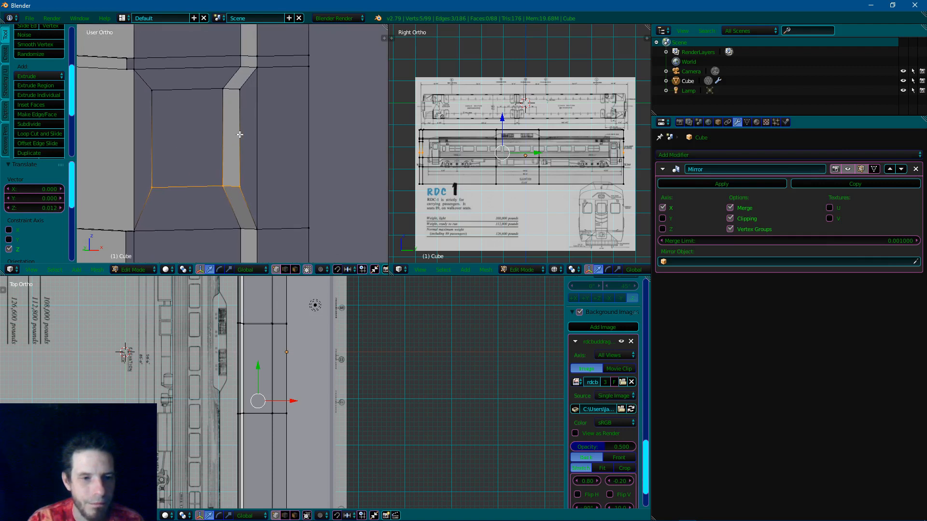
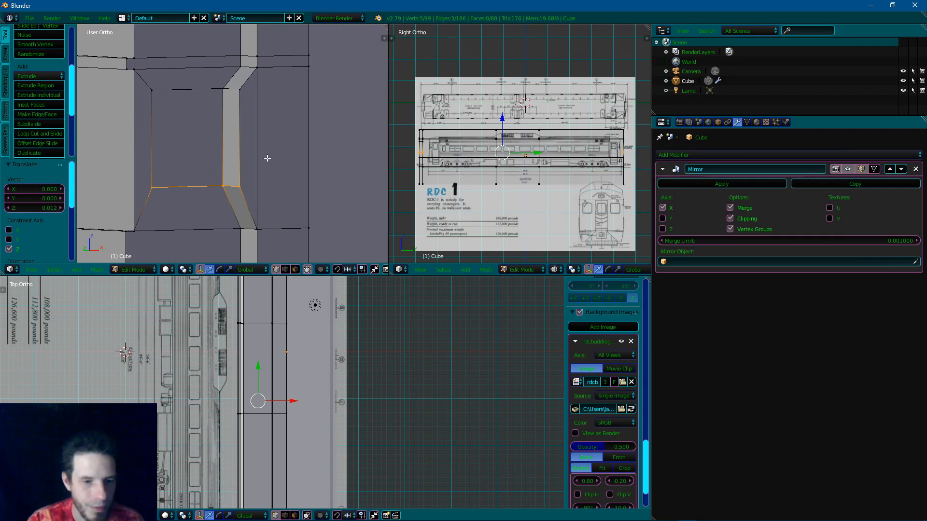
left_click(295, 270)
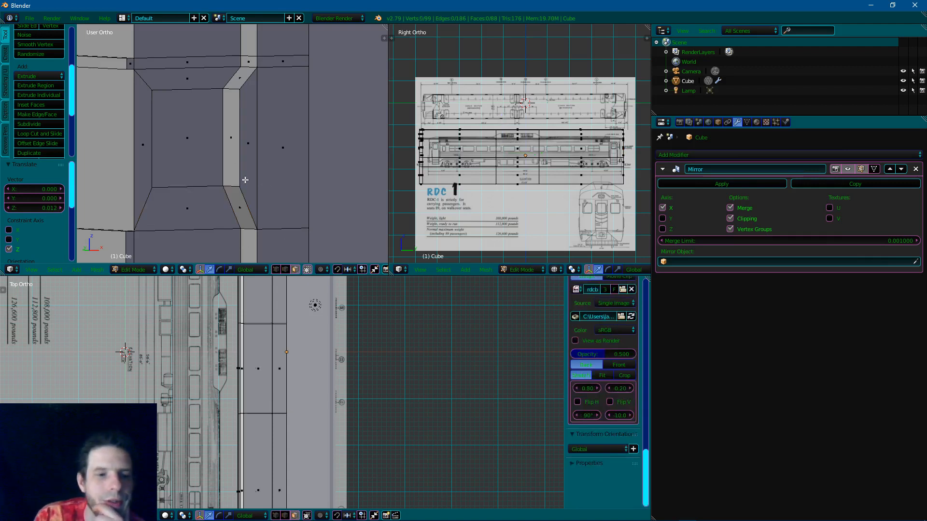
right_click(230, 151)
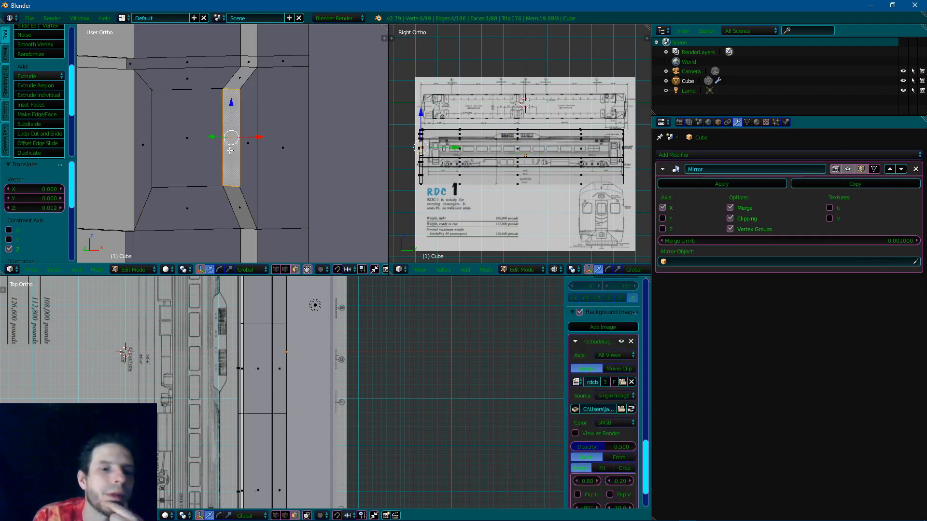
mouse_move(257, 153)
middle_mouse_down()
mouse_move(310, 149)
mouse_move(327, 158)
mouse_move(250, 140)
middle_mouse_up()
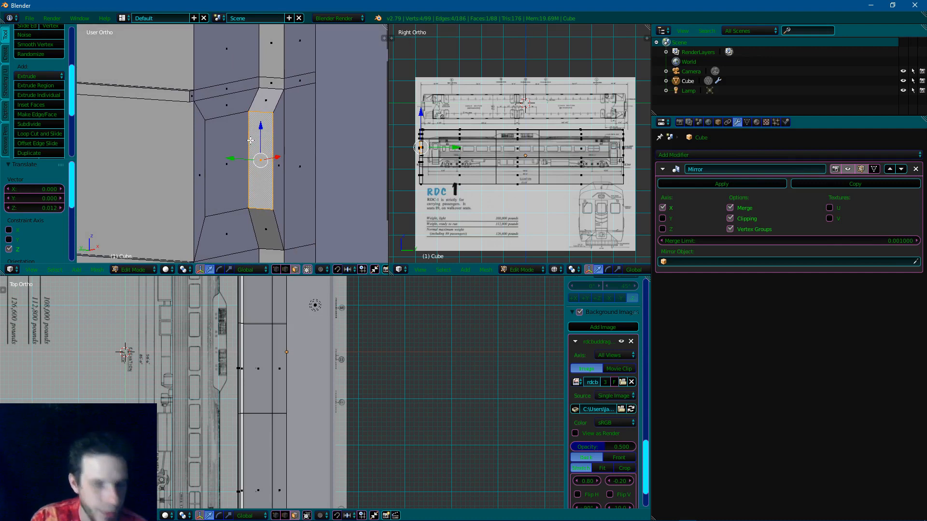
key("x")
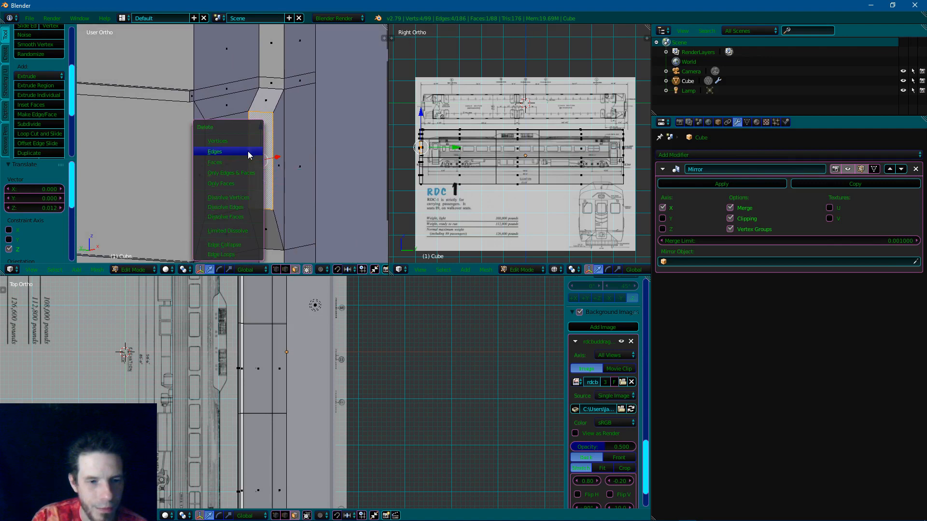
left_click(247, 163)
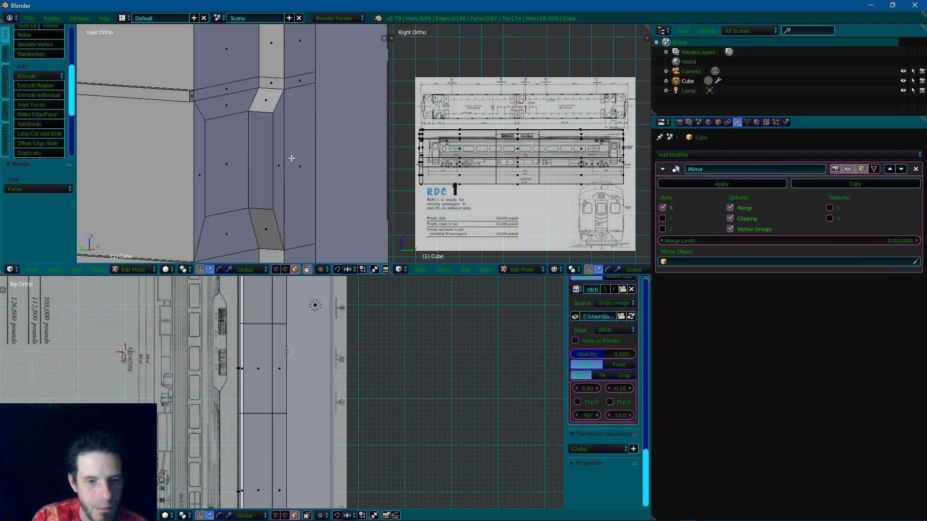
middle_click_drag(305, 158, 282, 157)
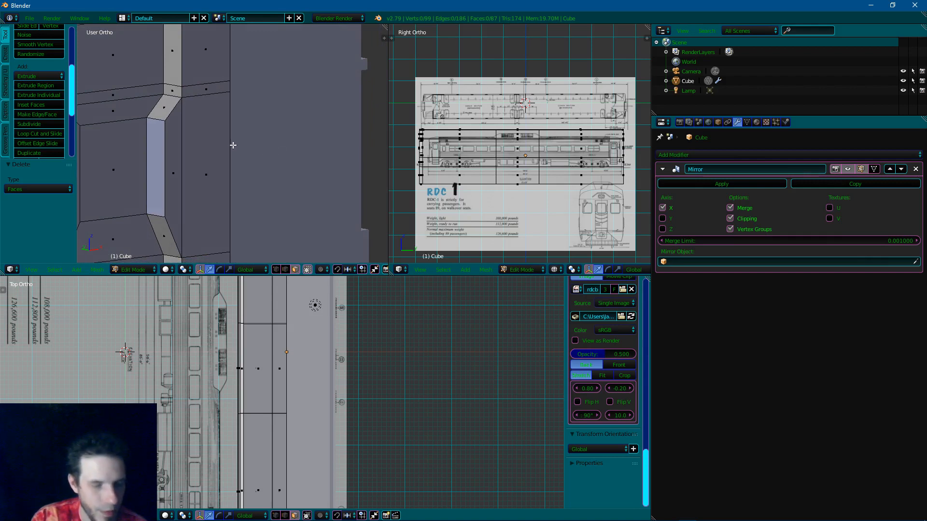
key("ctrl+z")
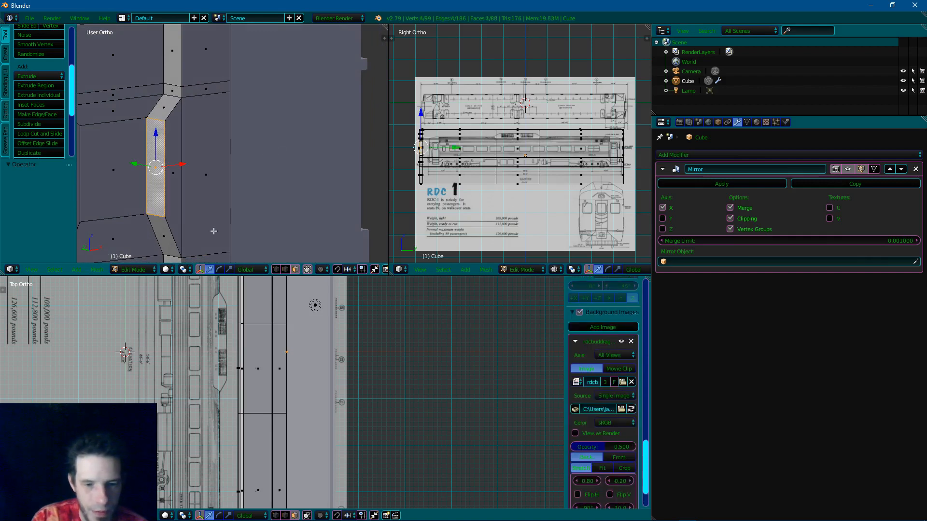
Delete the outer vertical edge of the narrow face beside the window, along with the two short edges at its upper corner
left_click(285, 269)
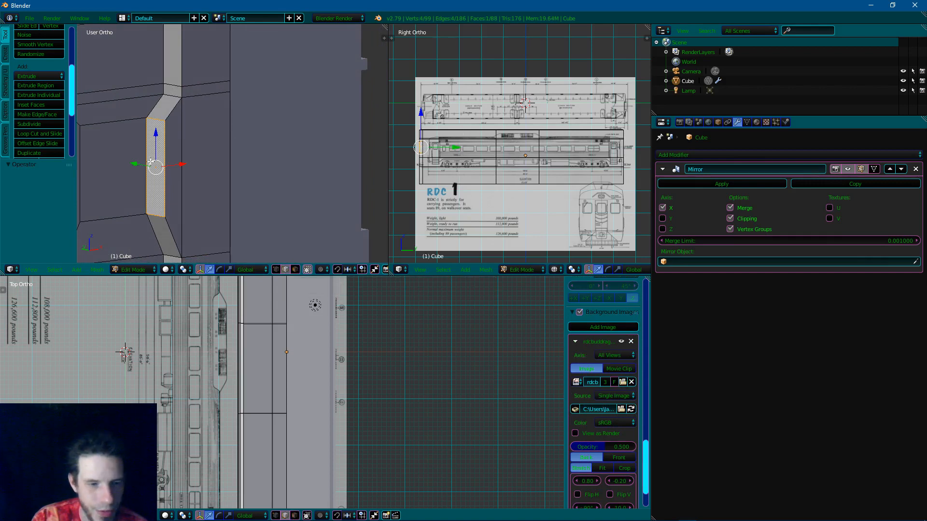
right_click(174, 181)
key("x")
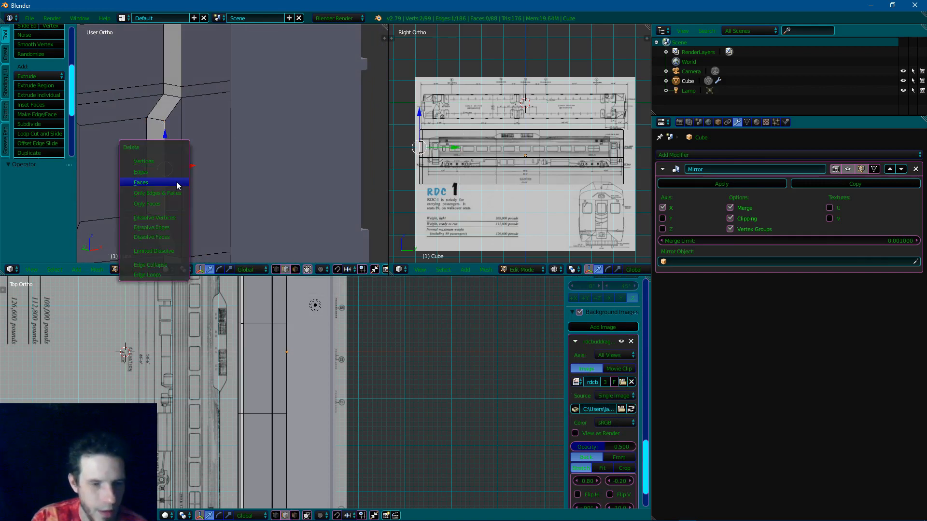
left_click(169, 171)
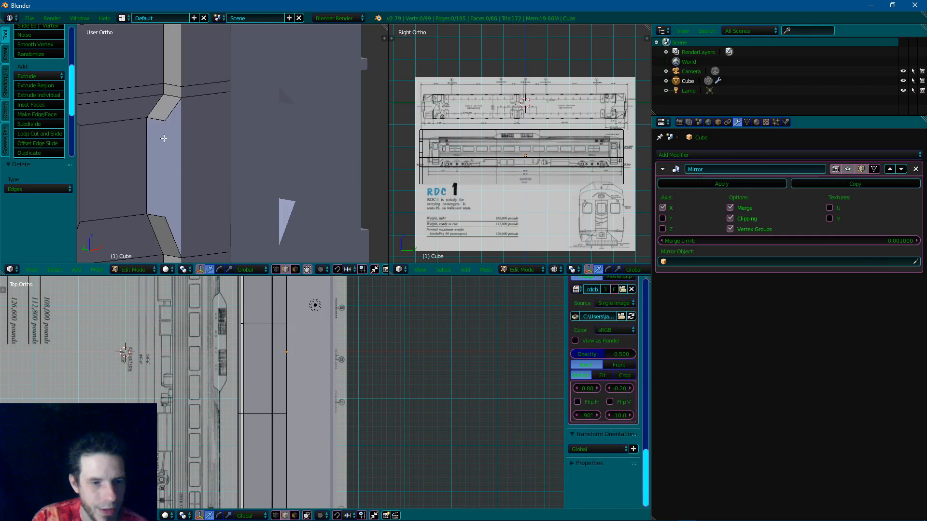
right_click(157, 121)
key("x")
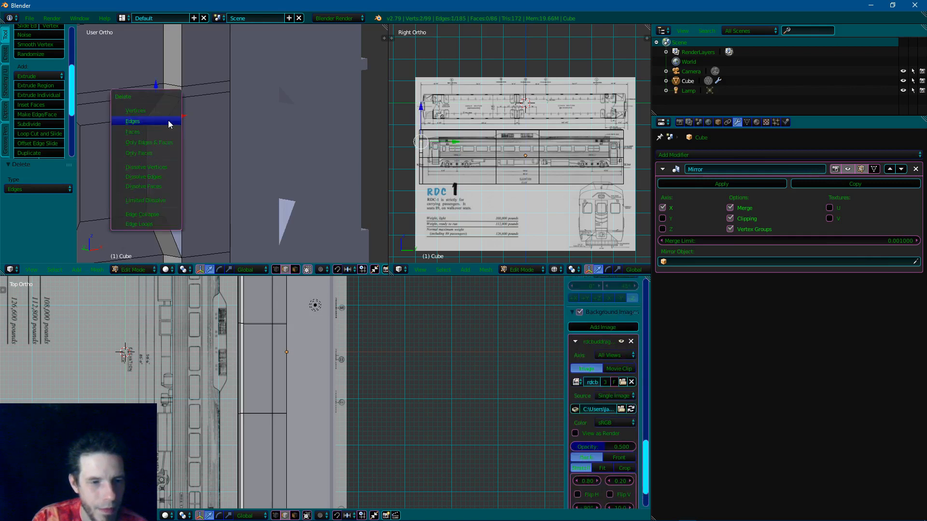
left_click(169, 121)
right_click(171, 119)
key("x")
left_click(172, 121)
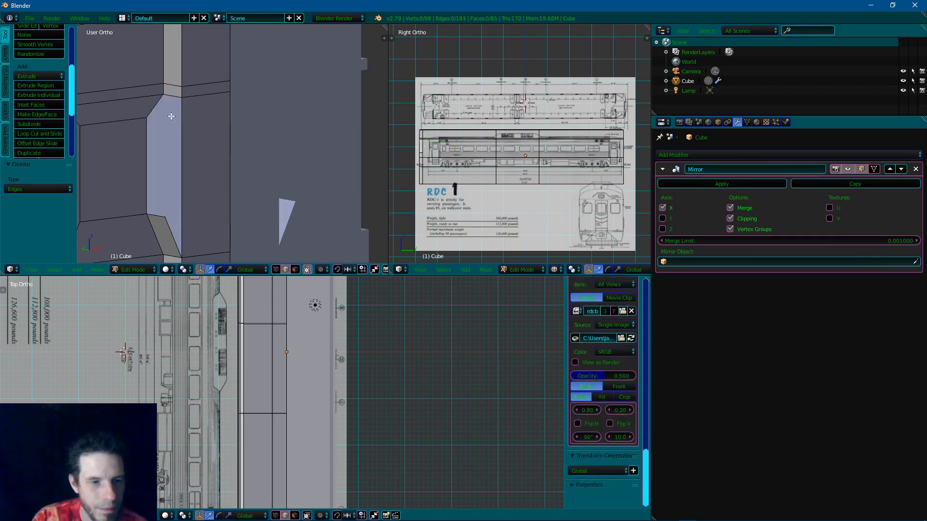
Delete the two short leftover edges at the lower corner of the opening beside the window
right_click(158, 217)
key("x")
left_click(158, 217)
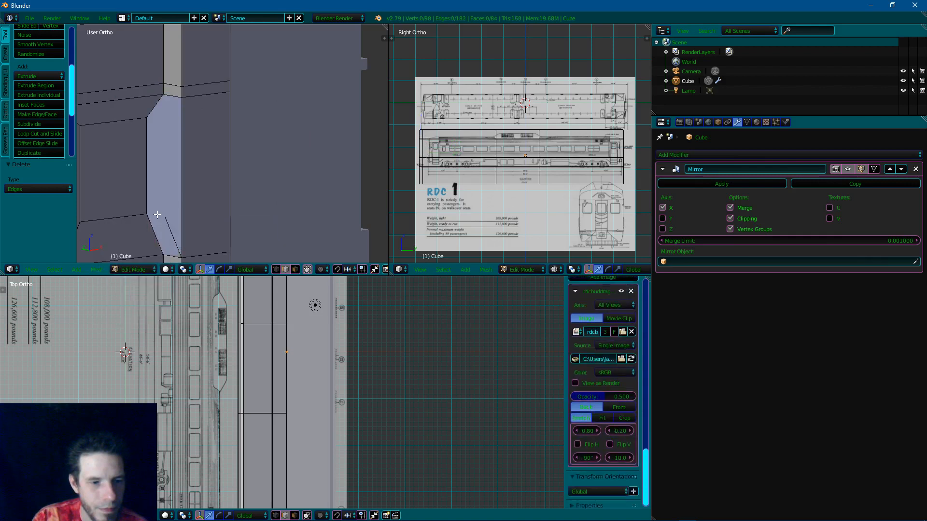
right_click(167, 223)
key("x")
left_click(167, 223)
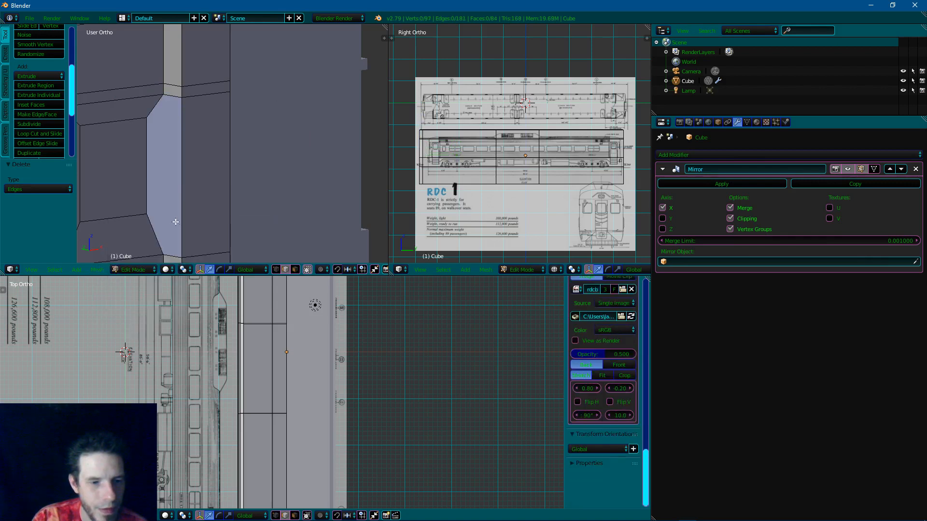
Select the four corner vertices of the tall gap beside the window and fill them with a straight face
left_click(276, 270)
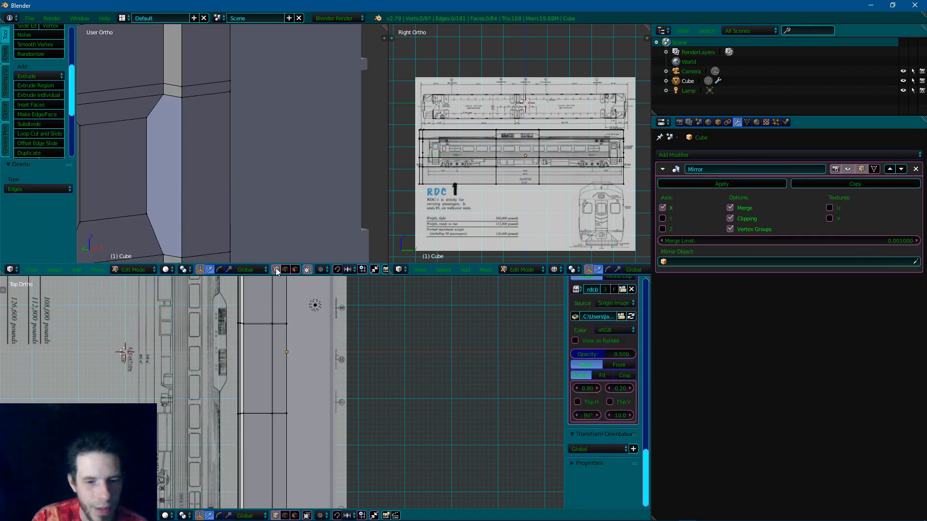
right_click(167, 252)
right_click(164, 98, "shift")
right_click(183, 99, "shift")
right_click(184, 256, "shift")
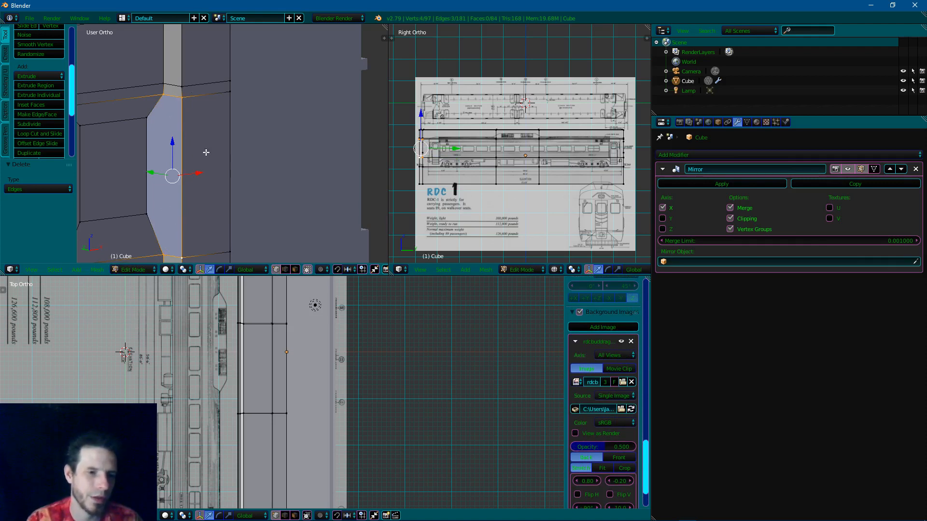
key("f")
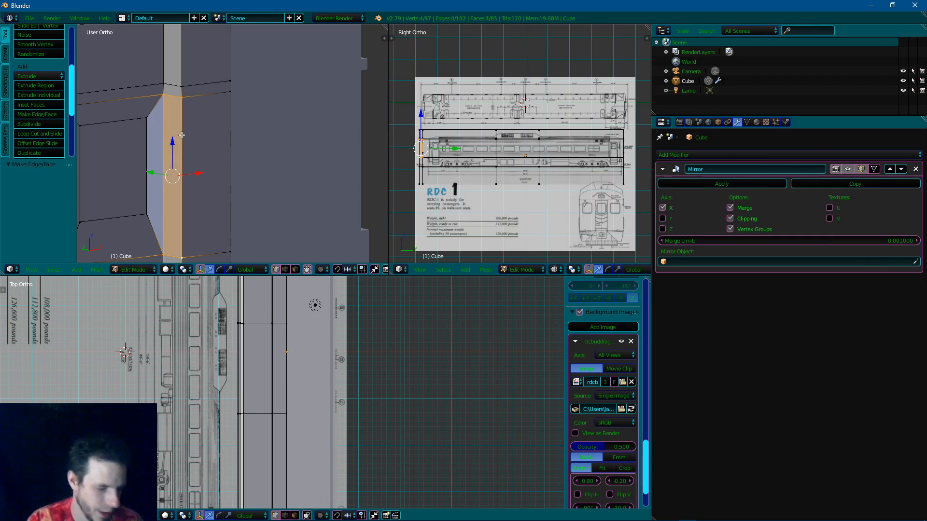
Subdivide the new face's inner vertical edge, on the window side, twice with one cut each
middle_click_drag(209, 146, 295, 126)
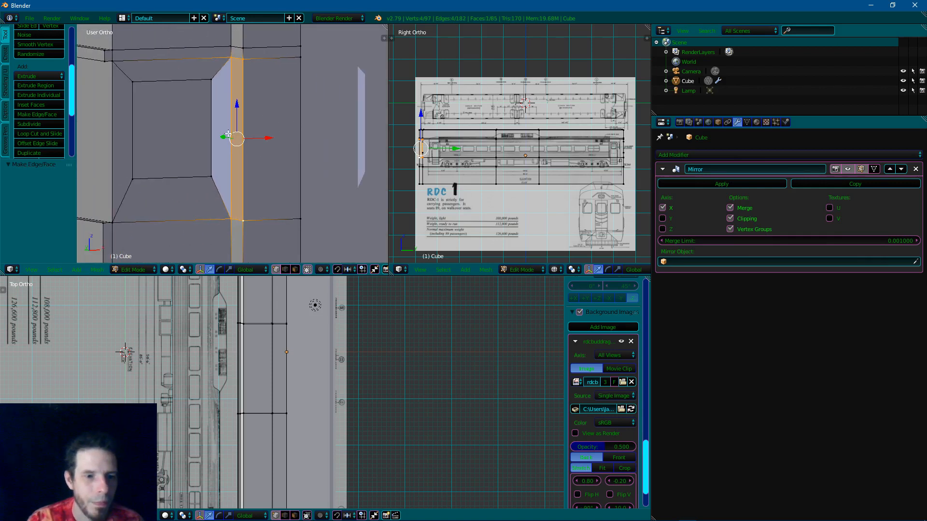
right_click(228, 215)
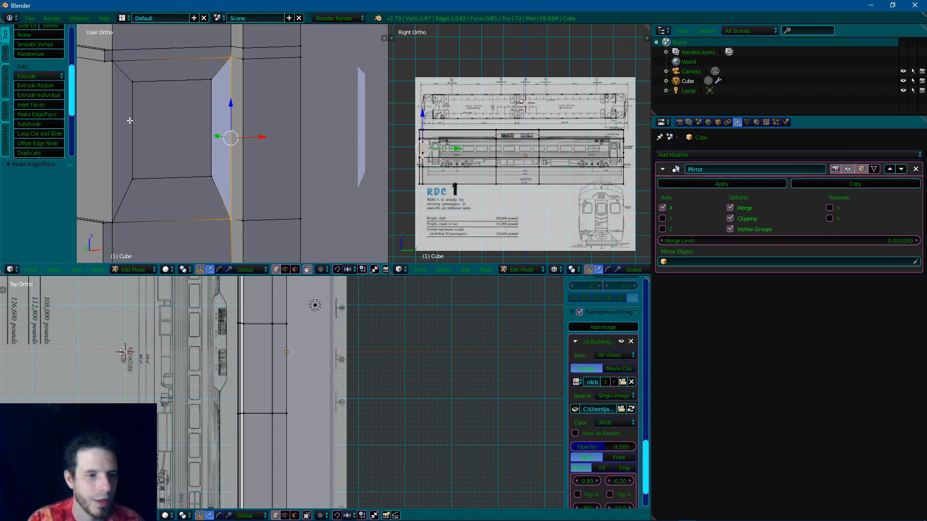
left_click(46, 124)
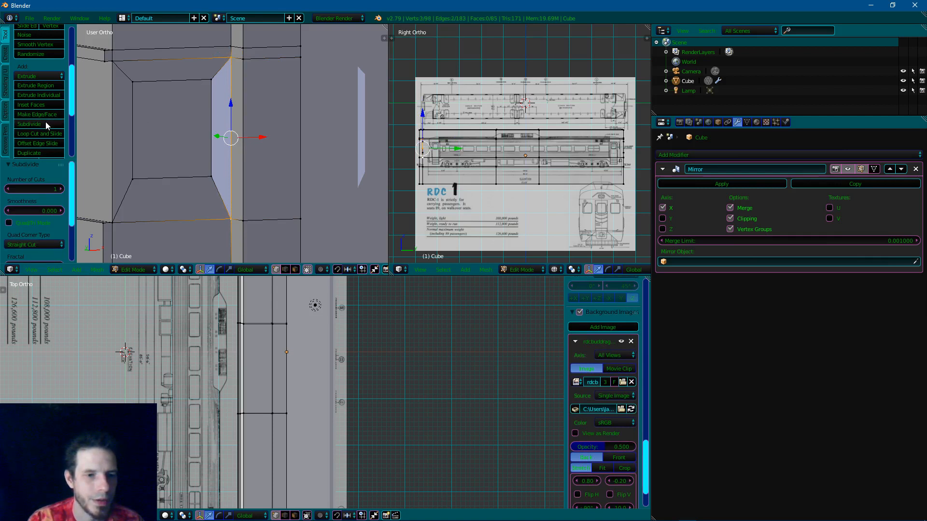
left_click(45, 123)
Select the middle vertex of the subdivided vertical edge and delete it, keeping the upper and lower added vertices
right_click(233, 97)
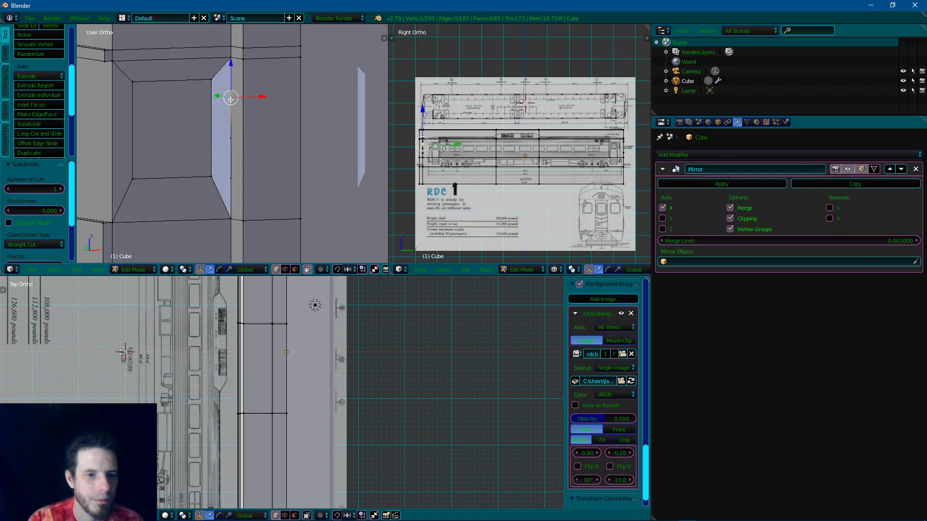
right_click(228, 138)
right_click(231, 179)
right_click(232, 144)
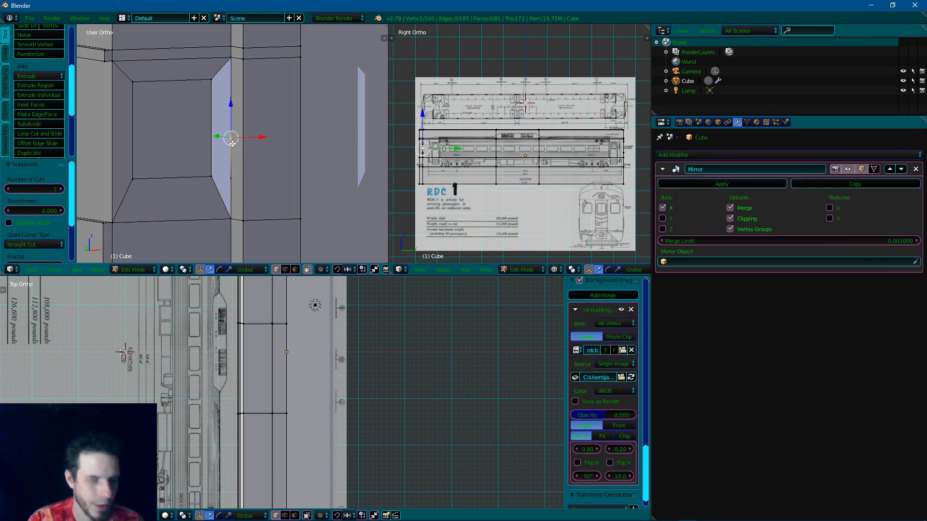
key("x")
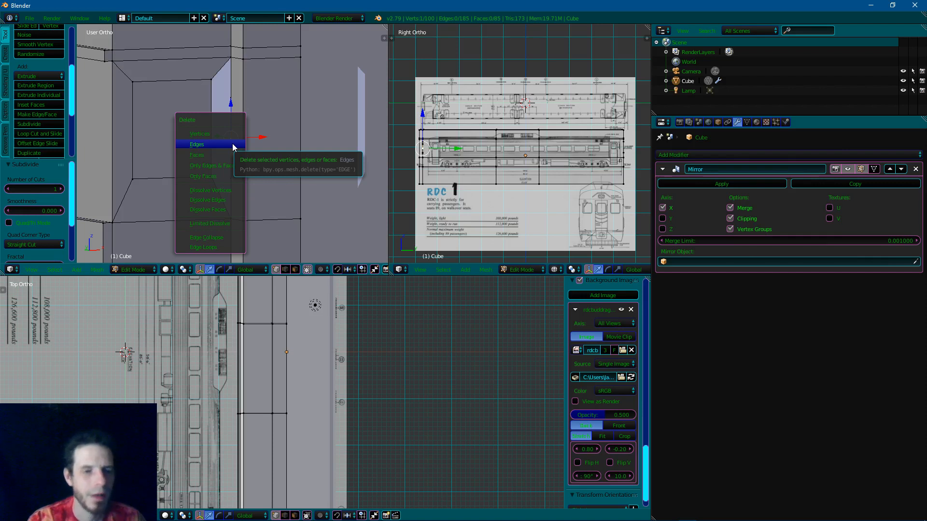
left_click(233, 134)
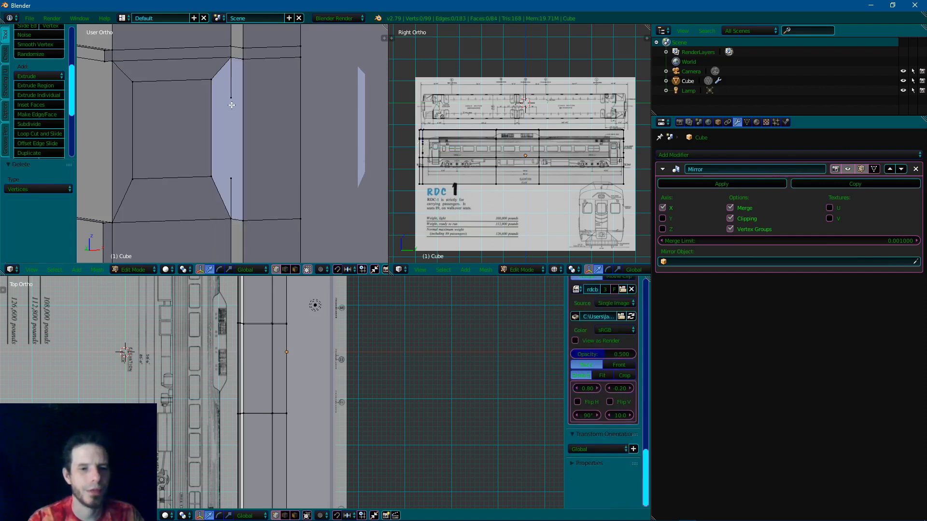
Select the two remaining added vertices plus the gap's corner vertices and fill them with a single six-sided face
left_click(231, 97)
left_click(231, 179, "shift")
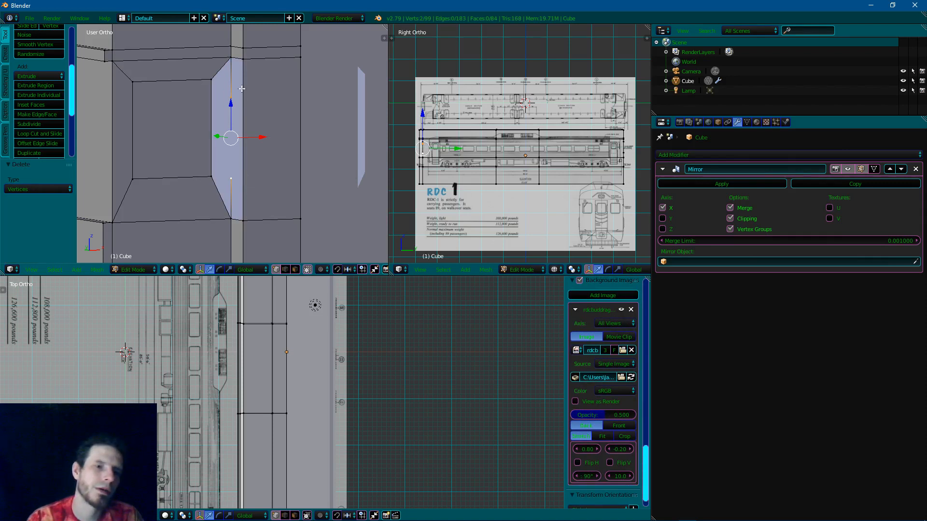
left_click(244, 65, "shift")
left_click(240, 221, "shift")
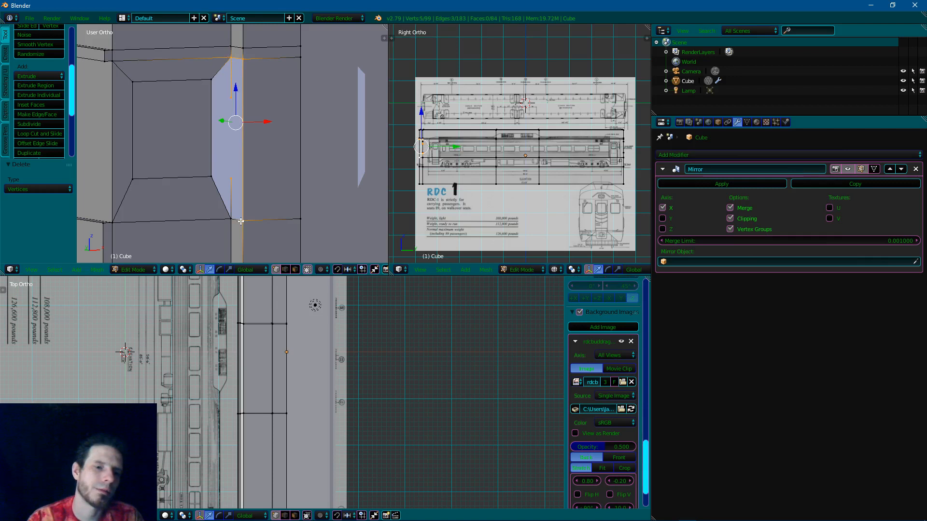
key("f")
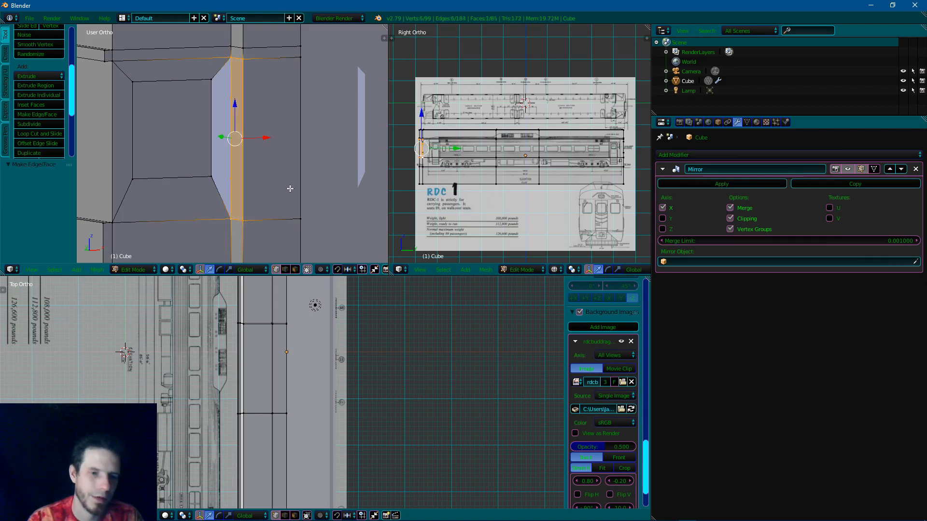
Select the upper added vertex on the vertical edge and examine the body corner around it in wireframe from above
key("z")
middle_click_drag(278, 174, 304, 173)
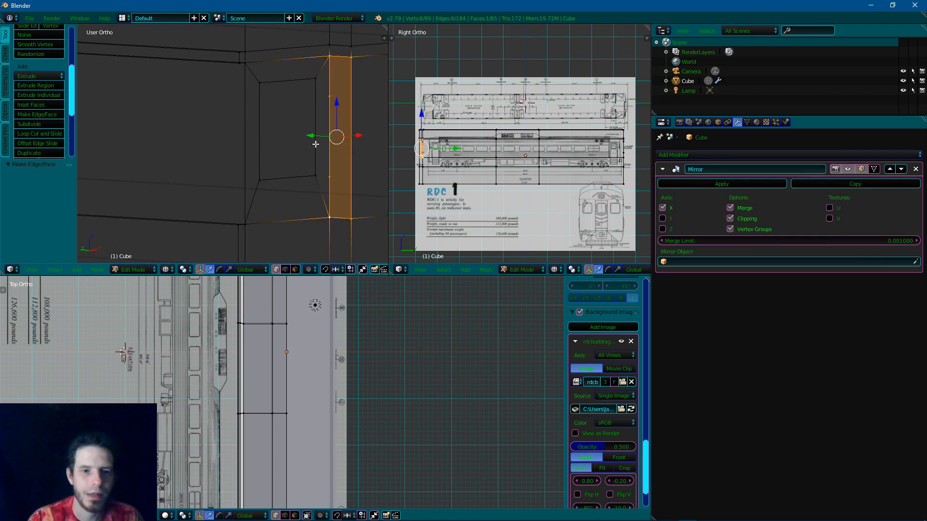
right_click(326, 96)
middle_click_drag(338, 143, 291, 136)
key("KP_7")
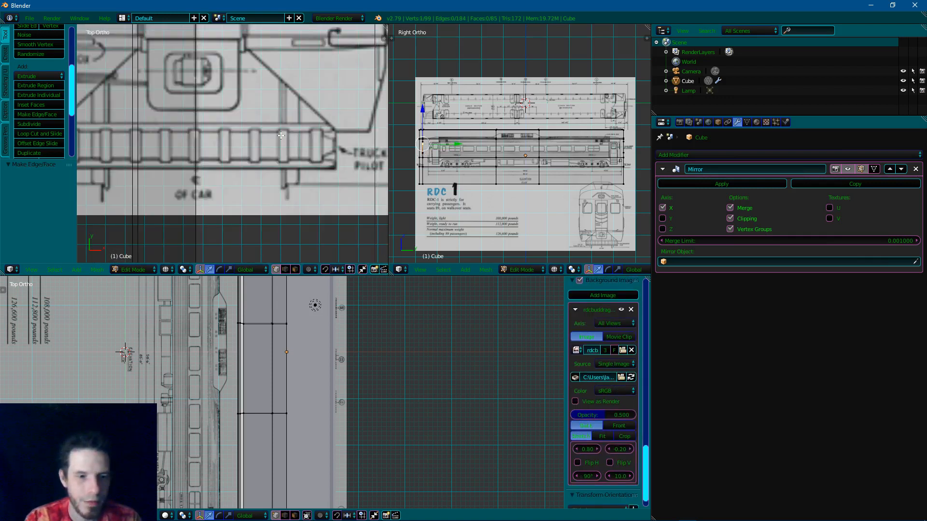
scroll(291, 136, "down", 8)
middle_click_drag(236, 176, 298, 128, "shift")
scroll(286, 157, "up", 3)
scroll(286, 157, "up", 5)
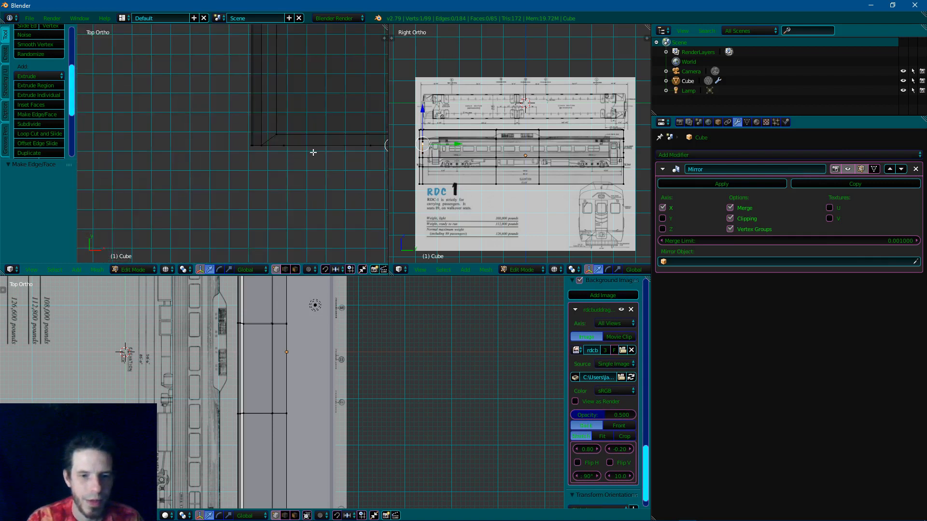
middle_click_drag(324, 157, 230, 150, "shift")
scroll(230, 150, "up", 5)
middle_click_drag(305, 150, 273, 149, "shift")
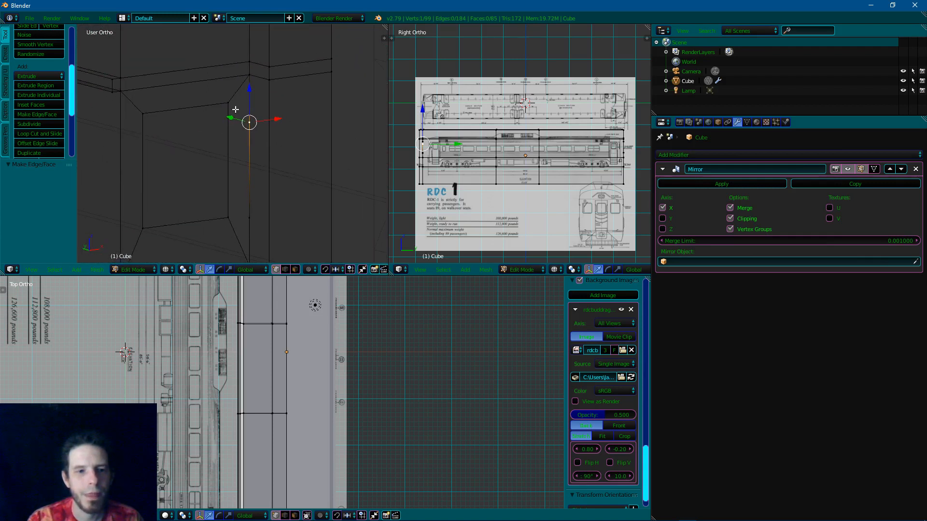
Fill the triangular gaps at the upper and lower ends of the recess's inner side with three-vertex faces
right_click(229, 104)
right_click(251, 122, "shift")
right_click(251, 77, "shift")
key("f")
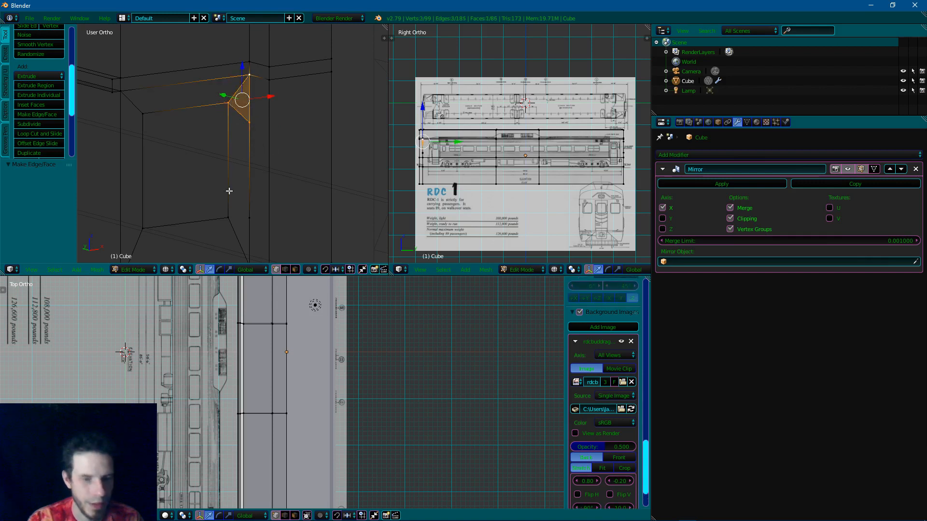
right_click(227, 217)
middle_click_drag(264, 196, 272, 131, "shift")
right_click(257, 200, "ctrl")
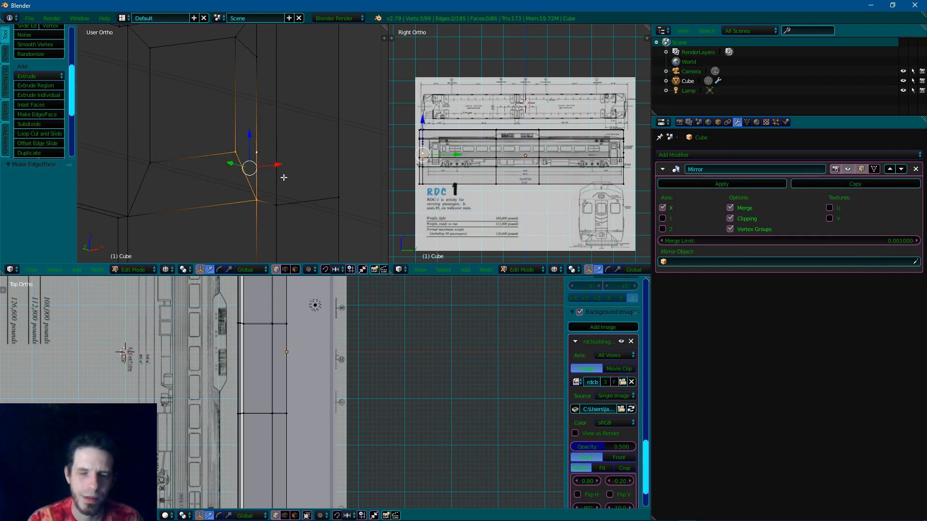
key("f")
Fill the remaining gap between the recess's inner vertical edge and the two added vertices with a four-sided face
right_click(234, 157)
right_click(257, 153, "shift")
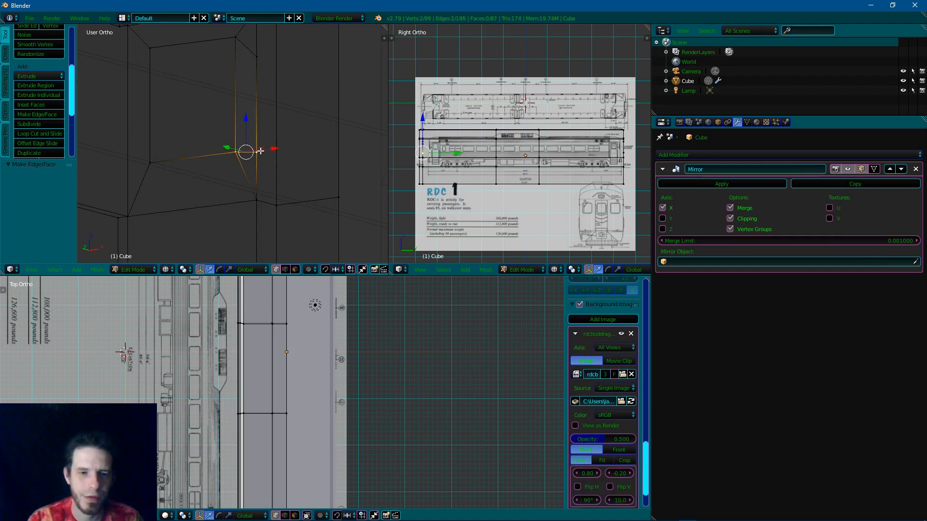
right_click(240, 40, "shift")
right_click(265, 60, "shift")
key("f")
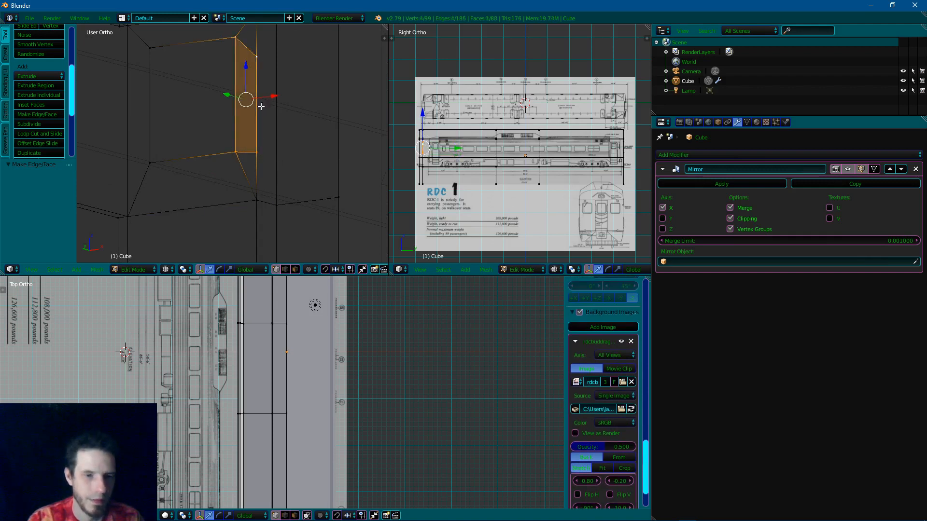
Examine the filled window recess in shaded and wireframe display, in Object and Edit Mode, from the corner, front and above
key("z")
scroll(264, 107, "down", 5)
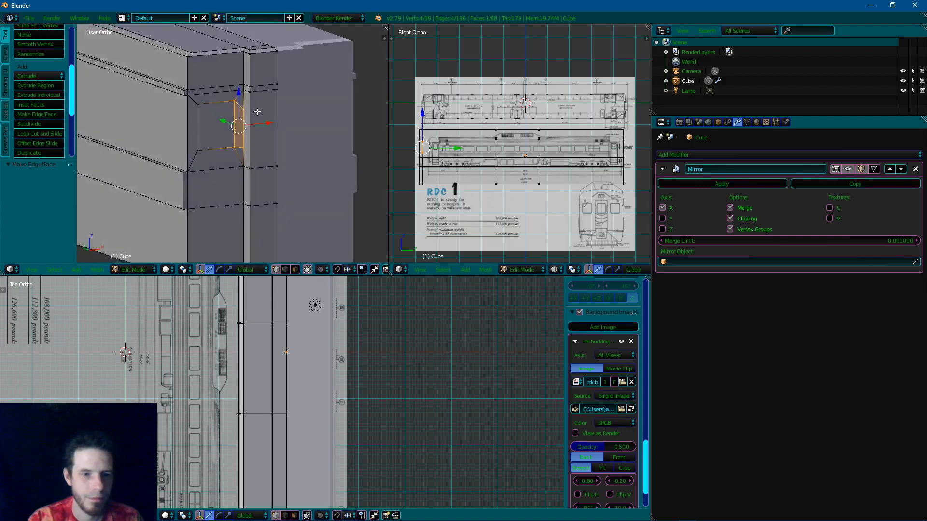
key("Tab")
key("Tab")
key("z")
mouse_move(291, 135)
middle_mouse_down()
mouse_move(211, 140)
mouse_move(194, 115)
mouse_move(233, 115)
mouse_move(255, 140)
mouse_move(182, 124)
mouse_move(137, 127)
mouse_move(169, 150)
mouse_move(245, 128)
mouse_move(230, 136)
mouse_move(163, 125)
mouse_move(154, 137)
middle_mouse_up()
key("z")
key("Tab")
key("Tab")
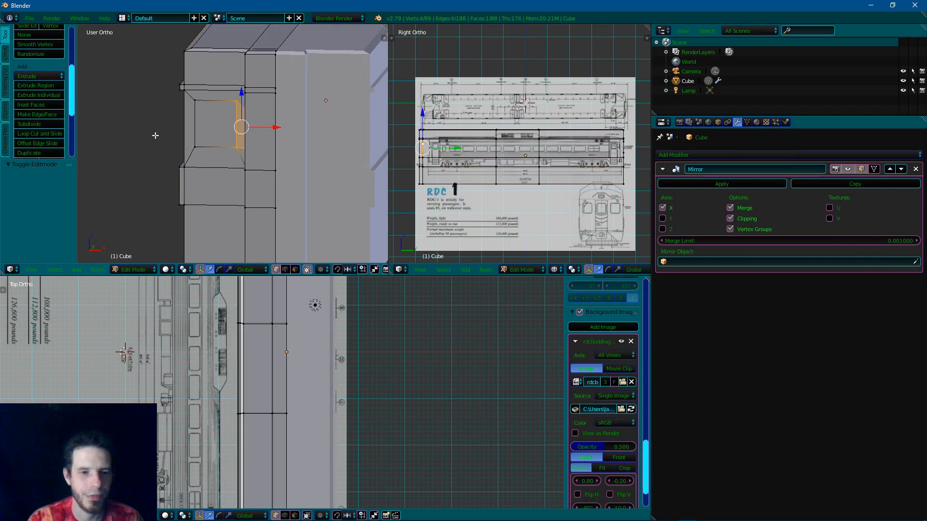
key("KP_1")
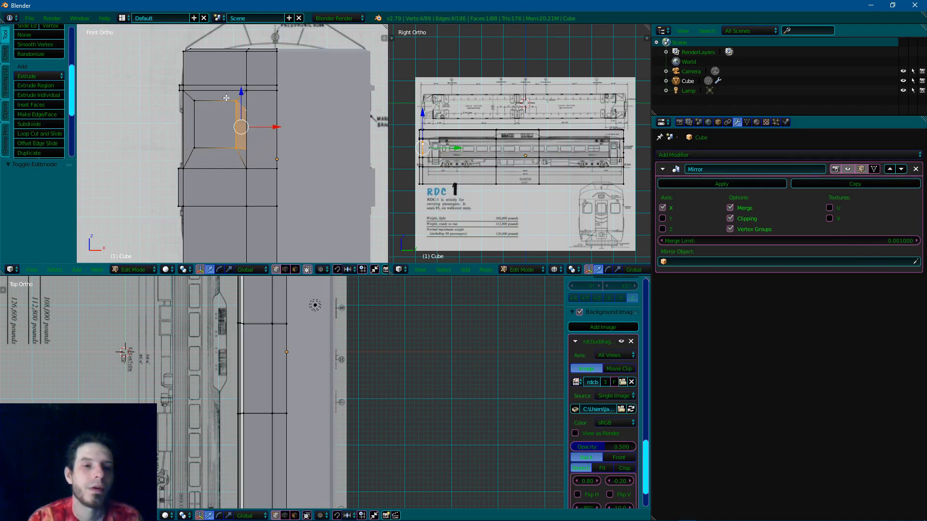
middle_click_drag(226, 98, 209, 123)
scroll(209, 120, "down", 4)
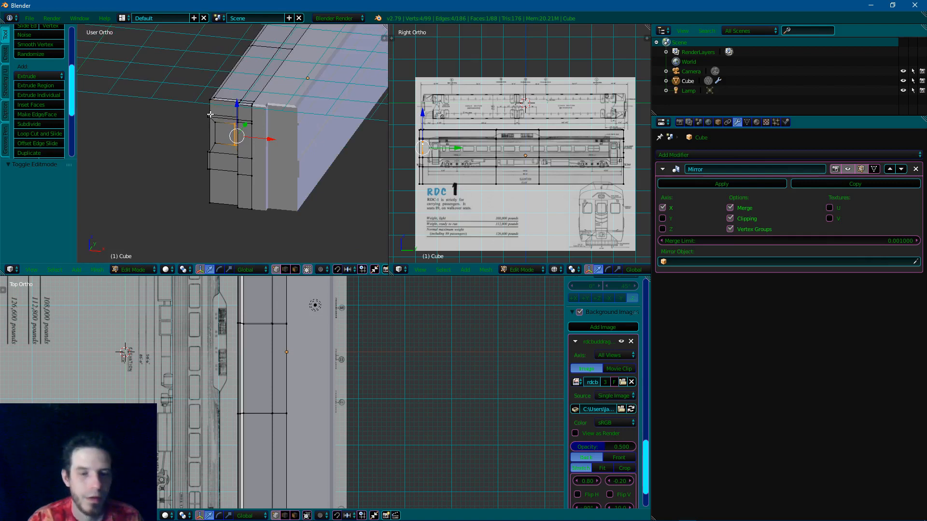
Undo the recess side fills, the six-sided face, the vertex deletion and the subdivisions of the vertical edge
key("ctrl+z")
key("ctrl+z")
key("ctrl+z")
key("ctrl+z")
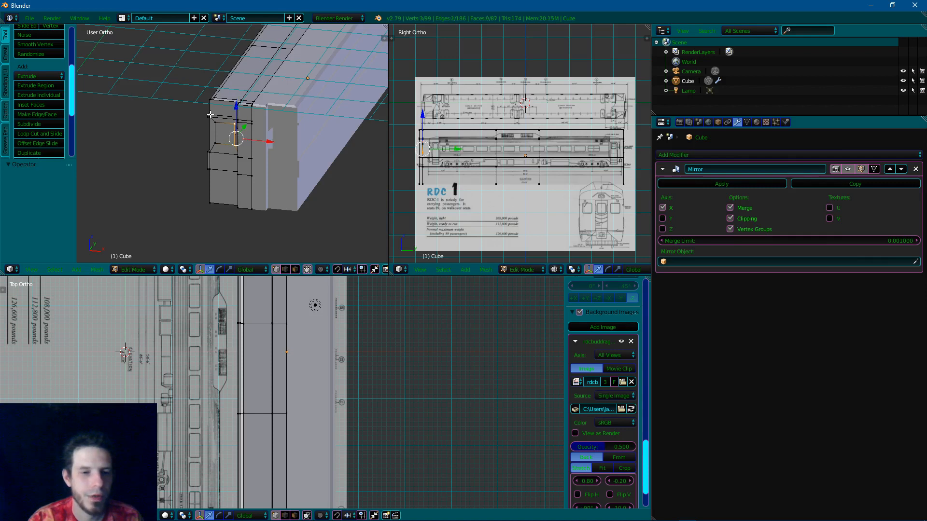
key("ctrl+z")
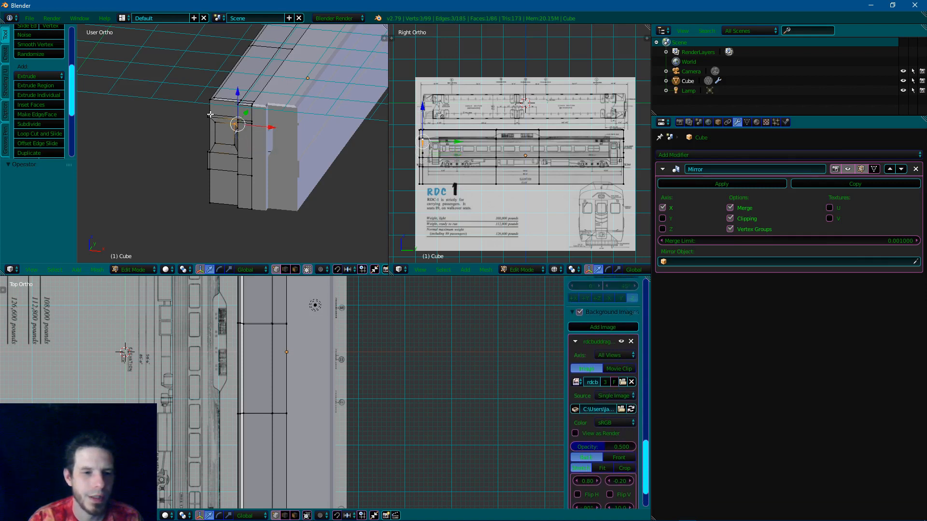
key("ctrl+z")
key("ctrl+z")
key("ctrl+z")
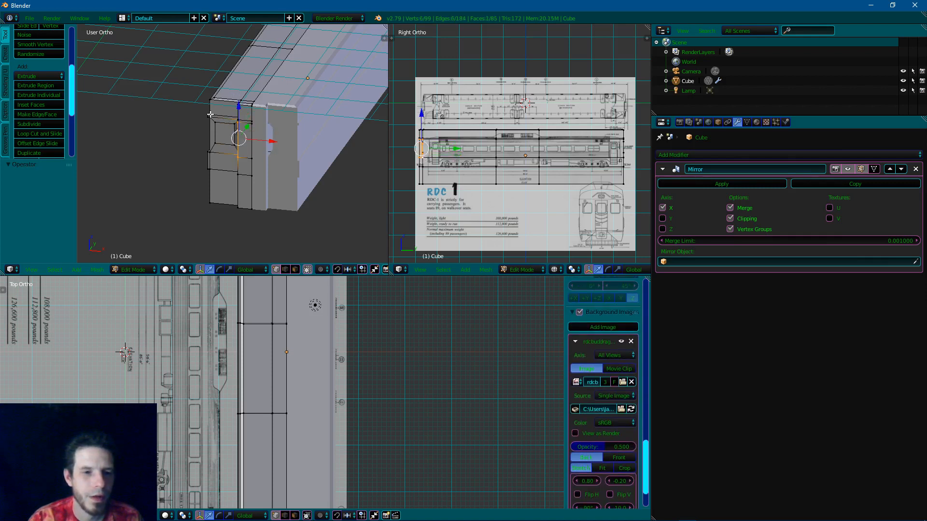
key("ctrl+z")
key("ctrl+z")
key("ctrl+z")
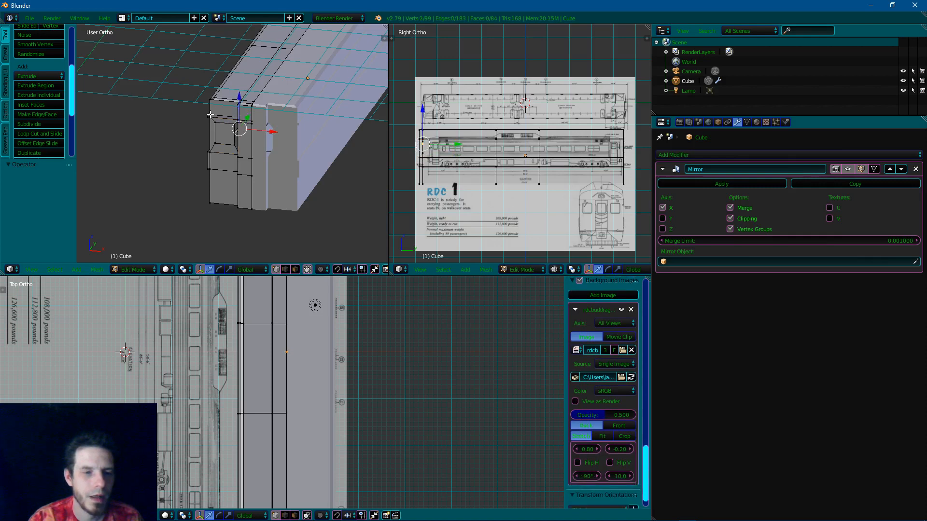
key("ctrl+shift+z")
key("ctrl+shift+z")
key("ctrl+shift+z")
key("ctrl+shift+z")
key("ctrl+z")
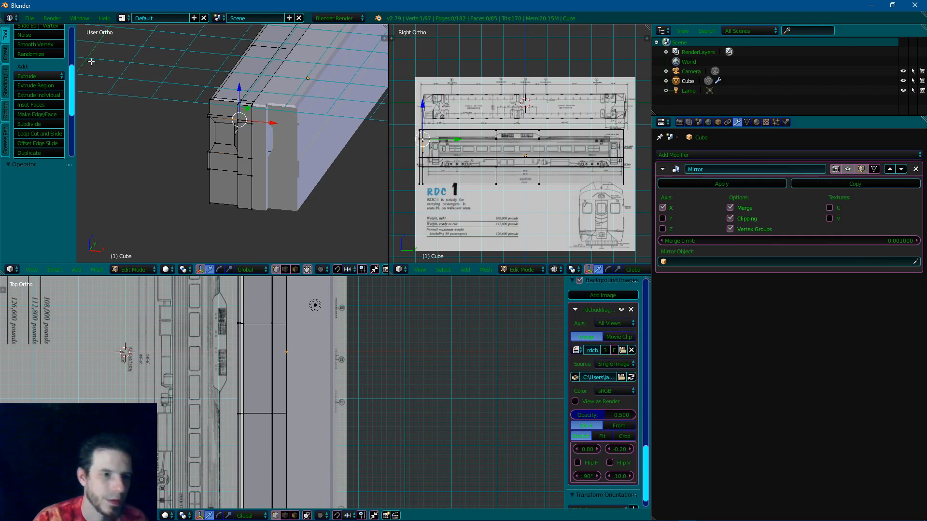
left_click(52, 19)
mouse_move(30, 19)
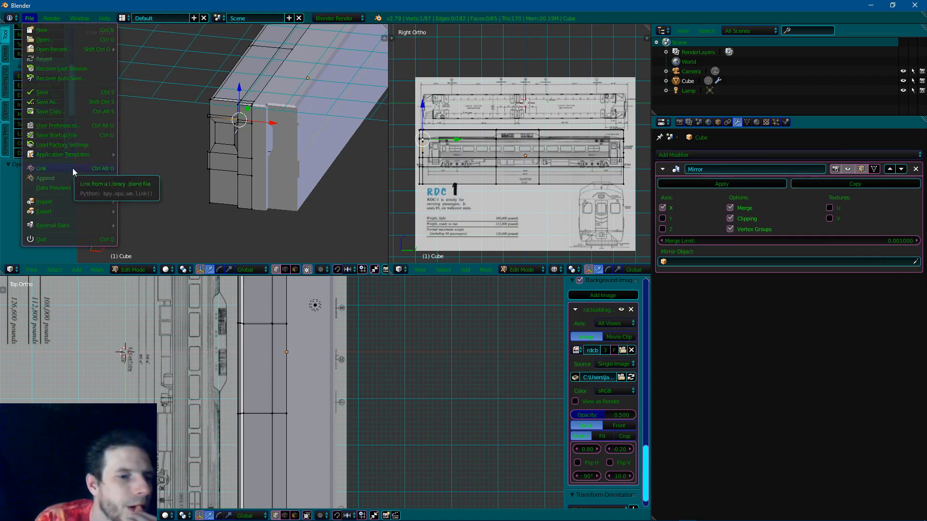
mouse_move(54, 22)
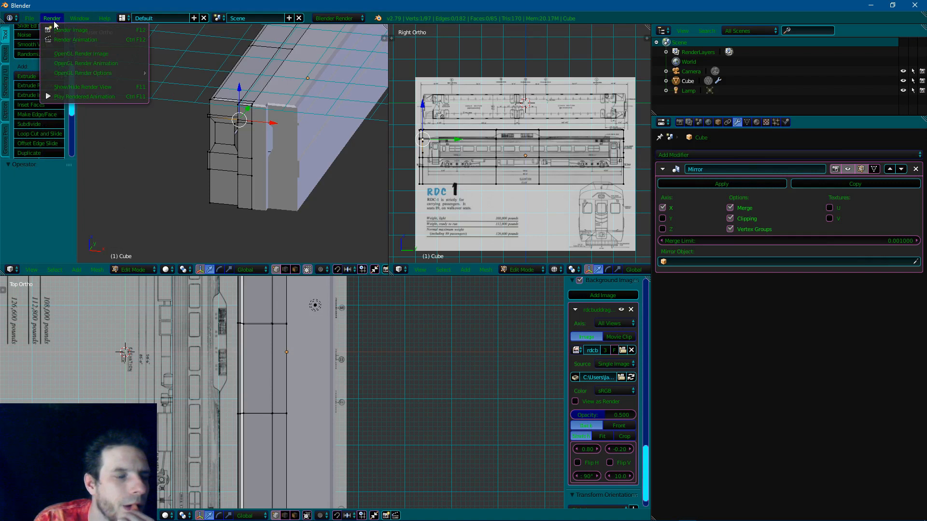
scroll(36, 135, "up", 3)
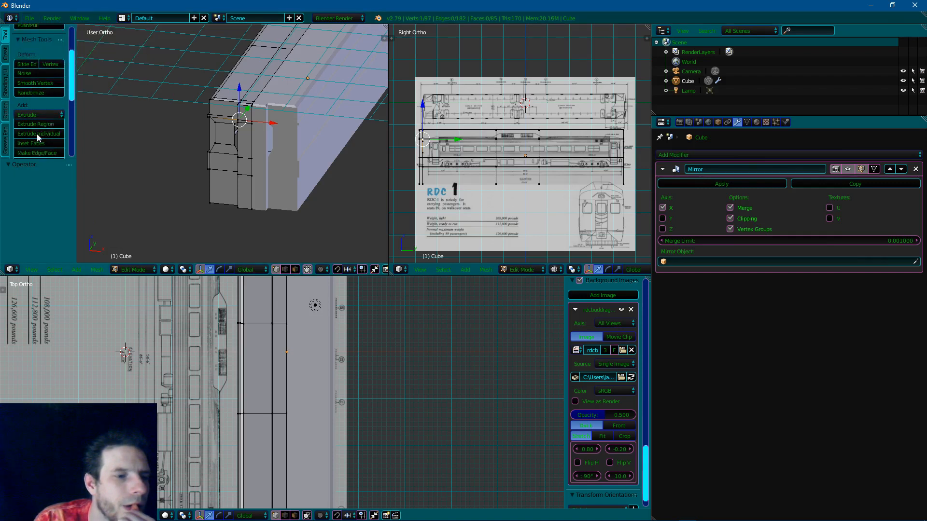
scroll(37, 135, "up", 2)
scroll(37, 138, "down", 6)
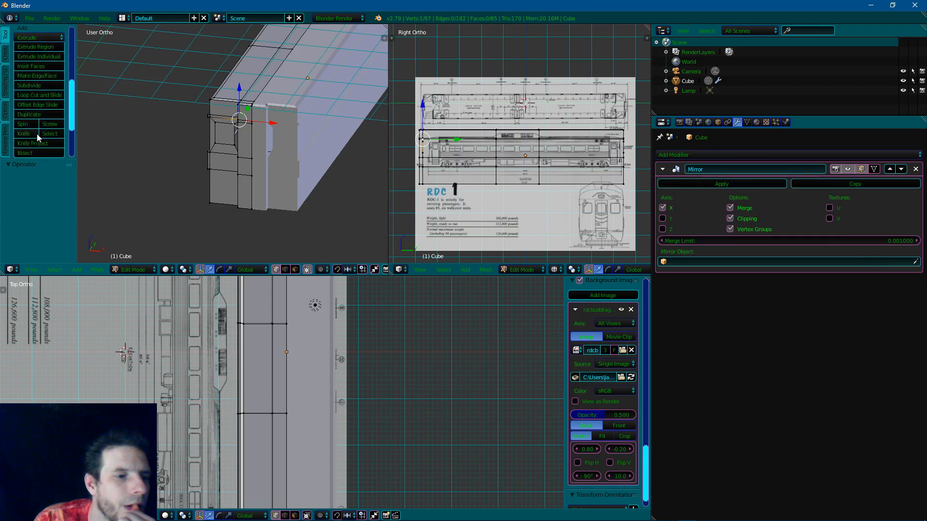
scroll(38, 138, "down", 3)
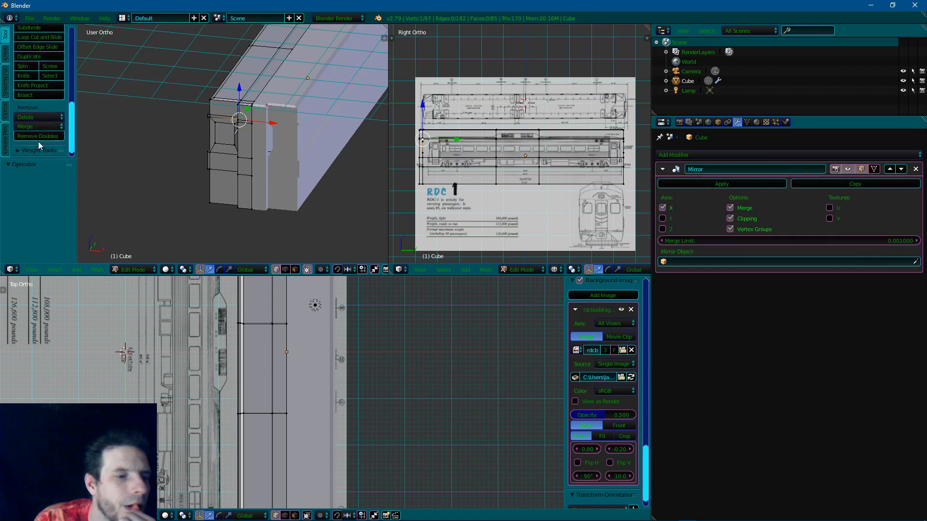
scroll(38, 141, "down", 1)
scroll(39, 141, "up", 4)
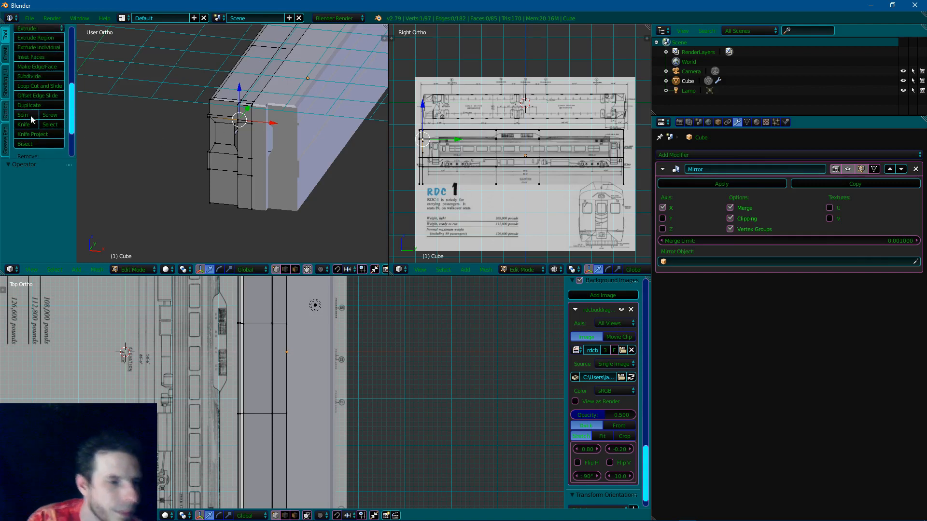
left_click(5, 111)
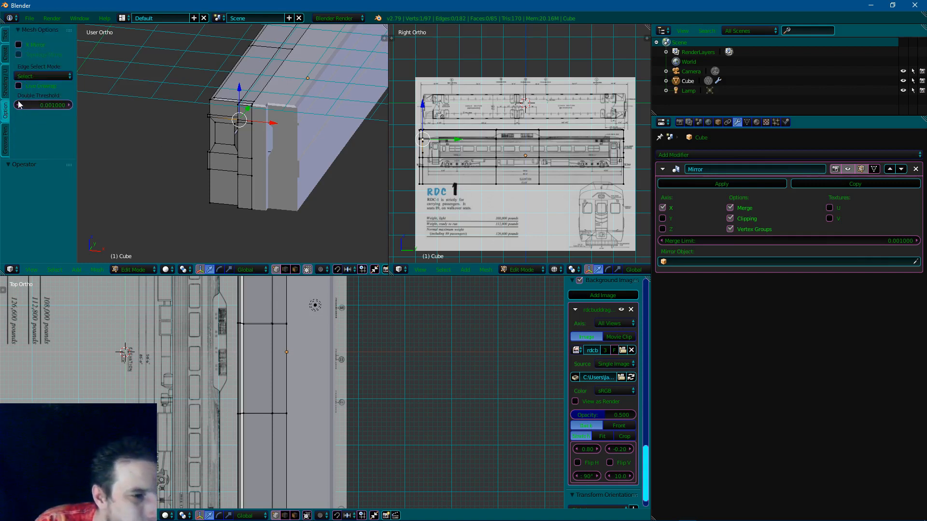
left_click(7, 58)
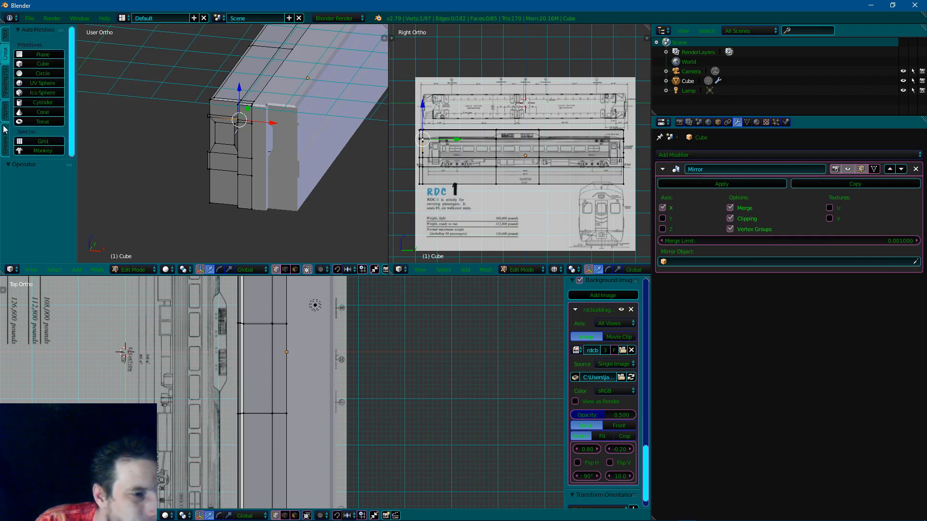
left_click(5, 34)
Select both end vertices of the vertical edge beside the window recess and subdivide it twice with one cut each
middle_click_drag(147, 112, 218, 97)
scroll(218, 97, "up", 4)
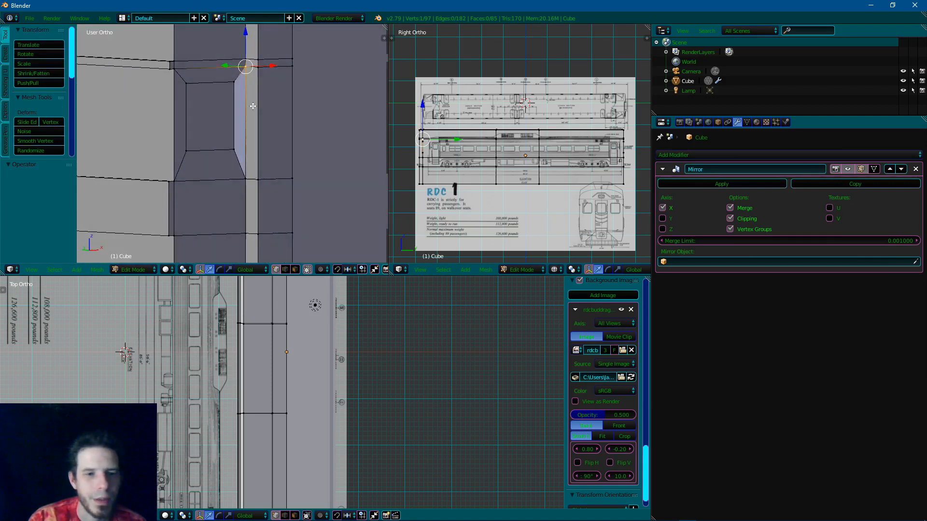
scroll(245, 113, "up", 3, "shift")
scroll(240, 124, "up", 4)
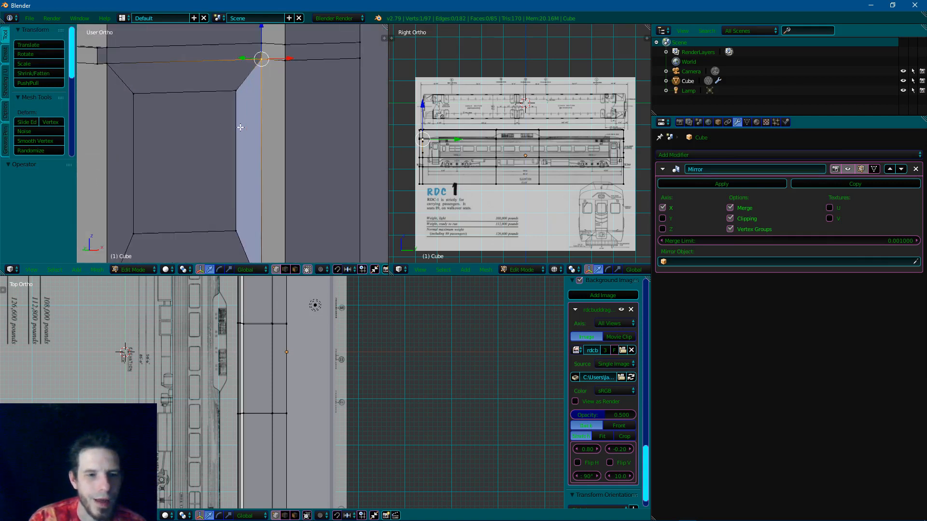
middle_click_drag(273, 152, 294, 124, "shift")
scroll(283, 131, "down", 2)
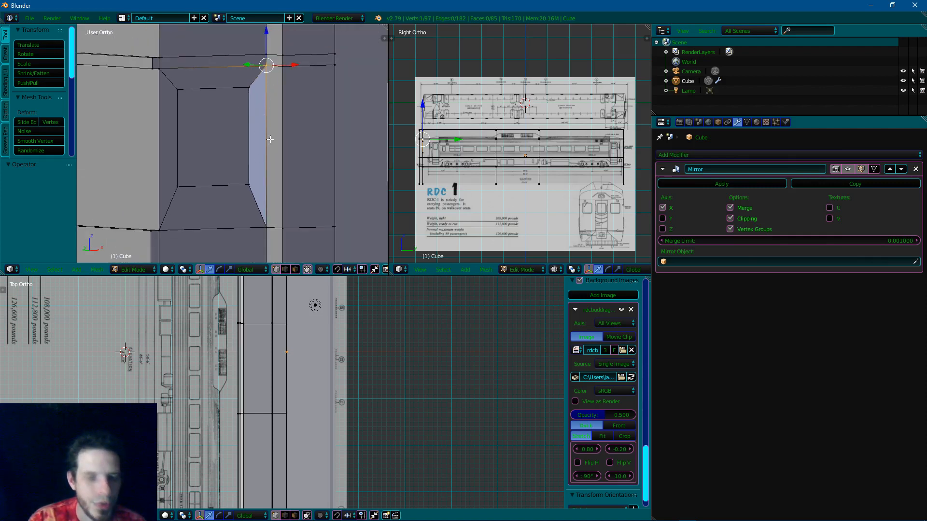
right_click(268, 228, "shift")
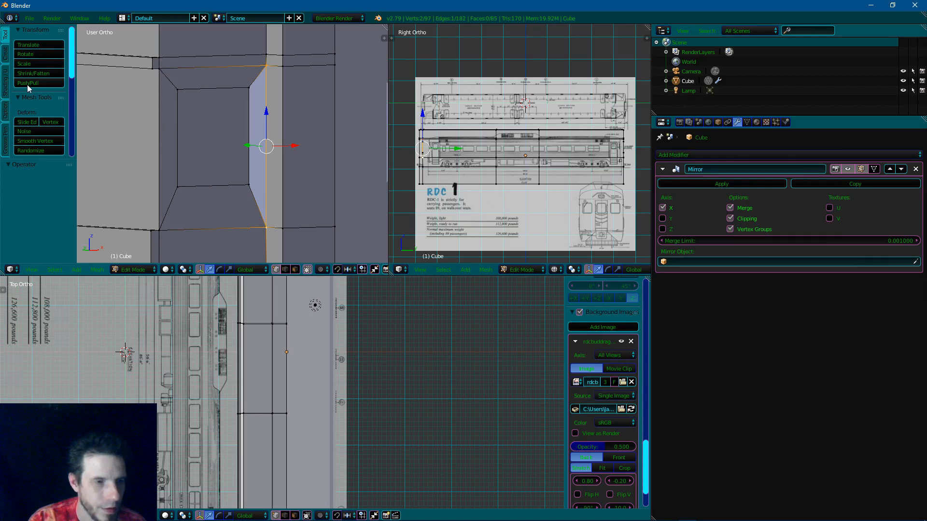
scroll(33, 102, "down", 4)
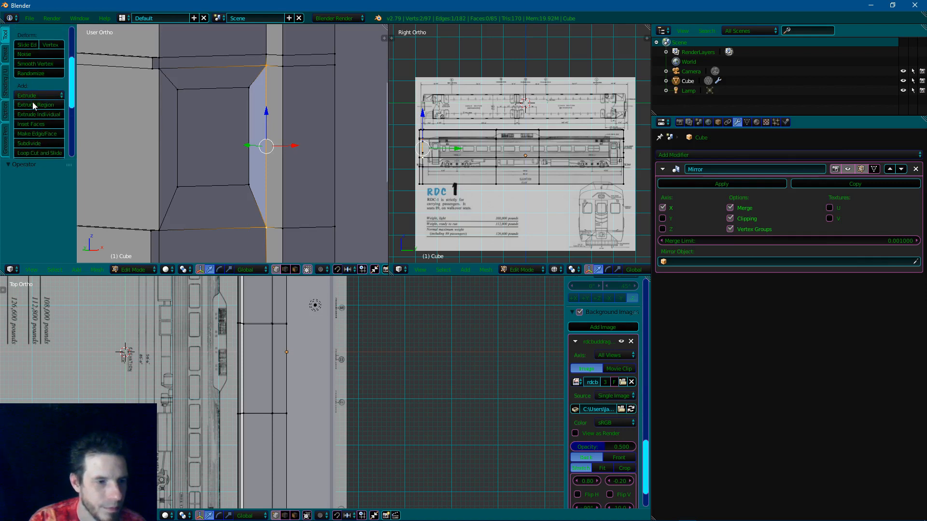
scroll(33, 102, "down", 1)
left_click(41, 124)
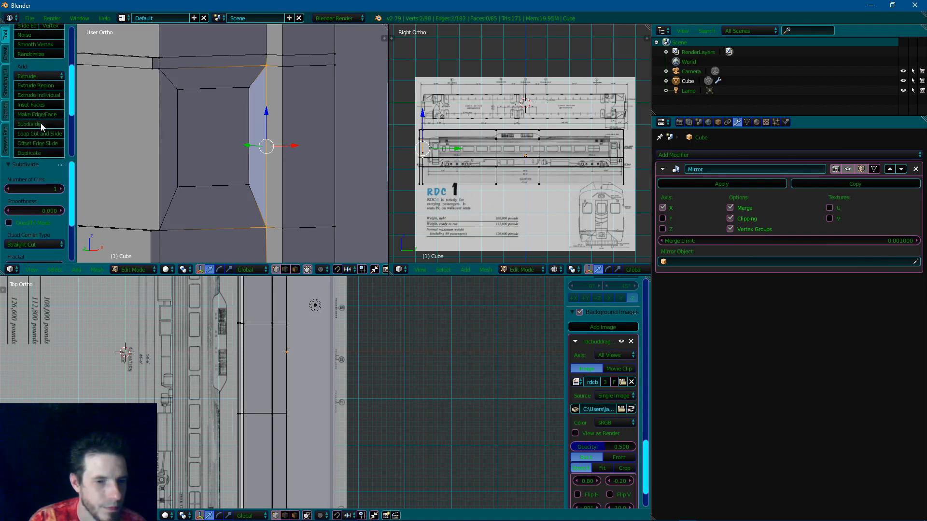
left_click(41, 126)
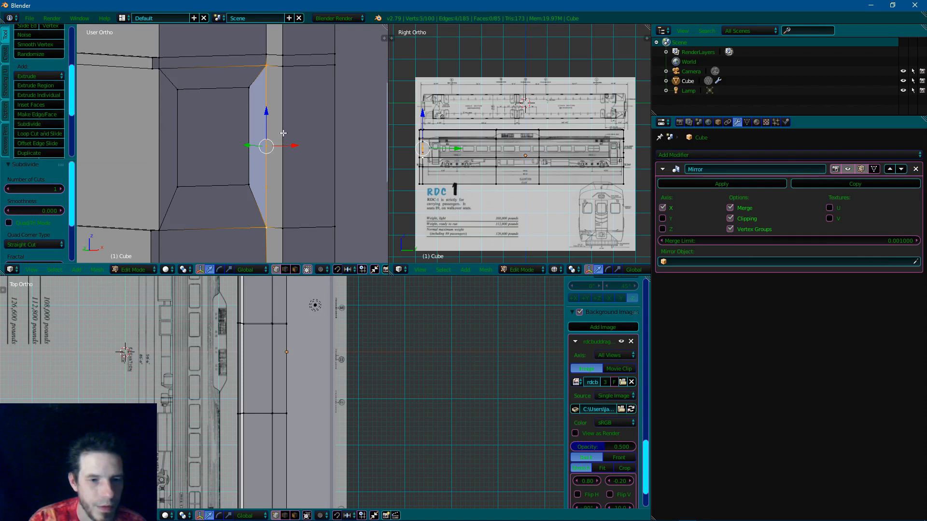
Delete the middle vertex of the subdivided vertical edge beside the window recess
right_click(265, 149)
key("x")
left_click(265, 153)
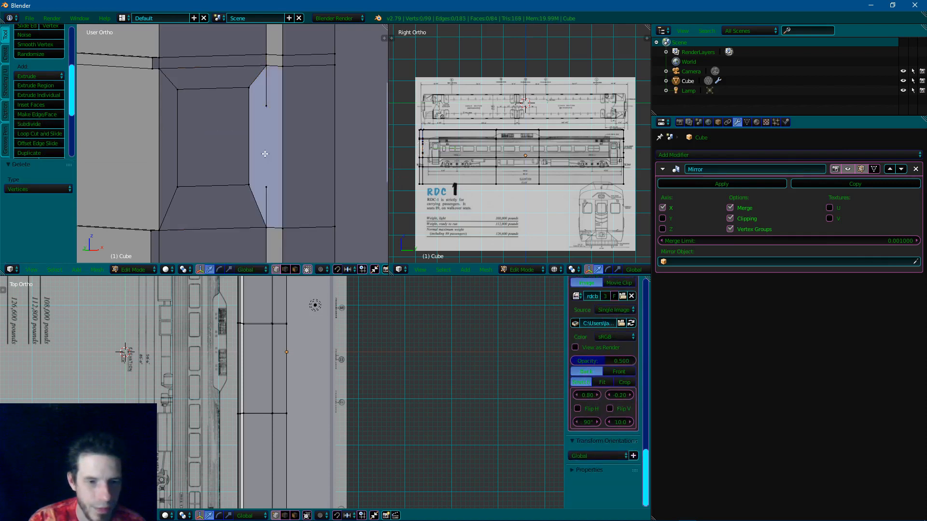
Fill the narrow strip beside the recess with one six-sided face through the two added vertices and four corner vertices
right_click(266, 105)
right_click(267, 187, "shift")
right_click(266, 226, "shift")
right_click(282, 226, "shift")
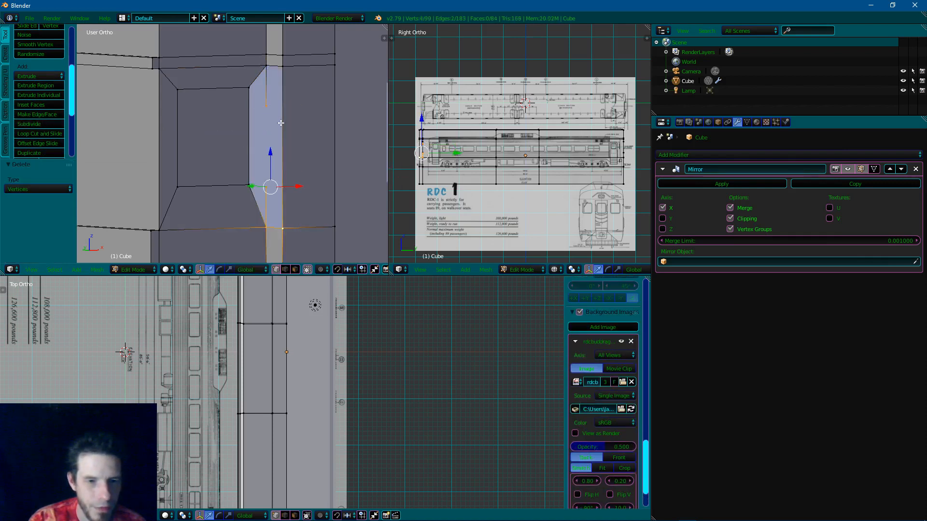
right_click(281, 68, "shift")
right_click(265, 67, "shift")
key("f")
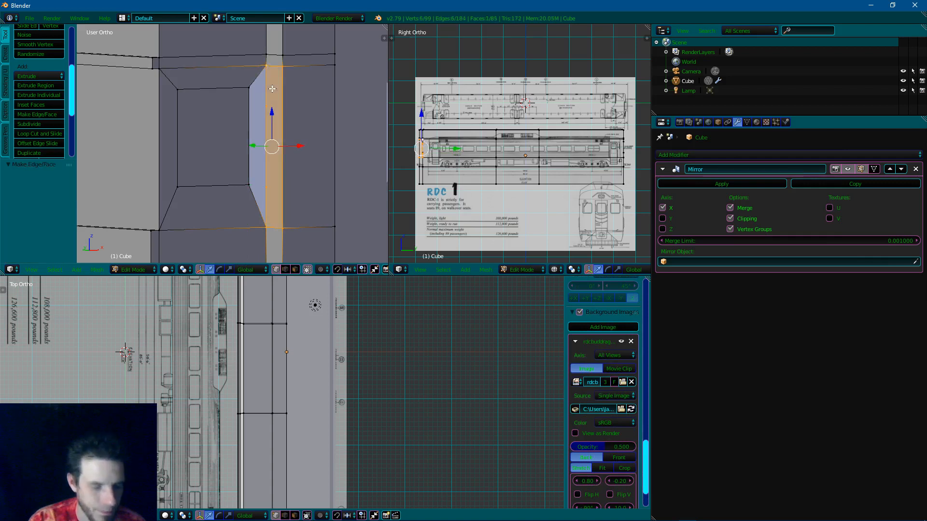
Fill the upper and lower corners of the recess's inner side with triangular faces meeting the added edge vertices
right_click(246, 87)
right_click(265, 67, "shift")
right_click(267, 107, "shift")
key("f")
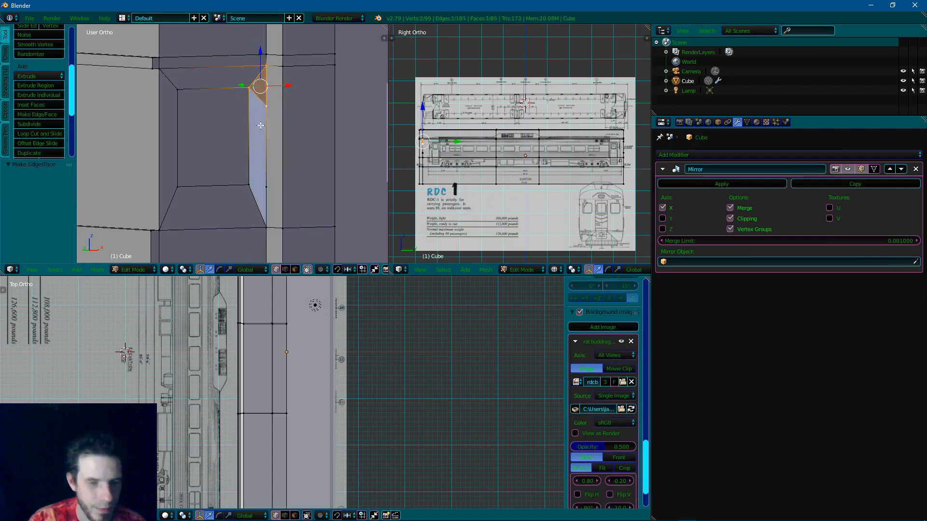
right_click(249, 184)
right_click(266, 187, "shift")
right_click(266, 227, "shift")
key("f")
Fill the recess's remaining inner side opening with a four-sided face and check the result from the front
right_click(249, 184)
right_click(266, 187, "shift")
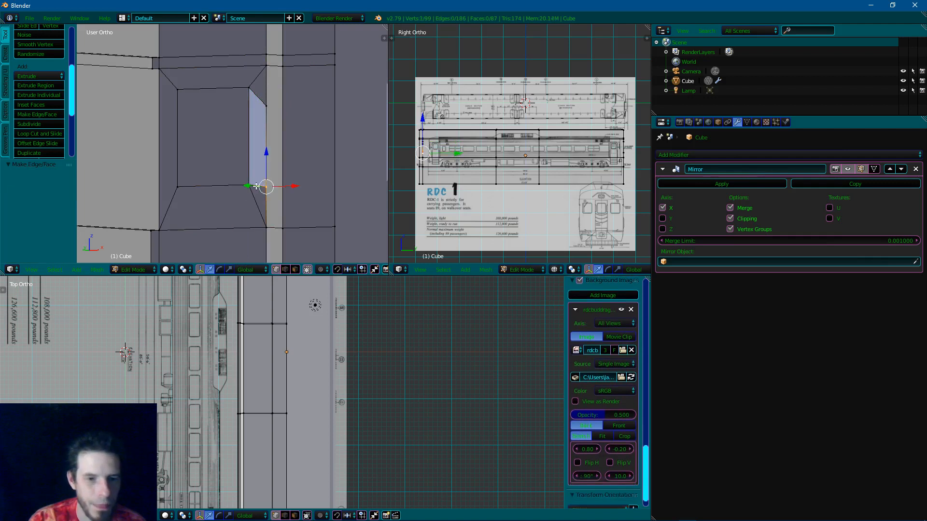
right_click(249, 88, "shift")
right_click(266, 106, "shift")
key("f")
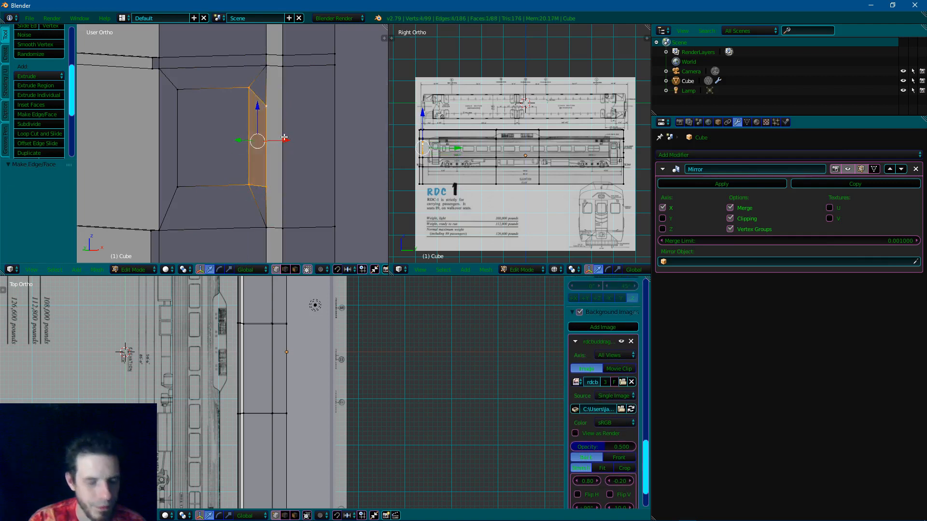
mouse_move(291, 136)
middle_mouse_down()
mouse_move(245, 136)
mouse_move(258, 131)
mouse_move(244, 140)
middle_mouse_up()
key("z")
key("z")
scroll(233, 133, "down", 5)
key("KP_1")
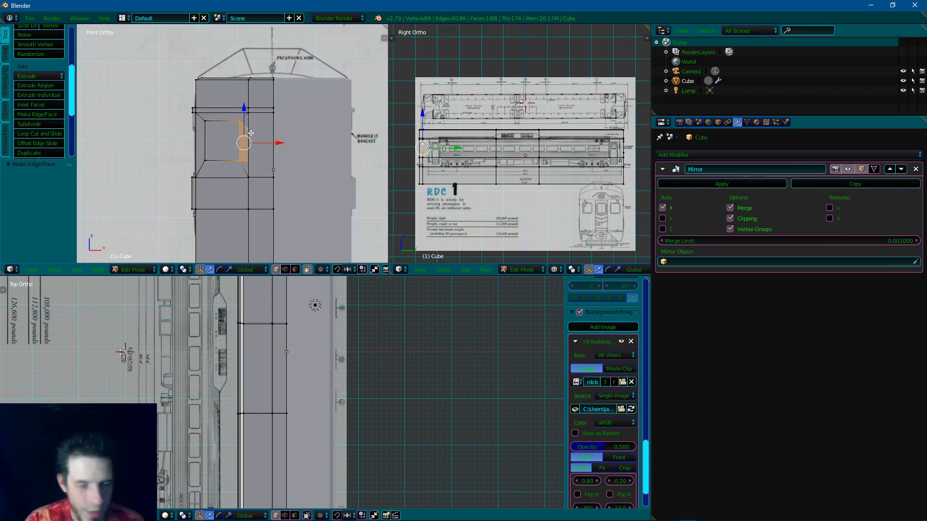
middle_click_drag(241, 137, 256, 131)
scroll(255, 131, "down", 6)
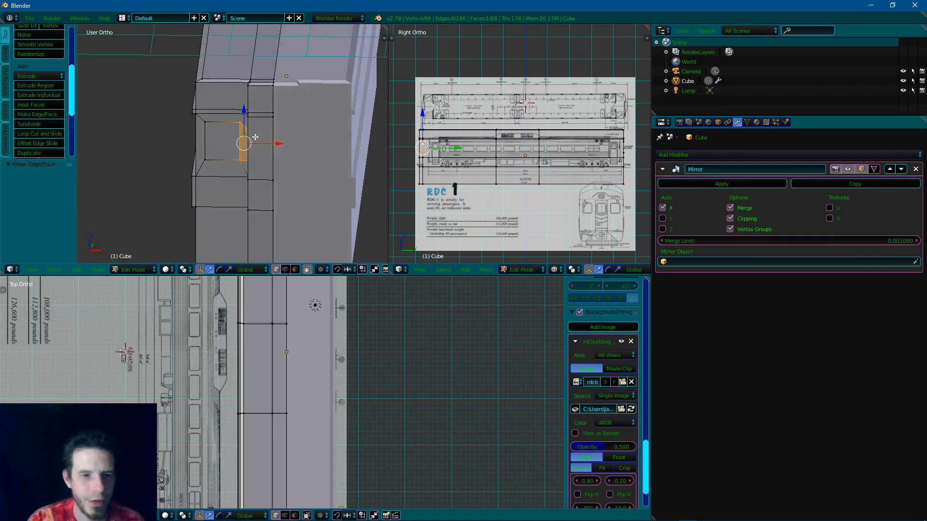
scroll(238, 133, "up", 8)
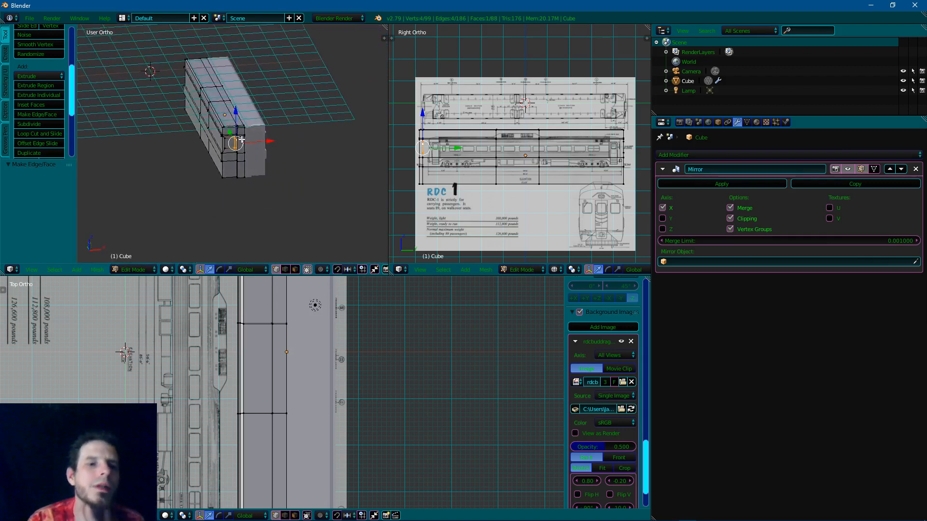
middle_click_drag(246, 131, 255, 173)
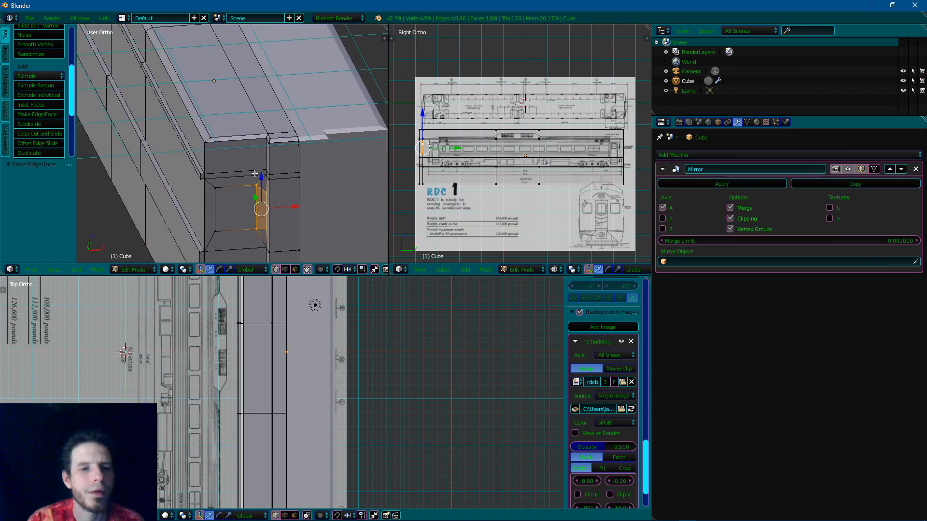
right_click(240, 135)
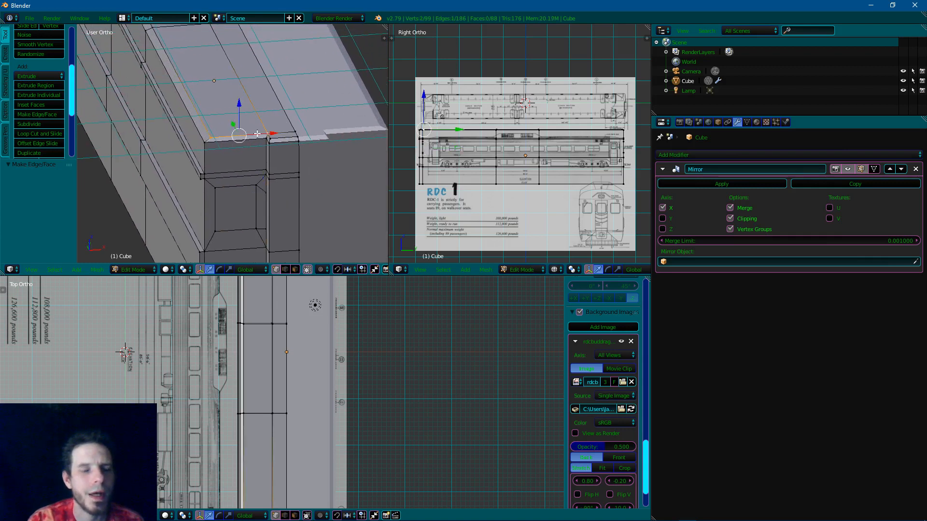
right_click(258, 133)
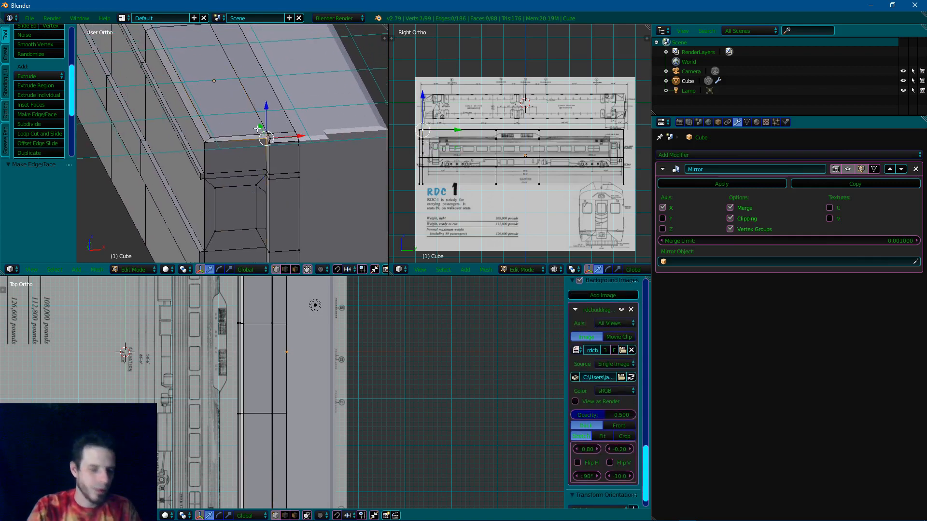
right_click(241, 131)
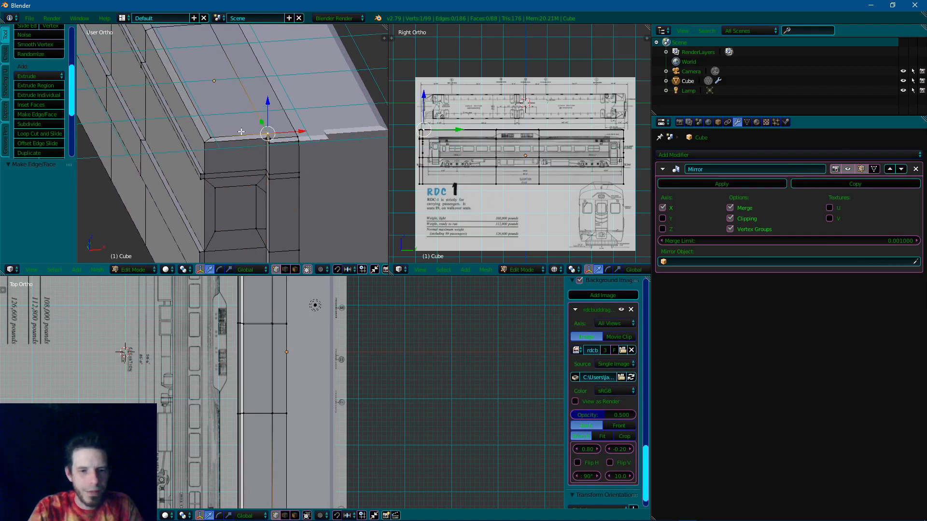
right_click(288, 129, "shift")
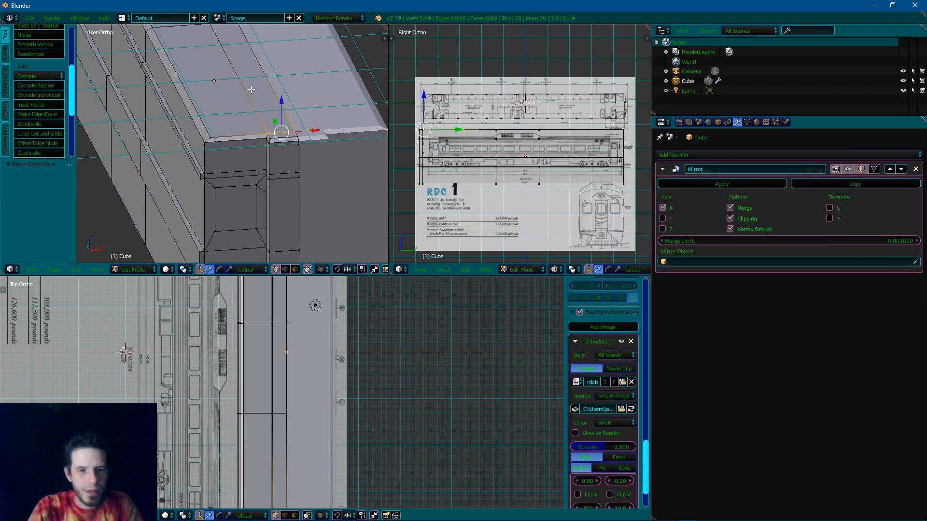
right_click(192, 90, "alt+shift")
right_click(238, 136, "alt")
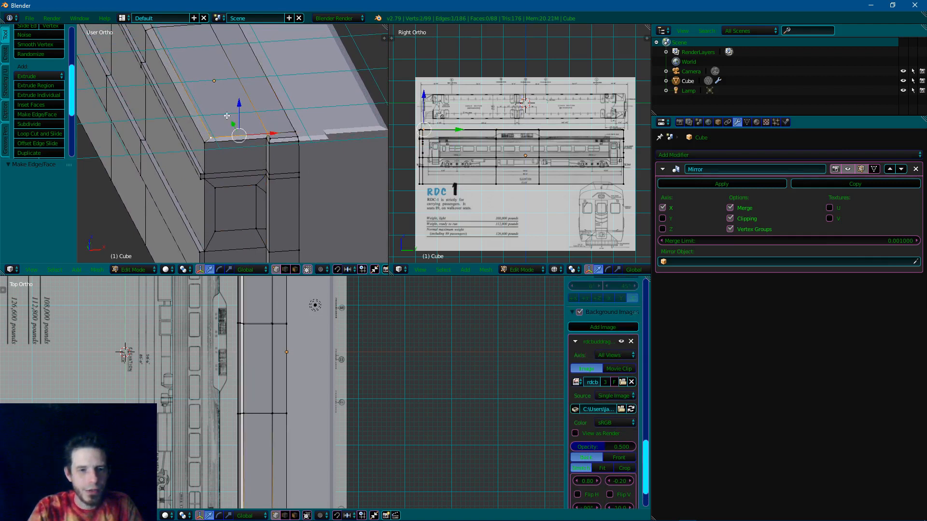
right_click(195, 96, "alt")
right_click(241, 134, "alt")
right_click(195, 99, "alt")
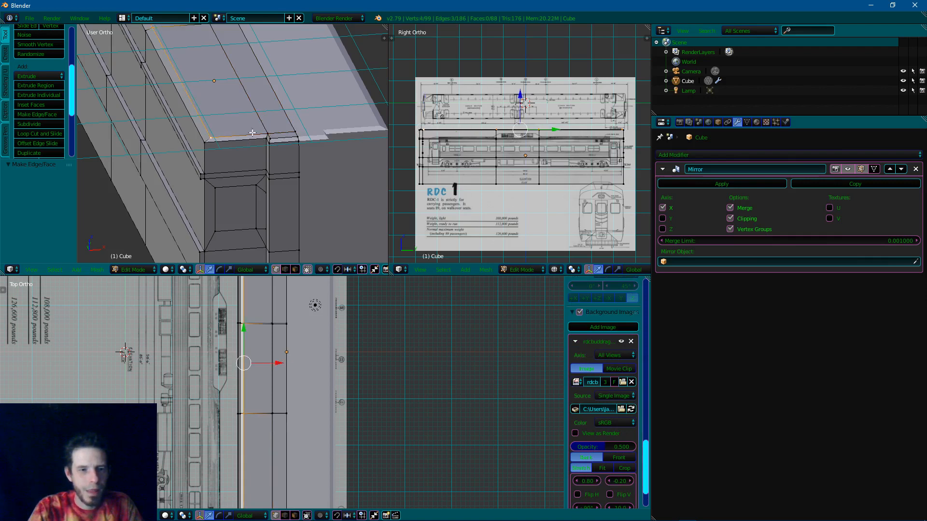
right_click(259, 136, "alt+shift")
right_click(254, 135, "alt")
right_click(252, 140, "alt")
scroll(253, 140, "down", 5)
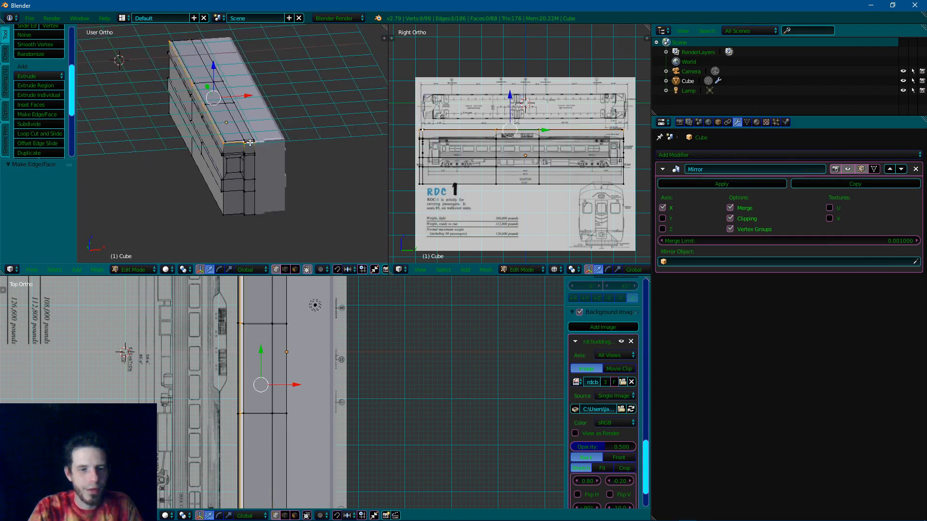
right_click(218, 148, "alt")
right_click(213, 167, "alt")
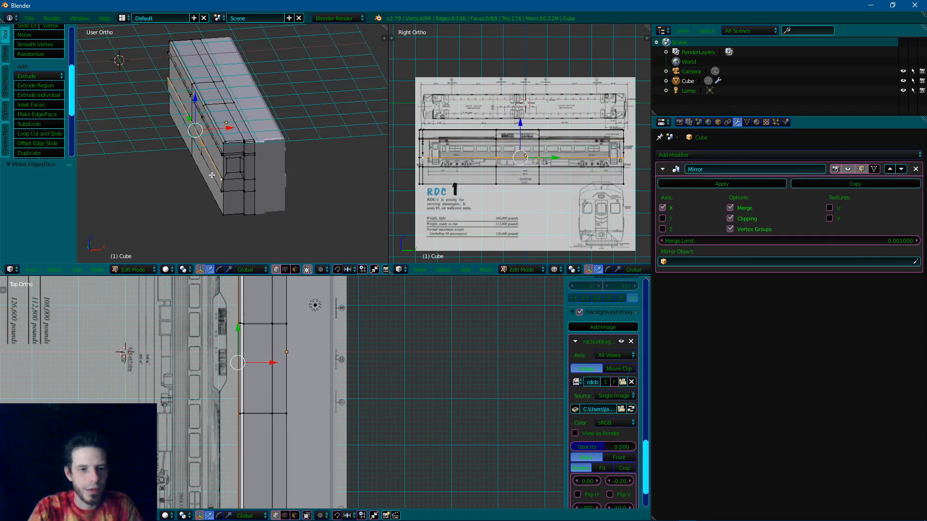
right_click(212, 174, "alt")
Select the roof's outer lengthwise edge, front and rear top edges and the crosswise edge loops so the roof faces are highlighted
right_click(223, 133, "alt")
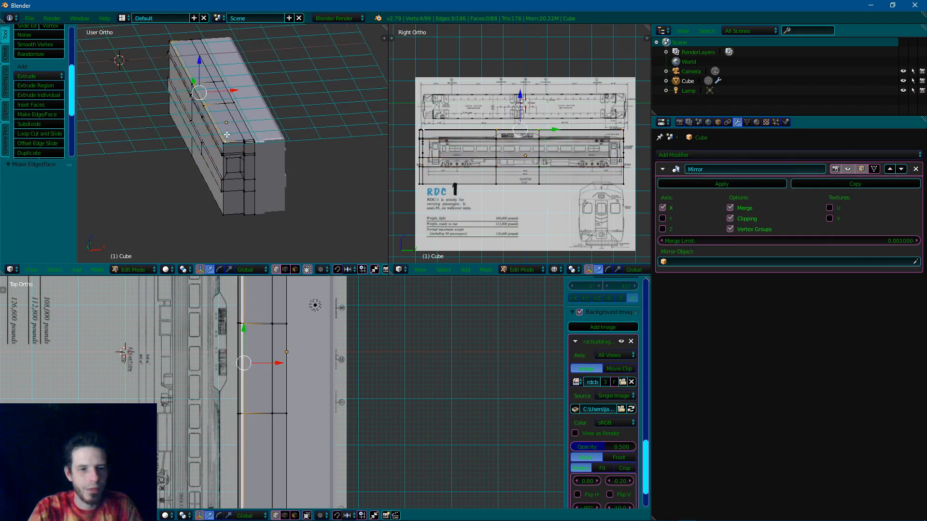
scroll(227, 135, "up", 4)
right_click(242, 138, "shift")
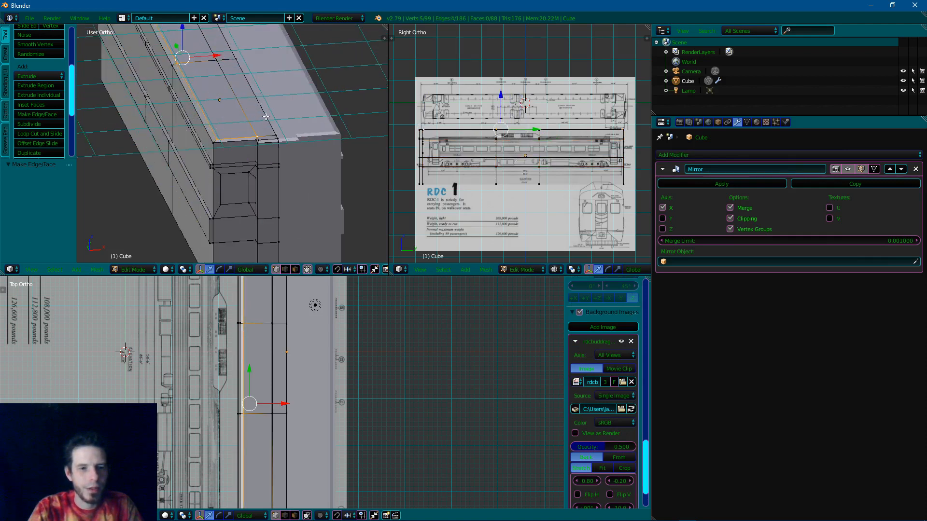
right_click(266, 135, "shift")
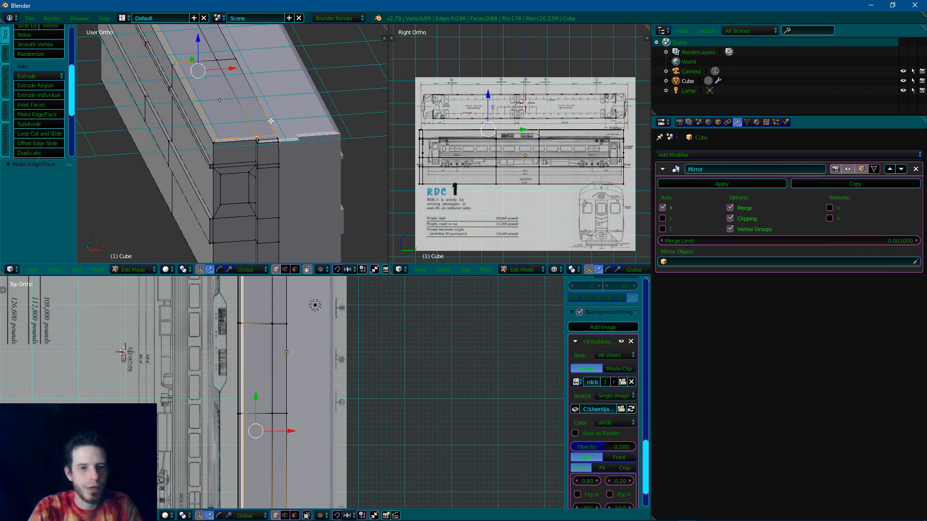
right_click(204, 62, "alt+shift")
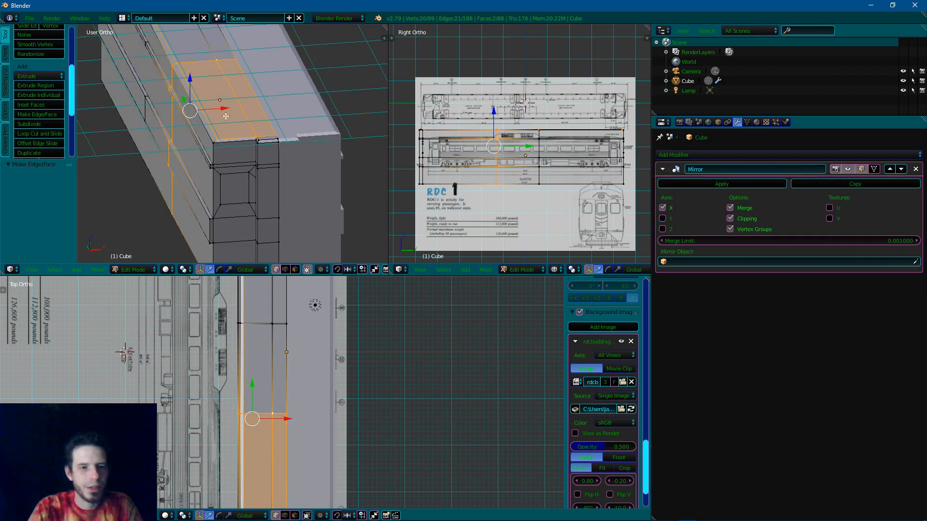
middle_click_drag(217, 85, 280, 198, "shift")
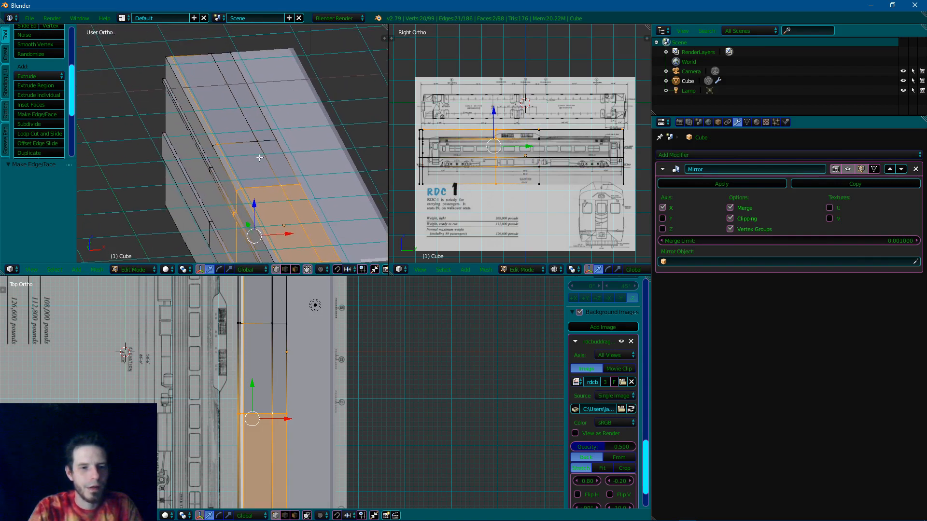
right_click(252, 143, "alt+shift")
right_click(211, 58, "alt+shift")
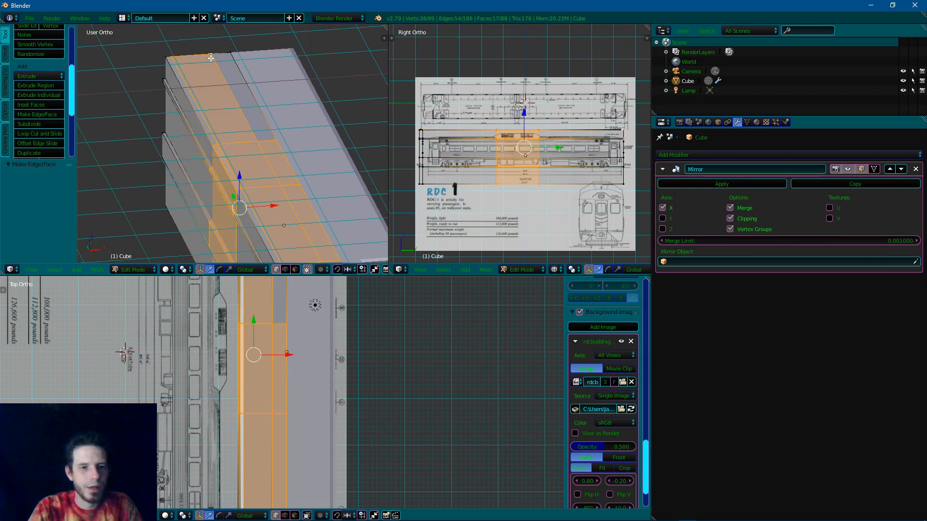
right_click(227, 54, "shift")
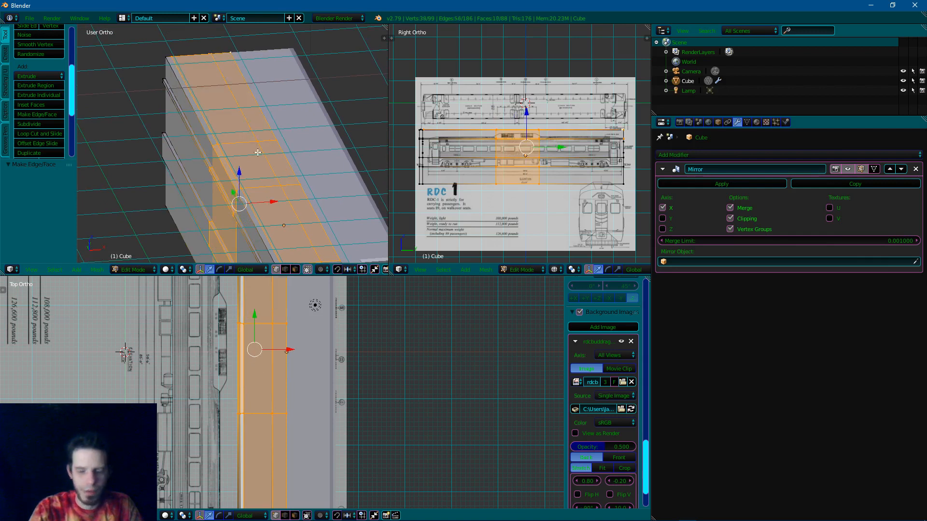
In a side wireframe view, circle-deselect every vertex below roof level so only the roof stays selected
key("KP_3")
scroll(258, 149, "down", 3)
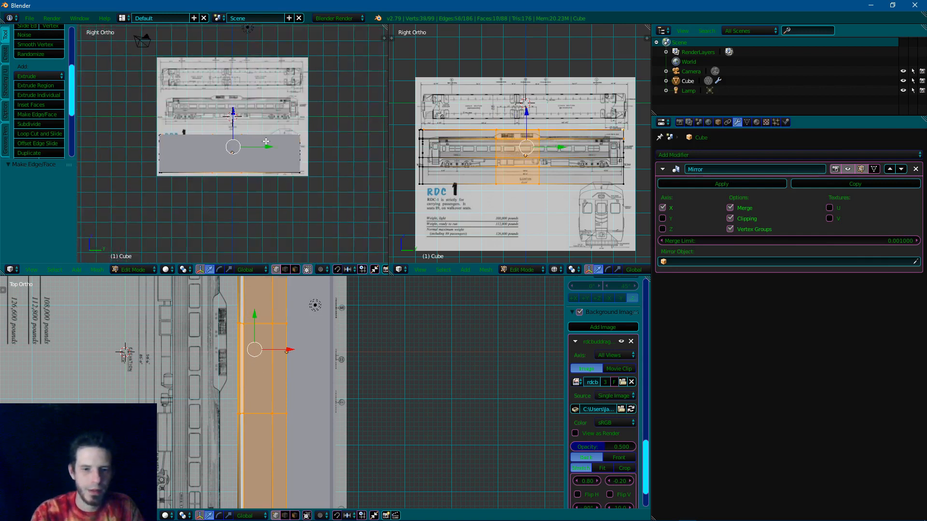
scroll(260, 147, "up", 4)
key("c")
mouse_move(232, 152)
middle_mouse_down()
mouse_move(203, 150)
mouse_move(181, 126)
mouse_move(186, 176)
mouse_move(227, 189)
mouse_move(212, 162)
mouse_move(319, 131)
middle_mouse_up()
middle_click_drag(181, 131, 336, 137, "shift")
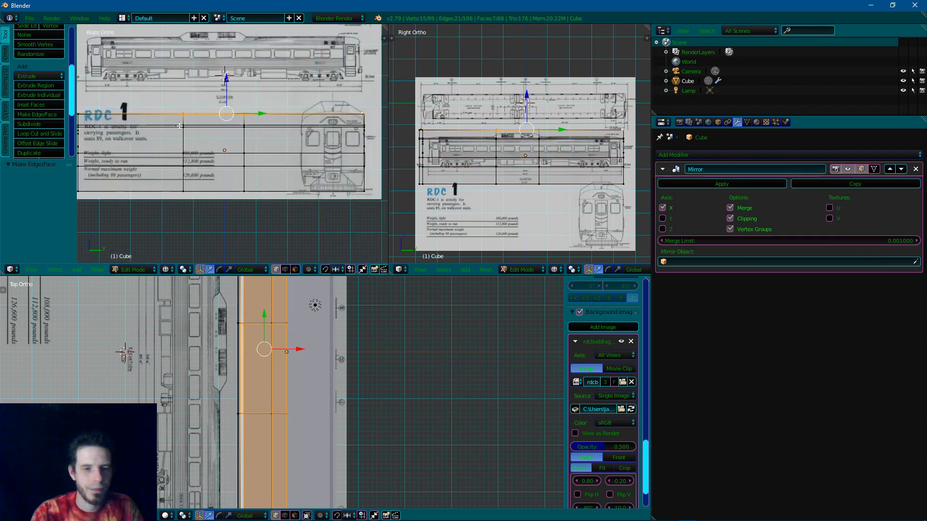
Deselect the three stray vertices along the roof's outer side and check the remaining flat roof selection at both ends
middle_click_drag(271, 101, 296, 165)
scroll(296, 165, "up", 10)
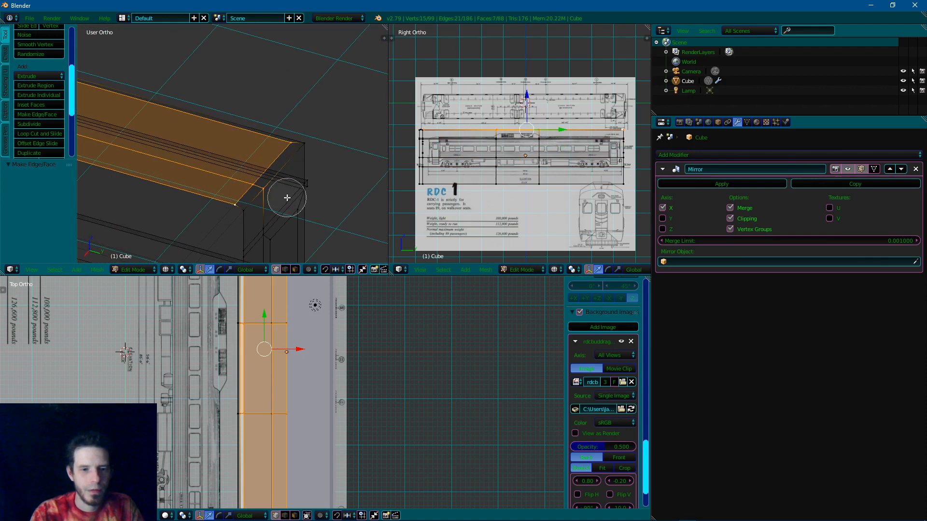
middle_click_drag(287, 198, 273, 201)
scroll(315, 168, "down", 5)
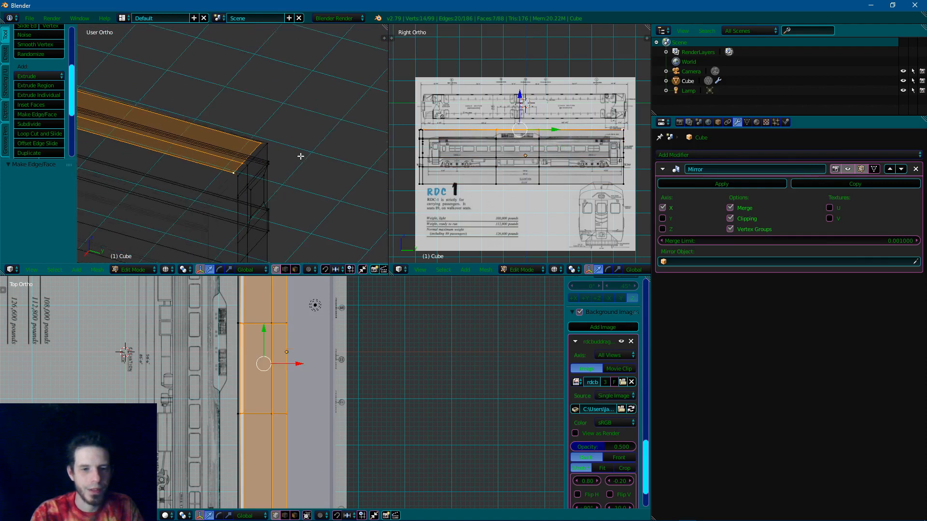
middle_click_drag(282, 138, 197, 141)
scroll(198, 141, "up", 8)
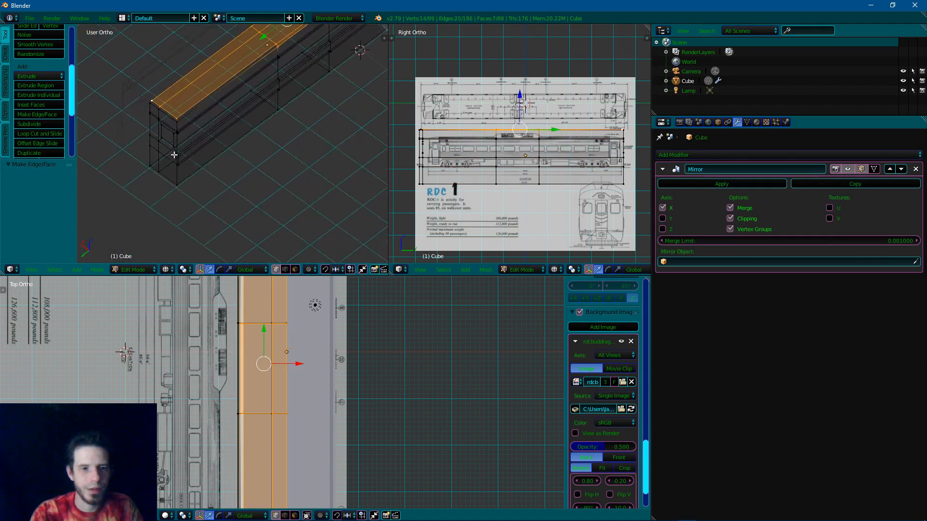
middle_click_drag(281, 116, 217, 236, "shift")
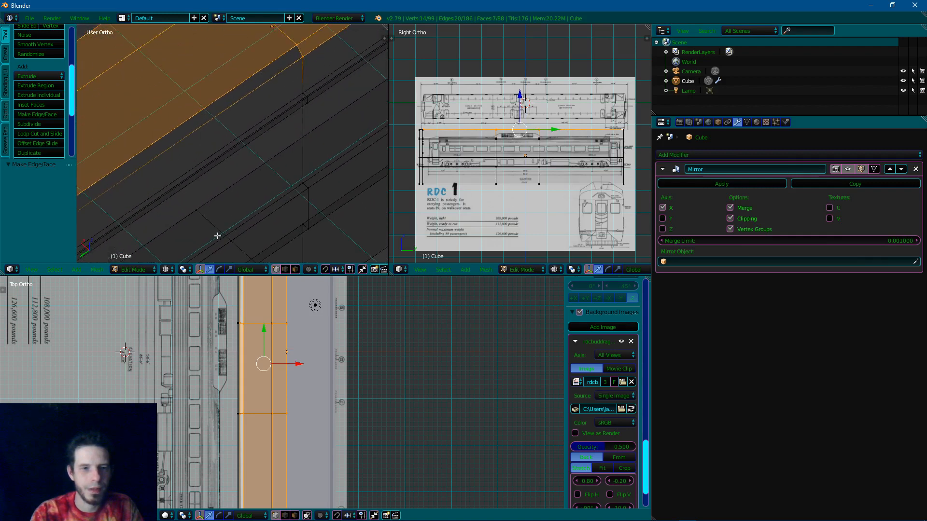
middle_click(244, 152)
right_click(247, 151)
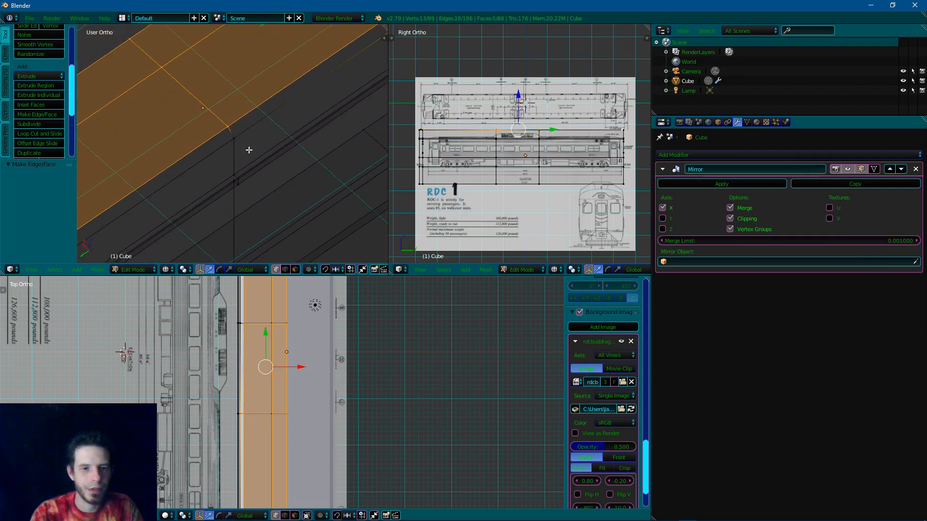
middle_click_drag(295, 116, 186, 201, "shift")
middle_click_drag(278, 143, 179, 214, "shift")
middle_click(263, 153)
right_click(284, 141)
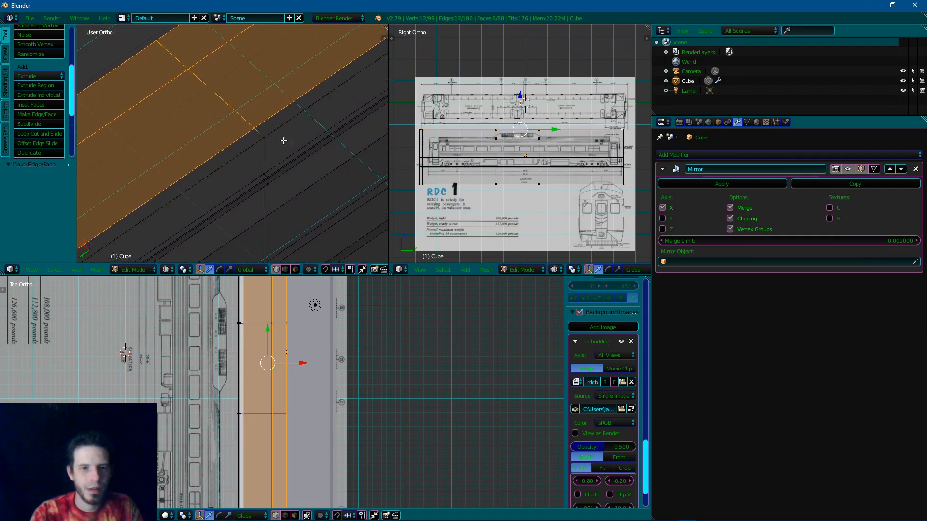
middle_click_drag(302, 128, 229, 163, "shift")
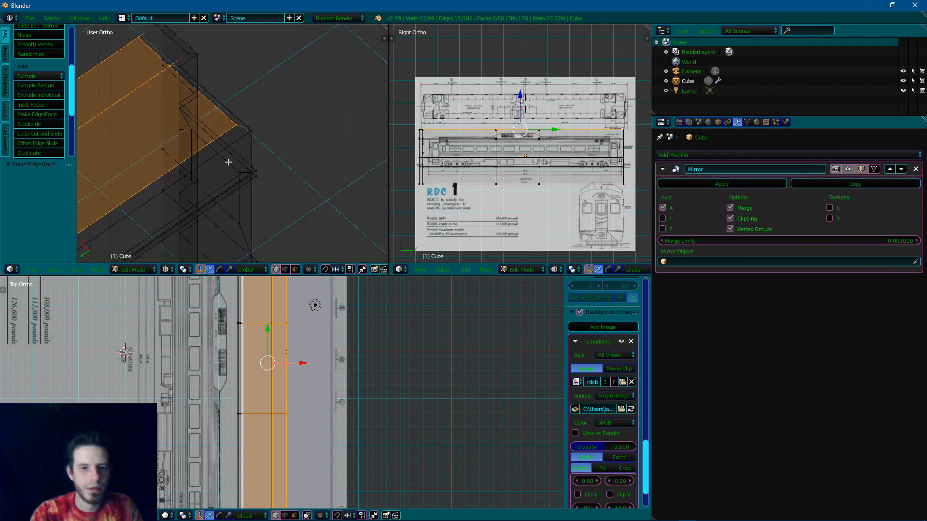
middle_click_drag(314, 133, 230, 153)
scroll(256, 151, "down", 8)
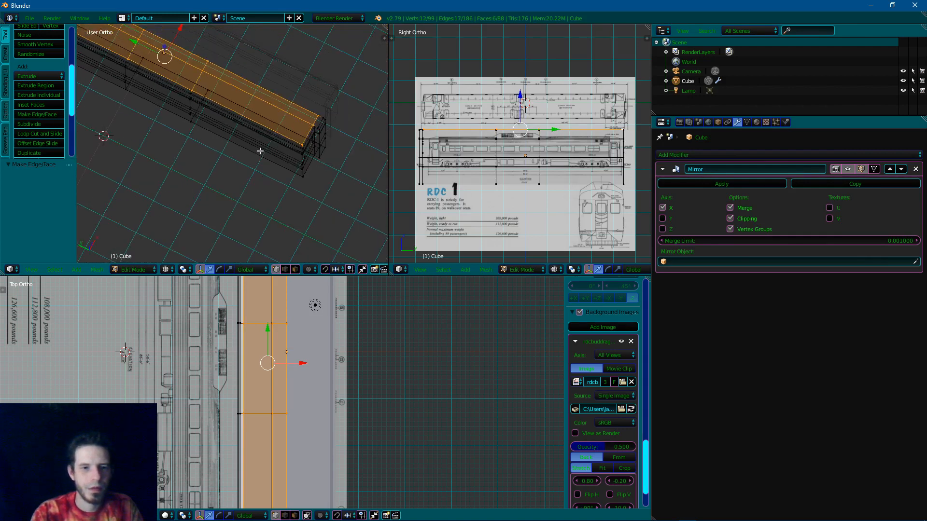
middle_click_drag(327, 169, 186, 178, "shift")
scroll(225, 178, "up", 6)
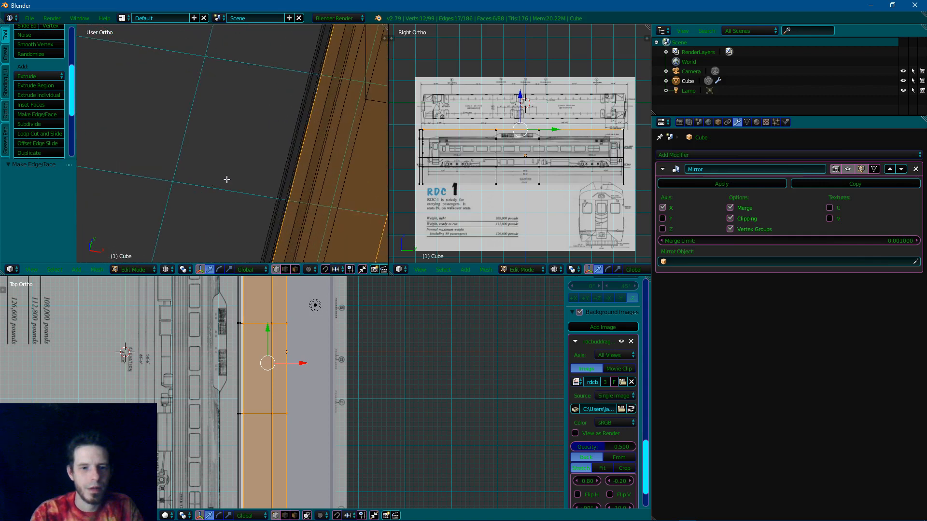
middle_click_drag(261, 185, 181, 98, "shift")
scroll(208, 172, "down", 2)
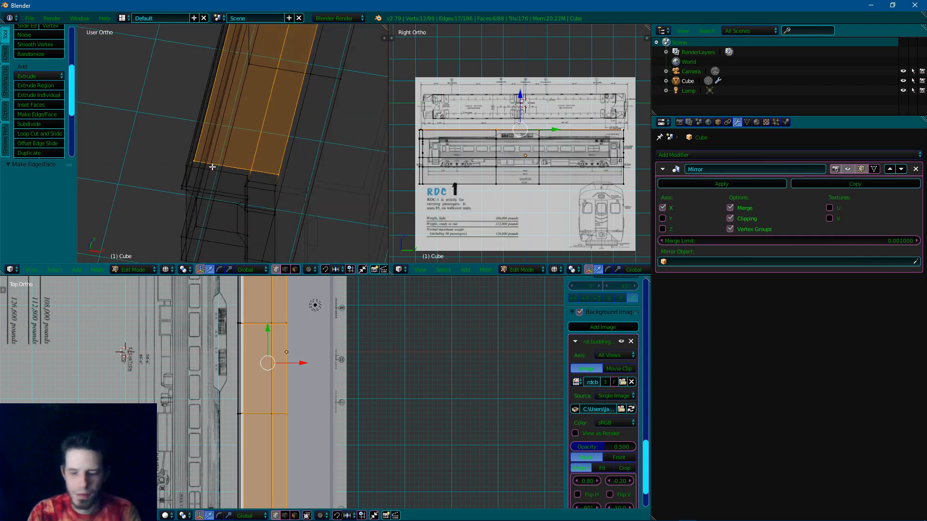
Extrude the selected roof faces 2.403 units straight down to the body's bottom and inspect the result in solid shading
key("KP_7")
key("KP_1")
scroll(215, 162, "up", 6)
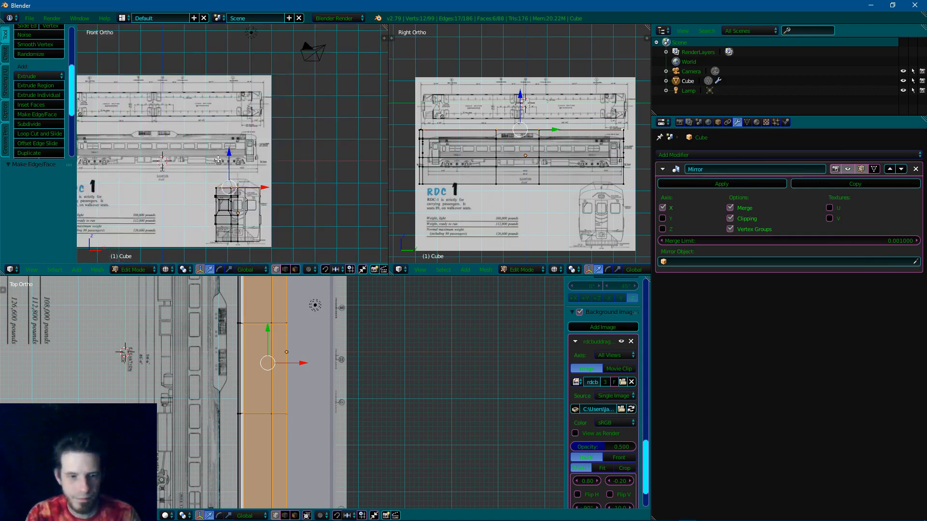
middle_click_drag(261, 91, 273, 26, "shift")
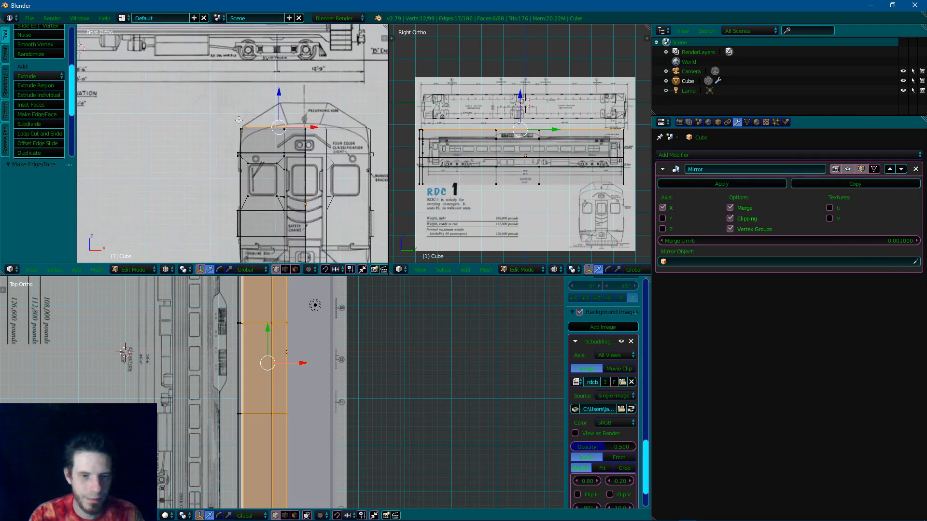
middle_click_drag(266, 154, 251, 77, "shift")
key("e")
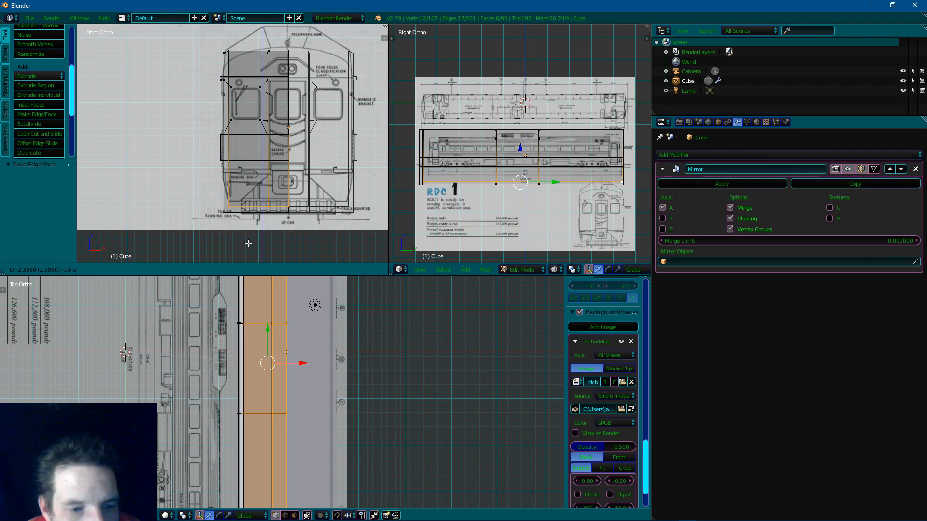
left_click(247, 244)
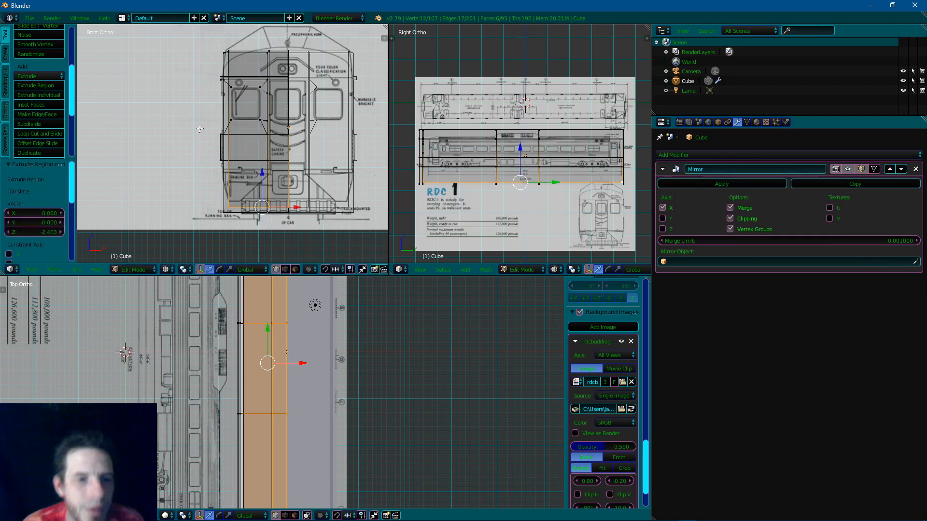
key("z")
middle_click_drag(199, 121, 189, 110)
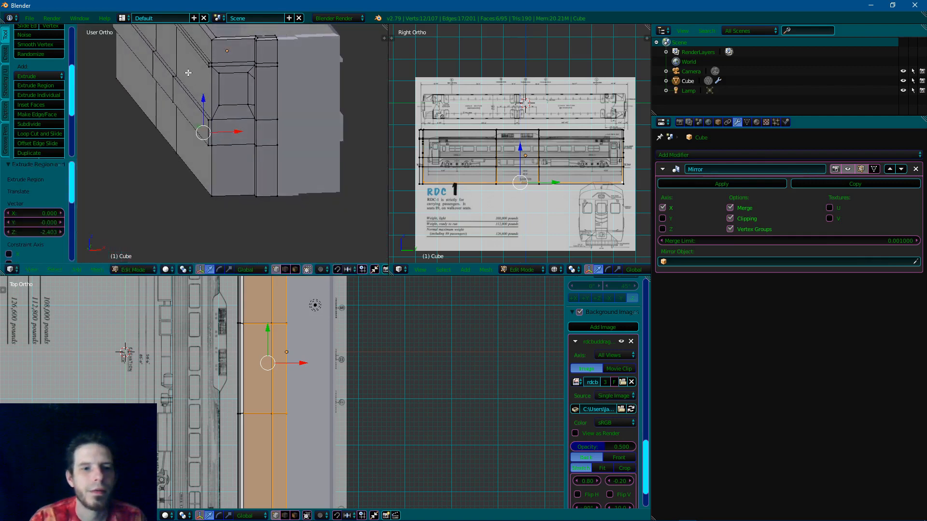
Switch to face selection and select the inner face of the recessed window at the railcar's front end
middle_click_drag(188, 72, 213, 80)
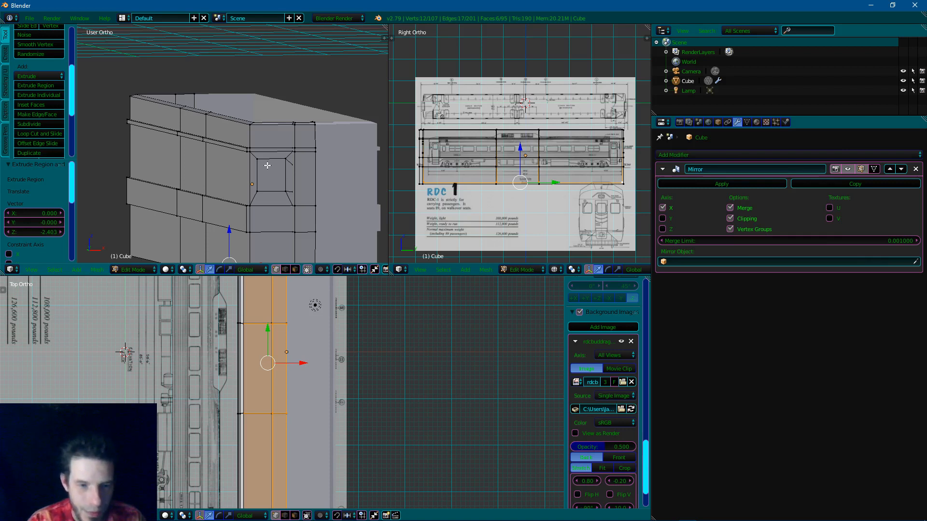
scroll(287, 168, "up", 5)
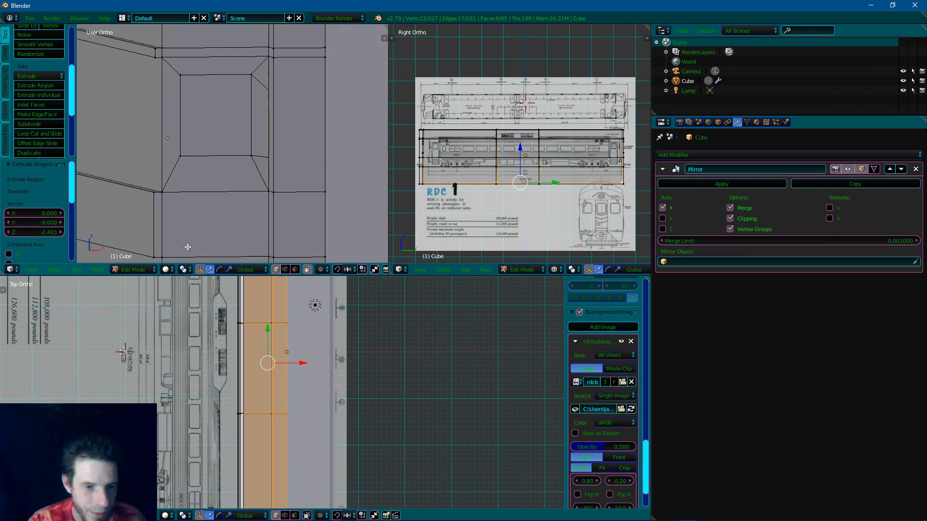
left_click(295, 270)
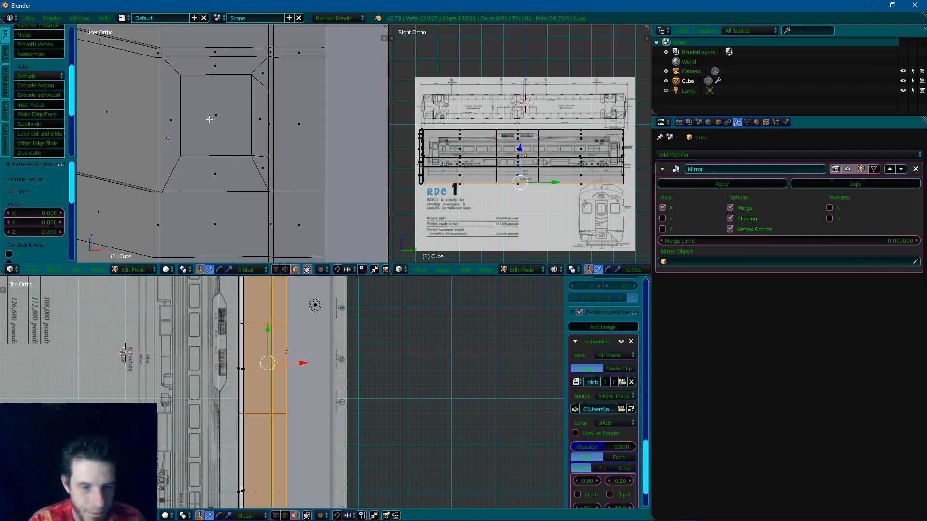
right_click(214, 119)
key("x")
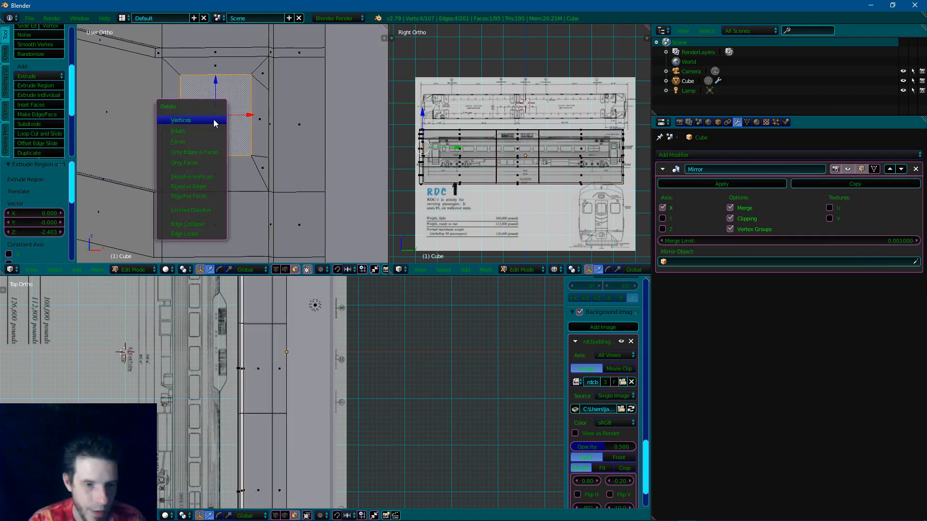
left_click(200, 143)
middle_click_drag(264, 131, 247, 131)
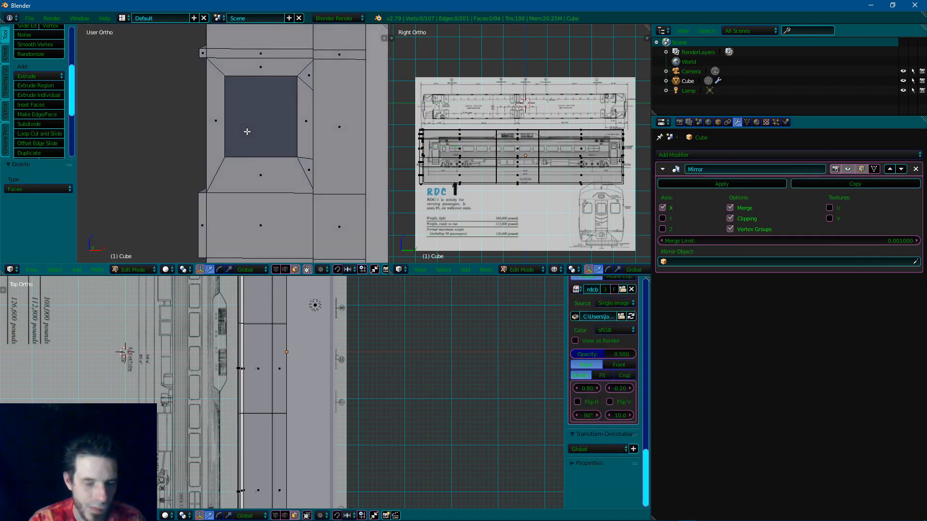
key("ctrl+z")
Duplicate the recessed window face, move the copy 1.093 units forward along Y and extrude it 1.333 units into a block
middle_click_drag(210, 119, 237, 121)
key("shift+d")
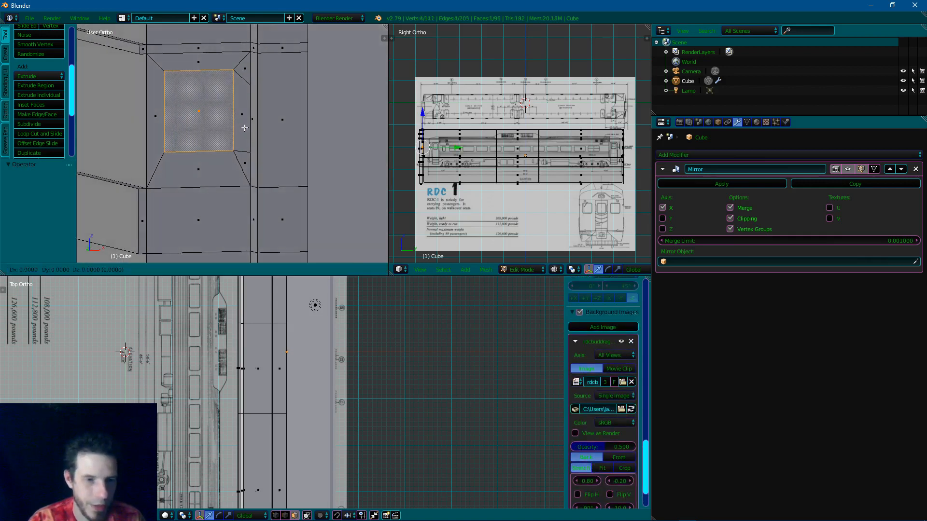
key("Escape")
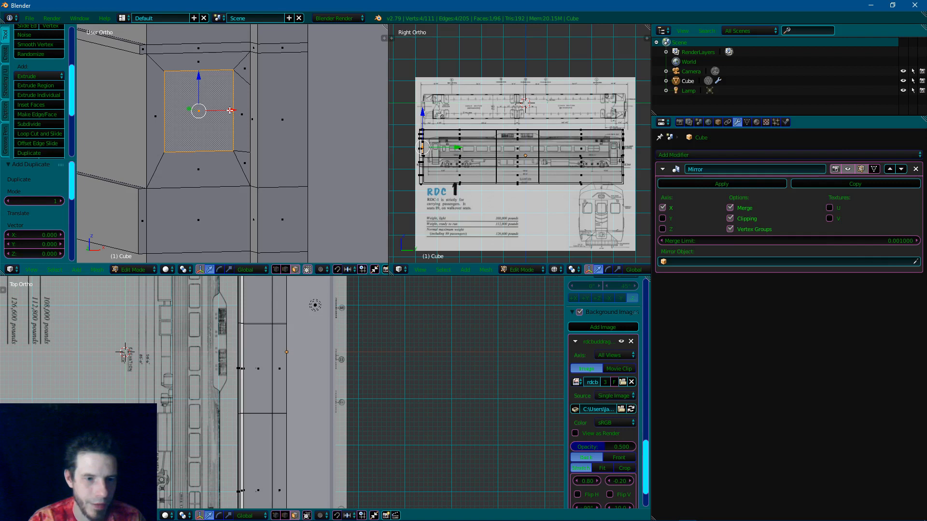
left_click_drag(230, 110, 239, 145)
key("e")
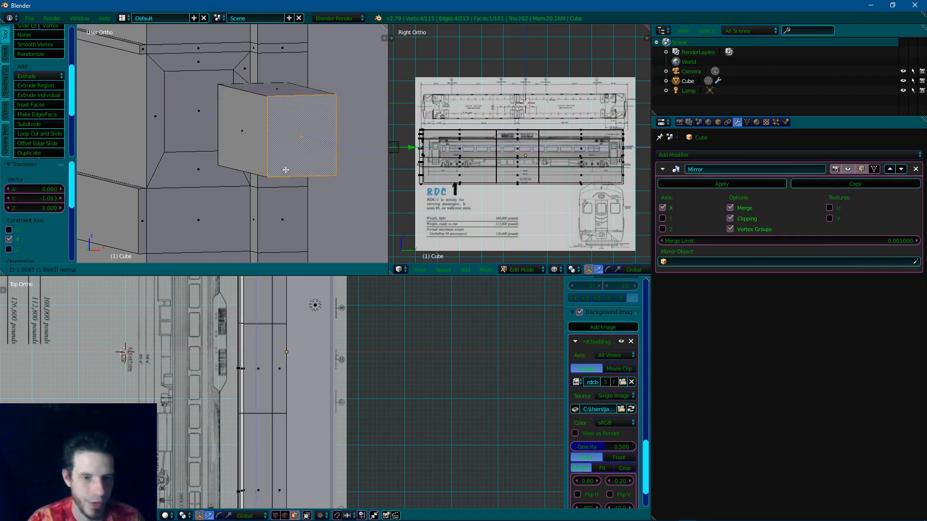
left_click(302, 159)
Delete the original inner face of the recessed front window to leave an opening behind the block
right_click(194, 117)
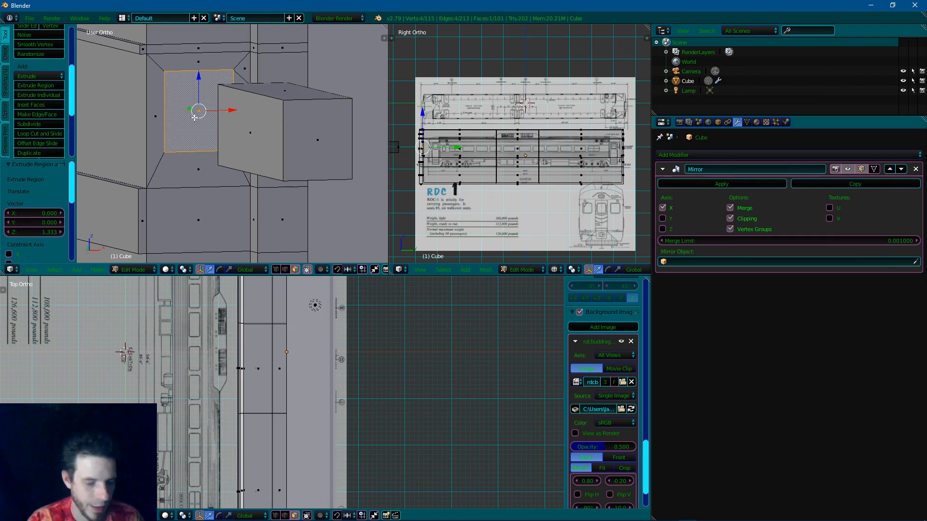
key("x")
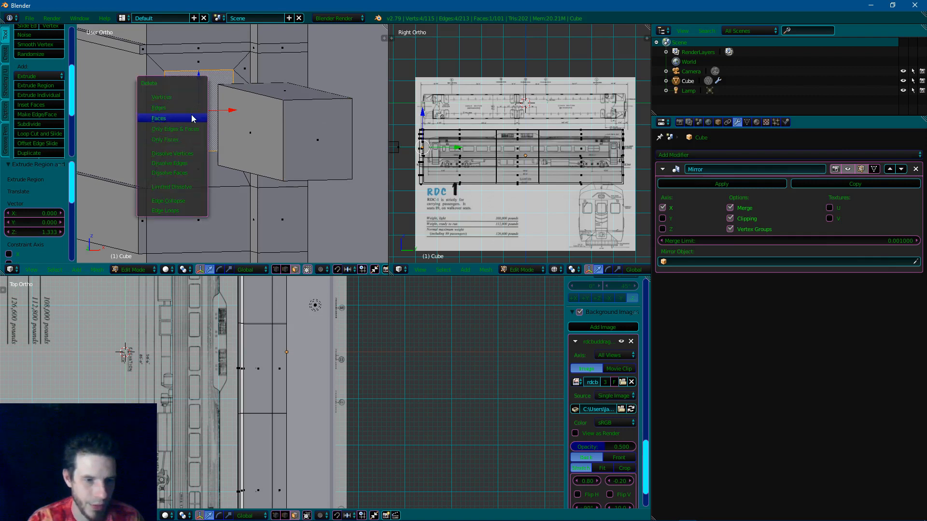
left_click(191, 119)
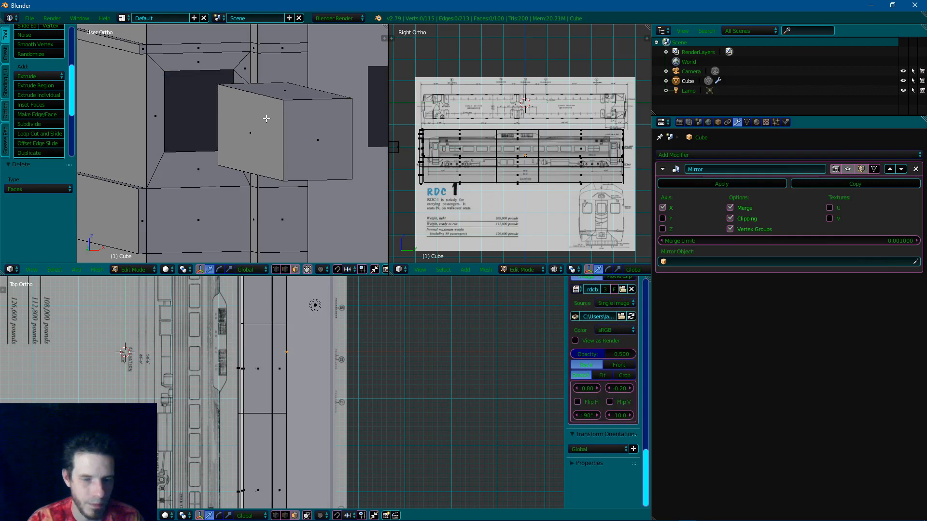
key("Tab")
key("Tab")
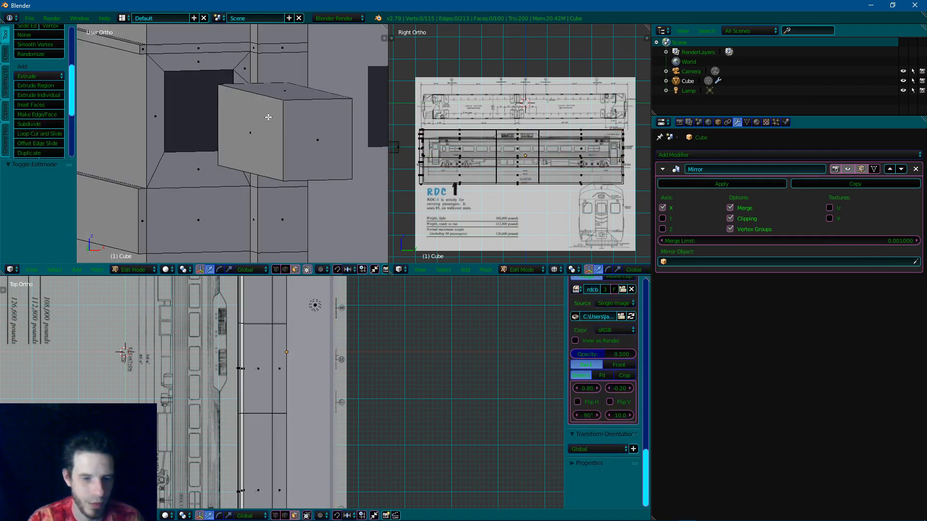
Select all six faces of the extruded block in front of the window, including its rear and underside
right_click(268, 118)
right_click(312, 123, "shift")
right_click(300, 97, "shift")
middle_click_drag(316, 145, 290, 120)
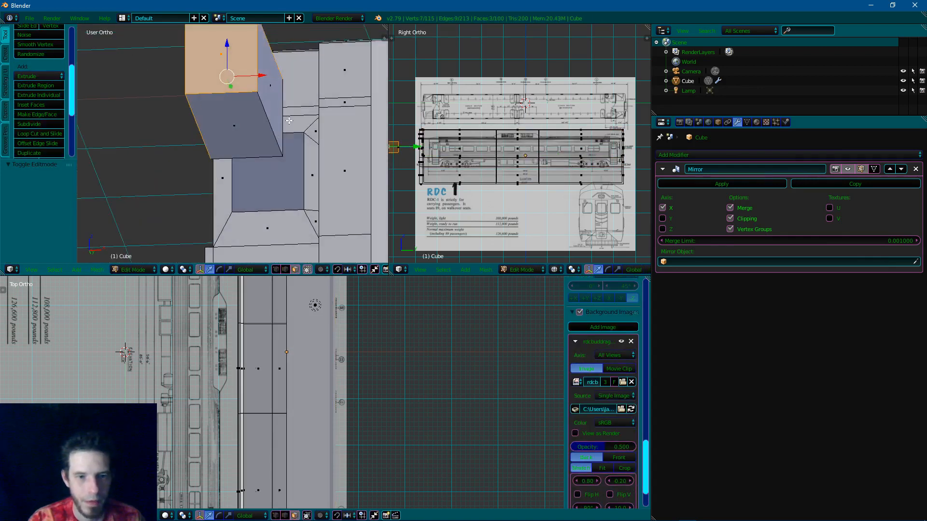
right_click(232, 128, "shift")
right_click(267, 99, "shift")
middle_click_drag(207, 120, 362, 124)
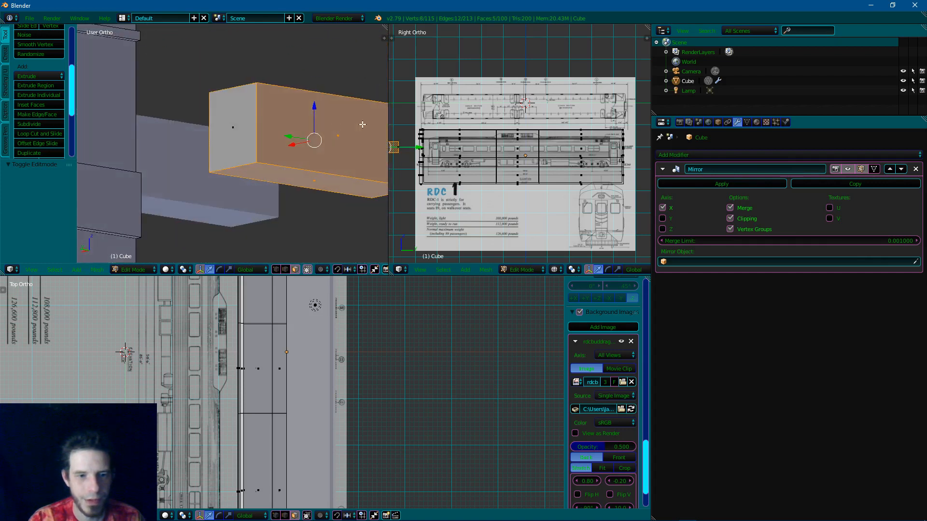
right_click(262, 126, "shift")
right_click(255, 124, "shift")
right_click(293, 127, "shift")
middle_click_drag(320, 83, 198, 126)
scroll(199, 126, "down", 7)
middle_click_drag(297, 136, 239, 141)
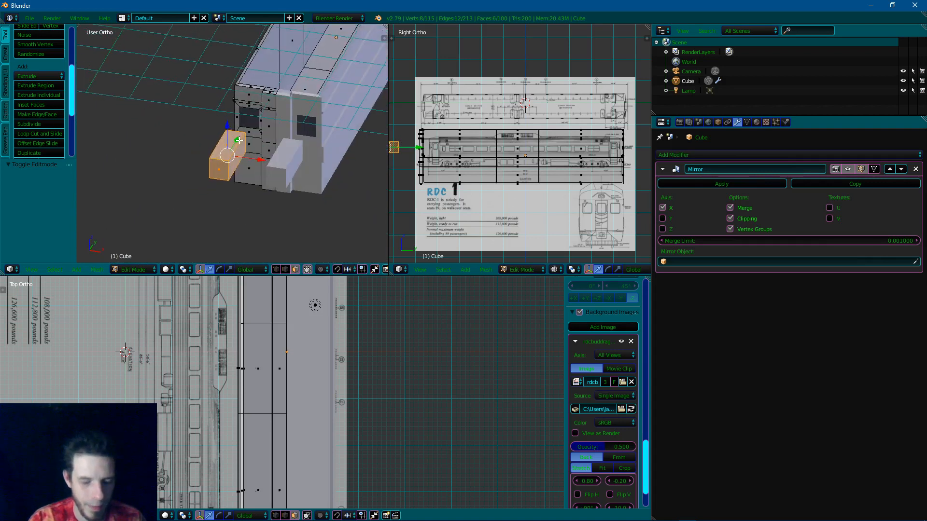
Separate the selected block into its own object and select that object in Object Mode
key("p")
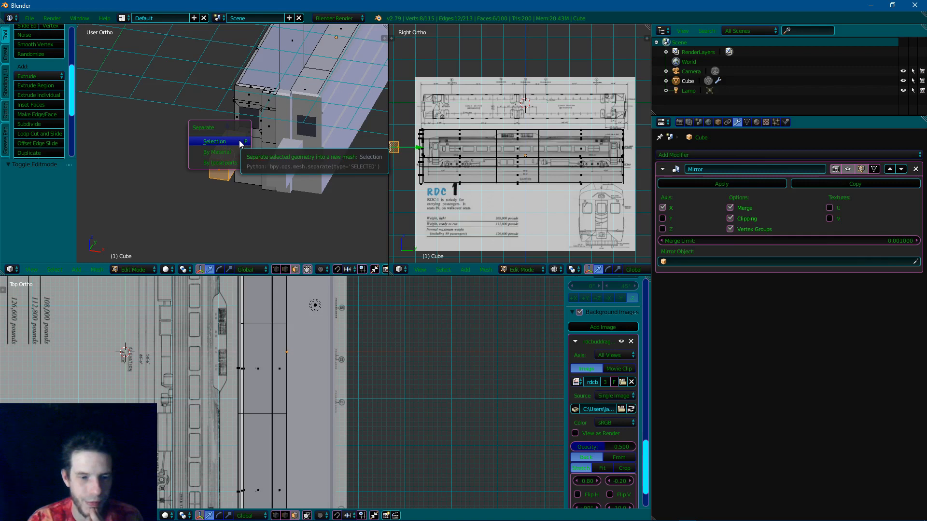
left_click(207, 142)
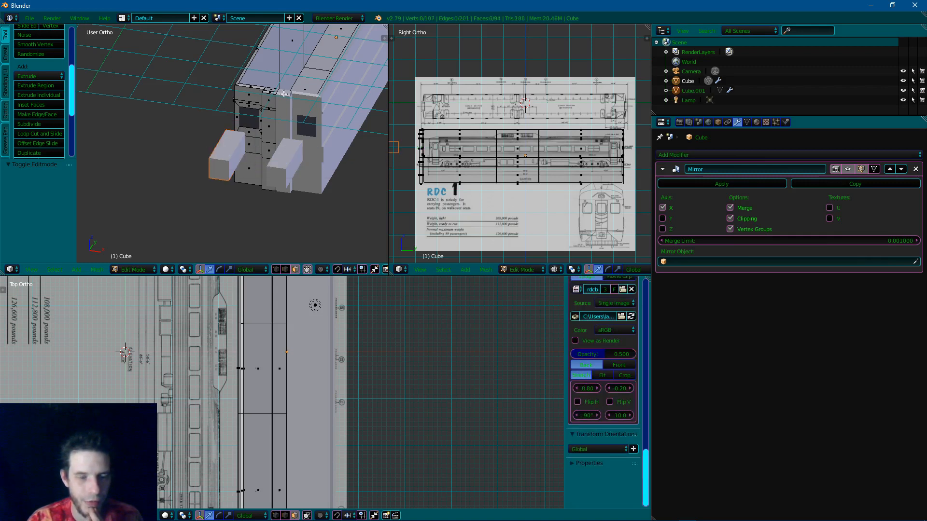
key("Tab")
right_click(231, 138)
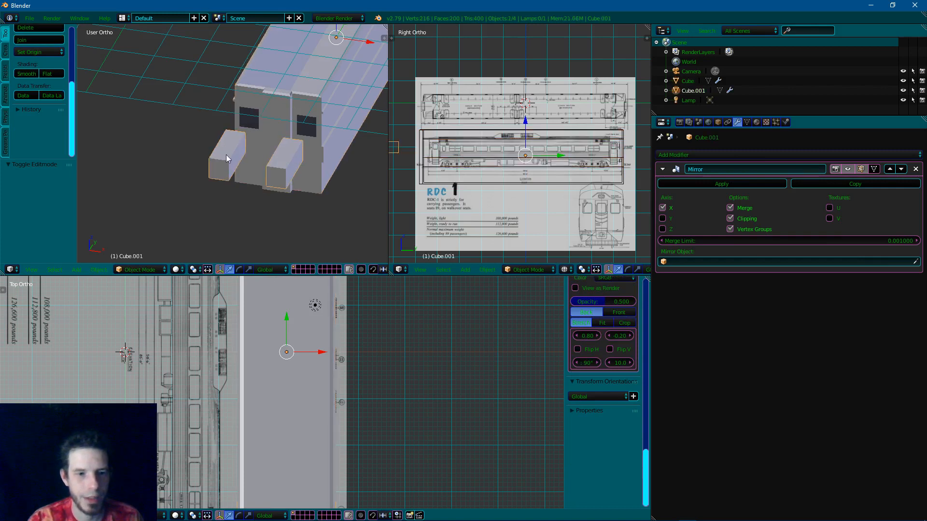
right_click(249, 113)
right_click(232, 143)
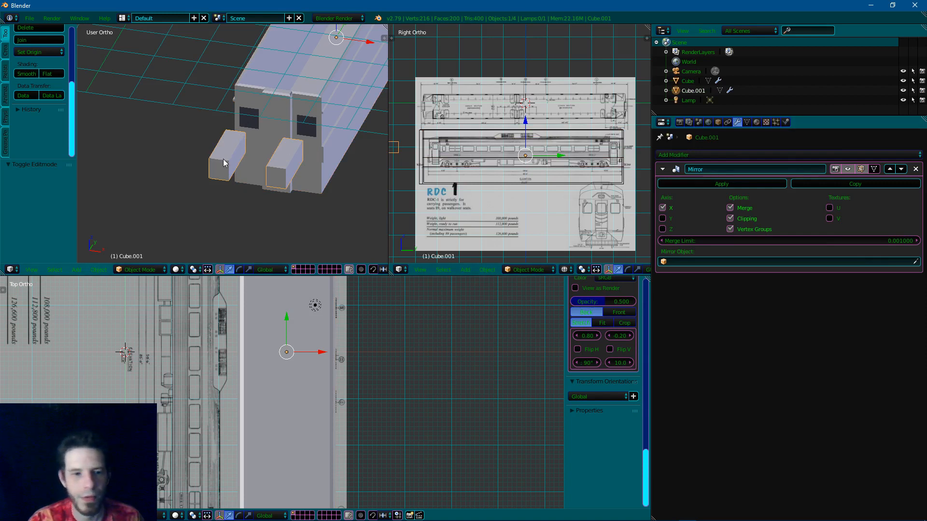
Move the separated window blocks 0.882 units along negative Y, further out from the railcar's front end
scroll(307, 91, "down", 5)
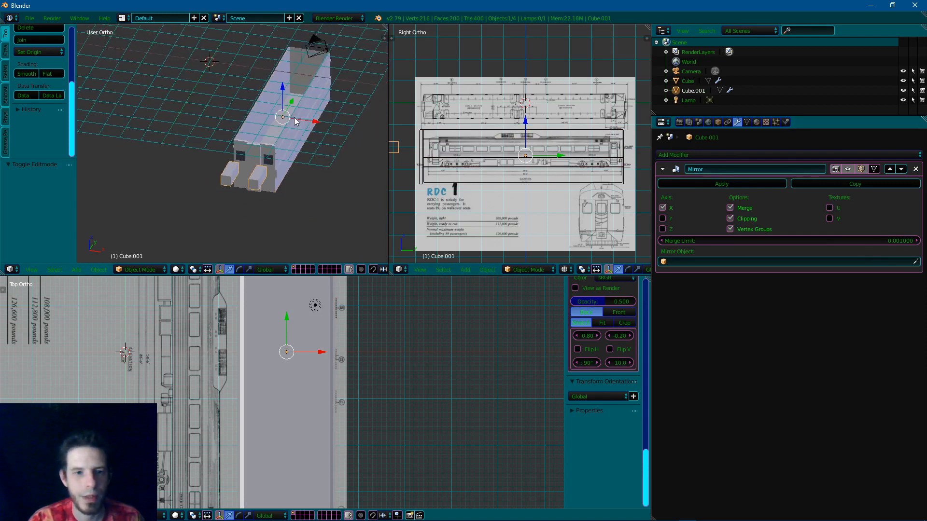
scroll(293, 103, "up", 2, "shift")
key("g")
key("y")
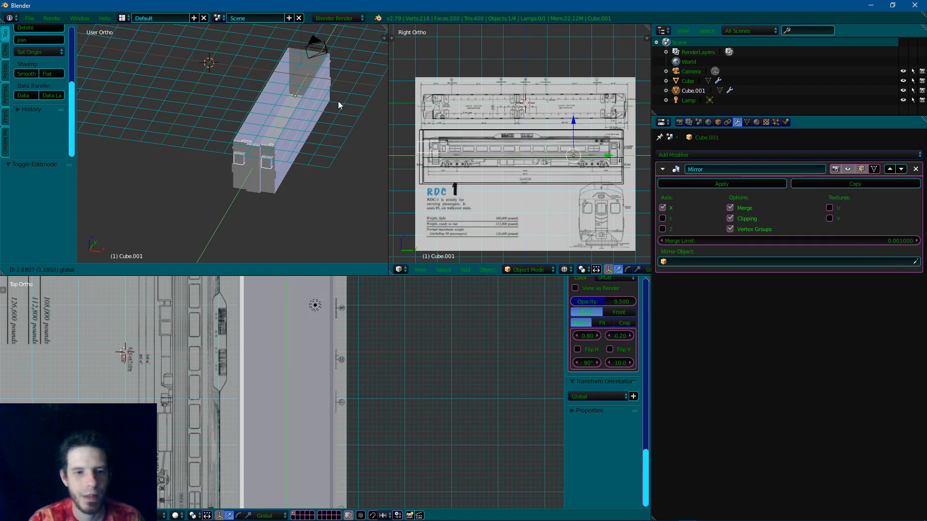
left_click(325, 135)
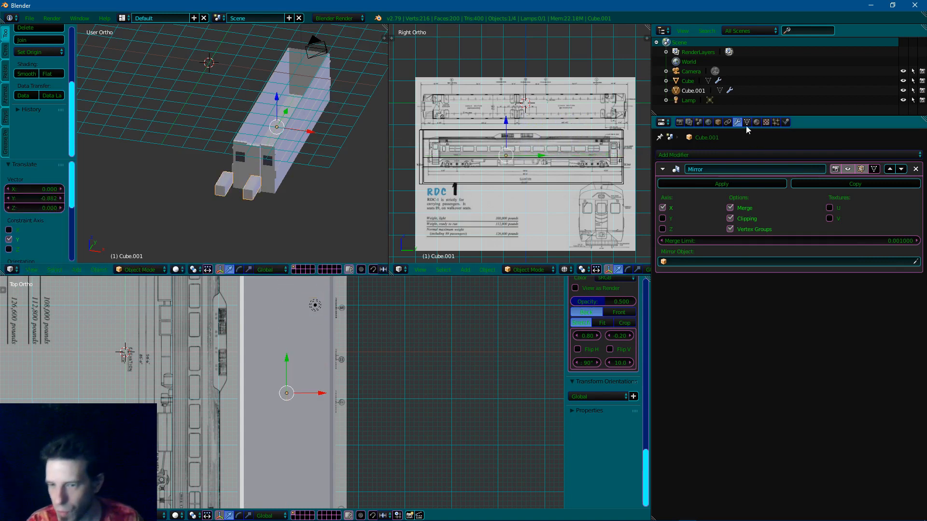
Add a Boolean modifier to the window block object, keeping its operation at Intersect
left_click(739, 155)
left_click(734, 200)
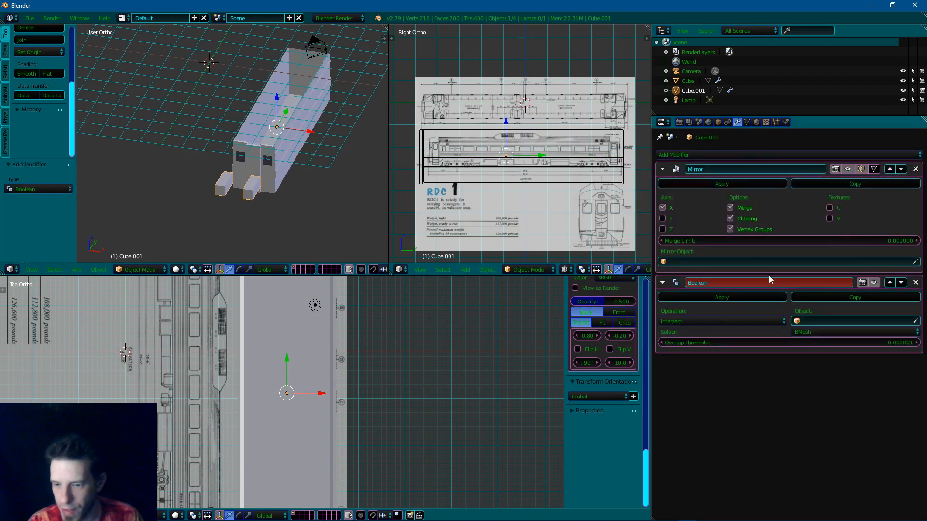
left_click(740, 321)
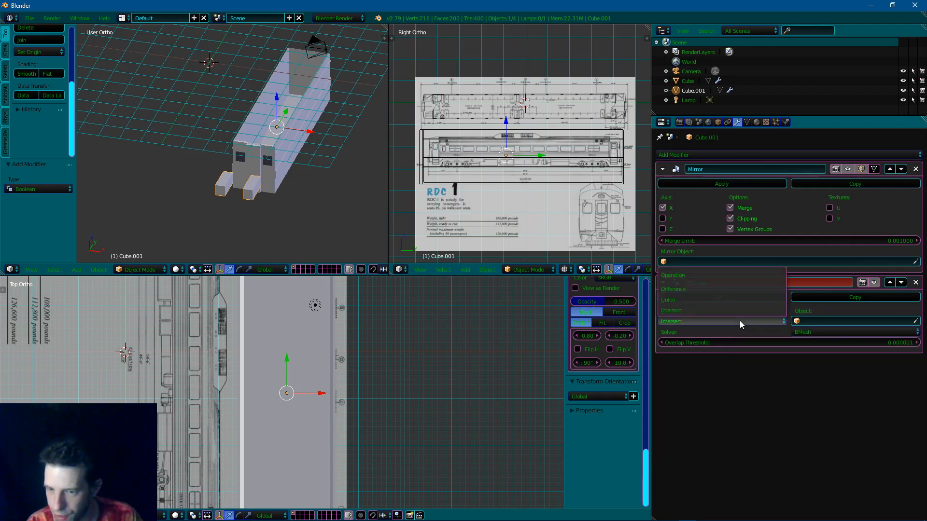
left_click(740, 321)
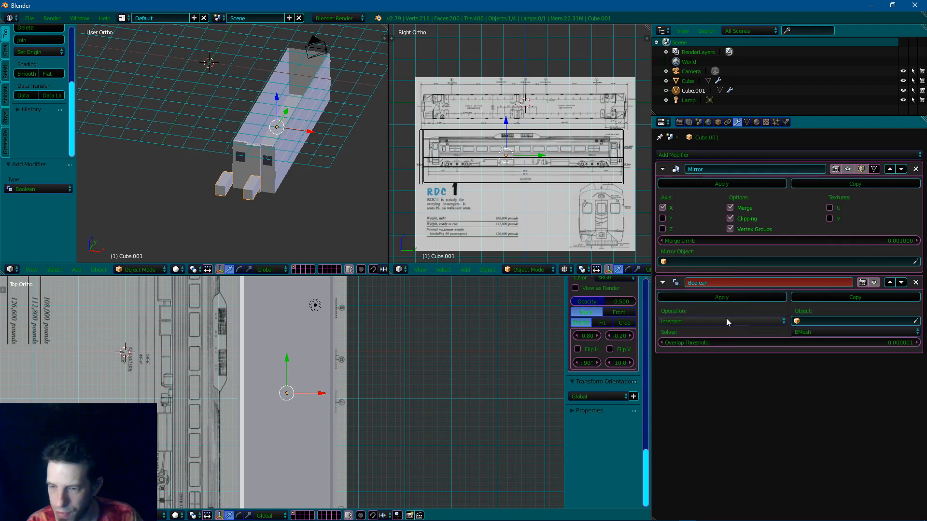
Move the window blocks 2.846 units along Y into the front window openings and check the Boolean modifier's available target objects
key("g")
key("y")
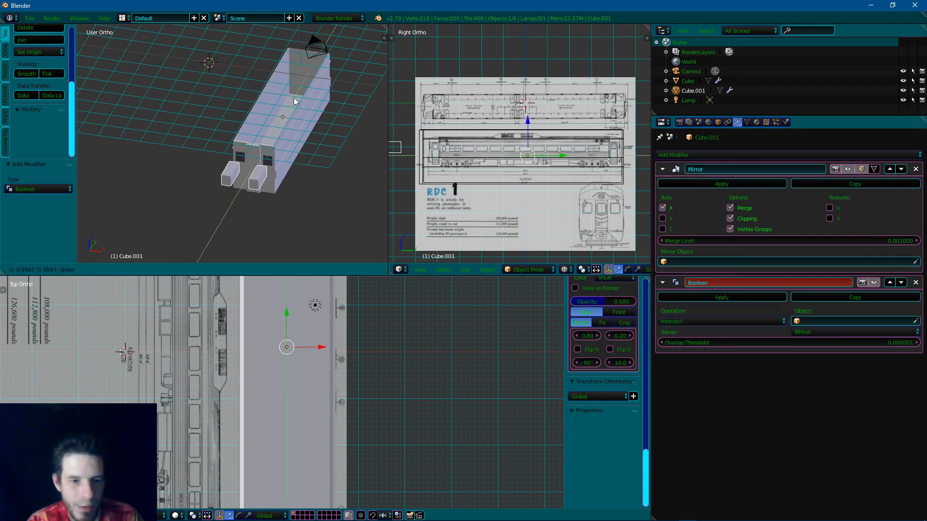
left_click(307, 85)
middle_click_drag(309, 85, 234, 93)
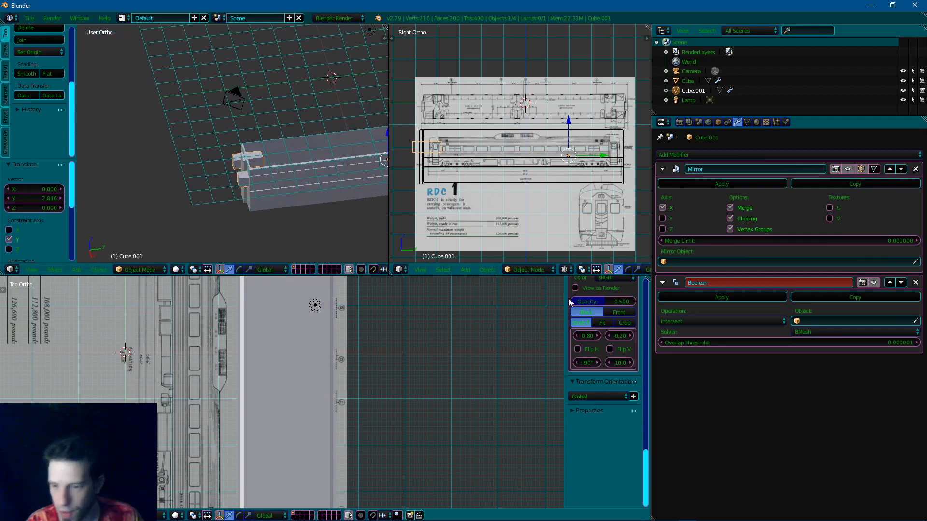
left_click(809, 321)
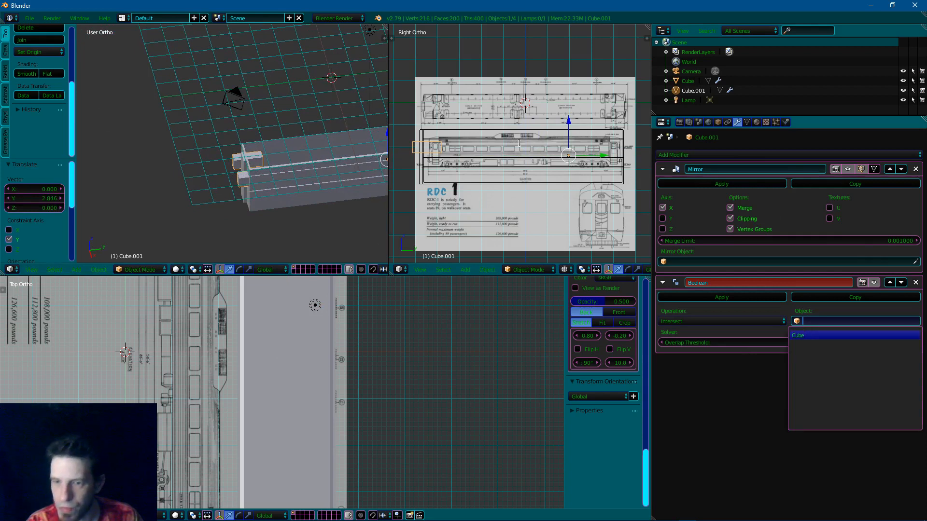
key("Escape")
Select the railcar body object and rename it Shell
right_click(300, 193)
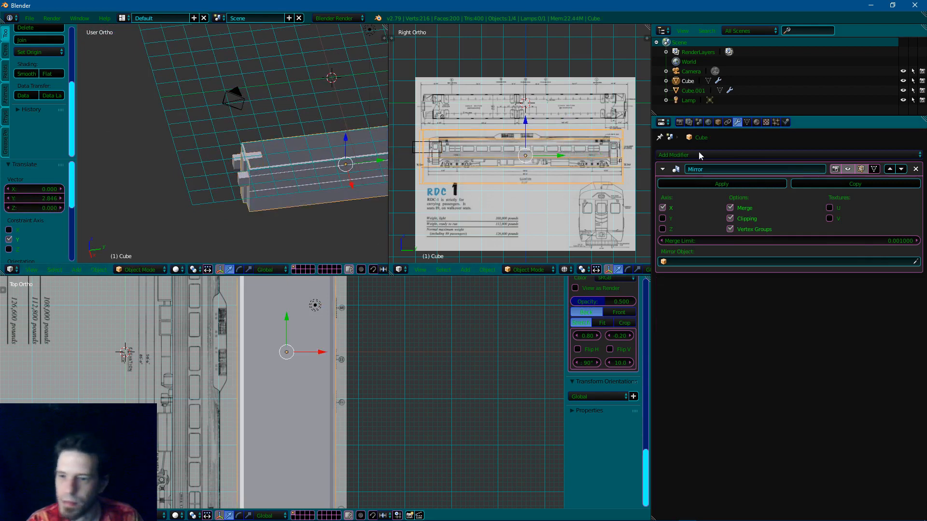
left_click(718, 122)
left_click(717, 155)
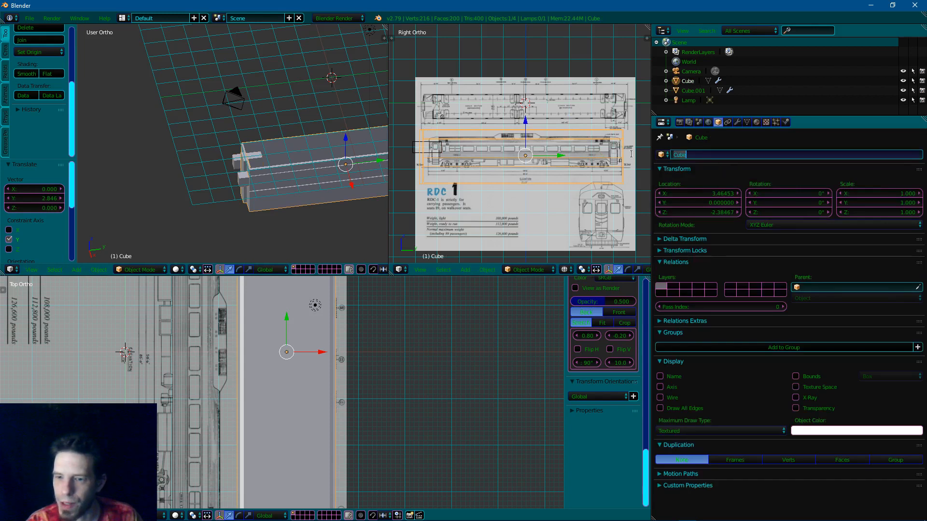
type("Shell")
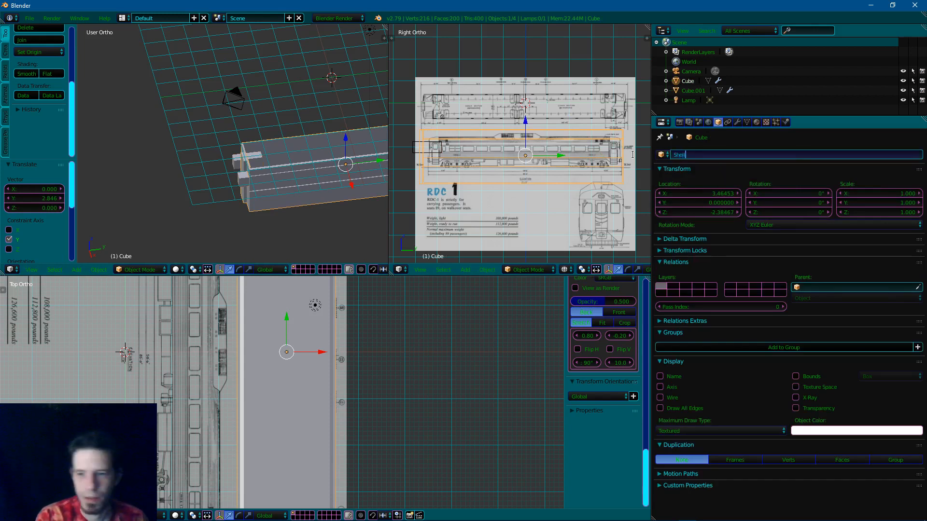
key("Return")
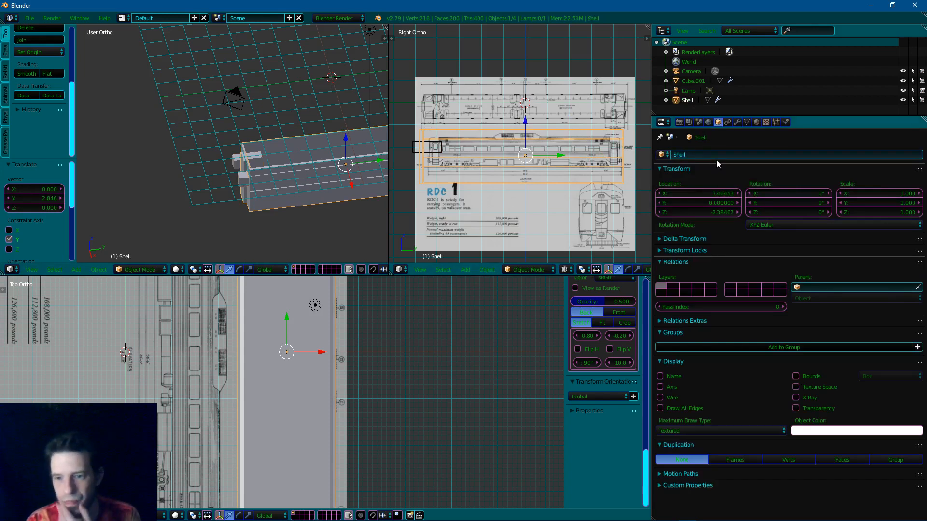
Rename the railcar body object to RDC1 - Shell
left_click(714, 154)
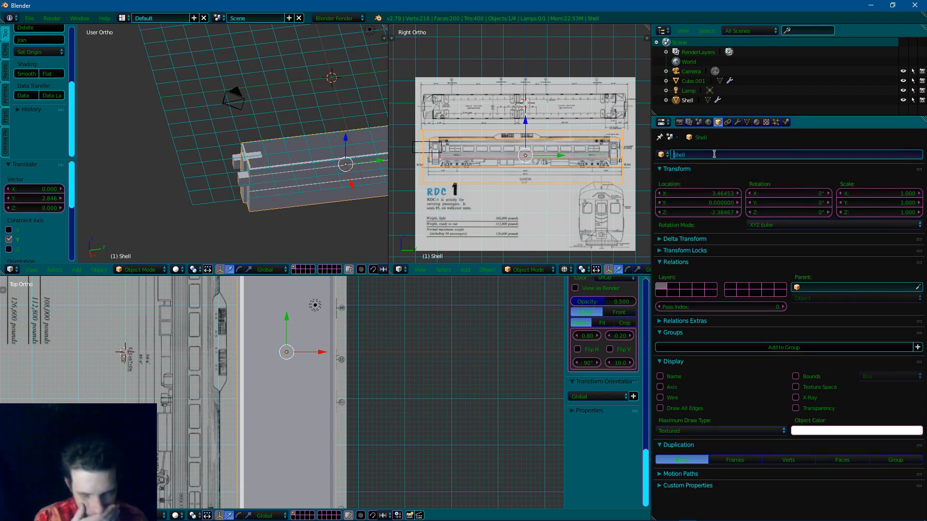
type("RDC1 -")
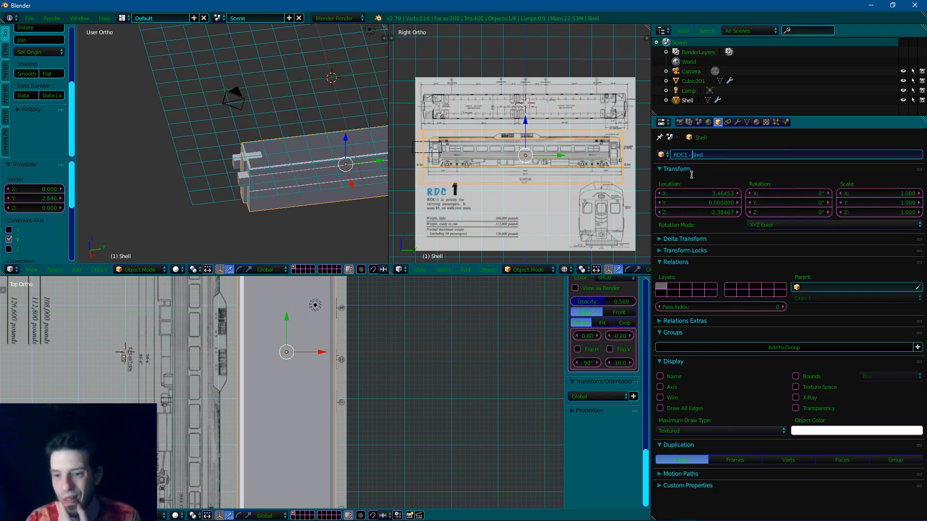
left_click(709, 154)
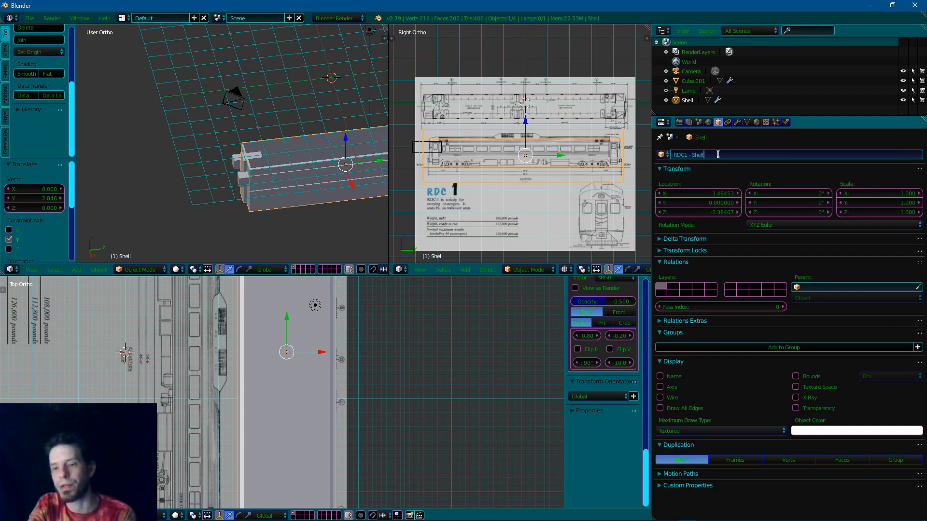
key("ctrl+a")
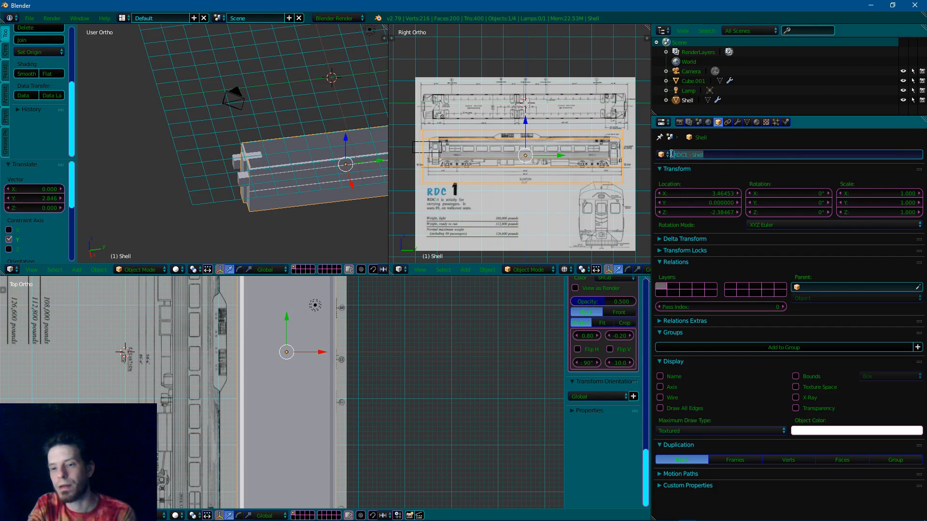
left_click(720, 153)
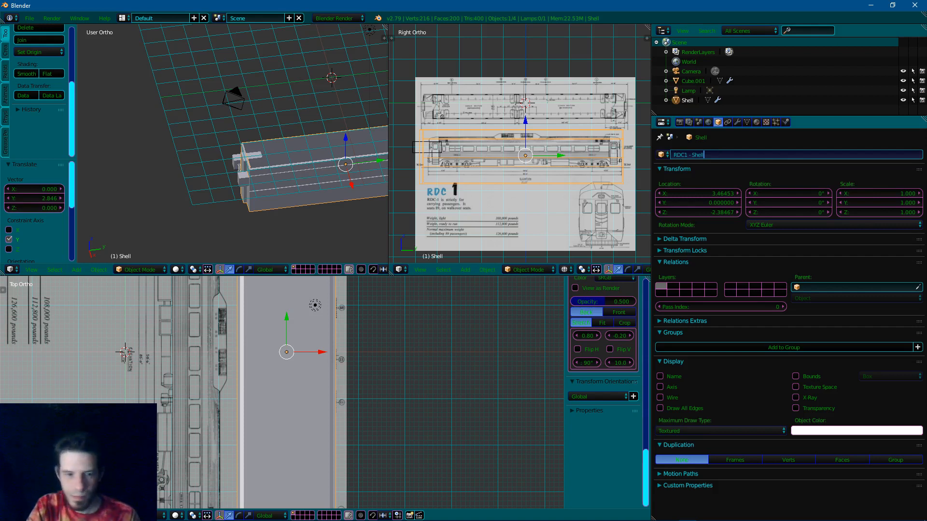
key("Return")
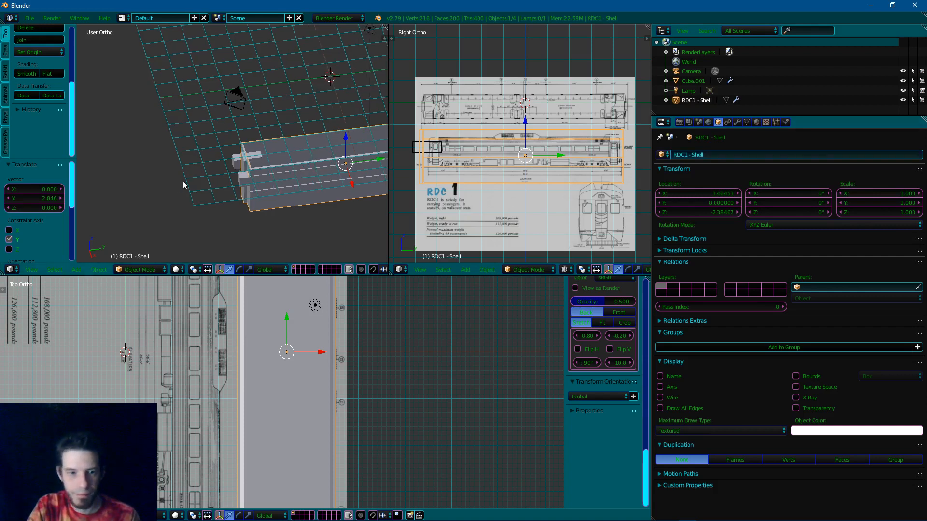
Select the window blocks, set RDC1 - Shell as their Boolean modifier's target object, and inspect the front windows
middle_click_drag(182, 181, 221, 176)
right_click(236, 162)
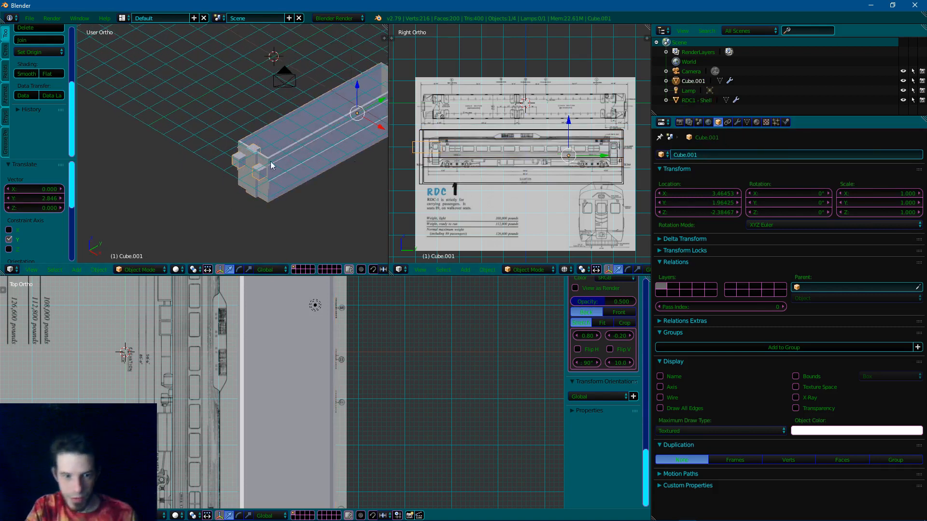
left_click(756, 123)
left_click(719, 123)
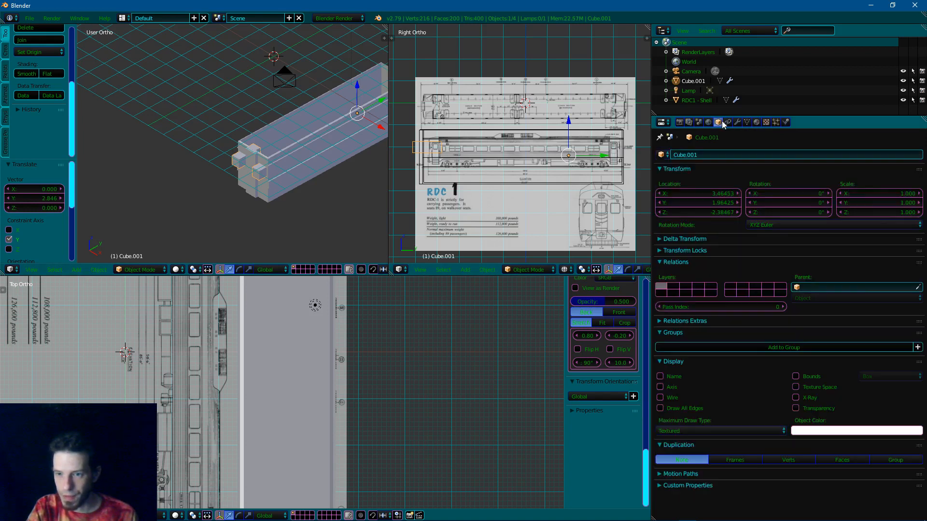
left_click(738, 123)
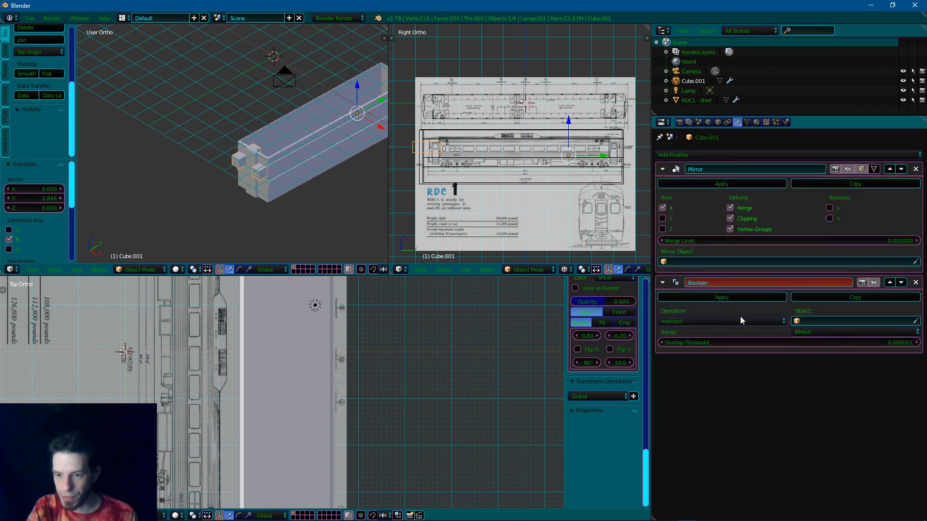
left_click(797, 321)
left_click(809, 341)
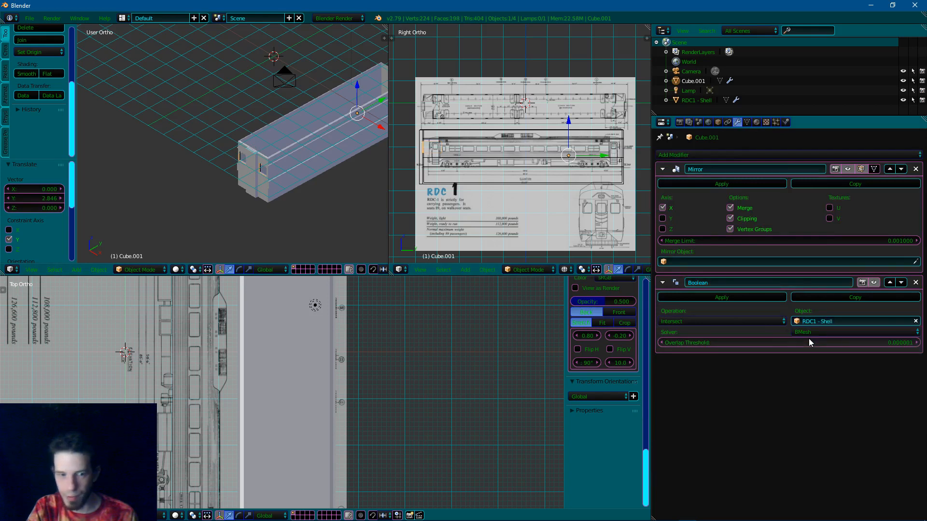
middle_click_drag(314, 164, 328, 180)
scroll(320, 158, "up", 5)
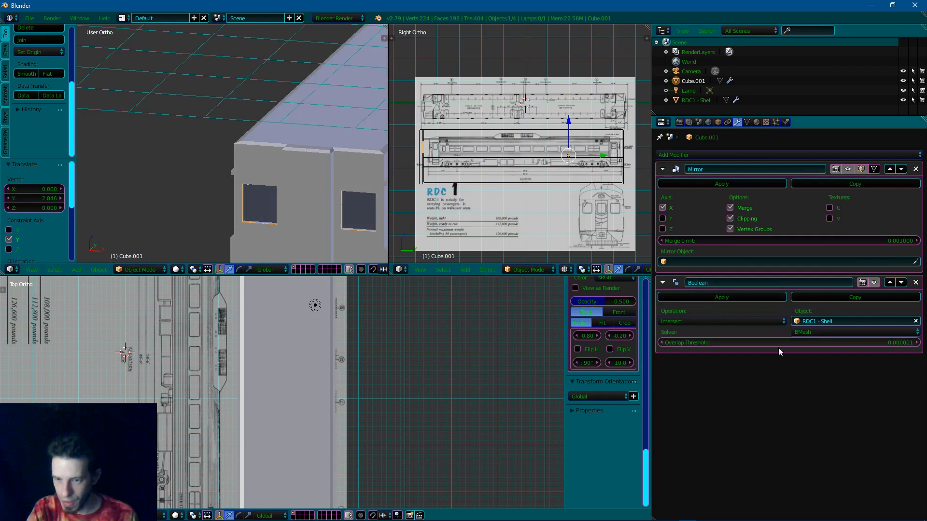
Set the window blocks' Boolean operation to Difference and inspect the shell's front end
left_click(726, 322)
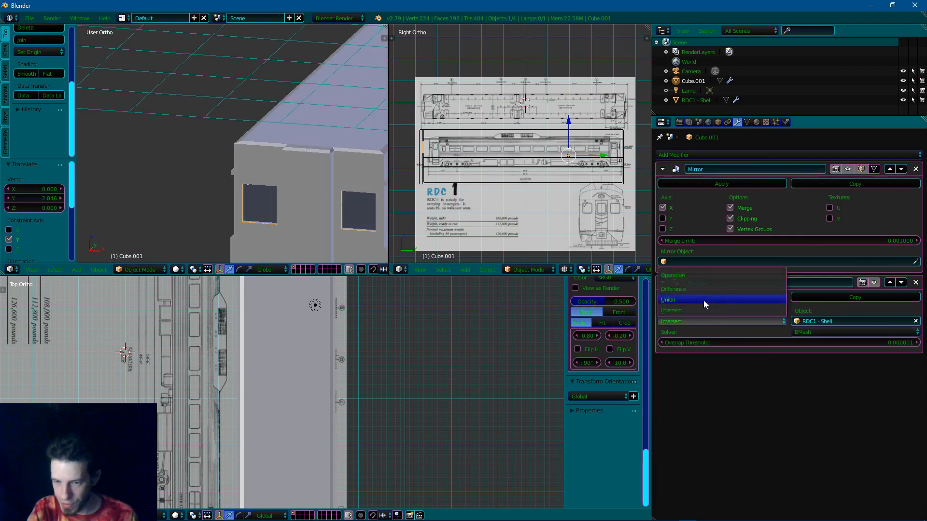
left_click(703, 287)
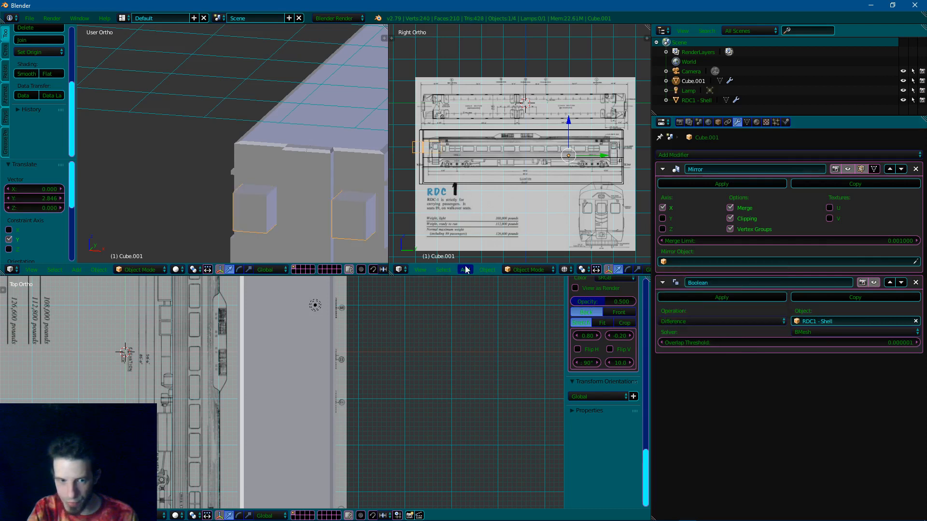
scroll(240, 203, "down", 4)
middle_click_drag(230, 204, 551, 251)
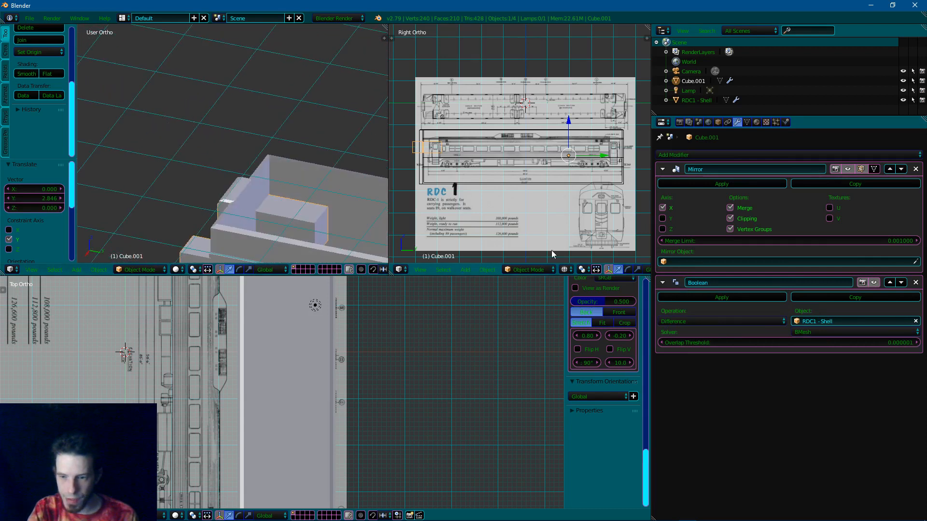
Apply the Difference Boolean, try moving the window blocks about 2.2 units along negative Y, and undo the move
left_click(694, 296)
right_click(305, 221)
right_click(305, 222)
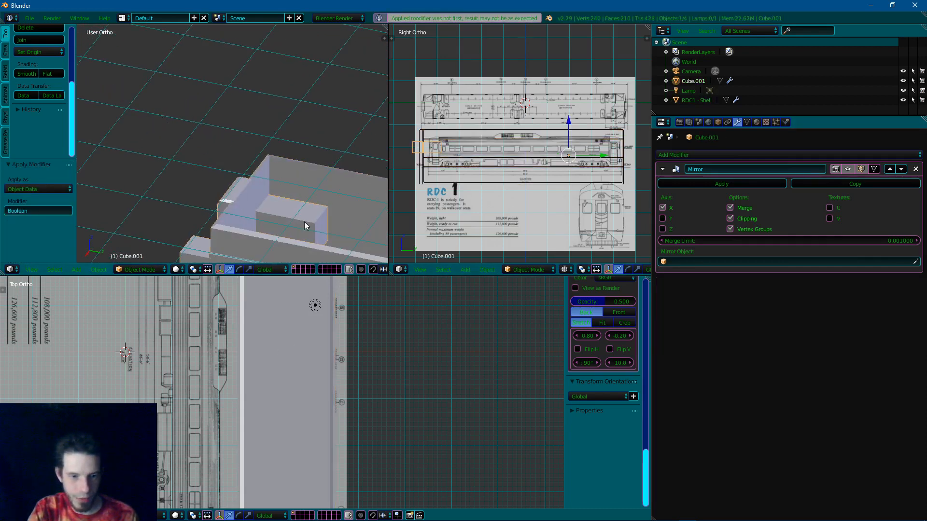
scroll(300, 223, "down", 6)
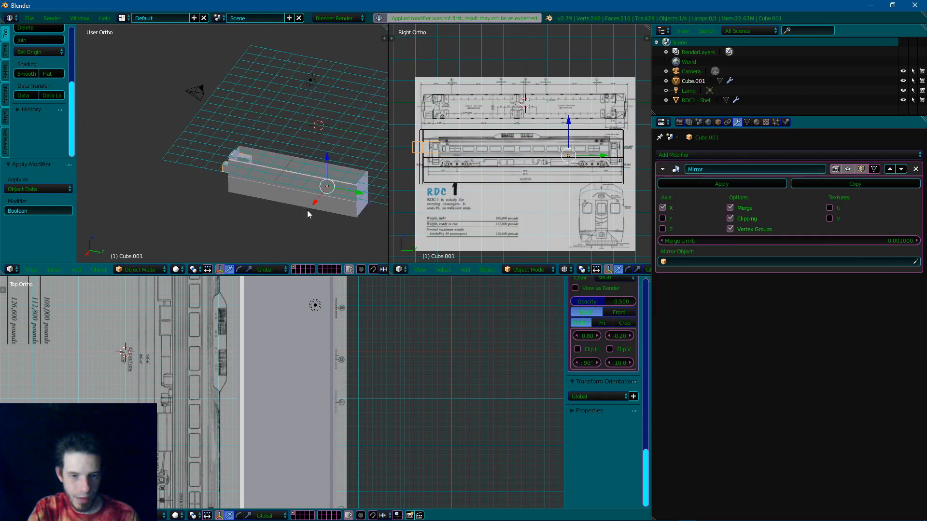
left_click_drag(350, 198, 327, 189)
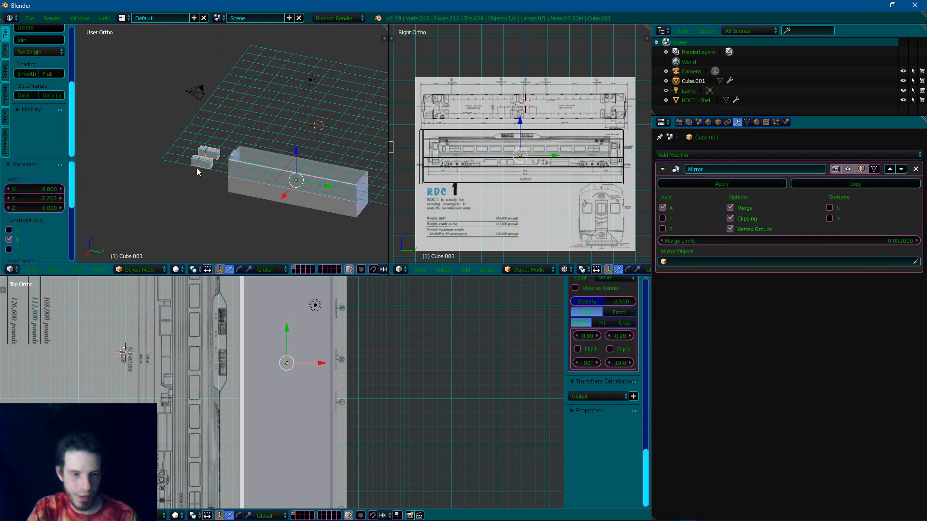
key("ctrl+z")
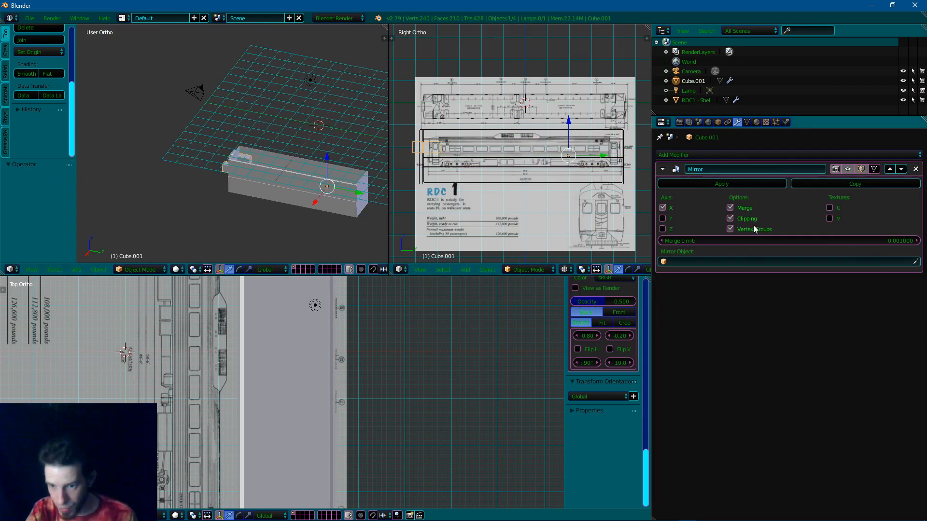
Try moving the window blocks along negative Y again, undoing each move and the applied Boolean modifier
right_click(316, 151)
middle_click_drag(317, 138, 289, 148)
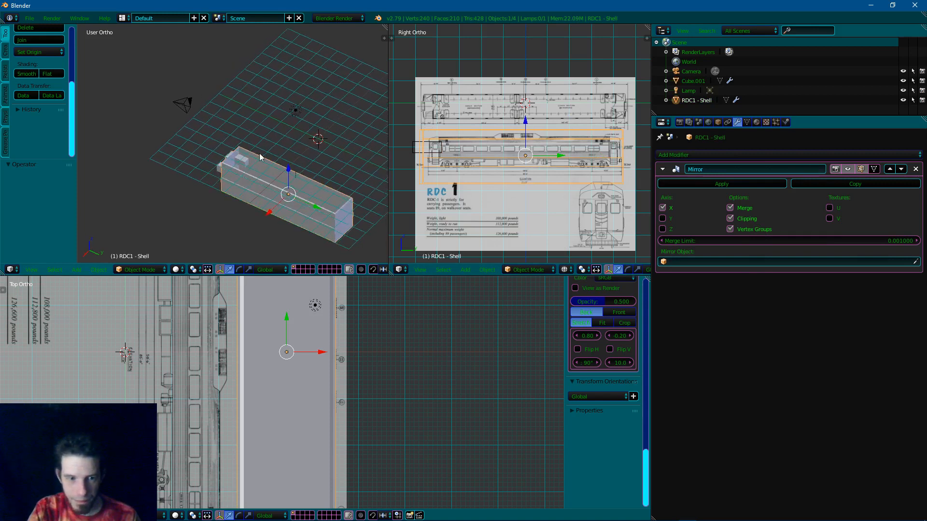
right_click(244, 156)
left_click_drag(340, 216, 316, 212)
key("ctrl+z")
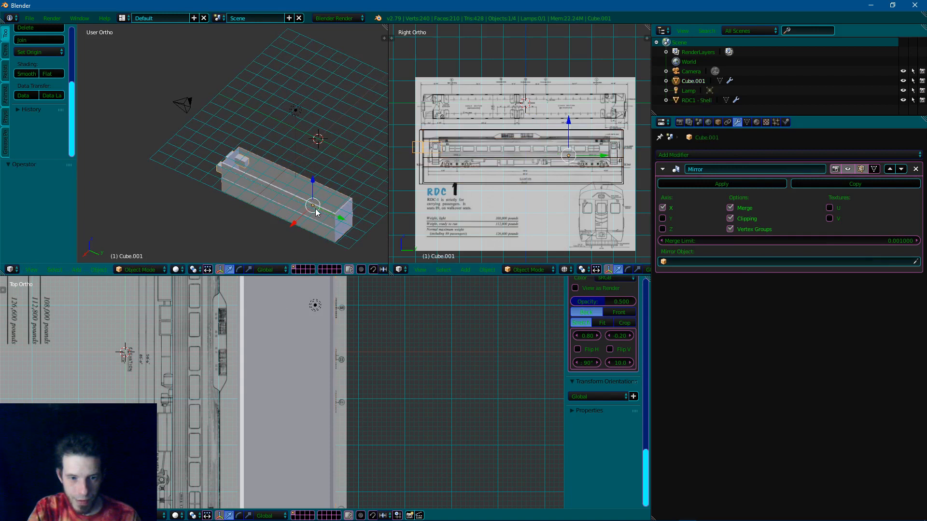
left_click_drag(340, 218, 311, 207)
key("ctrl+z")
key("ctrl+z")
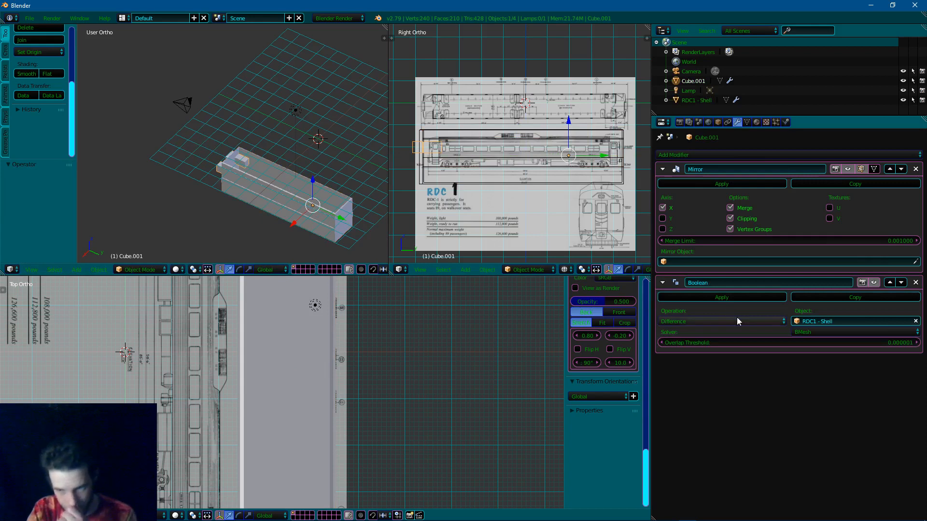
Try applying the window blocks' Boolean as Union and moving the result along negative Y, and undo it all
left_click(828, 322)
key("Return")
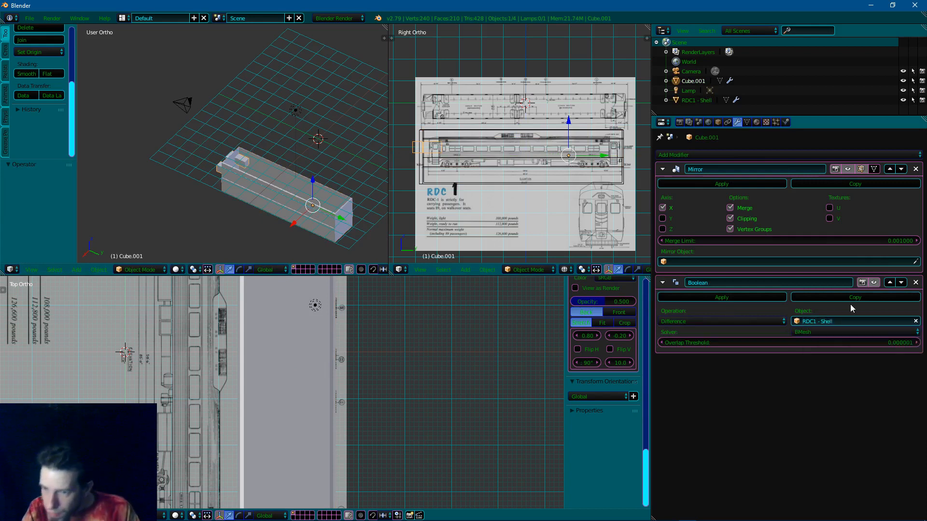
left_click(710, 322)
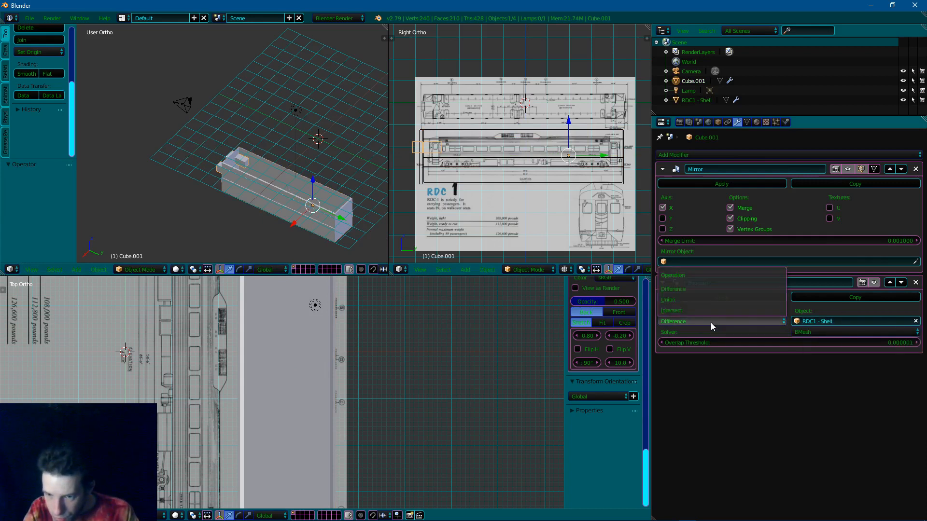
left_click(700, 297)
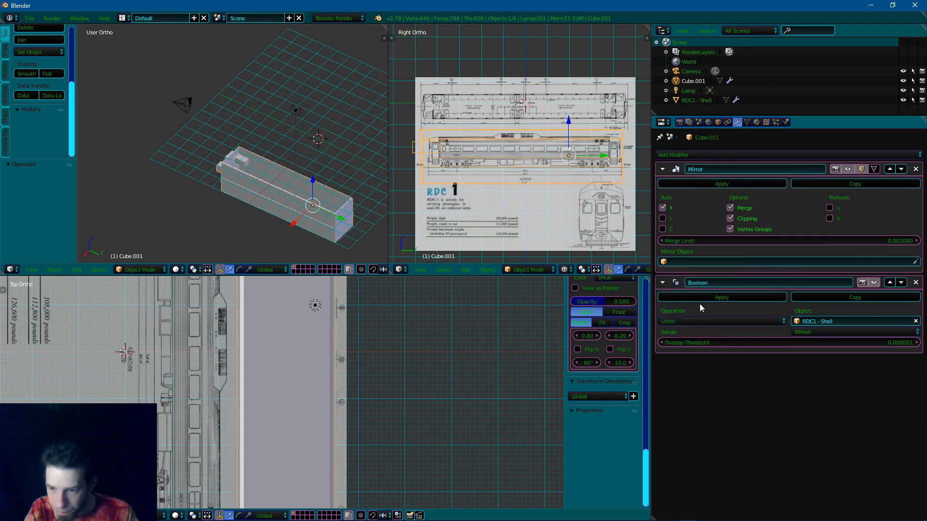
left_click(712, 297)
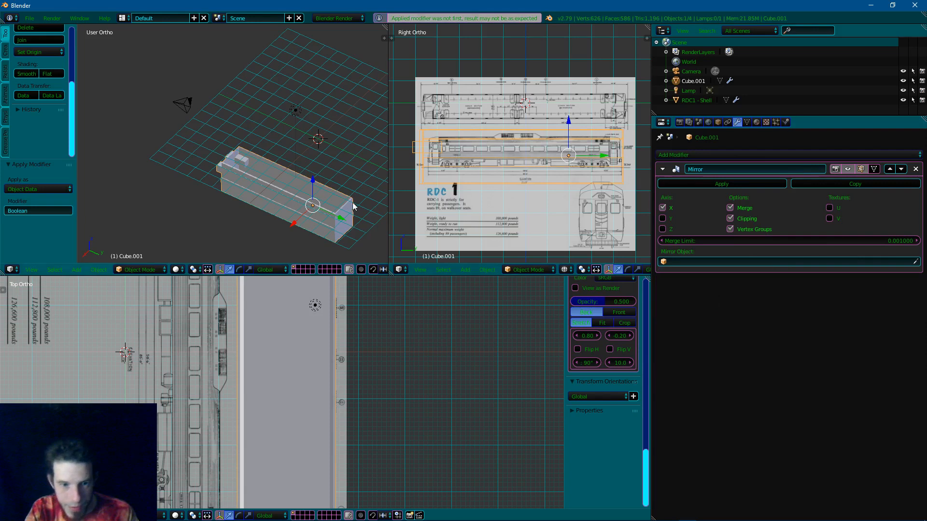
left_click_drag(341, 220, 291, 193)
key("ctrl+z")
key("ctrl+z")
key("ctrl+z")
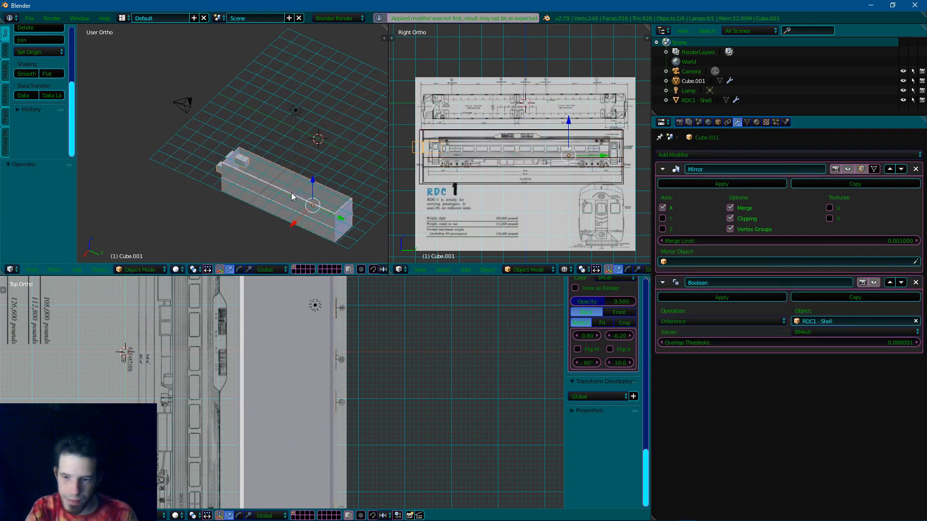
Keep the Boolean operation at Difference and try moving the window blocks along Y, away from the shell's front end
left_click(689, 321)
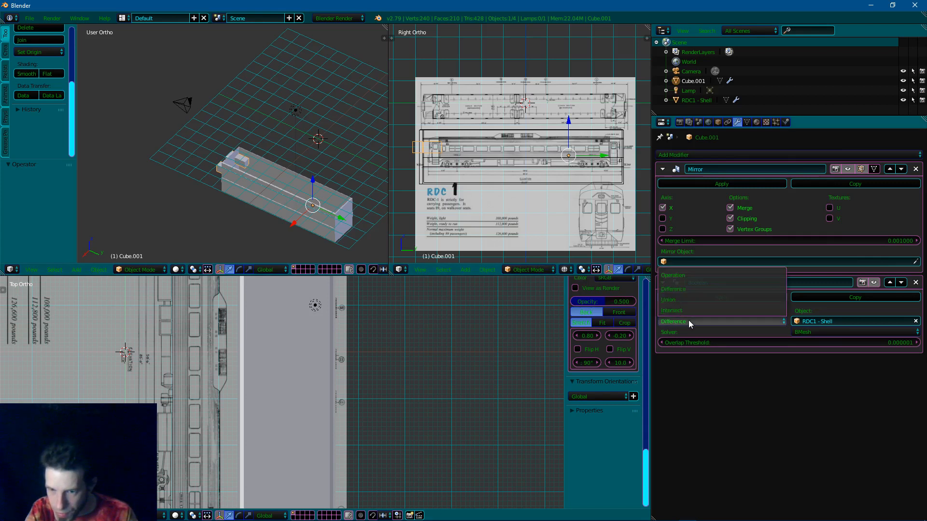
left_click(685, 289)
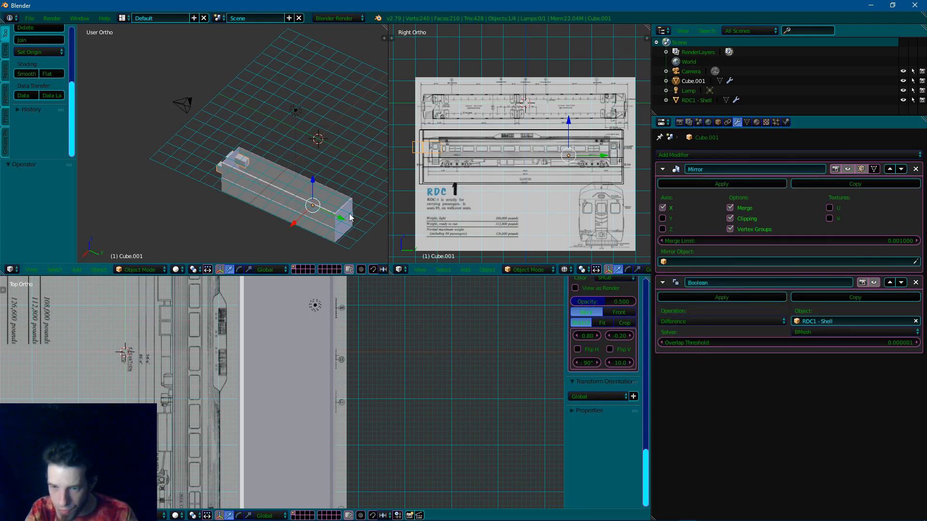
right_click(323, 209)
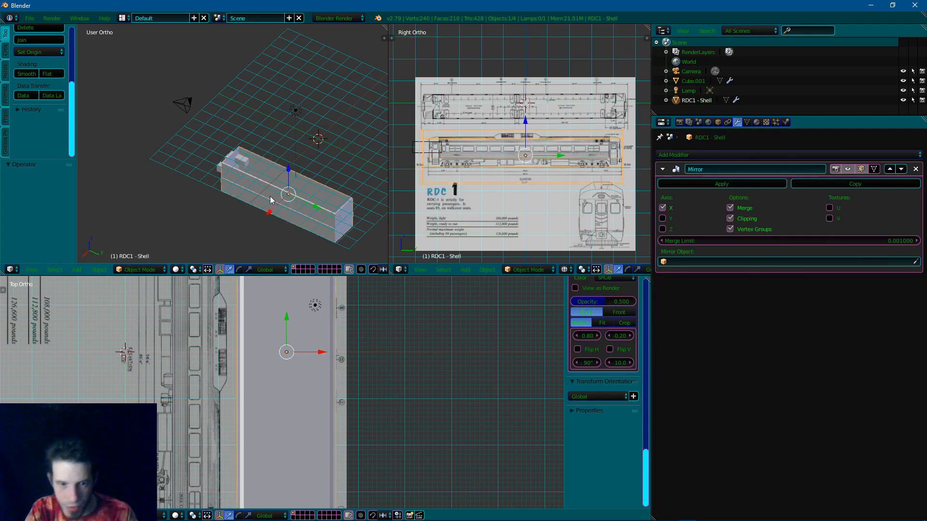
right_click(246, 166)
key("g")
key("y")
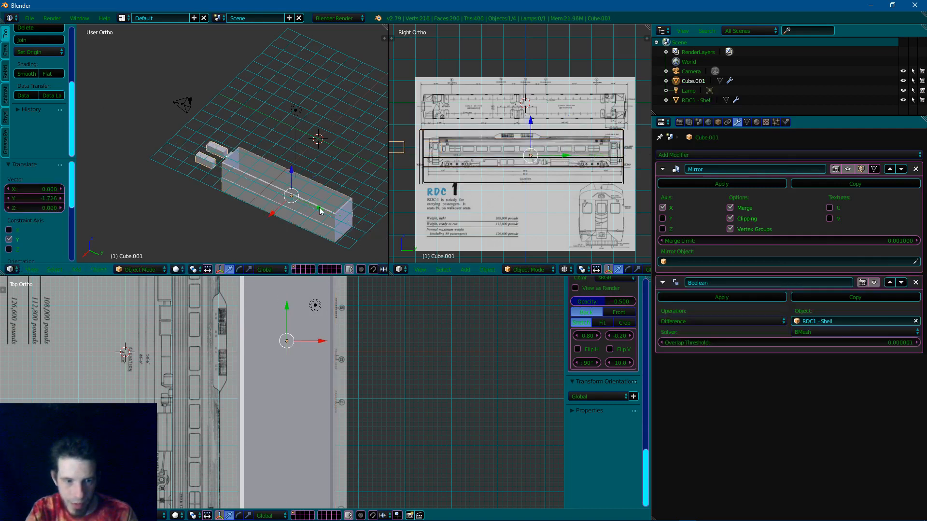
left_click(347, 217)
Remove the Boolean modifier from the window blocks and add one to RDC1 - Shell, leaving its operation at Intersect
left_click(916, 282)
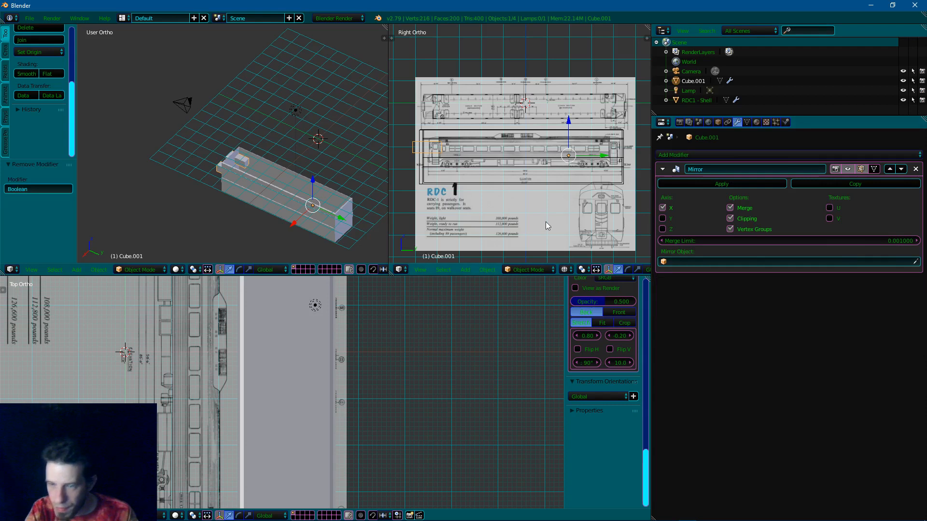
right_click(268, 212)
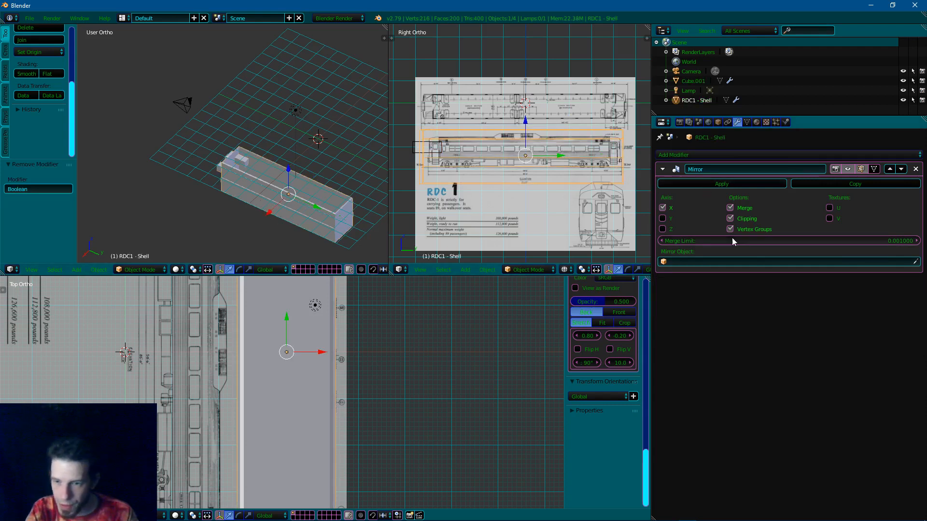
left_click(739, 154)
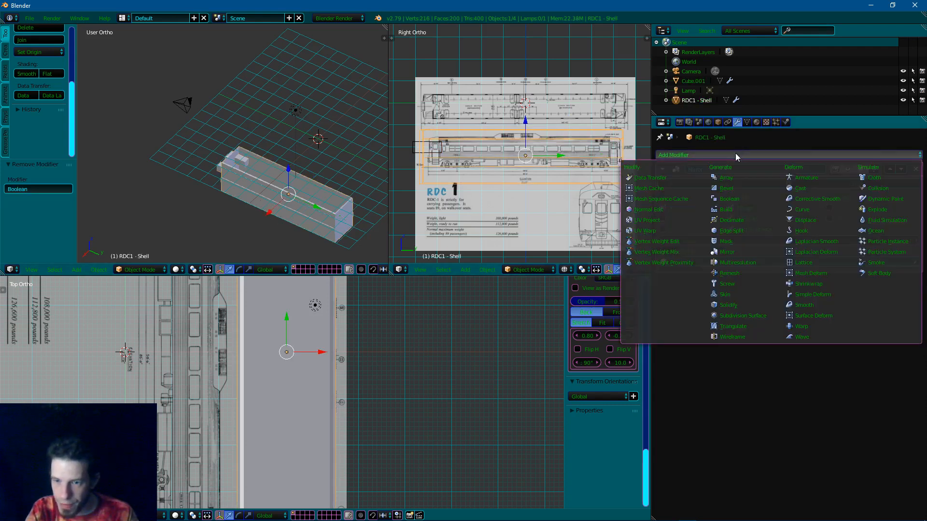
left_click(730, 198)
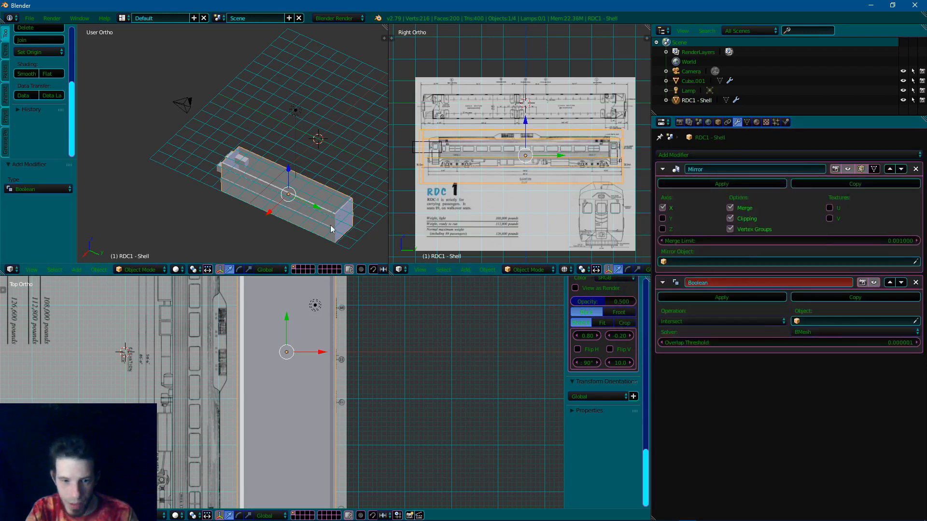
left_click(718, 323)
left_click(718, 322)
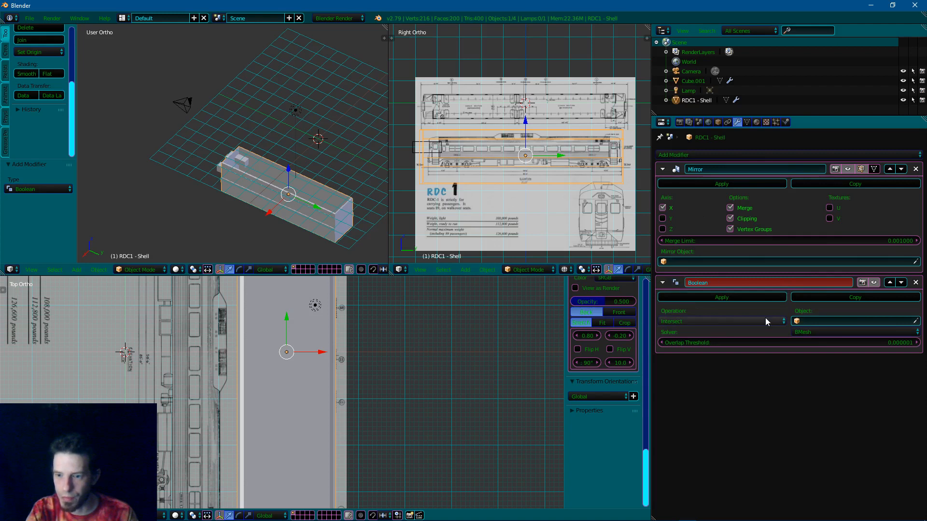
Try to apply the shell's Boolean modifier without a target object, and inspect the window blocks at the front end
left_click(723, 299)
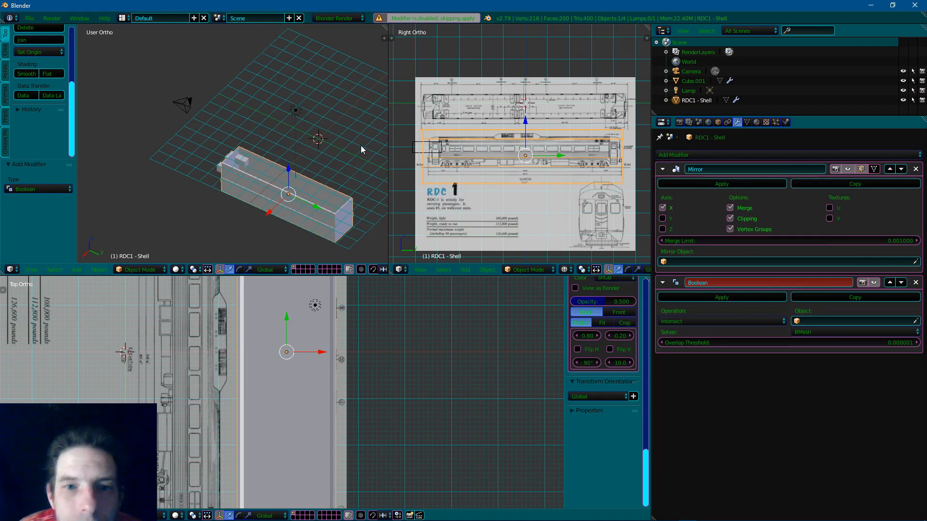
middle_click_drag(361, 146, 160, 141)
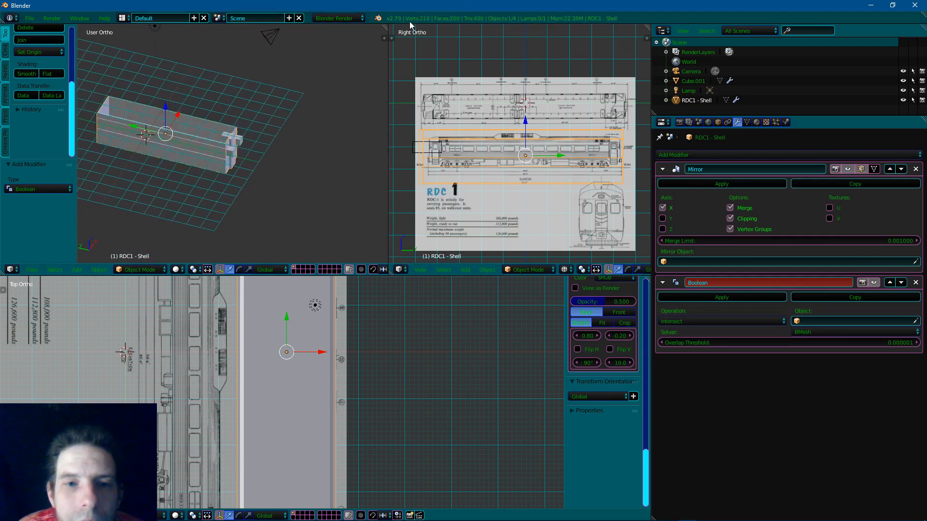
scroll(213, 146, "up", 2)
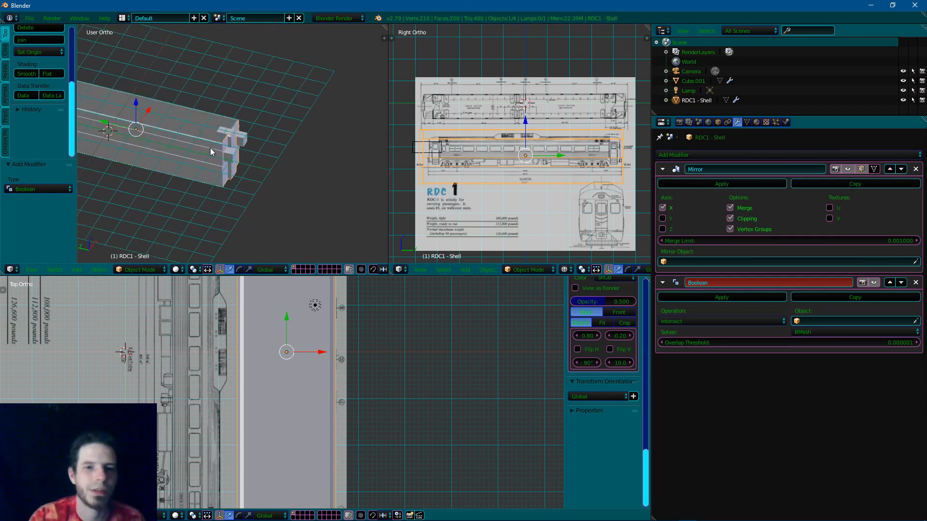
middle_click_drag(210, 148, 276, 151, "shift")
scroll(313, 158, "up", 3)
scroll(297, 159, "down", 3)
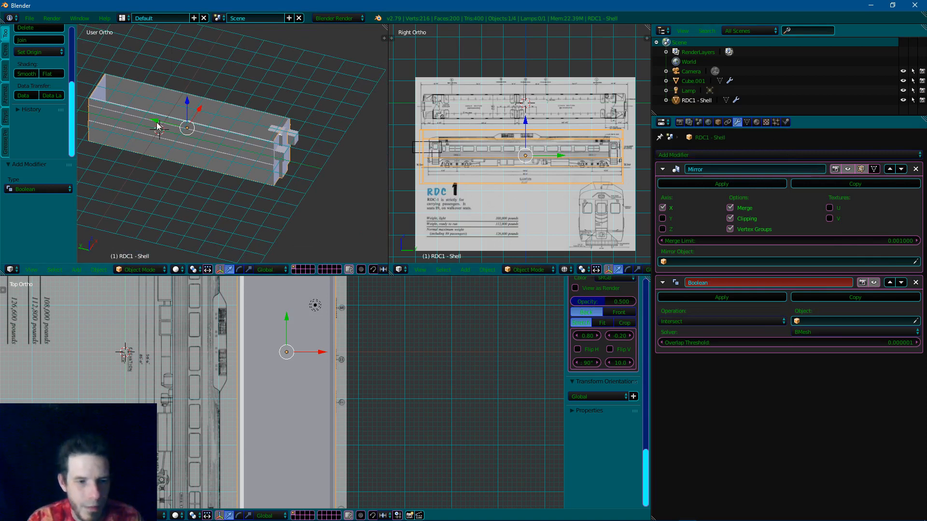
Try moving RDC1 - Shell along Y relative to the window blocks, check the front end, and undo the move
key("g")
key("y")
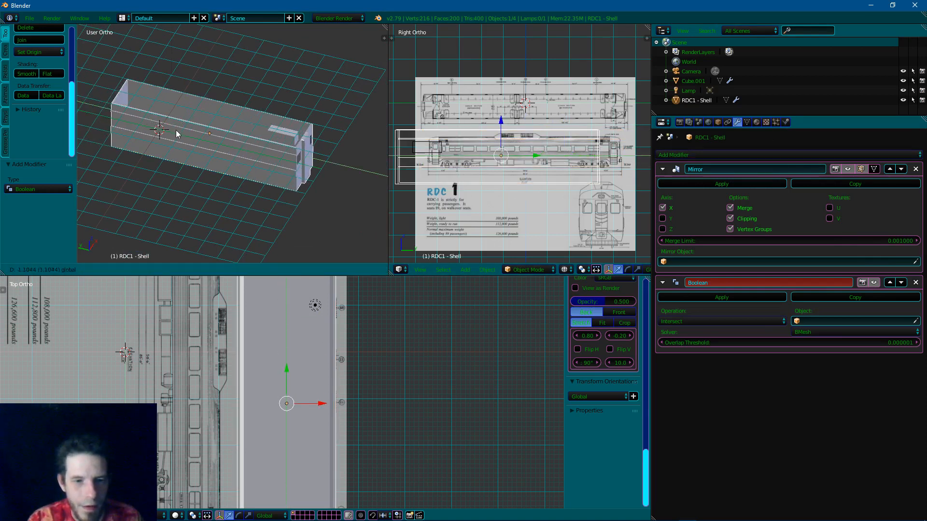
left_click(258, 163)
mouse_move(259, 163)
middle_mouse_down()
mouse_move(194, 122)
mouse_move(233, 161)
mouse_move(249, 150)
mouse_move(165, 169)
mouse_move(88, 167)
mouse_move(366, 166)
mouse_move(356, 170)
mouse_move(375, 184)
mouse_move(96, 178)
mouse_move(263, 172)
middle_mouse_up()
scroll(234, 162, "up", 4)
left_click_drag(290, 165, 284, 178)
key("ctrl+z")
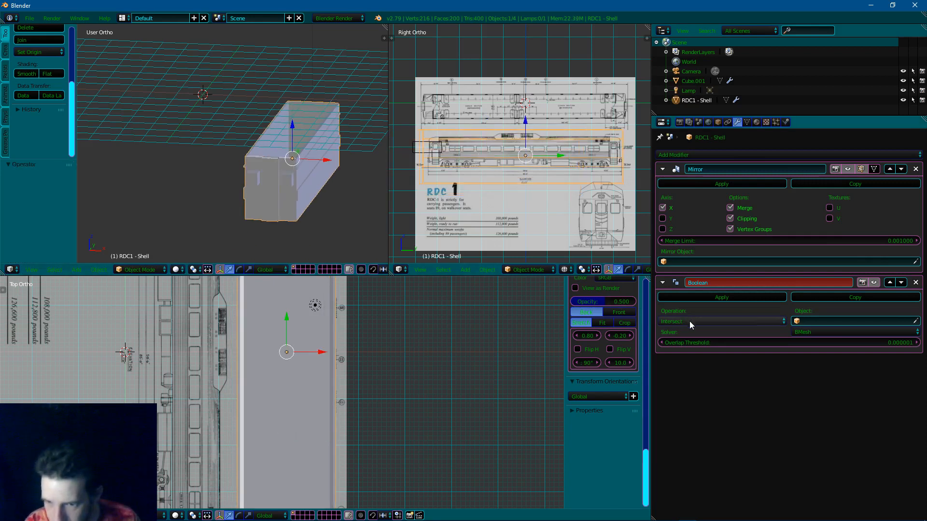
Set Cube.001 as the object of the shell's Boolean modifier and apply the modifier as Union
left_click(805, 322)
left_click(810, 334)
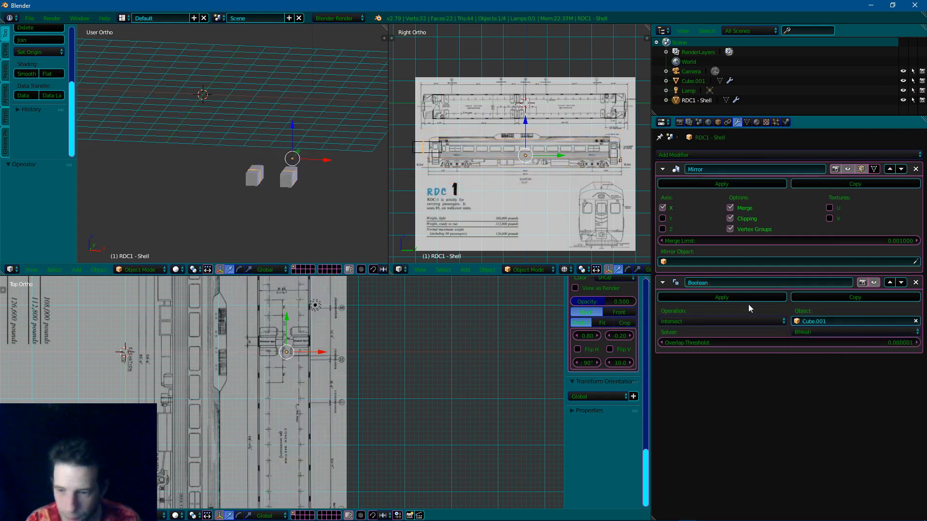
left_click(714, 322)
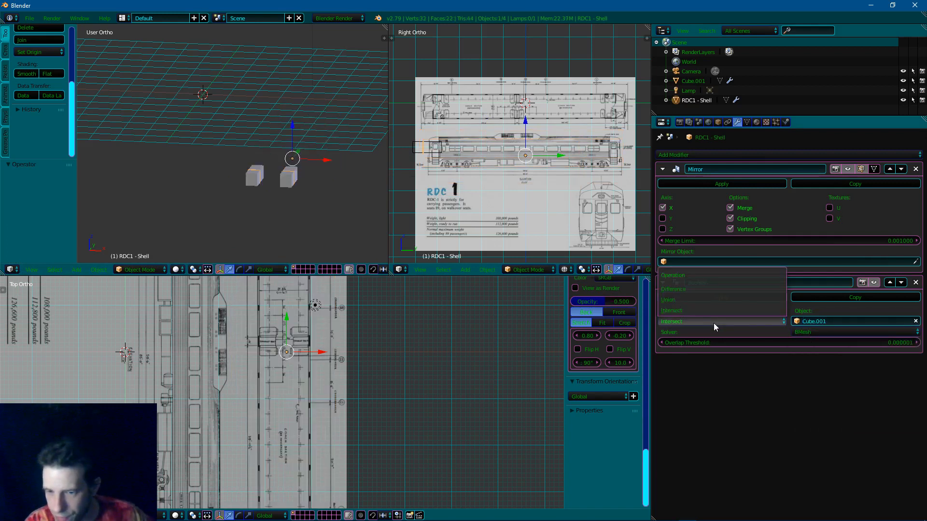
left_click(699, 299)
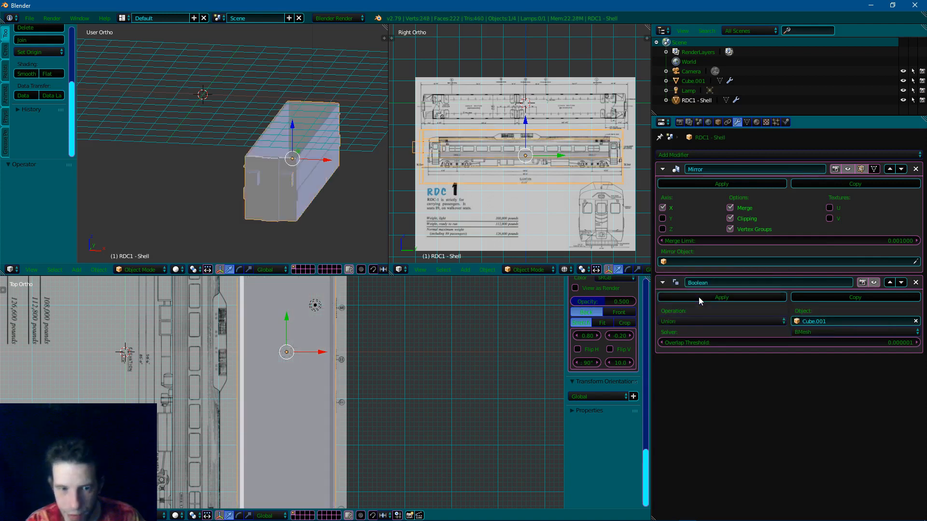
left_click(696, 298)
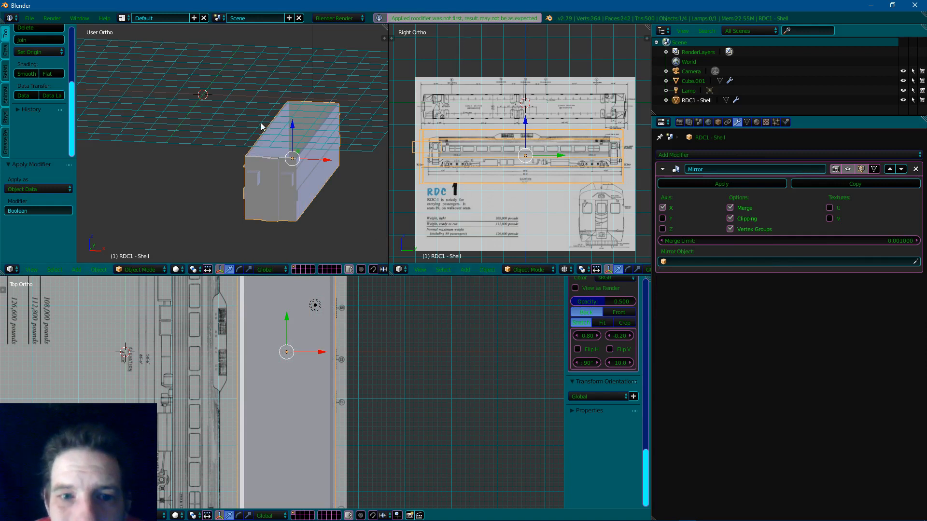
Try moving the shell along negative Y, and undo both the move and the applied Union
middle_click_drag(288, 114, 218, 140)
left_click_drag(349, 189, 300, 192)
key("ctrl+z")
key("ctrl+z")
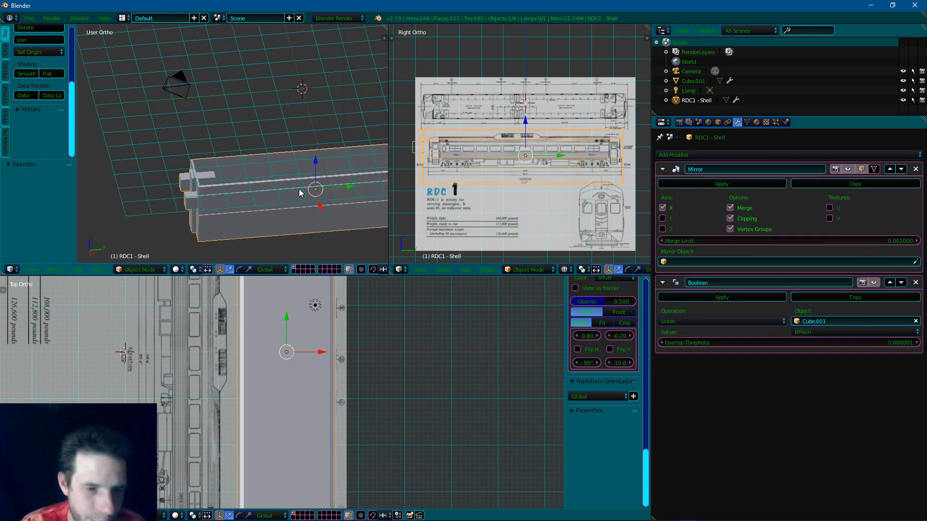
Change the shell's Boolean operation to Difference and apply the modifier
left_click(719, 321)
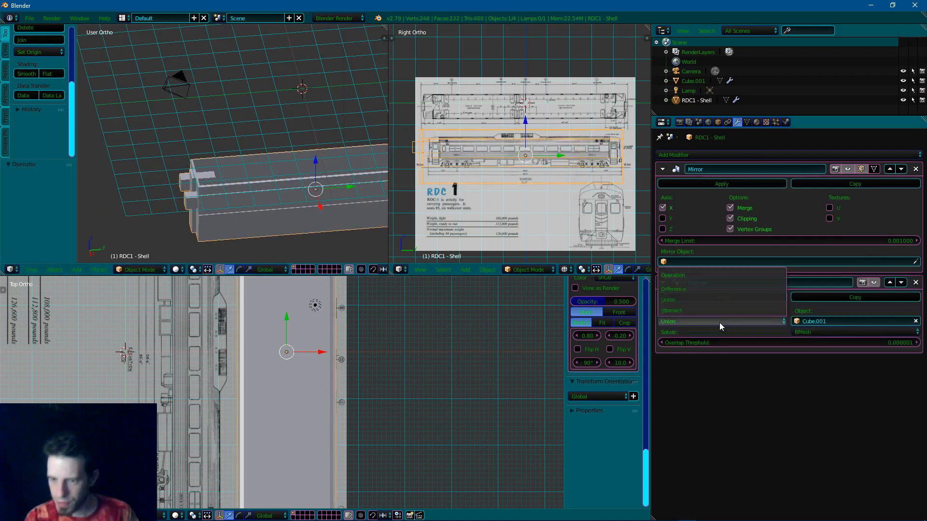
left_click(713, 288)
left_click(712, 295)
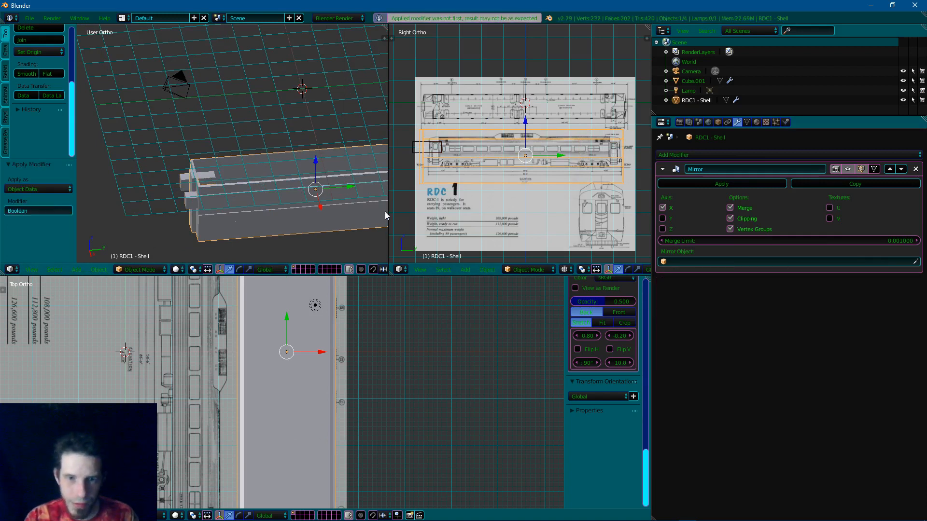
Move RDC1 - Shell about 2.5 units along negative Y and examine the window areas on its front end
left_click_drag(352, 188, 281, 184)
middle_click_drag(281, 184, 242, 152)
scroll(314, 141, "up", 3)
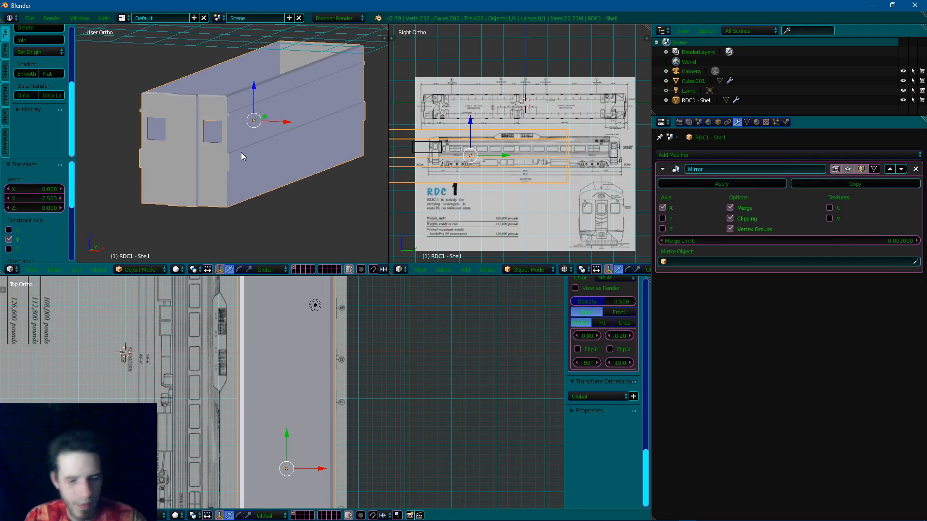